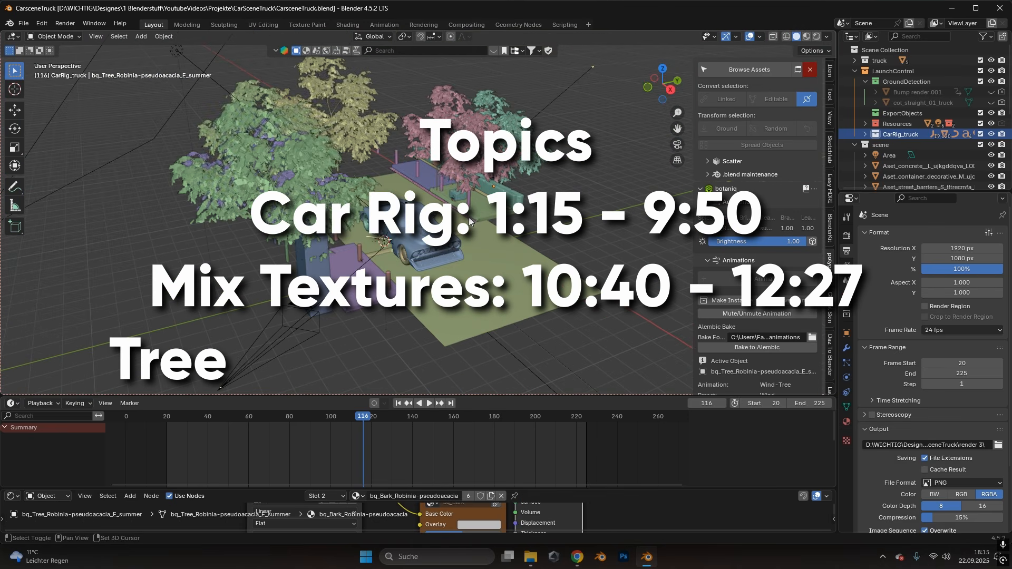
# Step: Examine the truck scene from several angles and scrub the animation back to frame 81 in the camera view
pyautogui.moveTo(470, 221); pyautogui.dragTo(476, 186, button='middle')
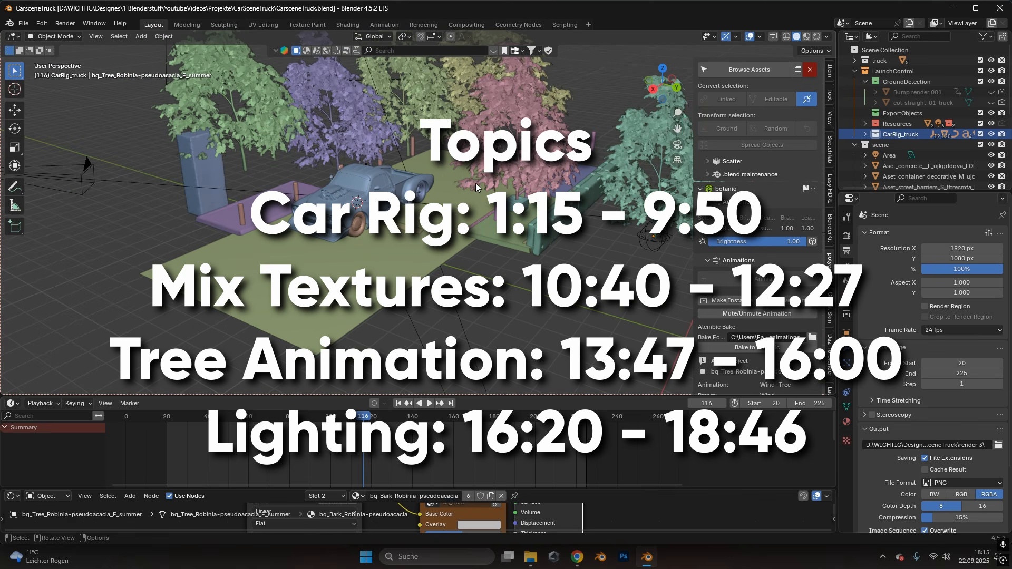
pyautogui.moveTo(473, 260); pyautogui.dragTo(519, 250, button='middle')
pyautogui.moveTo(415, 178); pyautogui.dragTo(479, 204, button='middle')
pyautogui.moveTo(407, 255); pyautogui.dragTo(443, 235, button='middle')
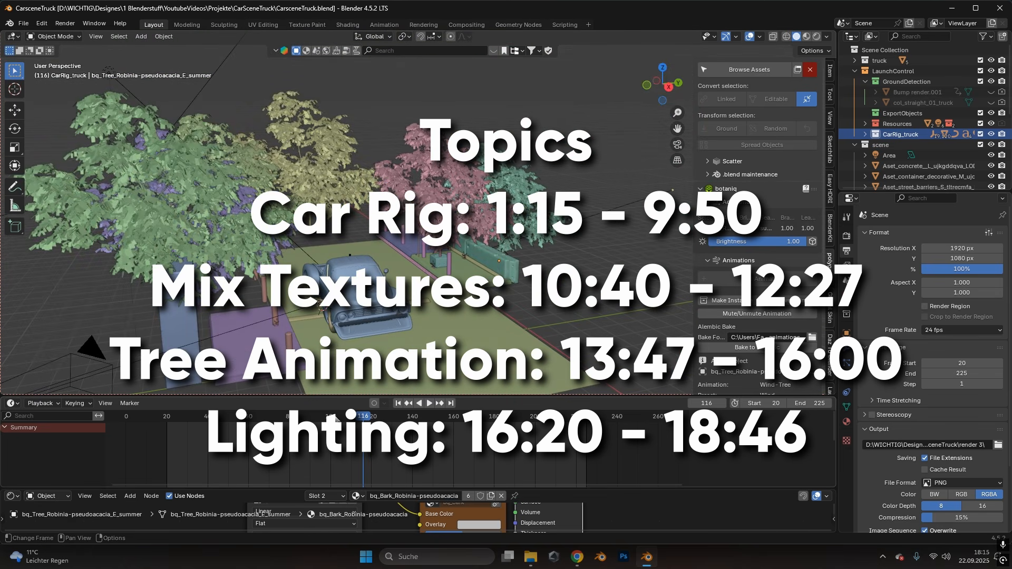
pyautogui.moveTo(336, 418); pyautogui.dragTo(239, 417)
pyautogui.scroll(4, 337, 333)
pyautogui.moveTo(316, 417); pyautogui.dragTo(292, 438)
pyautogui.scroll(5, 276, 250)
pyautogui.press('KP_0')
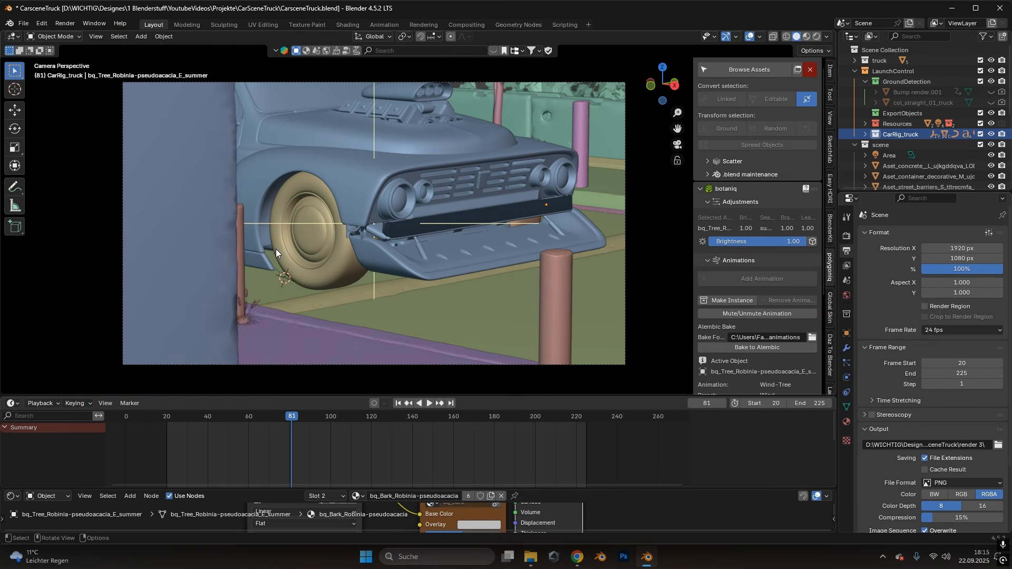
# Step: Preview the truck animation through the camera, stop playback and return to an overview of the scene
pyautogui.click(429, 403)
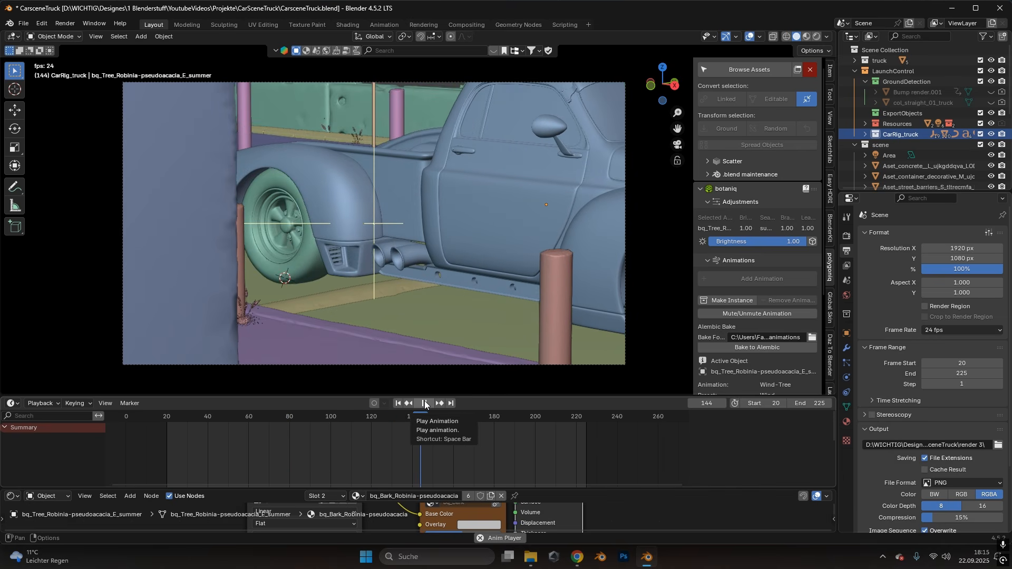
pyautogui.click(425, 403)
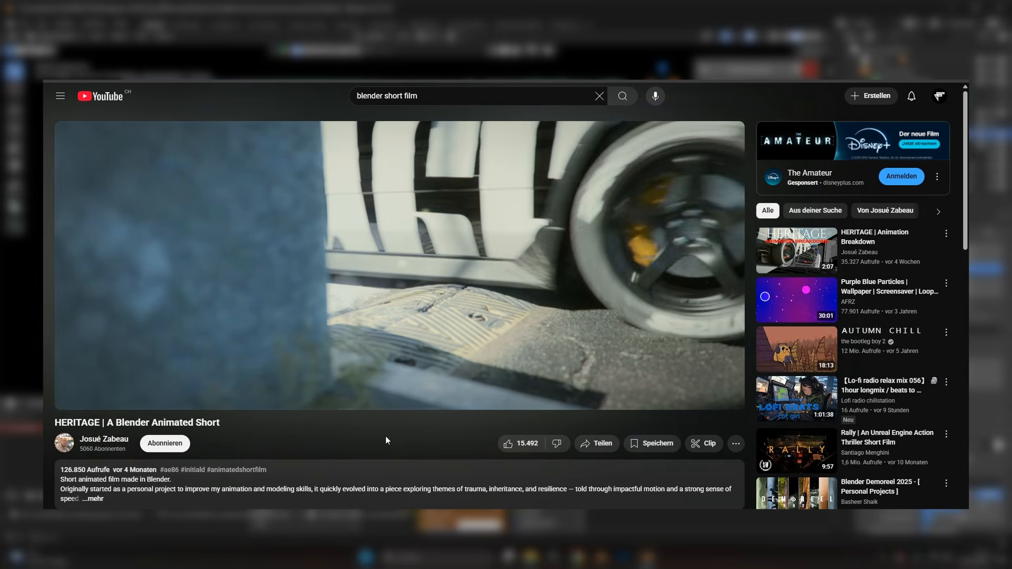
pyautogui.click(429, 401)
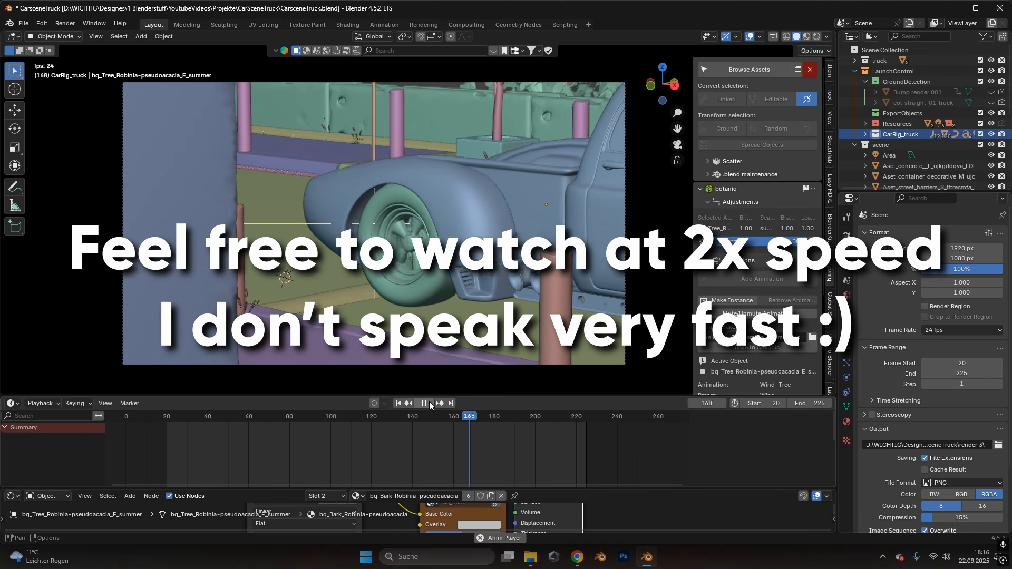
pyautogui.click(424, 403)
pyautogui.press('KP_0')
pyautogui.scroll(-8, 481, 275)
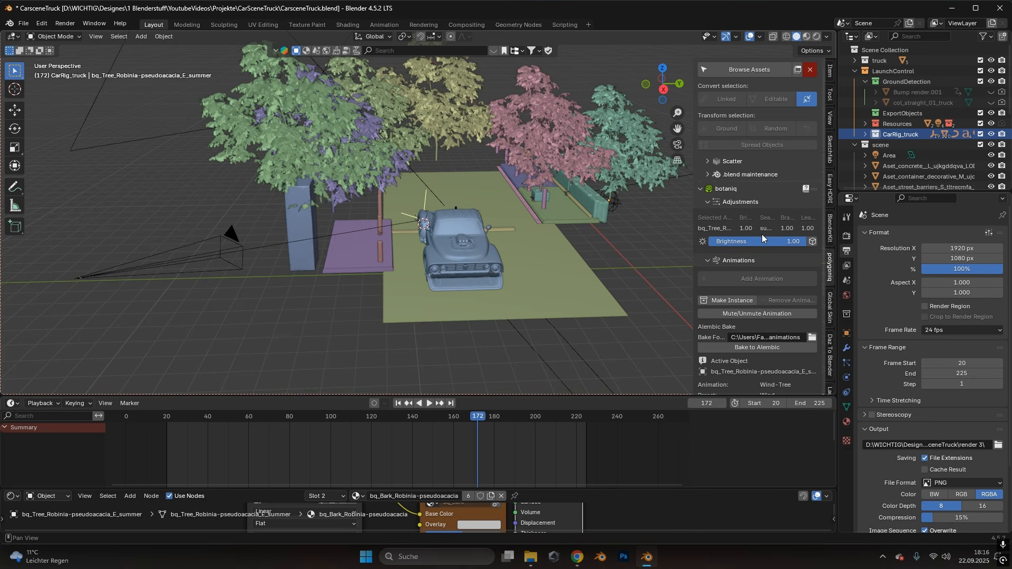
# Step: Examine the finished truck scene and the truck's rig settings in the Launch Control add-on
pyautogui.moveTo(464, 254); pyautogui.dragTo(524, 251, button='middle')
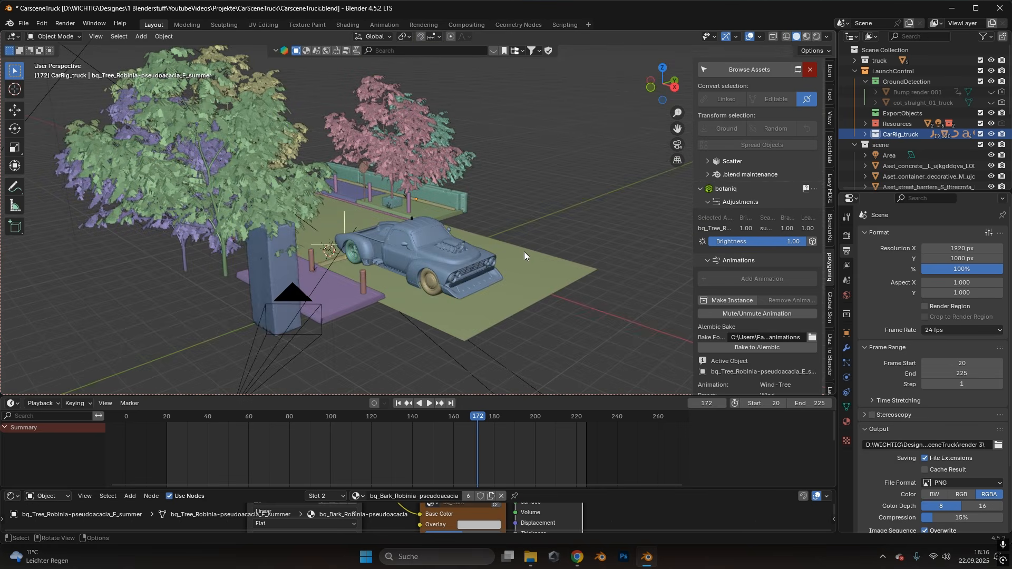
pyautogui.click(207, 188)
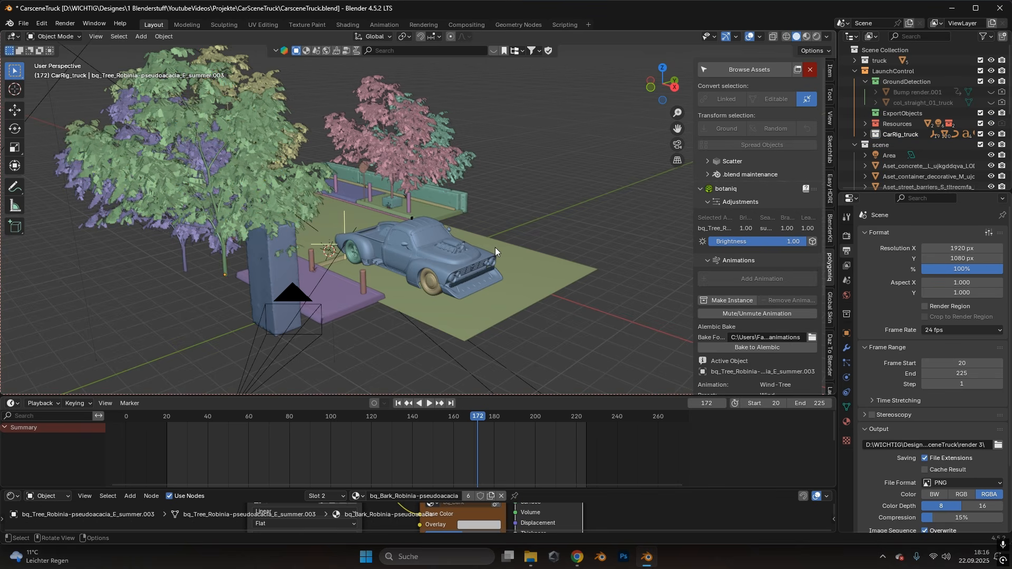
pyautogui.moveTo(495, 248); pyautogui.dragTo(457, 248, button='middle')
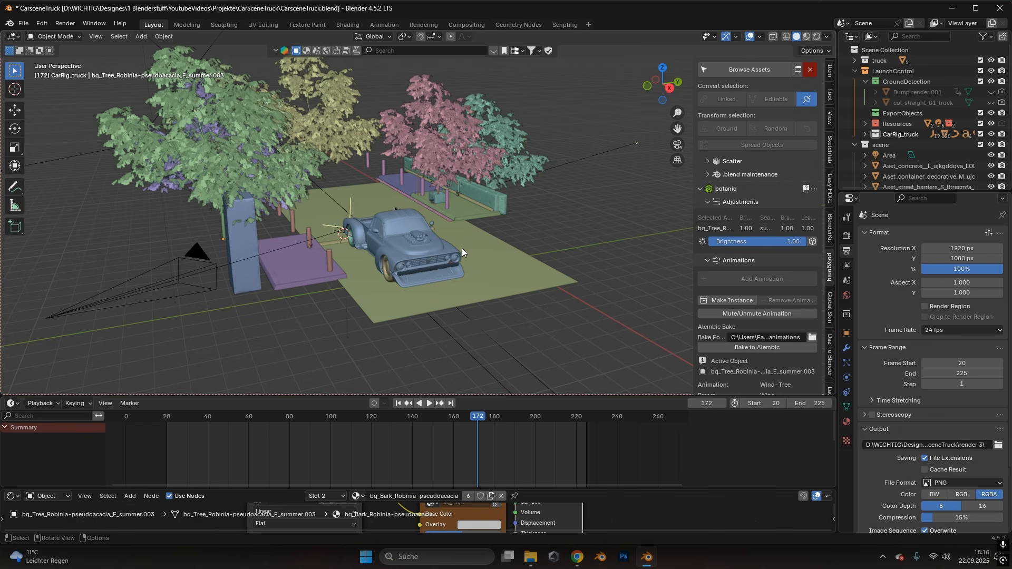
pyautogui.scroll(-5, 827, 247)
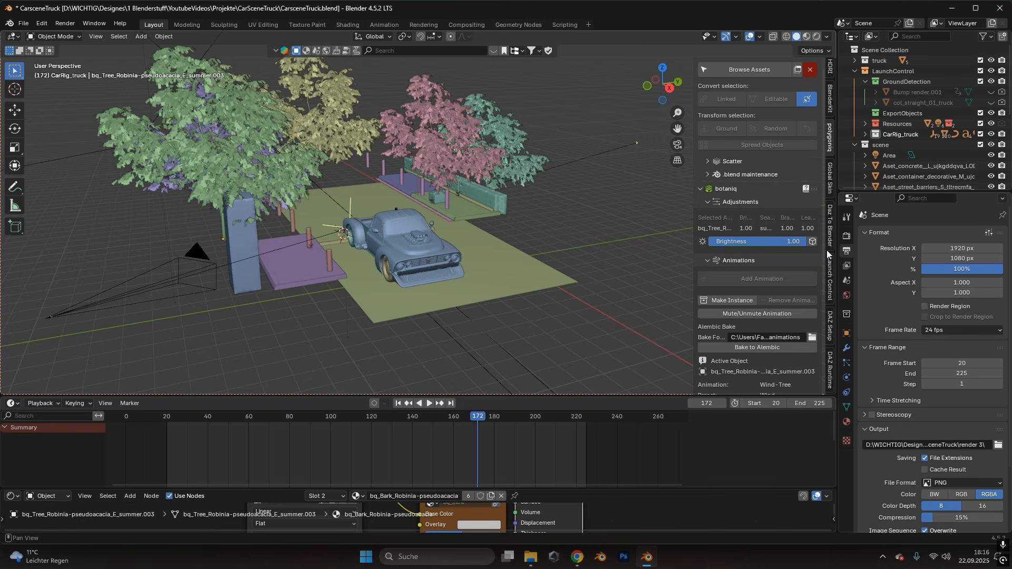
pyautogui.click(830, 278)
pyautogui.scroll(4, 422, 267)
pyautogui.moveTo(440, 264); pyautogui.dragTo(457, 223, button='middle')
pyautogui.click(458, 222)
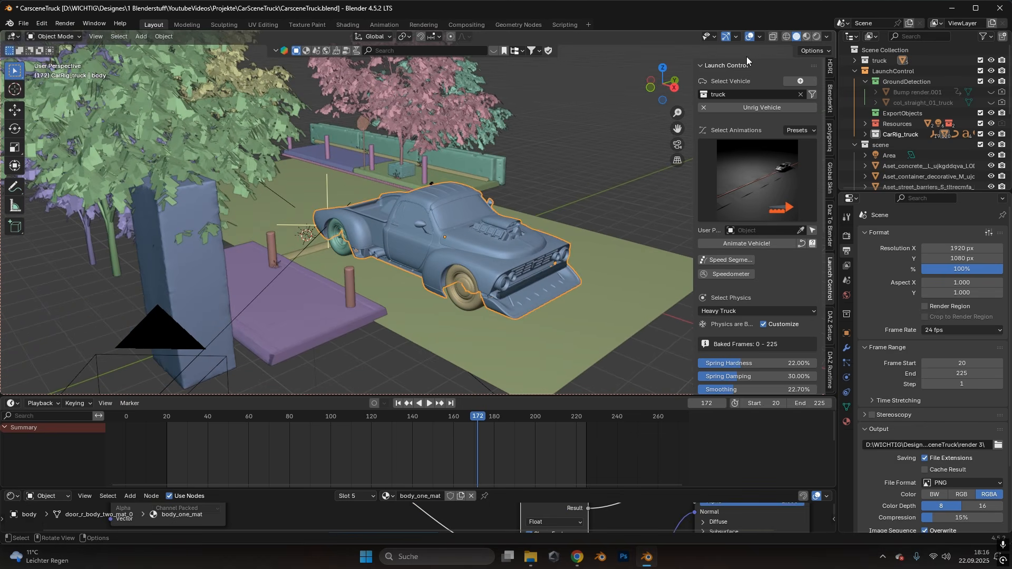
pyautogui.scroll(-4, 619, 178)
pyautogui.moveTo(619, 178); pyautogui.dragTo(458, 233, button='middle')
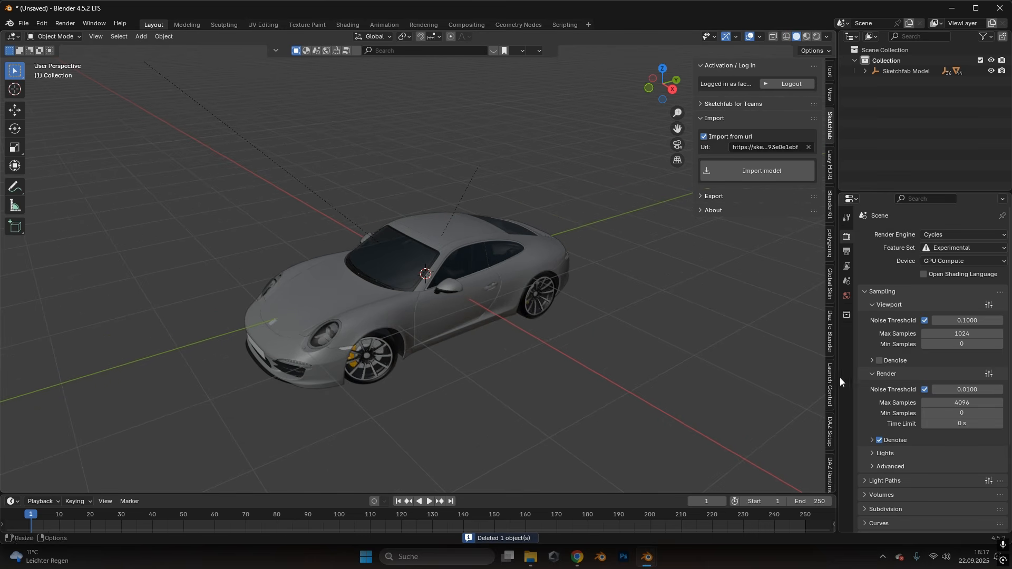
# Step: Show the Launch Control add-on in the sports car file and set the vehicle source to Local
pyautogui.click(829, 389)
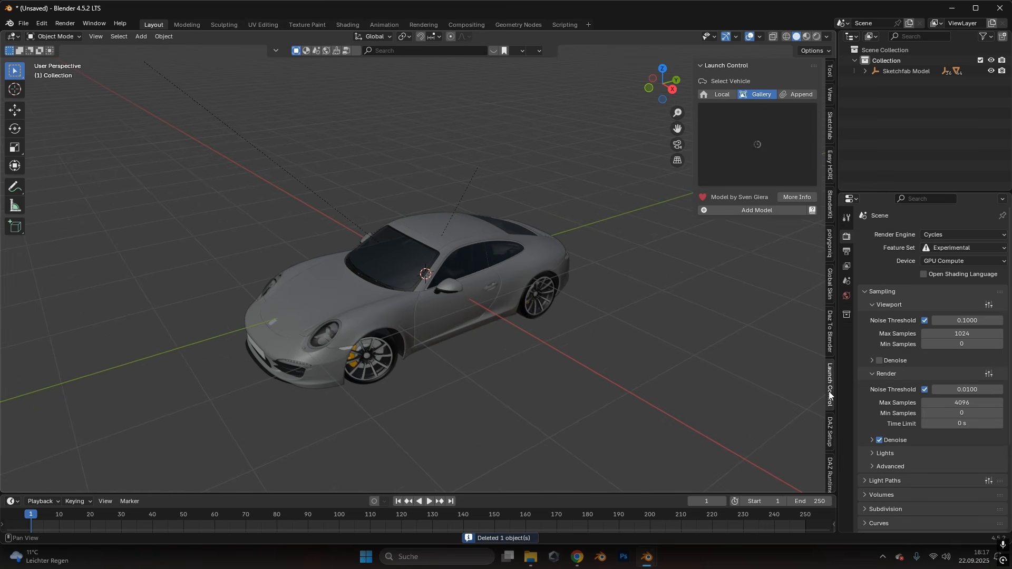
pyautogui.moveTo(648, 330); pyautogui.dragTo(420, 270, button='middle')
pyautogui.click(419, 279)
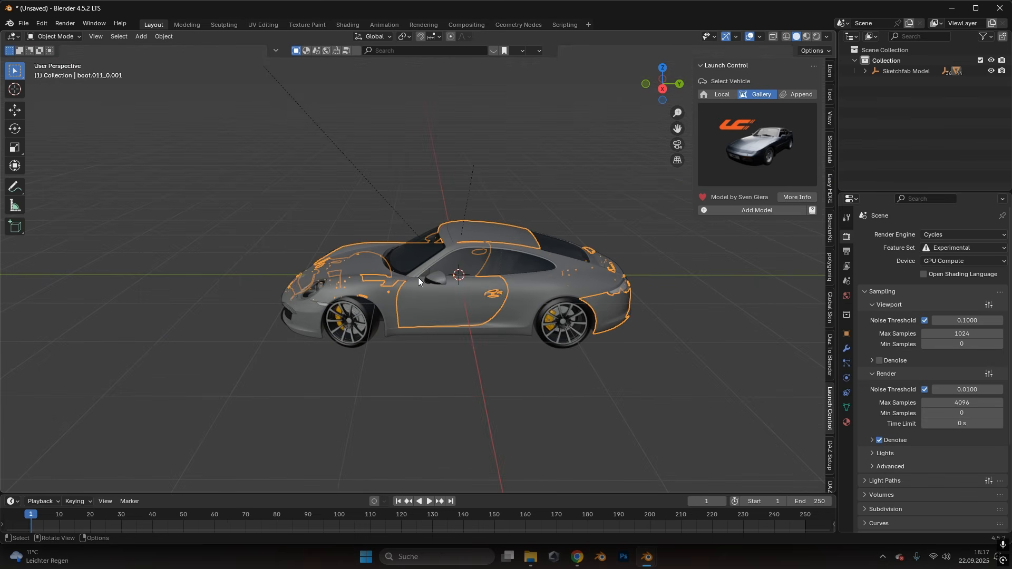
pyautogui.click(522, 363)
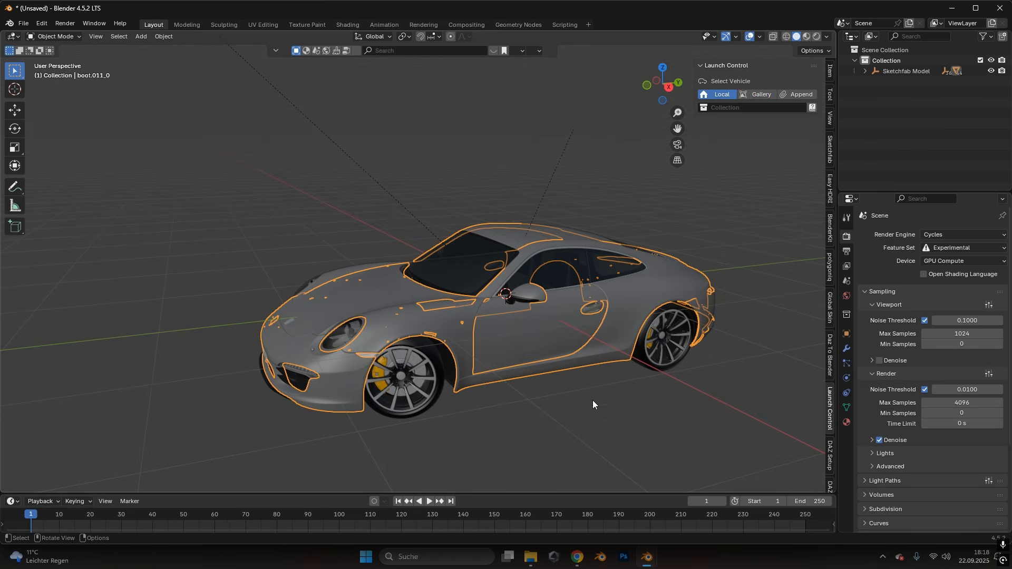
# Step: Examine how the car's body panels and windshield are divided into separate objects
pyautogui.click(593, 401)
pyautogui.moveTo(592, 400); pyautogui.dragTo(543, 407, button='middle')
pyautogui.click(516, 344)
pyautogui.moveTo(516, 344); pyautogui.dragTo(353, 331)
pyautogui.click(353, 335)
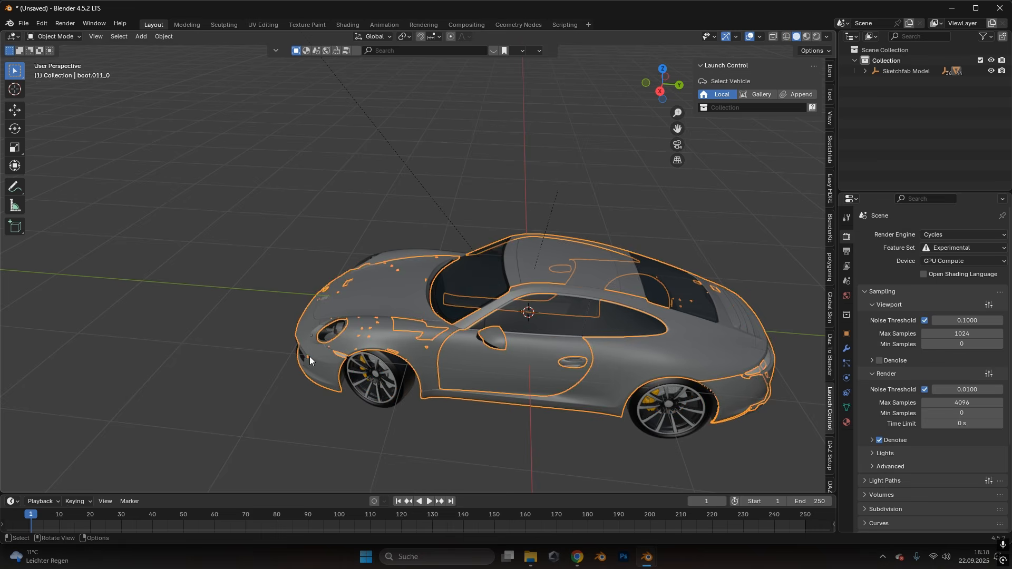
pyautogui.moveTo(309, 356); pyautogui.dragTo(514, 328, button='middle')
pyautogui.scroll(2, 603, 282)
pyautogui.click(587, 360)
pyautogui.click(543, 388)
pyautogui.click(442, 297)
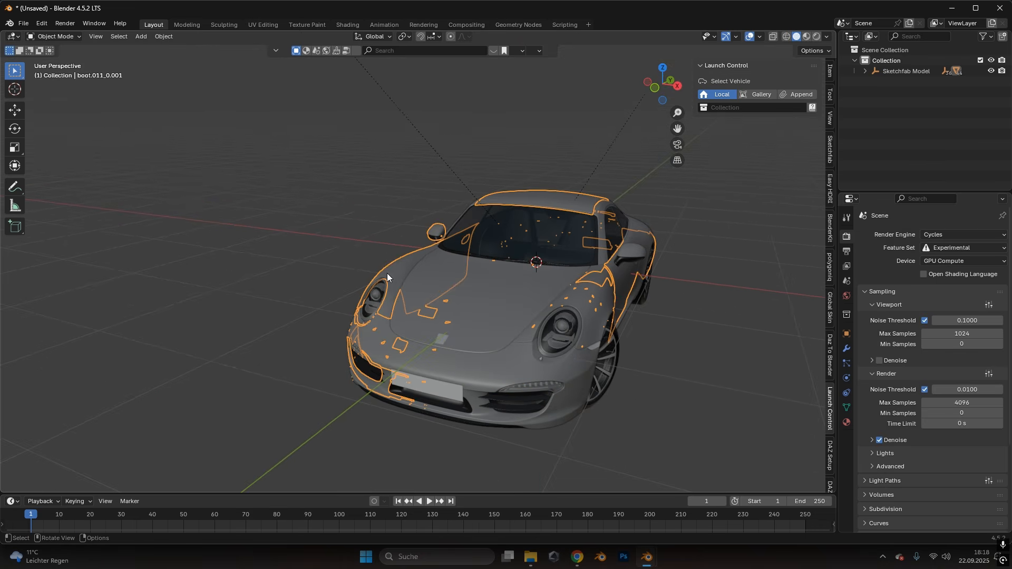
pyautogui.click(378, 308)
pyautogui.click(464, 324)
pyautogui.click(559, 237)
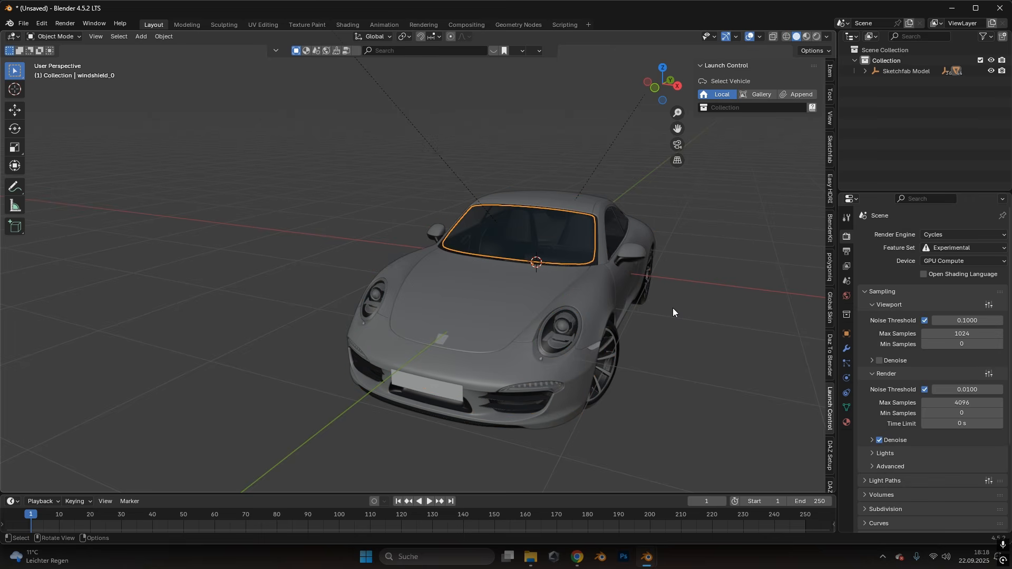
# Step: Check how the front and rear wheels are divided from the car body
pyautogui.moveTo(704, 333); pyautogui.dragTo(460, 344, button='middle')
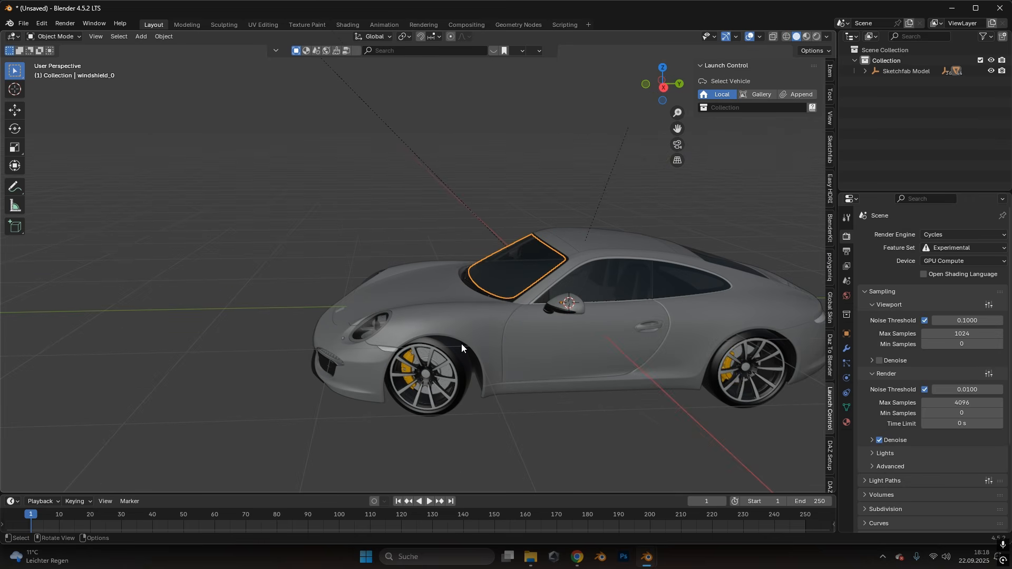
pyautogui.click(533, 365)
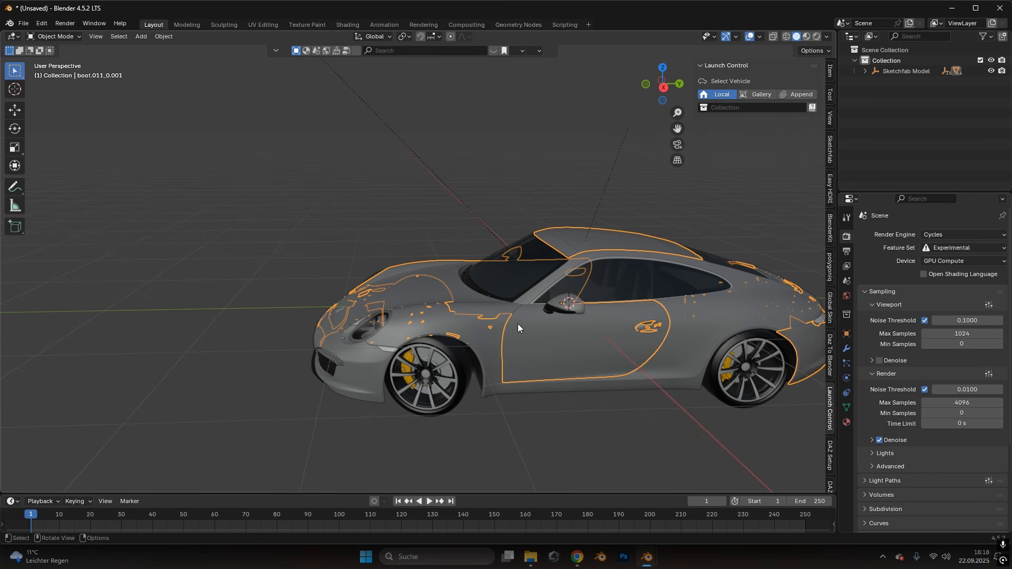
pyautogui.click(395, 391)
pyautogui.click(767, 388)
pyautogui.moveTo(456, 334); pyautogui.dragTo(646, 311, button='middle')
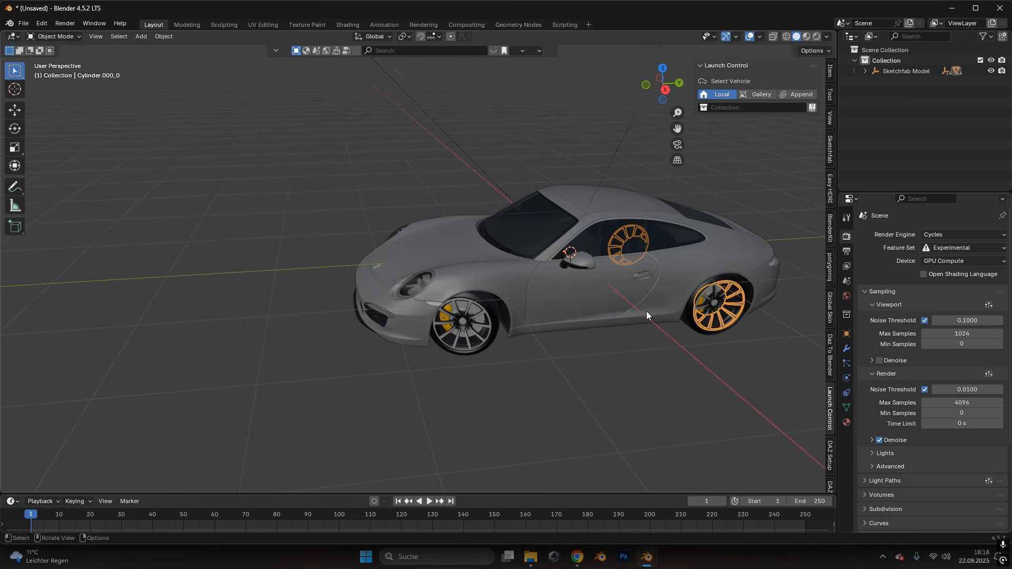
# Step: Join the front wheel parts, including rim and tyre, into one object, leaving the underbody out of the selection
pyautogui.scroll(5, 454, 366)
pyautogui.moveTo(453, 366); pyautogui.dragTo(537, 403, button='middle')
pyautogui.click(537, 402)
pyautogui.moveTo(515, 362); pyautogui.dragTo(570, 379, button='middle')
pyautogui.keyDown('shift'); pyautogui.click(584, 342); pyautogui.keyUp('shift')
pyautogui.keyDown('shift'); pyautogui.click(584, 342); pyautogui.keyUp('shift')
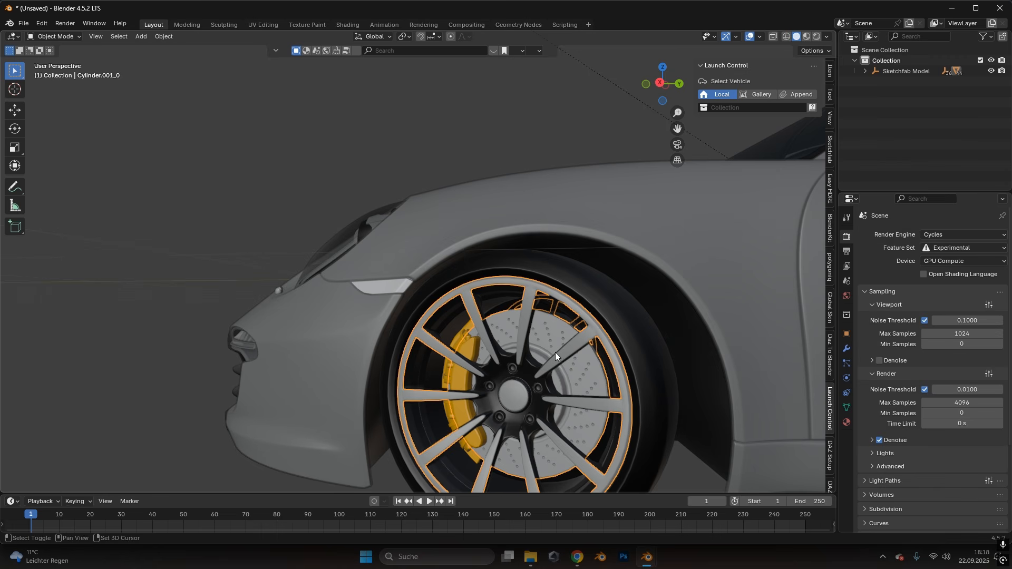
pyautogui.keyDown('shift'); pyautogui.click(555, 352); pyautogui.keyUp('shift')
pyautogui.keyDown('shift'); pyautogui.click(628, 335); pyautogui.keyUp('shift')
pyautogui.scroll(-1, 580, 409)
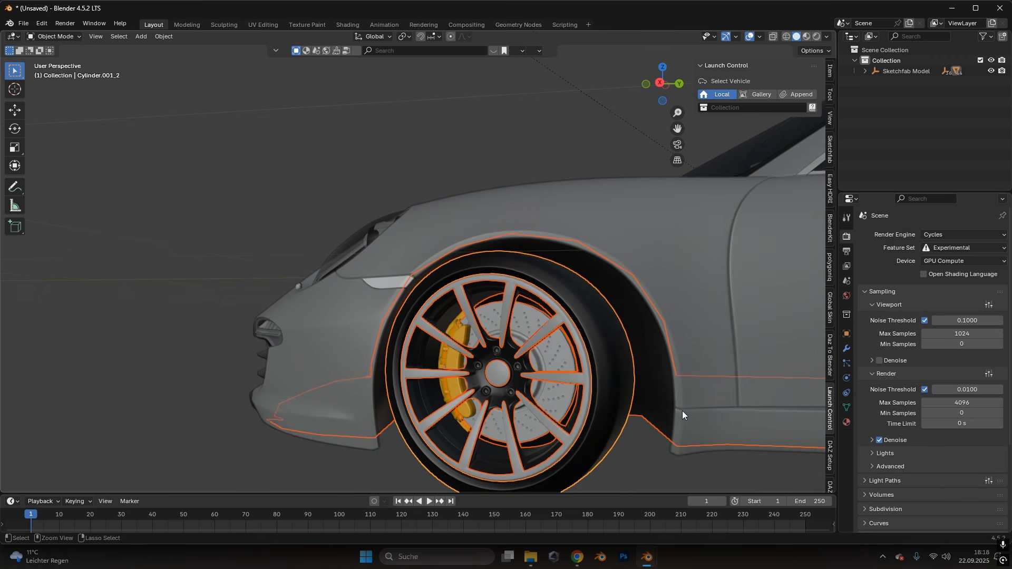
pyautogui.keyDown('ctrl'); pyautogui.click(689, 443); pyautogui.keyUp('ctrl')
pyautogui.keyDown('shift'); pyautogui.click(552, 364); pyautogui.keyUp('shift')
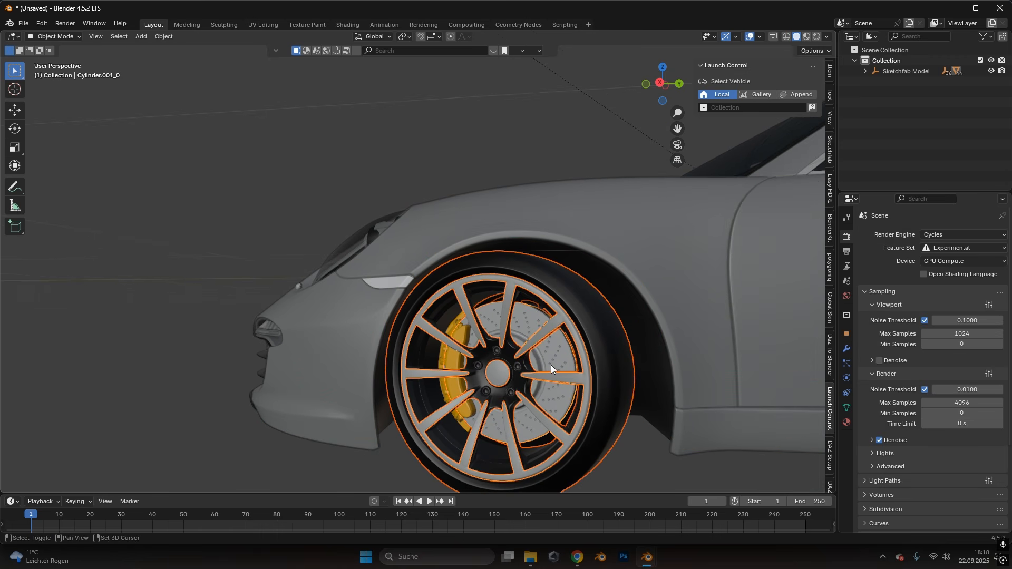
pyautogui.keyDown('shift'); pyautogui.click(446, 353); pyautogui.keyUp('shift')
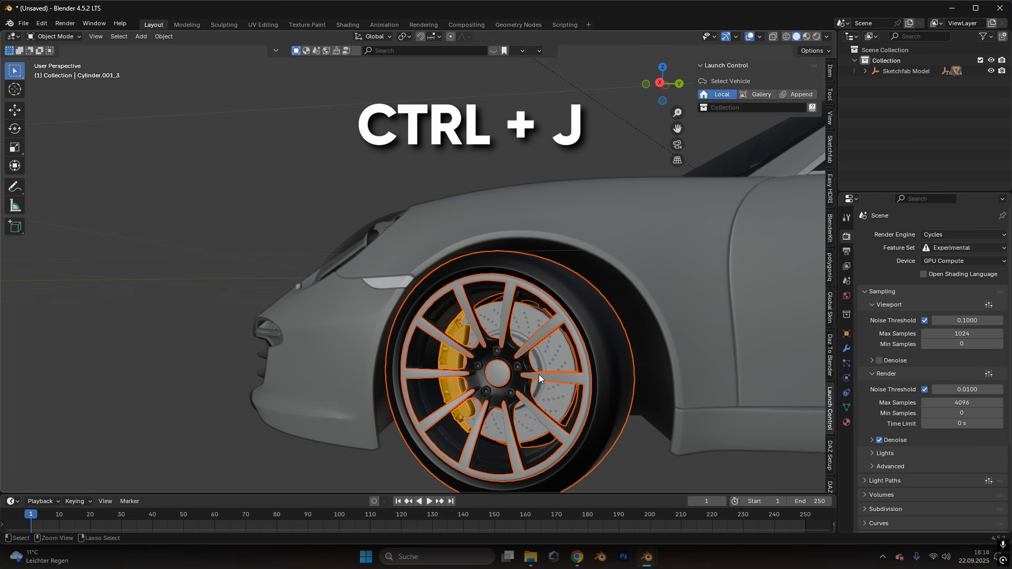
pyautogui.hotkey('ctrl', 'j')
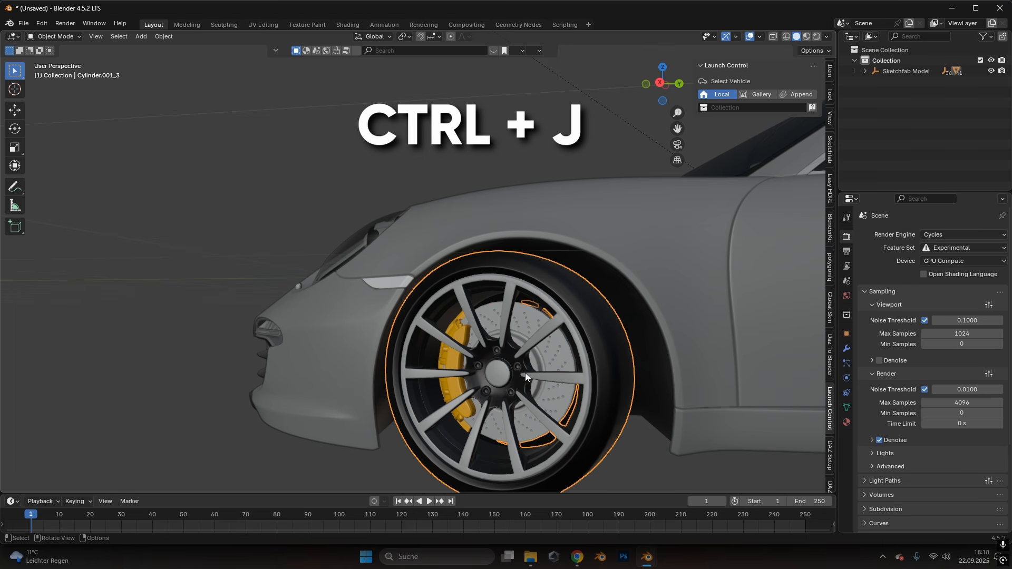
# Step: Try moving the joined front wheel object to test which parts move together
pyautogui.press('g')
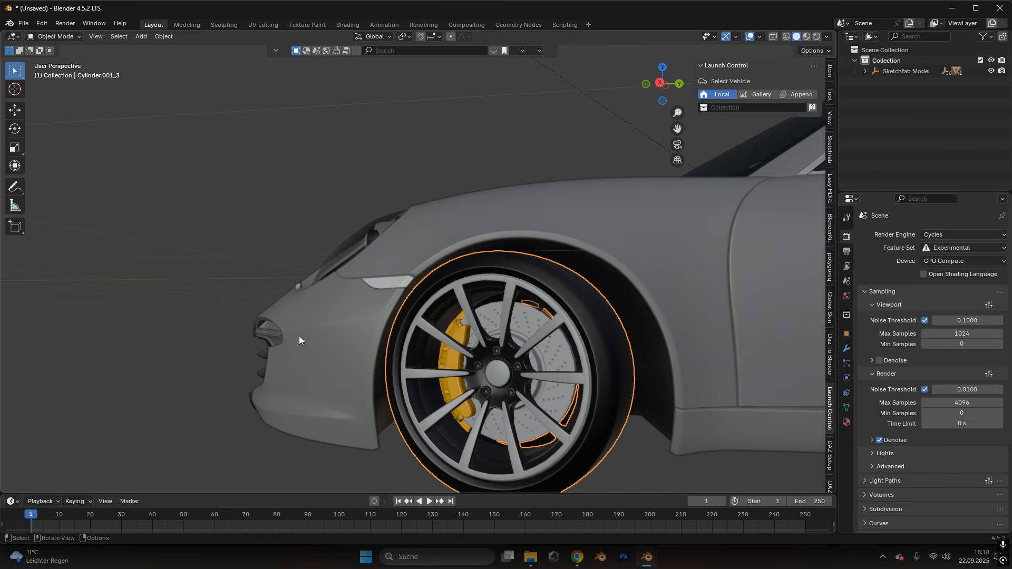
pyautogui.moveTo(299, 337); pyautogui.dragTo(461, 306, button='middle')
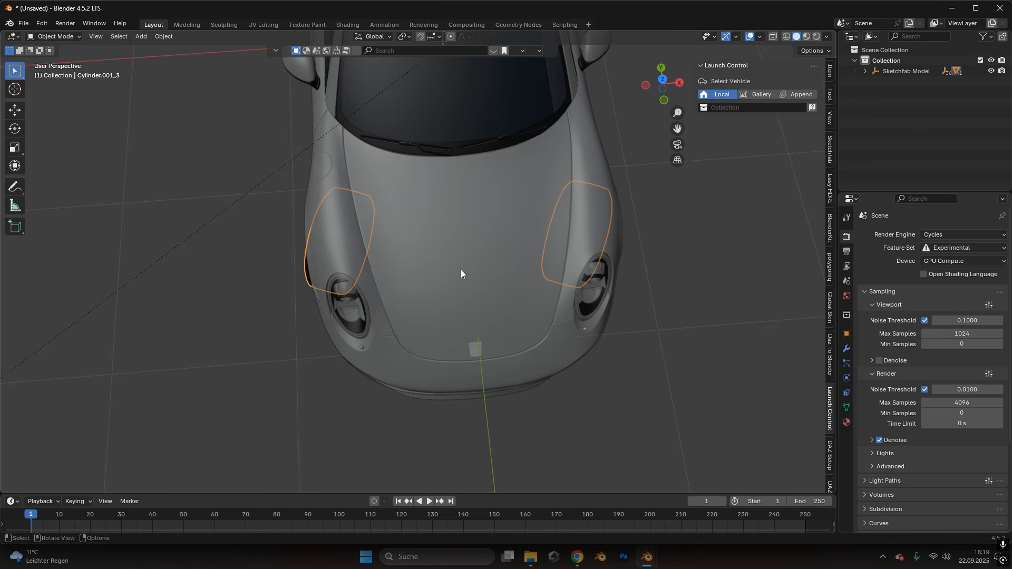
pyautogui.press('g')
pyautogui.press('z')
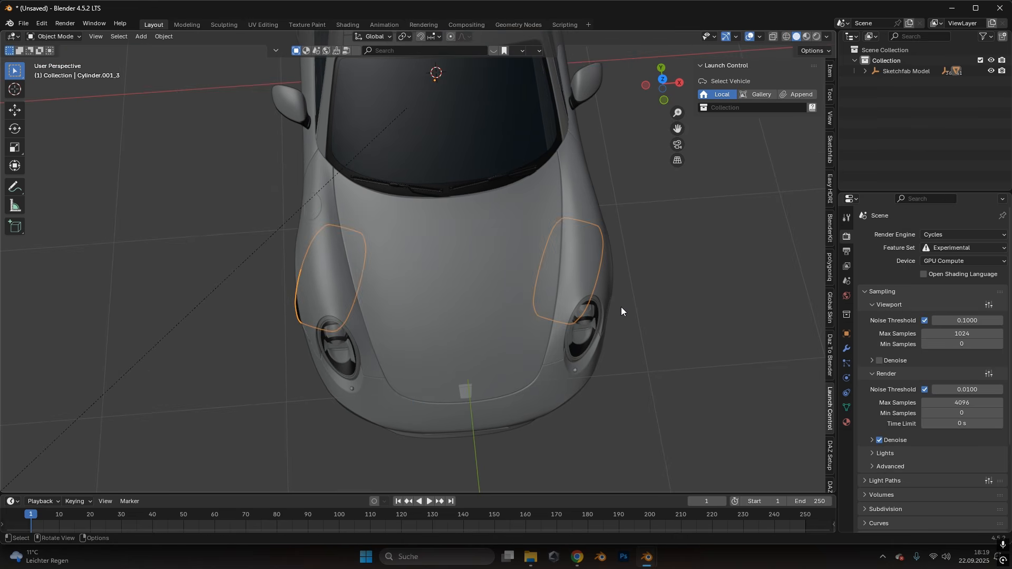
# Step: Separate one front wheel's geometry from the joined pair into its own object, using a see-through wireframe view for the selection
pyautogui.press('Tab')
pyautogui.moveTo(622, 308); pyautogui.dragTo(589, 300, button='middle')
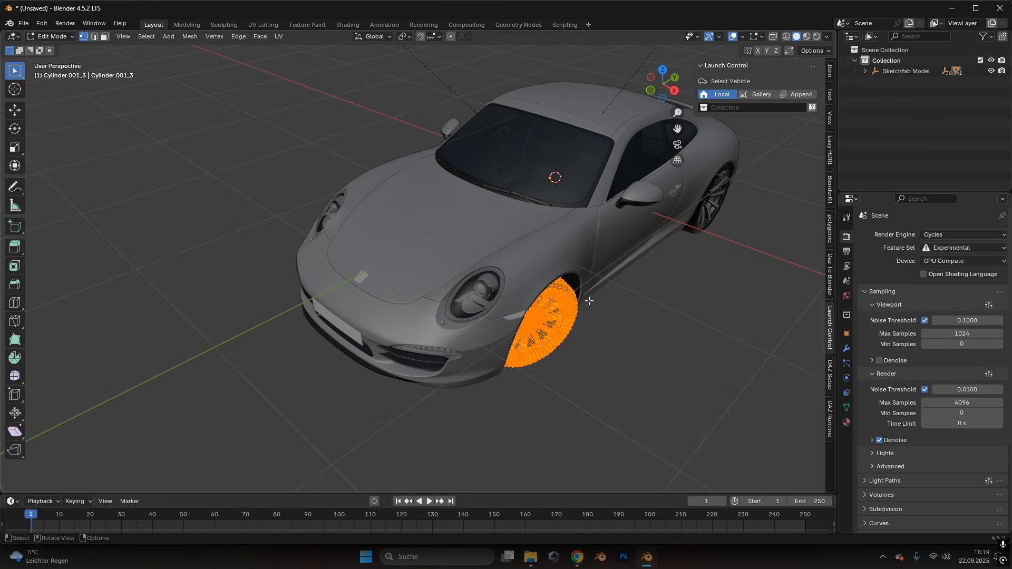
pyautogui.click(773, 39)
pyautogui.moveTo(401, 222); pyautogui.dragTo(444, 330, button='middle')
pyautogui.moveTo(468, 174); pyautogui.dragTo(653, 414)
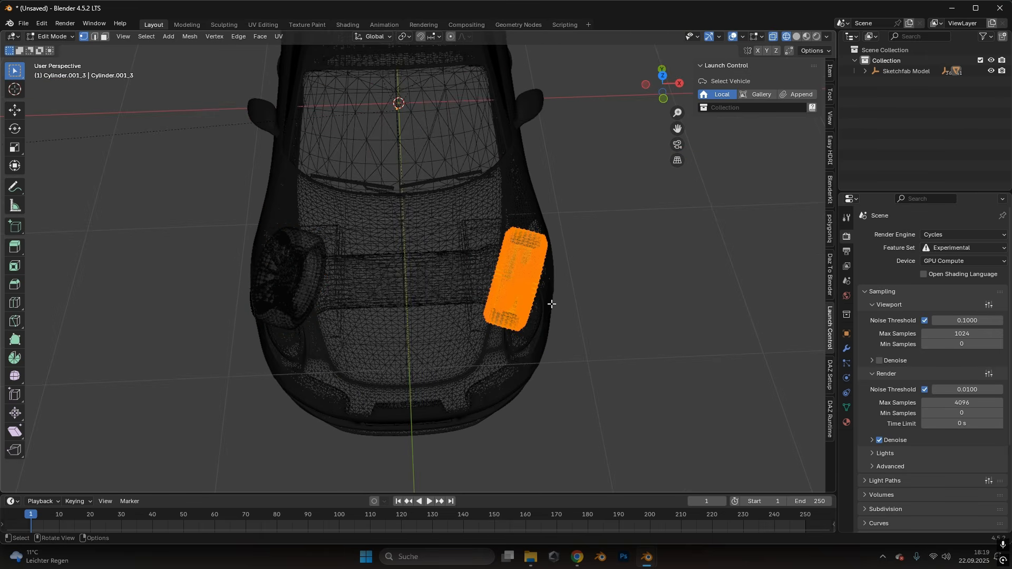
pyautogui.press('p')
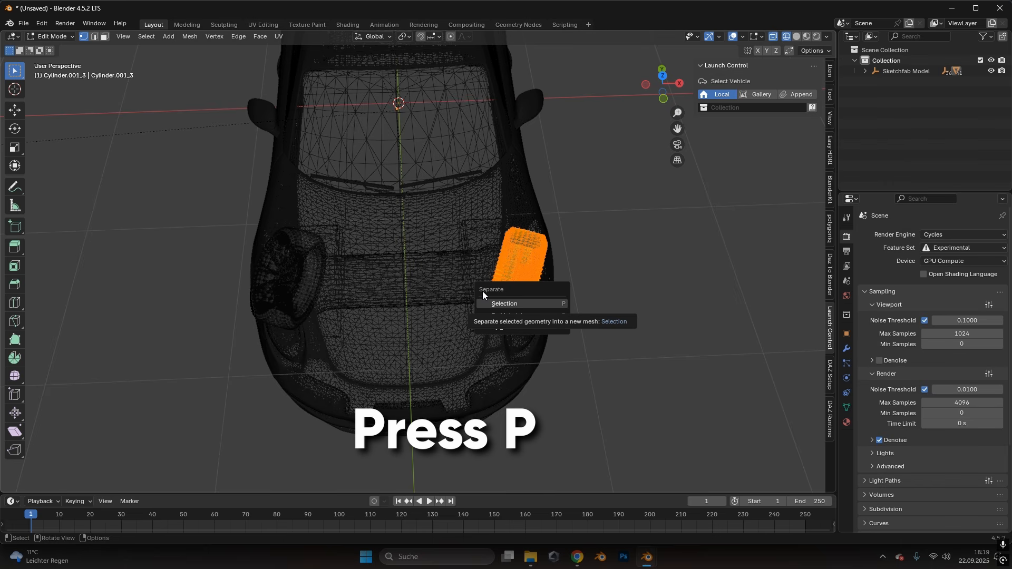
pyautogui.click(507, 305)
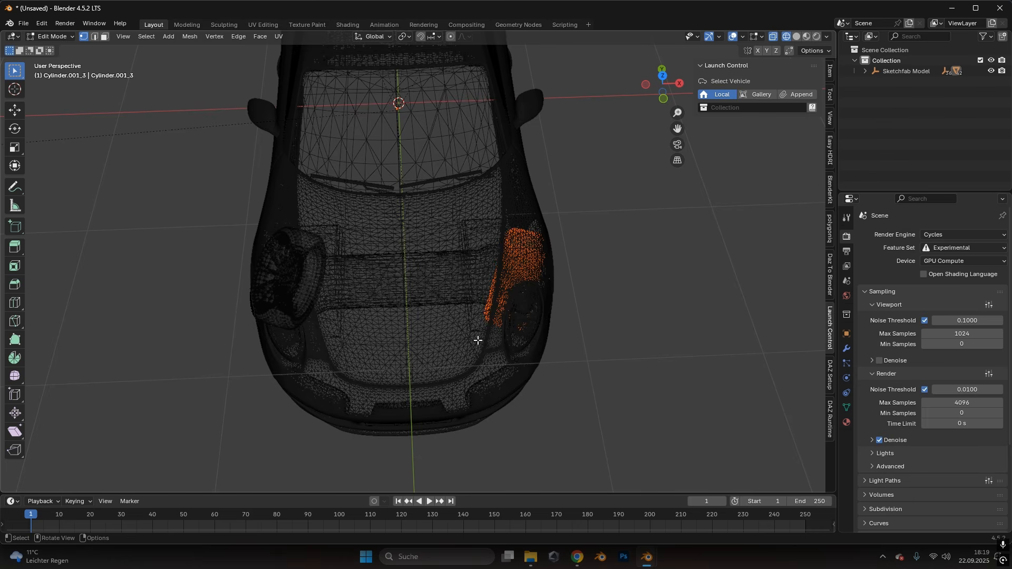
pyautogui.press('Tab')
pyautogui.click(523, 263)
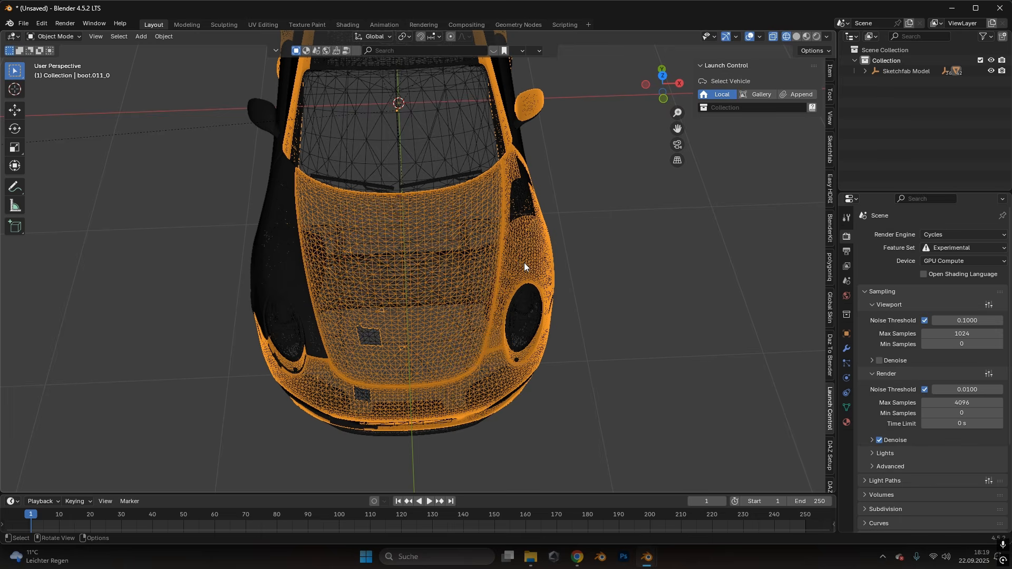
# Step: Try moving the newly separated front wheel away from the car to test that it moves alone
pyautogui.moveTo(572, 277); pyautogui.dragTo(596, 275, button='middle')
pyautogui.click(619, 315)
pyautogui.press('g')
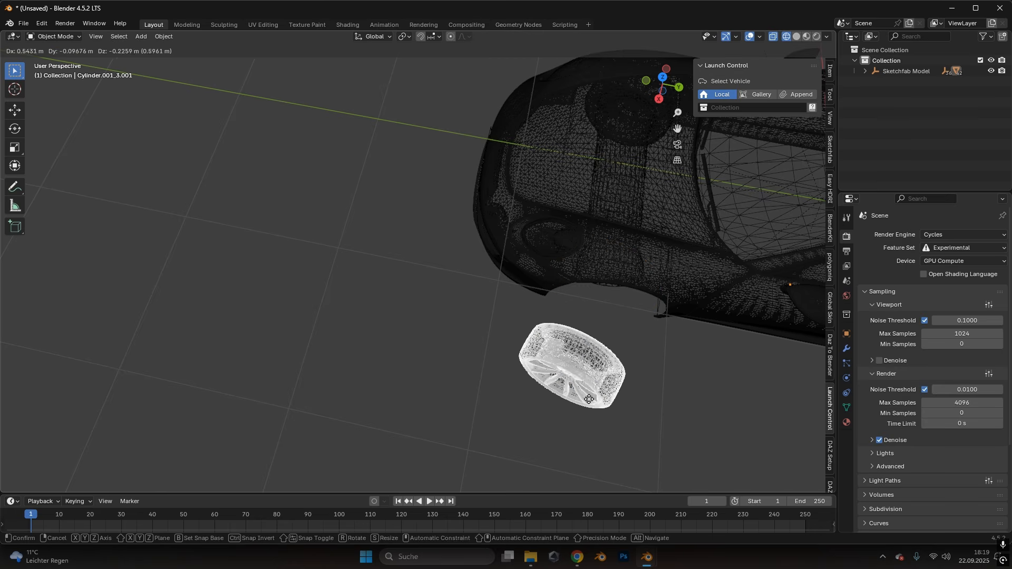
pyautogui.rightClick(585, 401)
# Step: Pull the opposite front wheel away from the car as a separation test, and undo the move
pyautogui.moveTo(519, 295); pyautogui.dragTo(712, 266, button='middle')
pyautogui.keyDown('shift'); pyautogui.moveTo(359, 264); pyautogui.dragTo(532, 256, button='middle'); pyautogui.keyUp('shift')
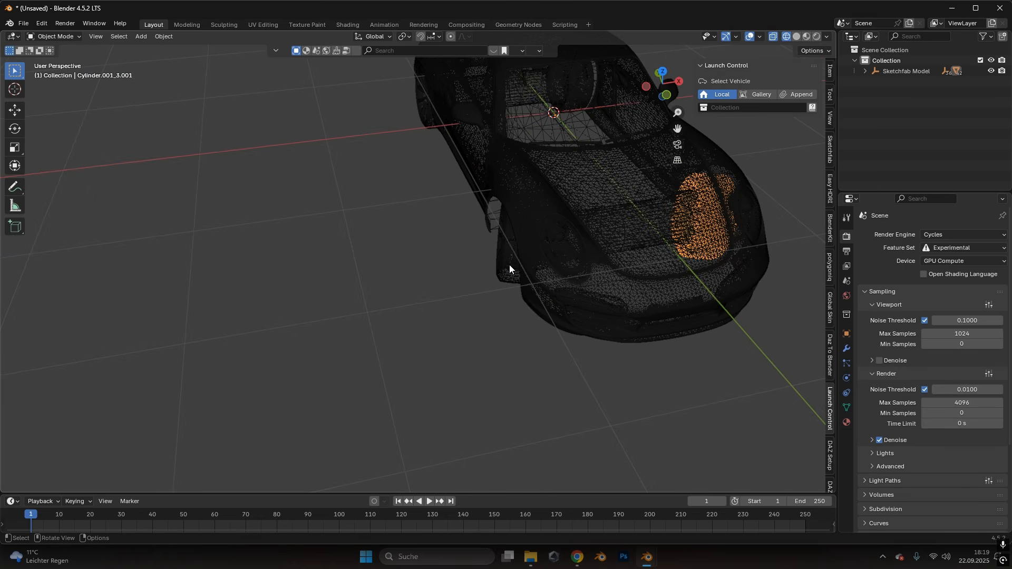
pyautogui.click(510, 264)
pyautogui.press('g')
pyautogui.click(364, 286)
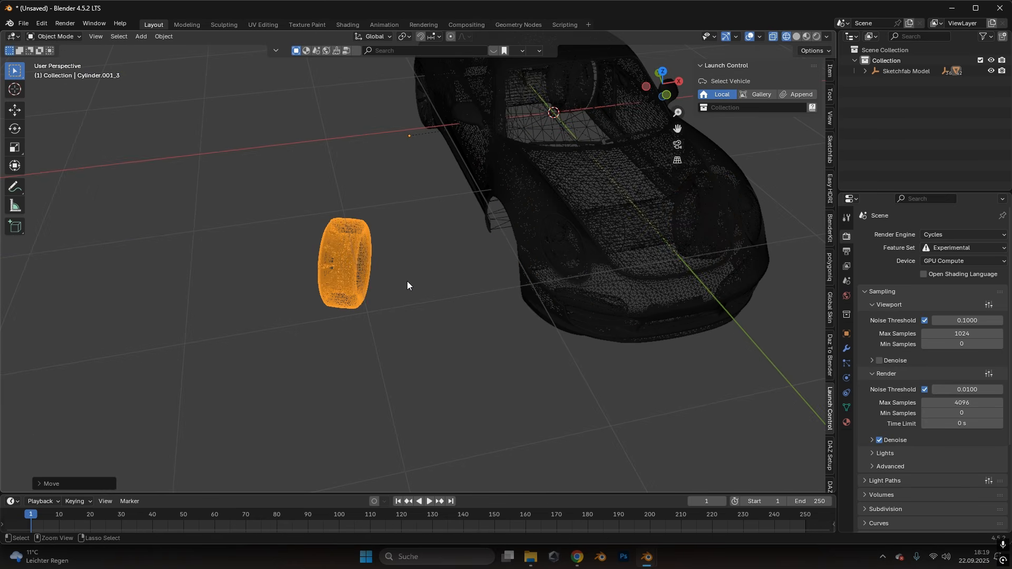
pyautogui.hotkey('ctrl', 'z')
pyautogui.hotkey('ctrl', 'z')
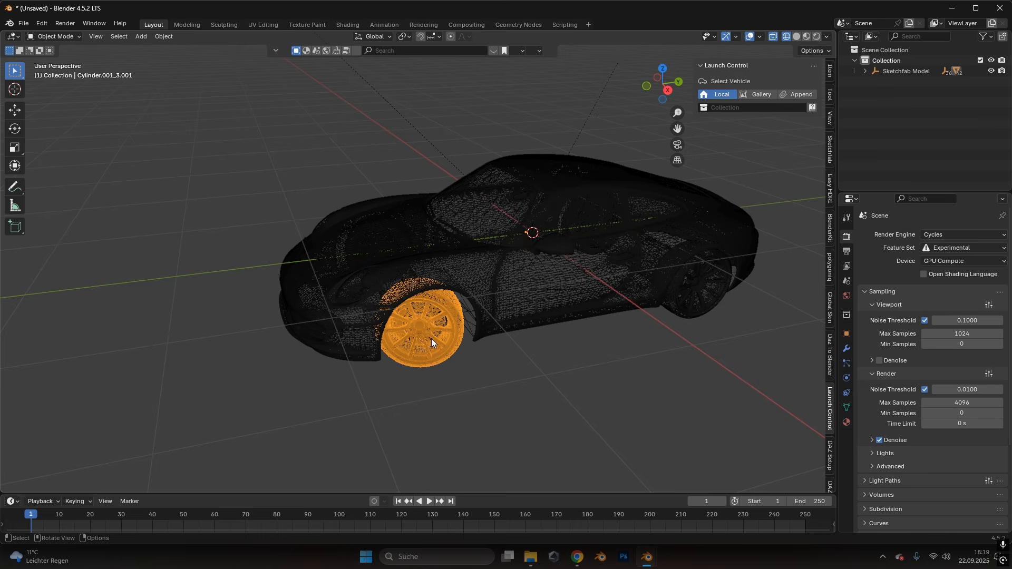
# Step: Select each front wheel in turn and examine its orientation and rim from the front and side of the car
pyautogui.moveTo(431, 339); pyautogui.dragTo(353, 397, button='middle')
pyautogui.click(305, 425)
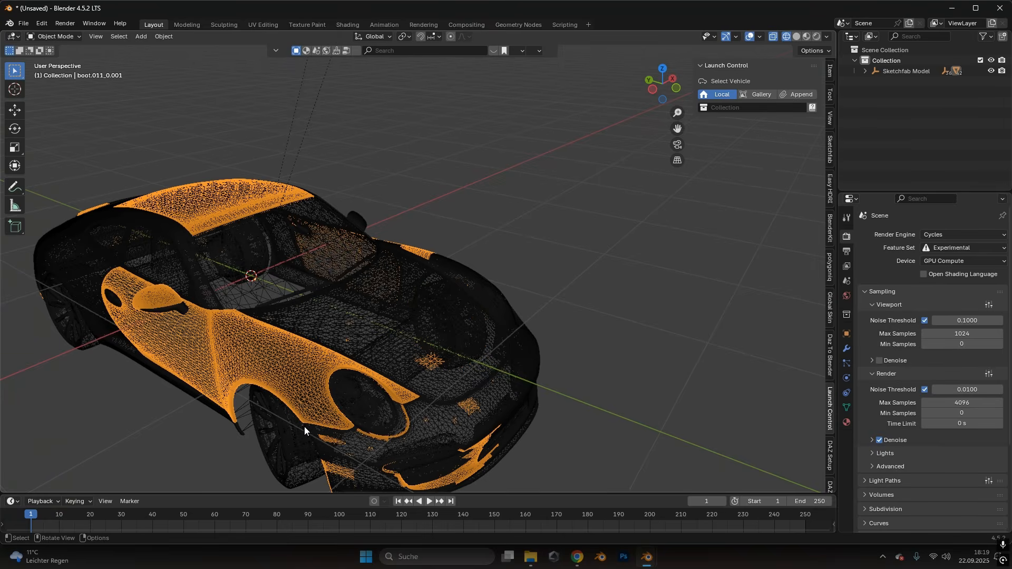
pyautogui.click(303, 429)
pyautogui.moveTo(503, 373); pyautogui.dragTo(420, 362, button='middle')
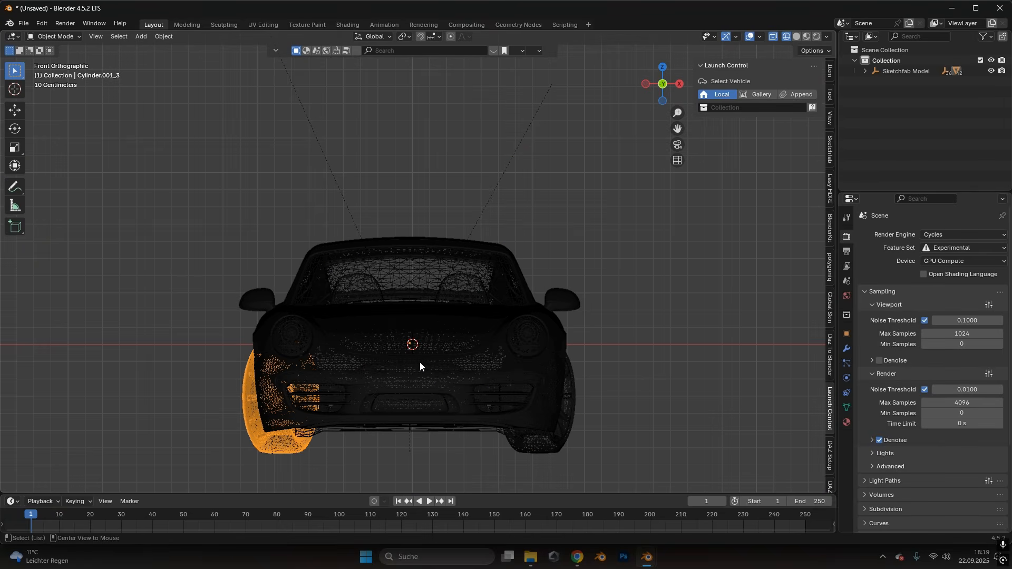
pyautogui.scroll(-3, 477, 363)
pyautogui.moveTo(518, 361); pyautogui.dragTo(455, 434, button='middle')
pyautogui.scroll(5, 400, 374)
pyautogui.scroll(-3, 455, 435)
pyautogui.click(384, 399)
pyautogui.scroll(4, 416, 346)
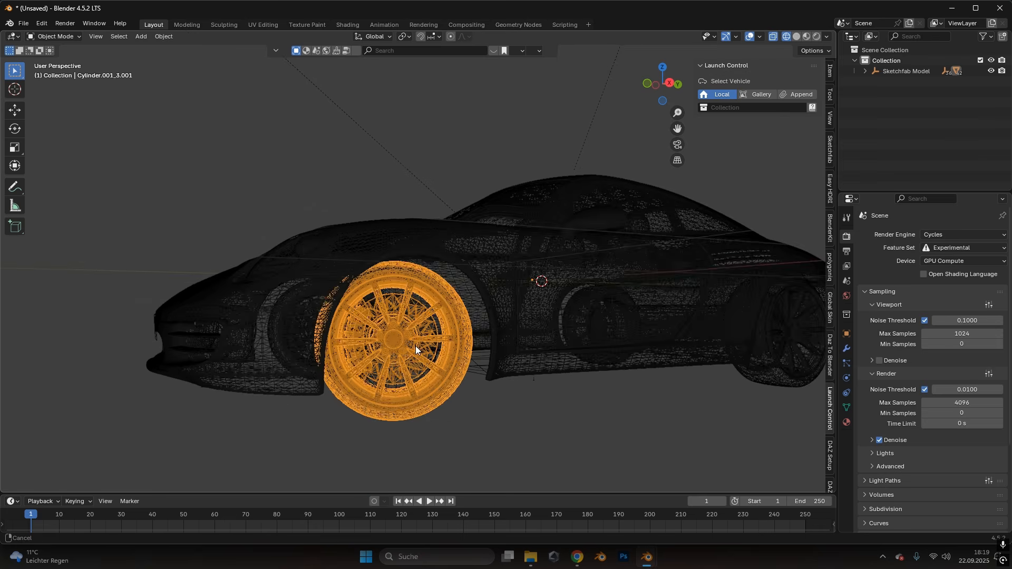
pyautogui.moveTo(429, 347); pyautogui.dragTo(441, 312, button='middle')
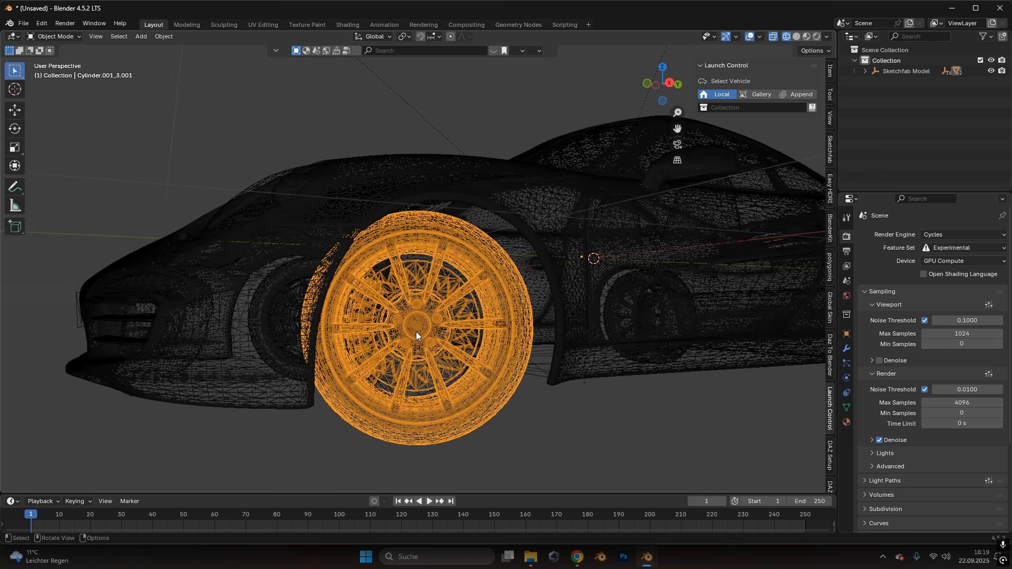
pyautogui.scroll(2, 417, 333)
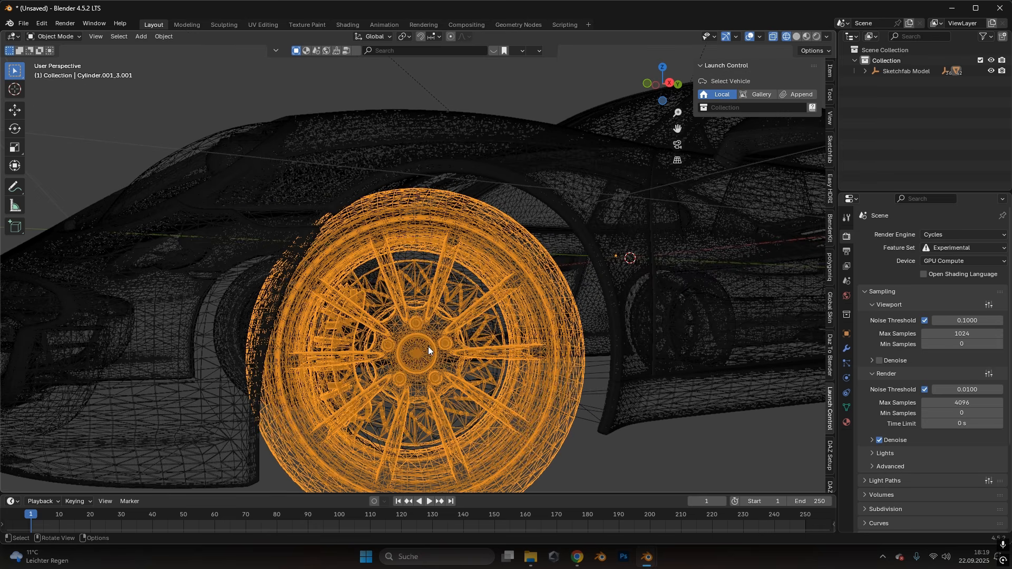
# Step: Try rotating the separated front wheel to test which point it turns around
pyautogui.scroll(-5, 448, 367)
pyautogui.moveTo(470, 365); pyautogui.dragTo(455, 342, button='middle')
pyautogui.press('r')
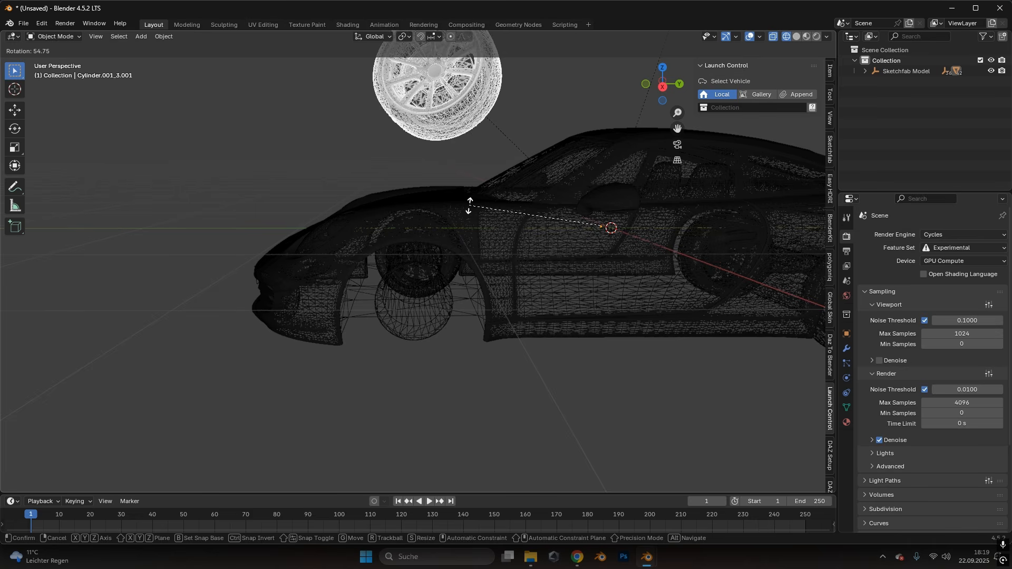
pyautogui.rightClick(538, 314)
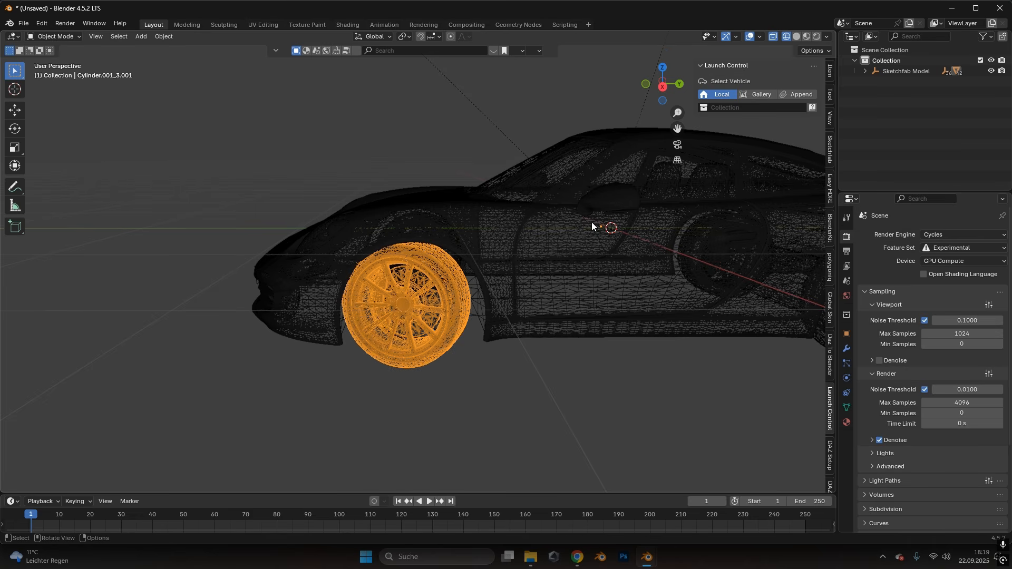
# Step: Set the front wheel's origin to Center of Mass (Volume) and test its rotation around that point
pyautogui.moveTo(463, 312); pyautogui.dragTo(450, 289, button='middle')
pyautogui.scroll(4, 480, 306)
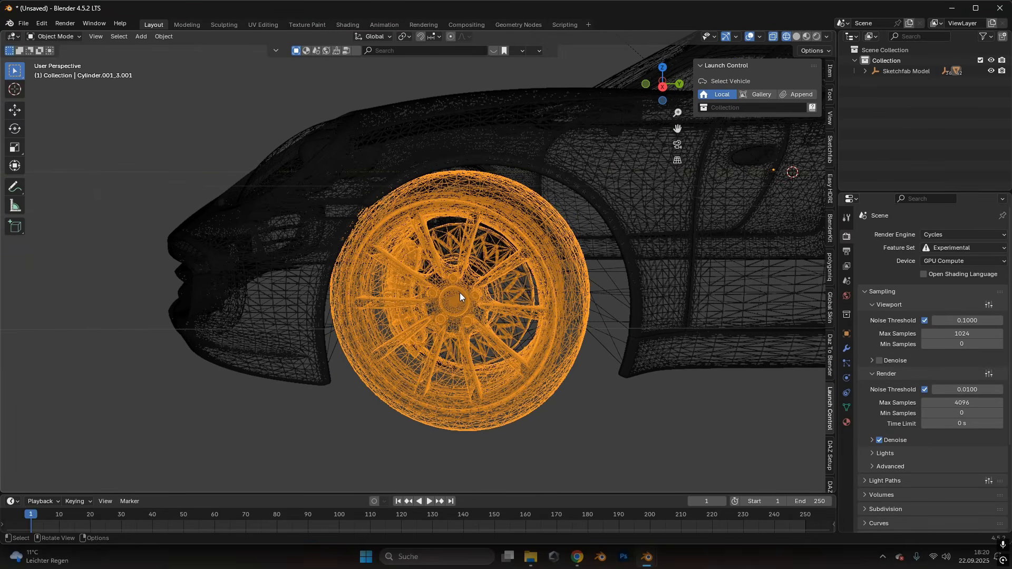
pyautogui.click(169, 37)
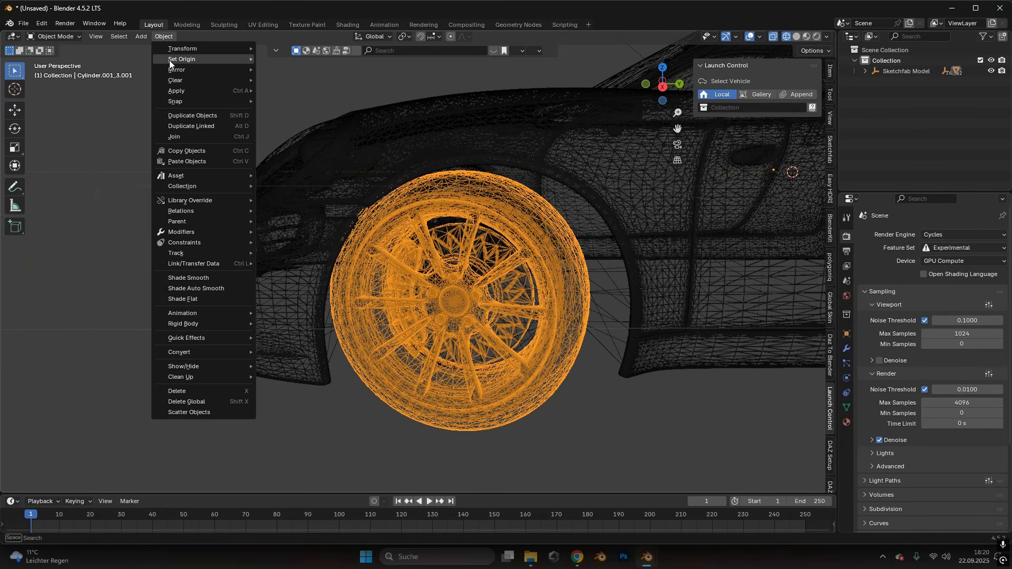
pyautogui.moveTo(201, 59)
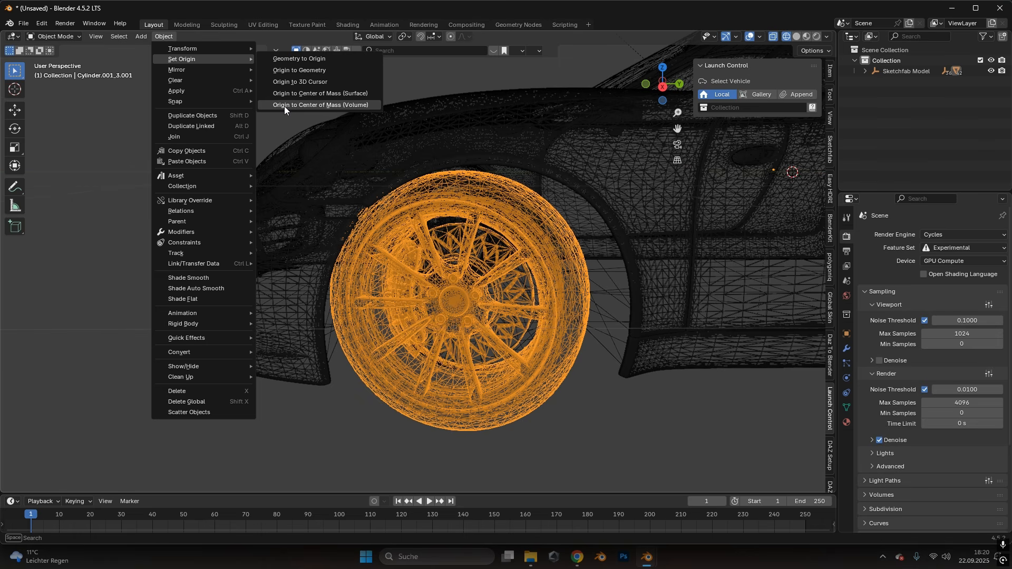
pyautogui.click(340, 105)
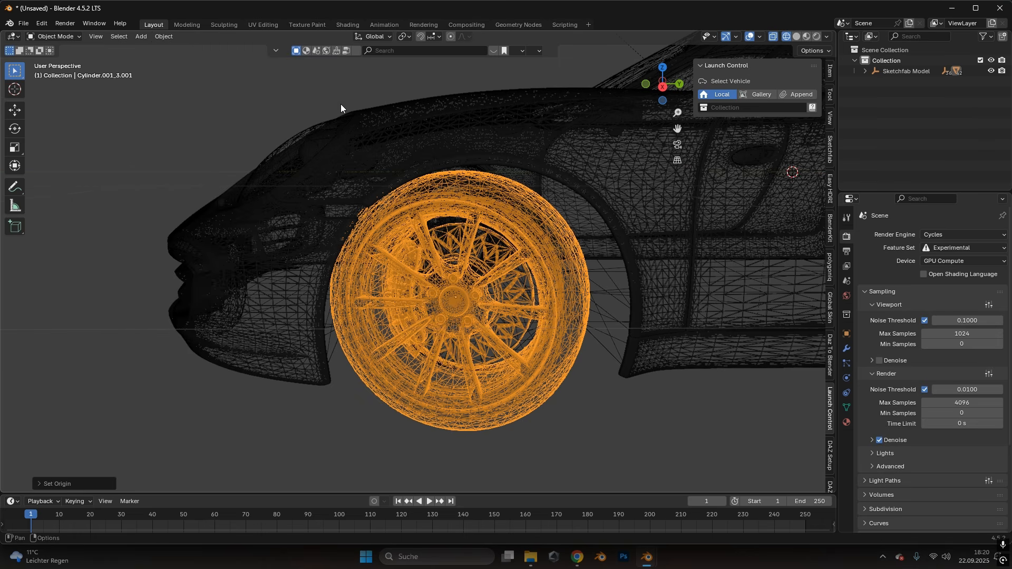
pyautogui.press('r')
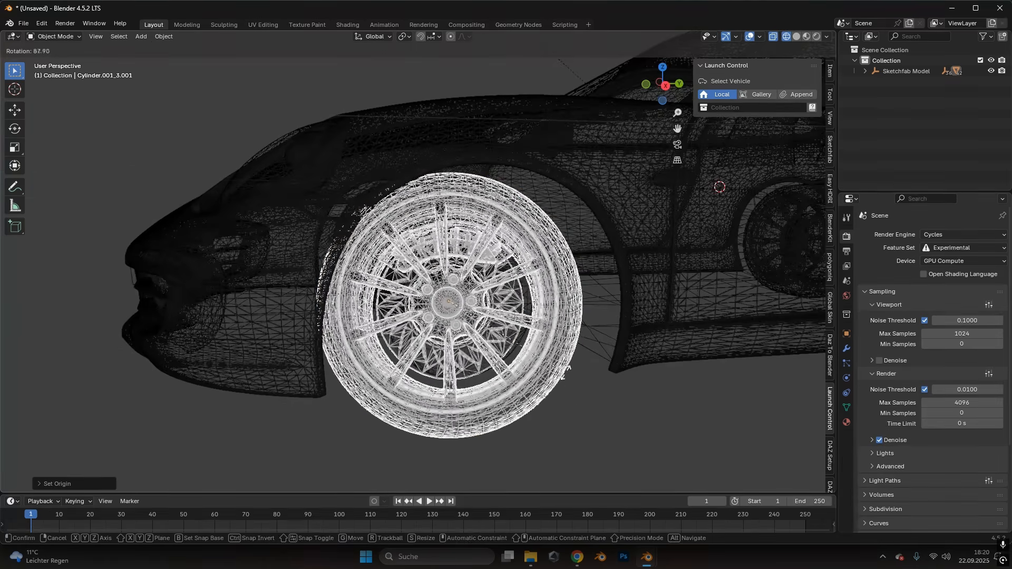
pyautogui.click(550, 289)
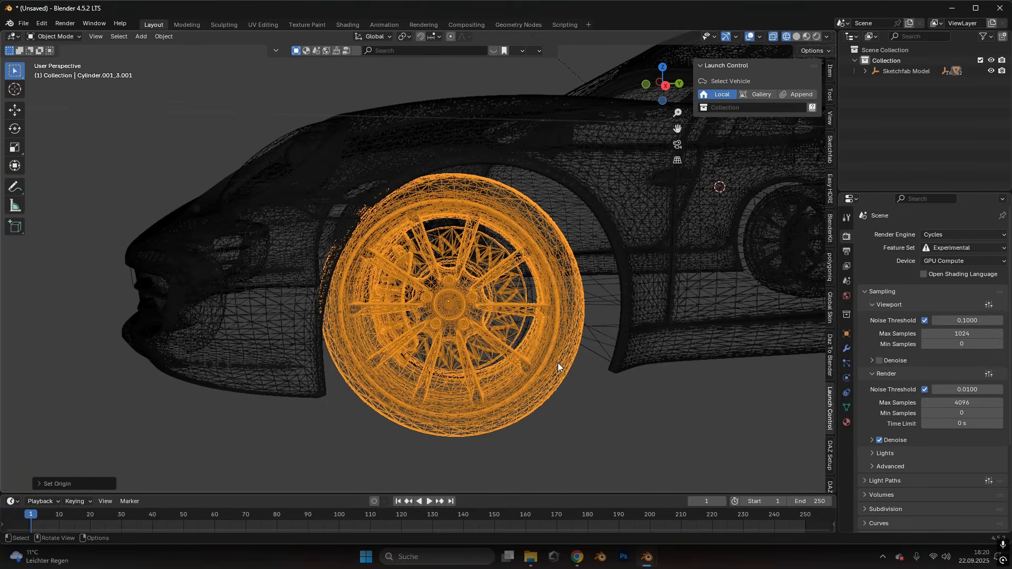
# Step: Rotate the front wheel around the global Z axis to line it up straight with the car body
pyautogui.moveTo(558, 363); pyautogui.dragTo(571, 314, button='middle')
pyautogui.press('r')
pyautogui.press('z')
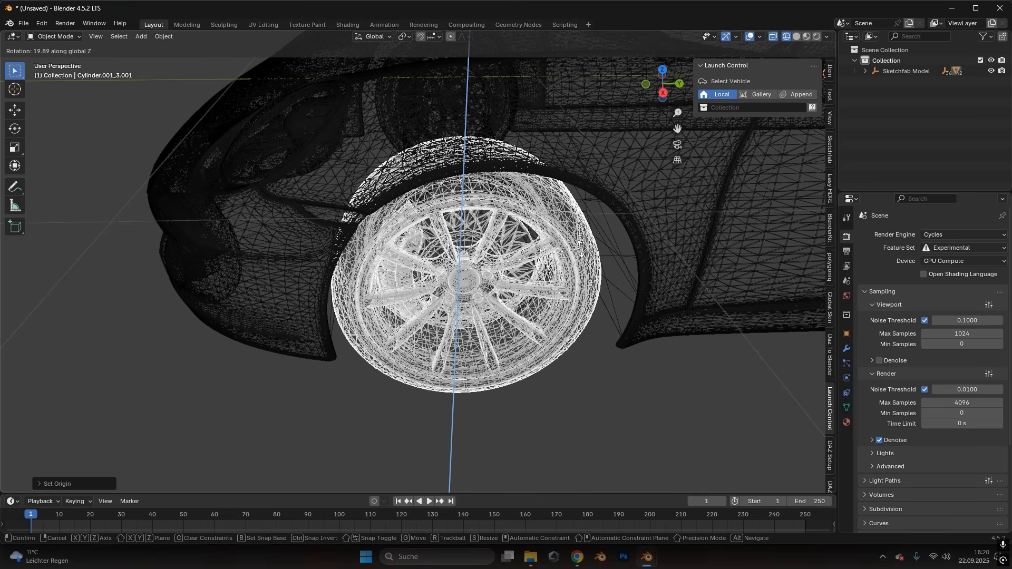
pyautogui.click(581, 250)
pyautogui.keyDown('alt'); pyautogui.moveTo(583, 254); pyautogui.dragTo(593, 303, button='middle'); pyautogui.keyUp('alt')
pyautogui.scroll(-6, 589, 293)
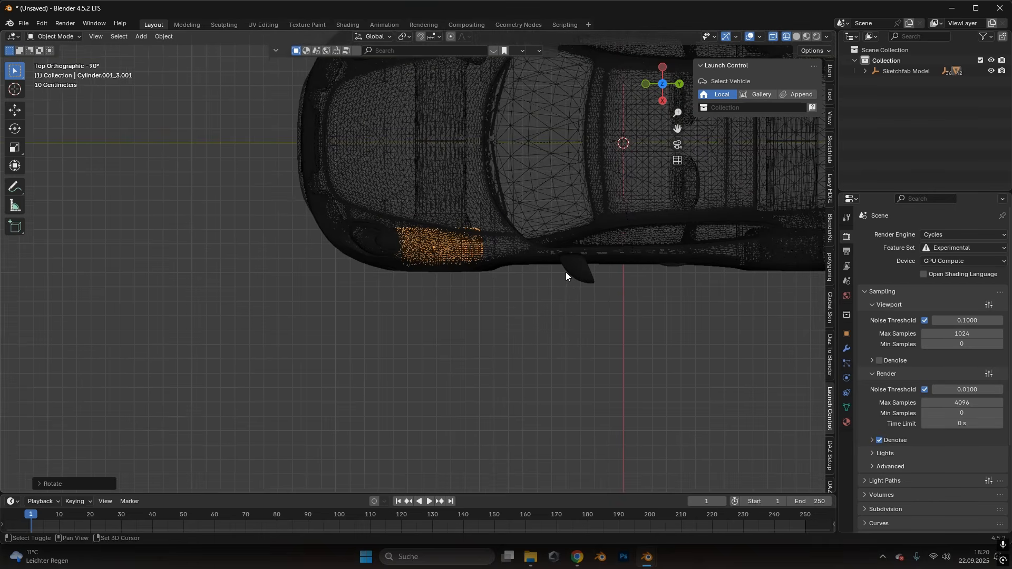
# Step: Apply the rotation and scale of the straightened front wheel
pyautogui.moveTo(523, 326); pyautogui.dragTo(520, 208, button='middle')
pyautogui.scroll(6, 496, 395)
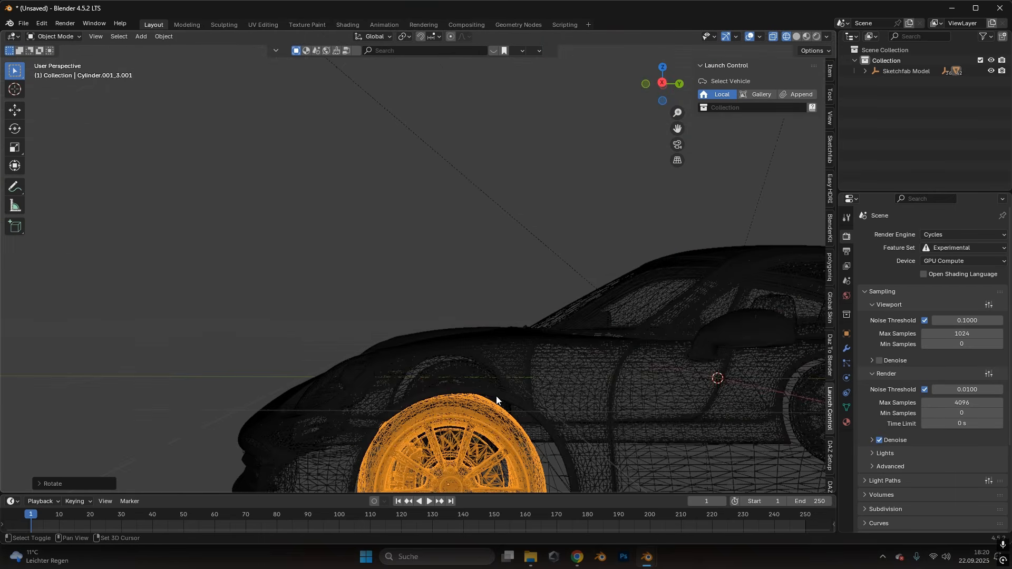
pyautogui.scroll(2, 480, 359)
pyautogui.keyDown('shift'); pyautogui.moveTo(475, 380); pyautogui.dragTo(462, 259, button='middle'); pyautogui.keyUp('shift')
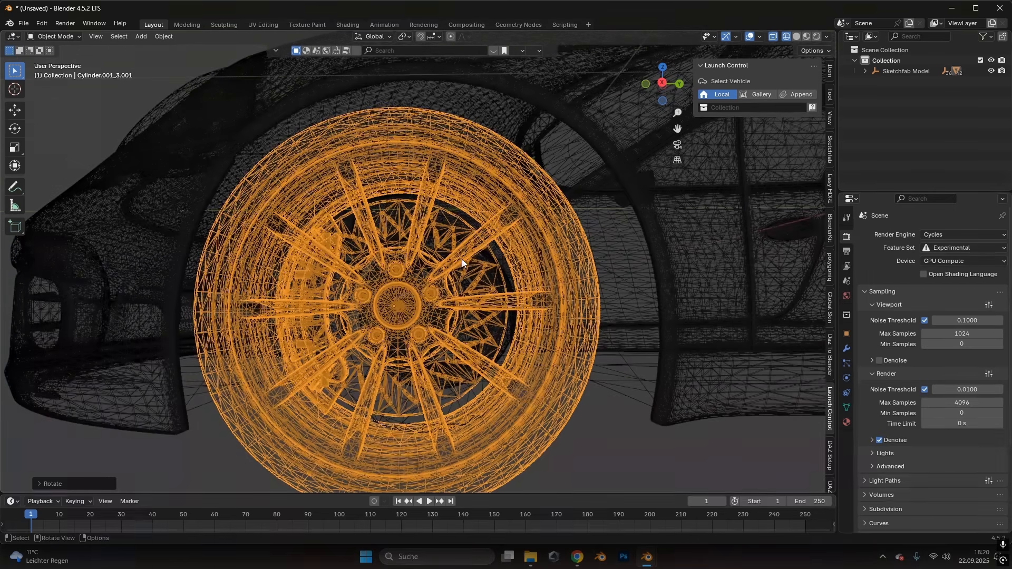
pyautogui.hotkey('ctrl', 'a')
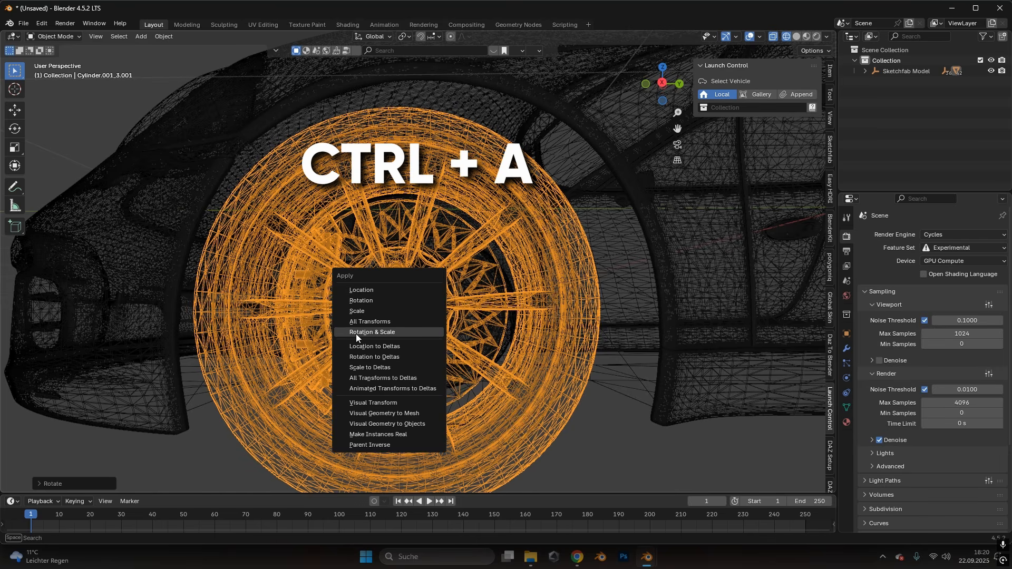
pyautogui.click(382, 331)
pyautogui.scroll(-2, 382, 333)
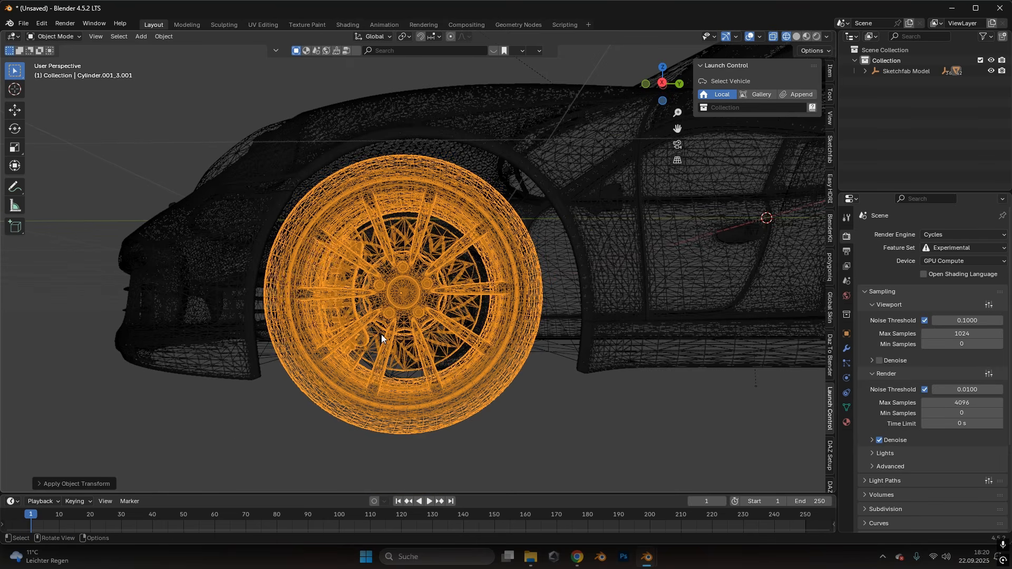
pyautogui.scroll(1, 413, 318)
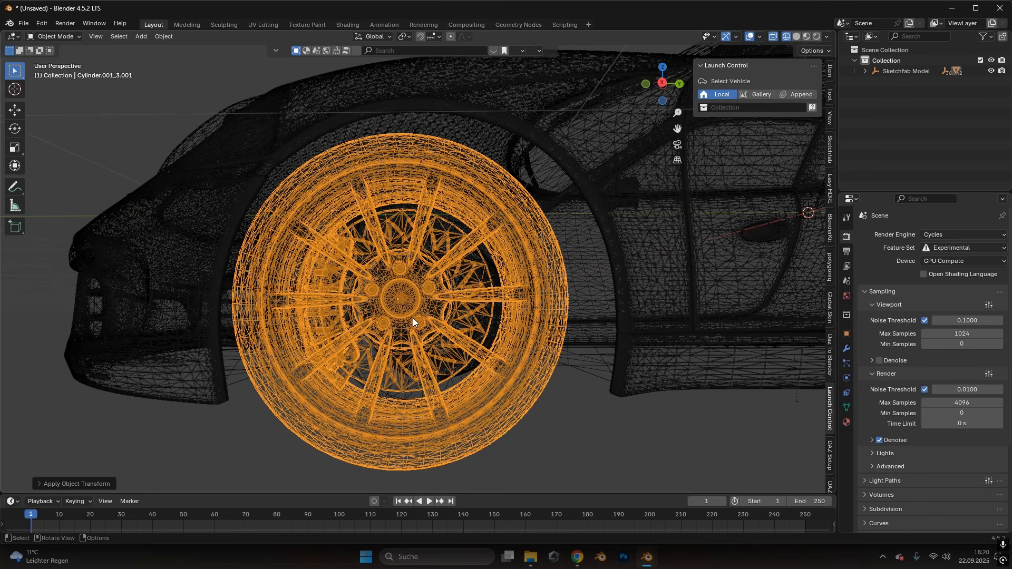
# Step: Try the Center of Mass (Surface) and Center of Mass (Volume) origins on the wheel, comparing them with the hub centre in side view
pyautogui.keyDown('shift'); pyautogui.moveTo(433, 310); pyautogui.dragTo(492, 256, button='middle'); pyautogui.keyUp('shift')
pyautogui.scroll(2, 469, 337)
pyautogui.scroll(1, 530, 369)
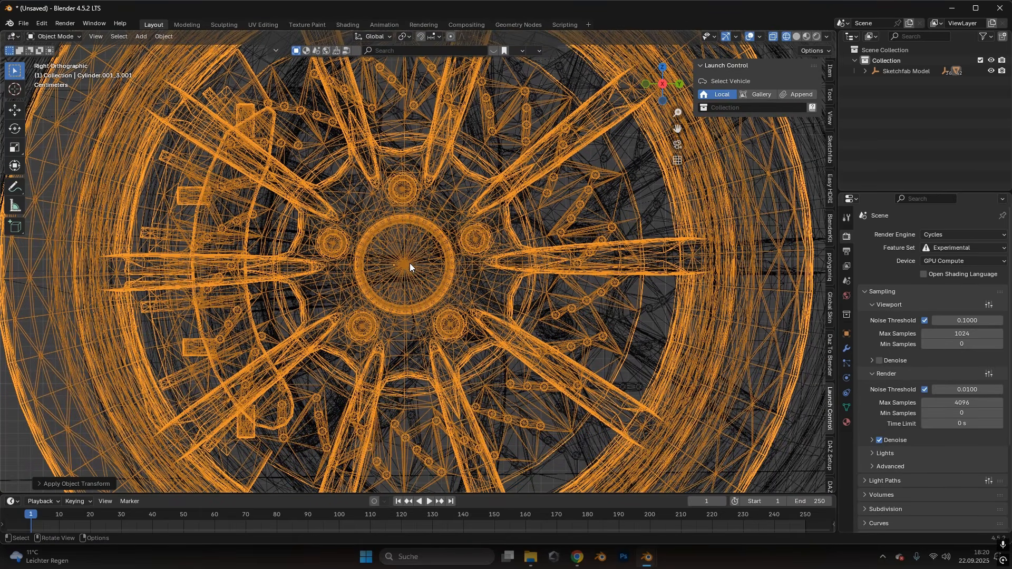
pyautogui.click(163, 36)
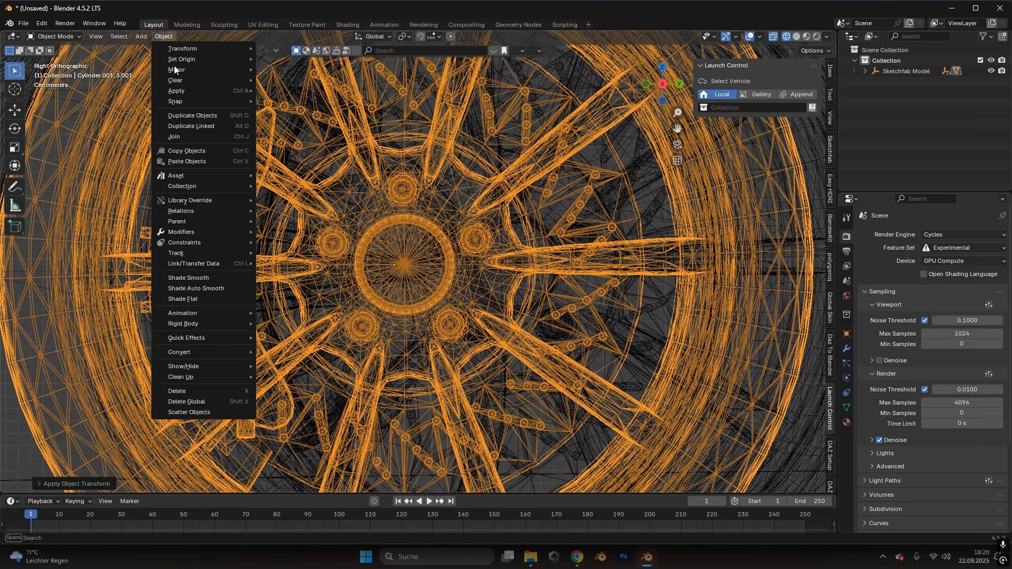
pyautogui.moveTo(255, 59)
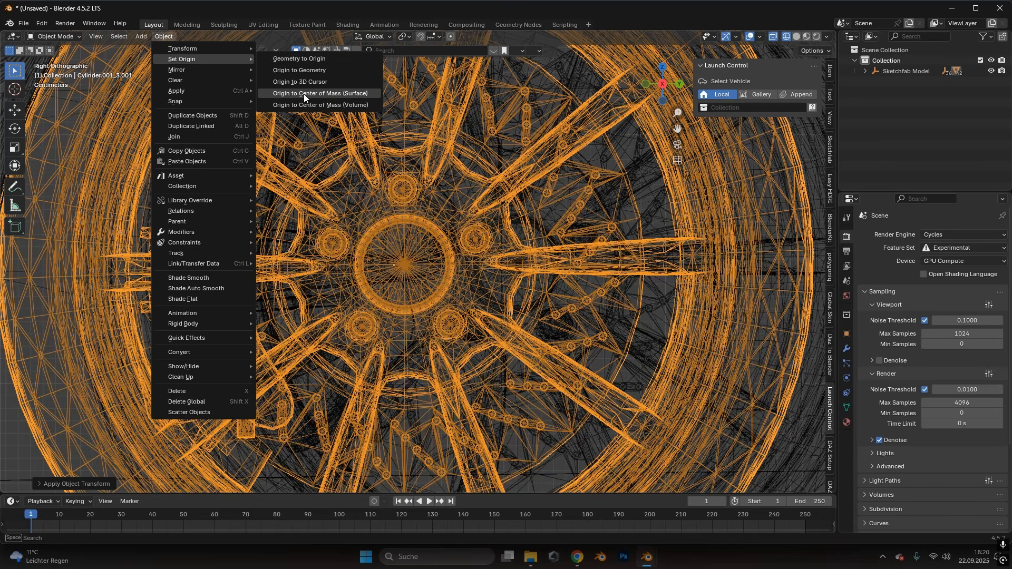
pyautogui.click(321, 93)
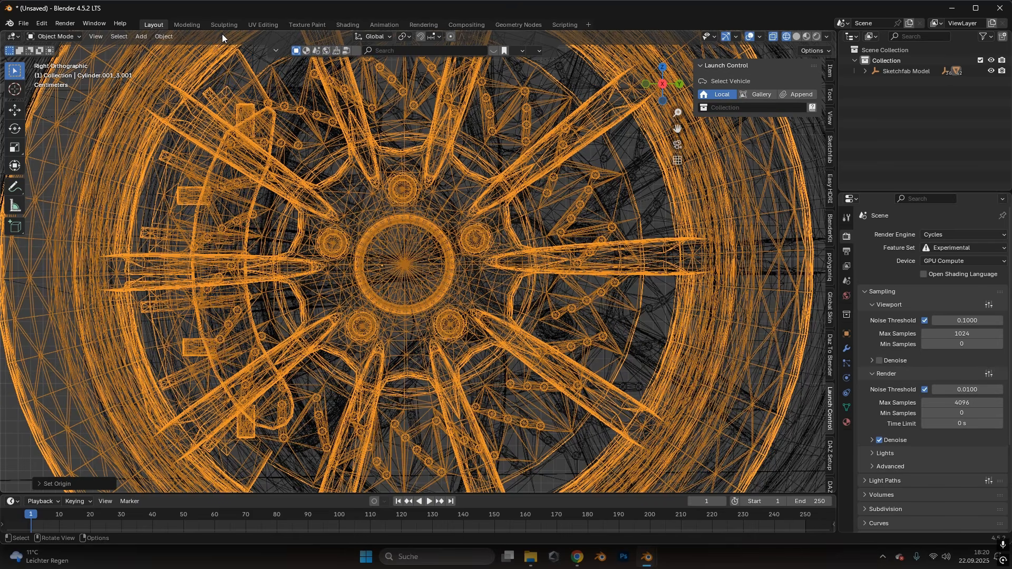
pyautogui.click(163, 36)
pyautogui.moveTo(186, 58)
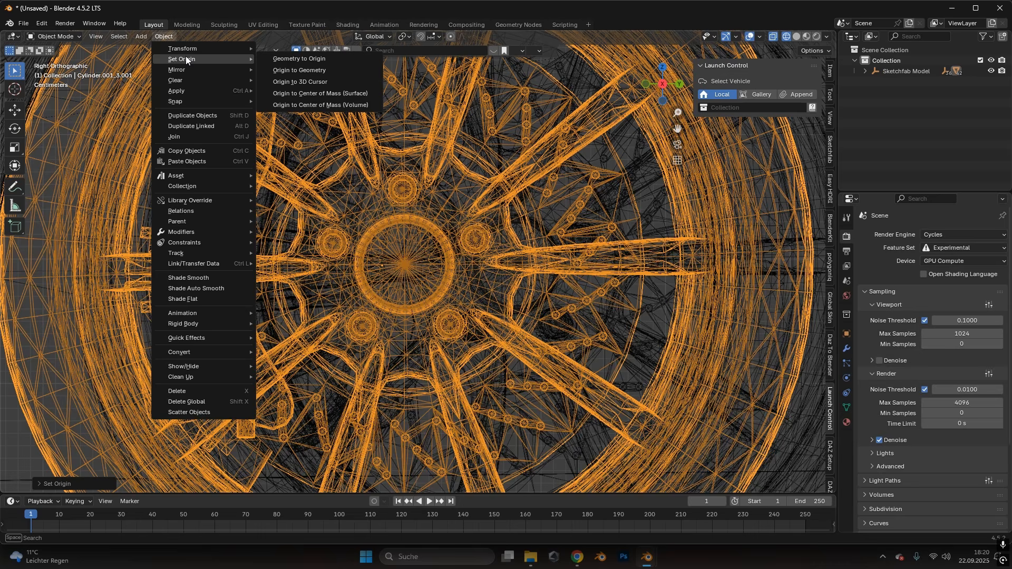
pyautogui.click(316, 106)
# Step: Set the front wheel's origin to its geometry and check it against the hub centre
pyautogui.click(158, 35)
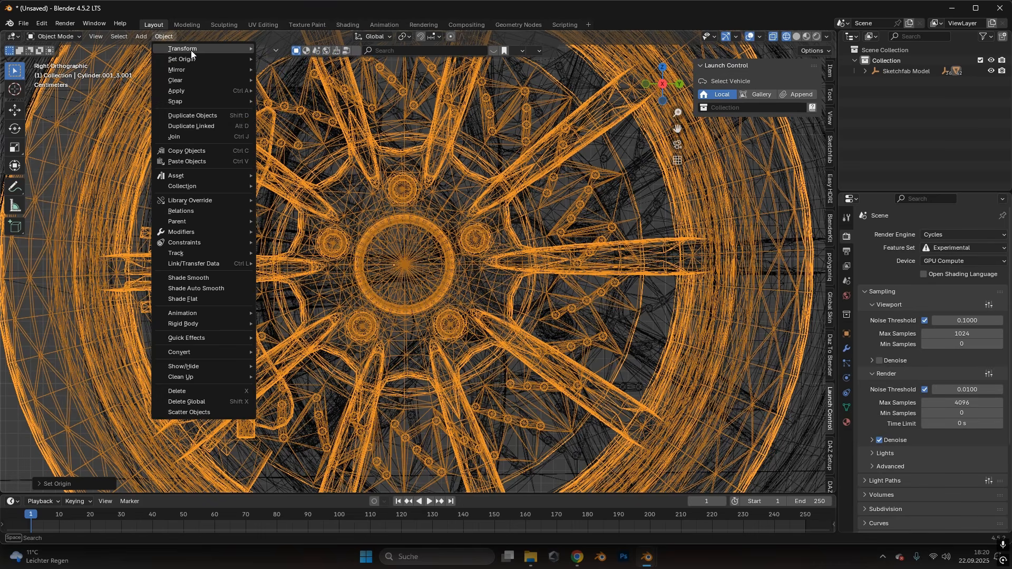
pyautogui.moveTo(193, 58)
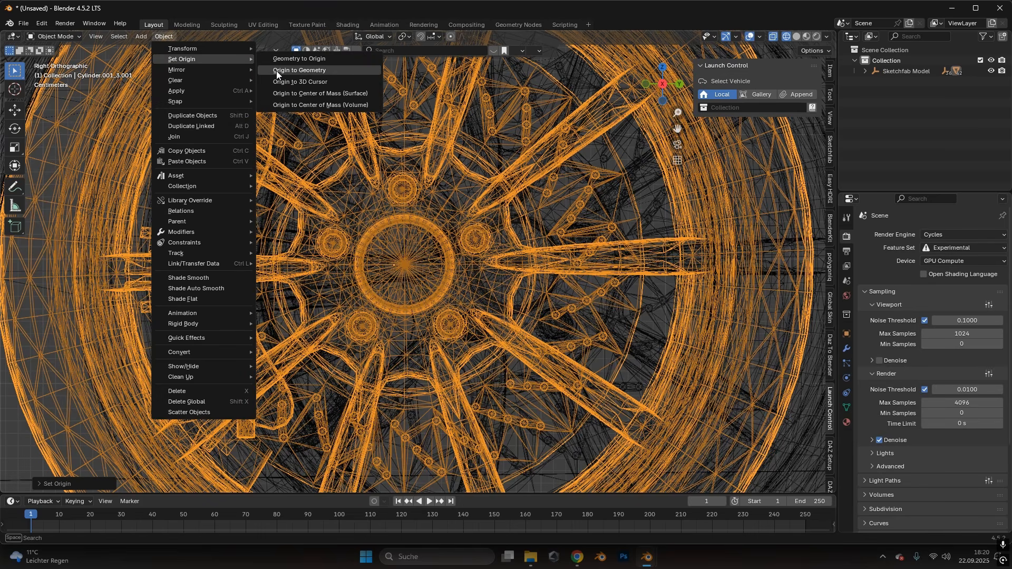
pyautogui.click(276, 71)
pyautogui.scroll(-3, 418, 267)
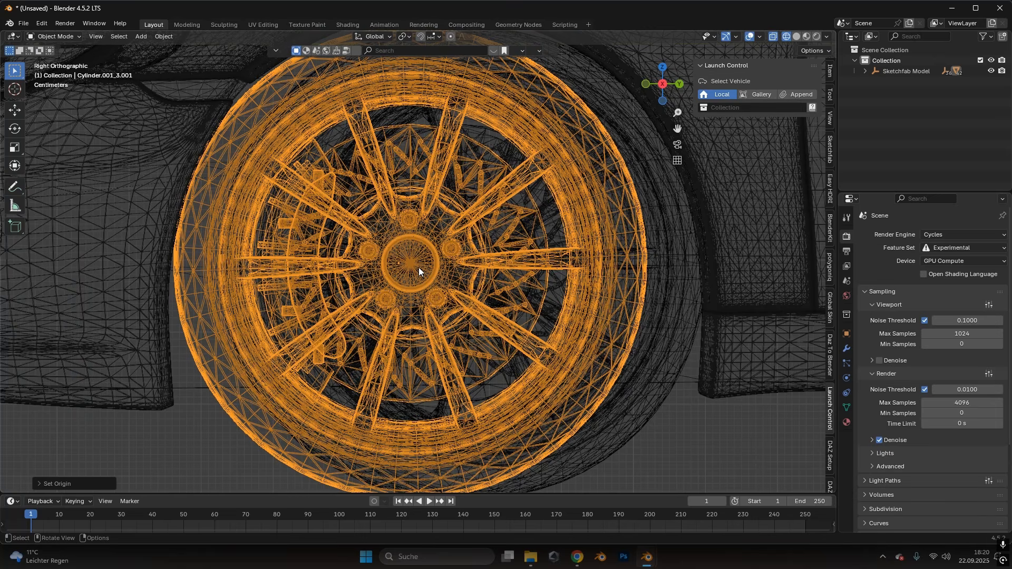
pyautogui.scroll(3, 418, 267)
# Step: In Edit Mode, shift the front wheel's entire mesh about -0.014 m along Y so its hub centre sits on the origin
pyautogui.press('Tab')
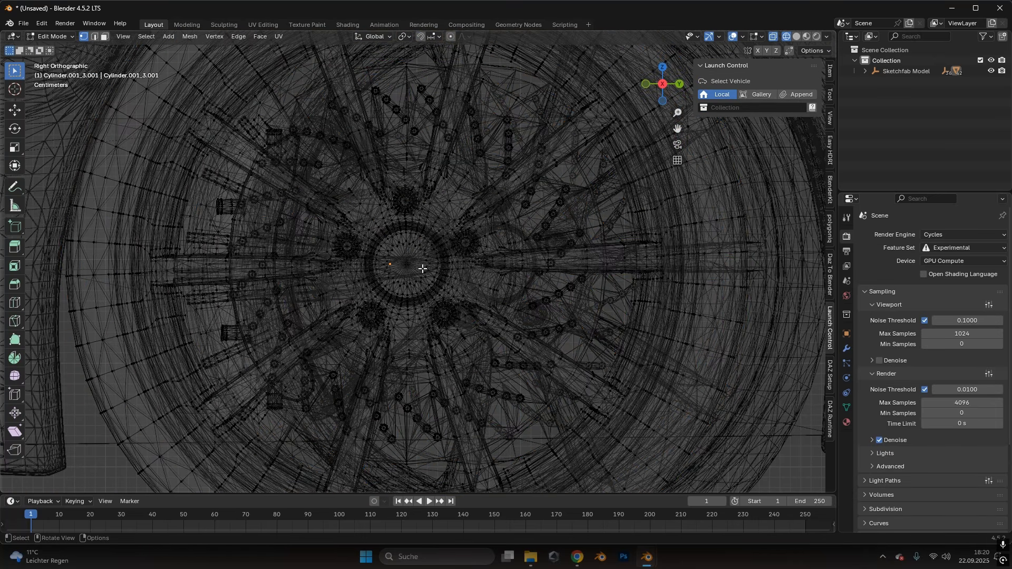
pyautogui.press('a')
pyautogui.press('g')
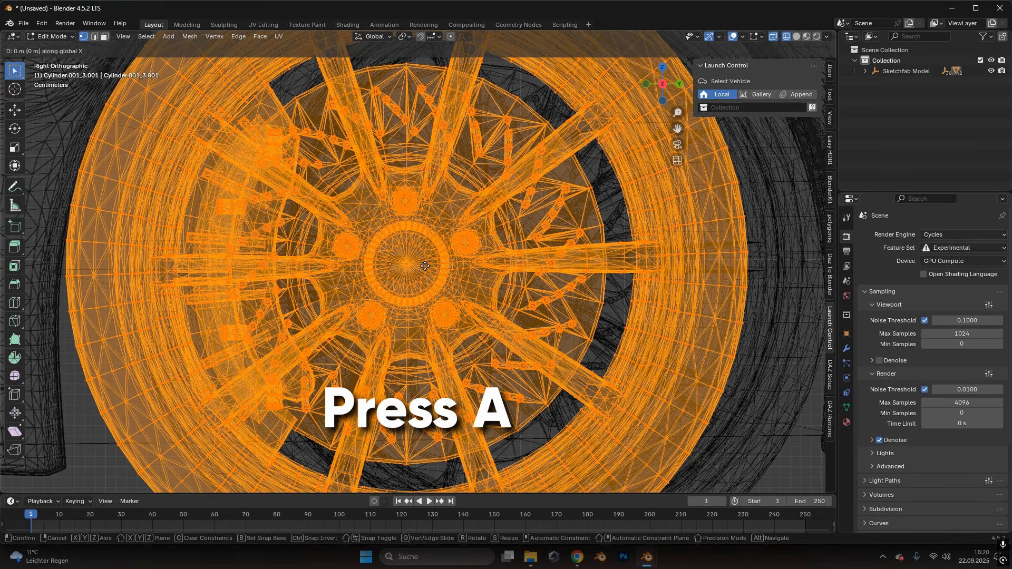
pyautogui.press('y')
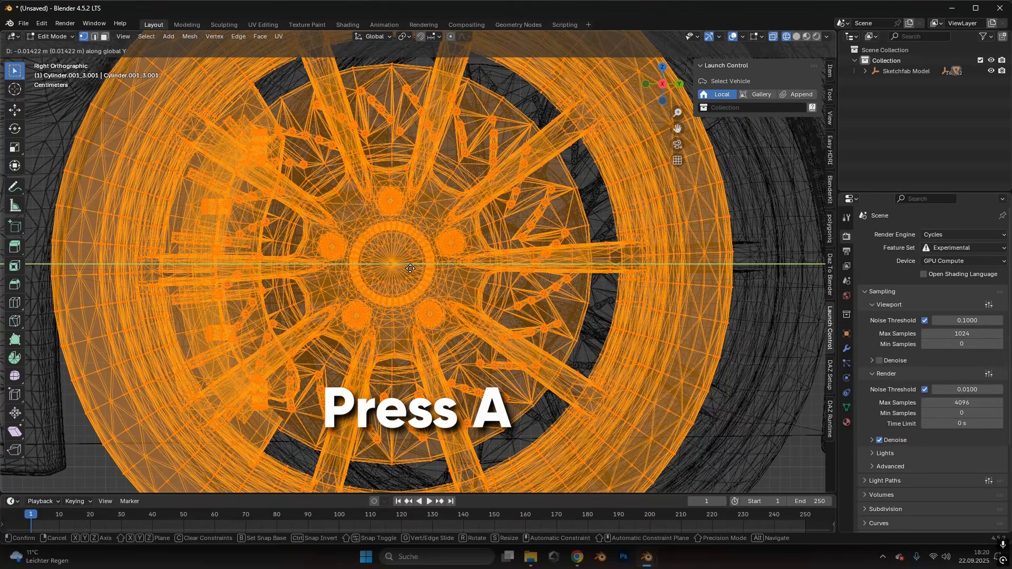
pyautogui.click(409, 269)
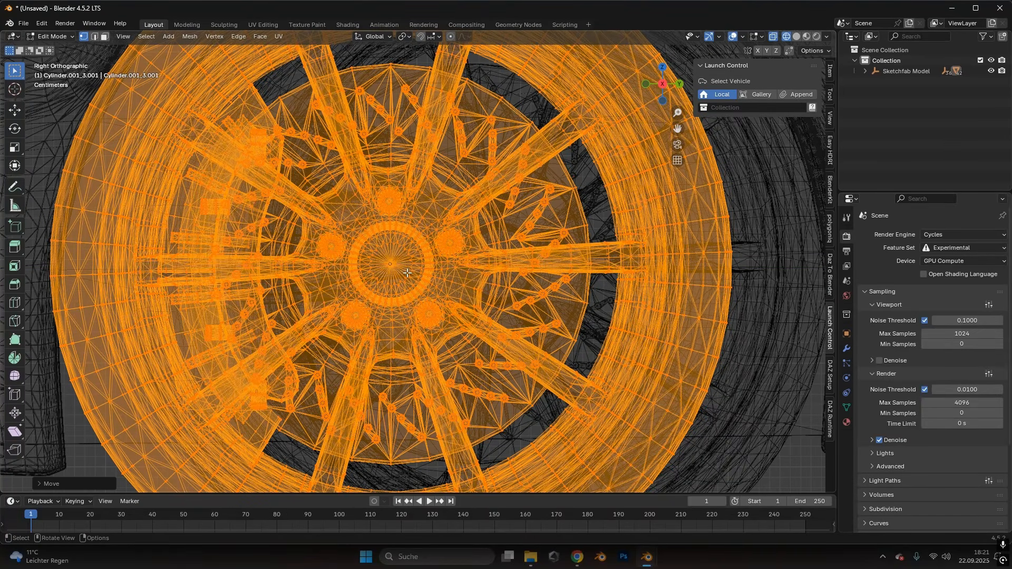
pyautogui.scroll(2, 392, 269)
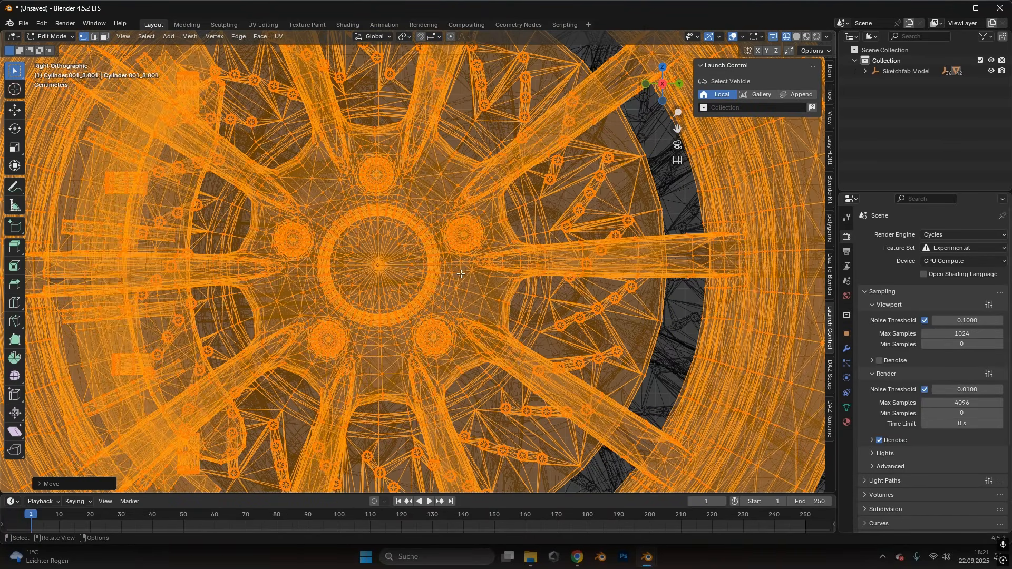
# Step: From the back view, shift the wheel's entire mesh about 0.025 m along X to align it with its origin
pyautogui.press('ctrl+KP_1')
pyautogui.keyDown('shift'); pyautogui.moveTo(561, 284); pyautogui.dragTo(469, 277, button='middle'); pyautogui.keyUp('shift')
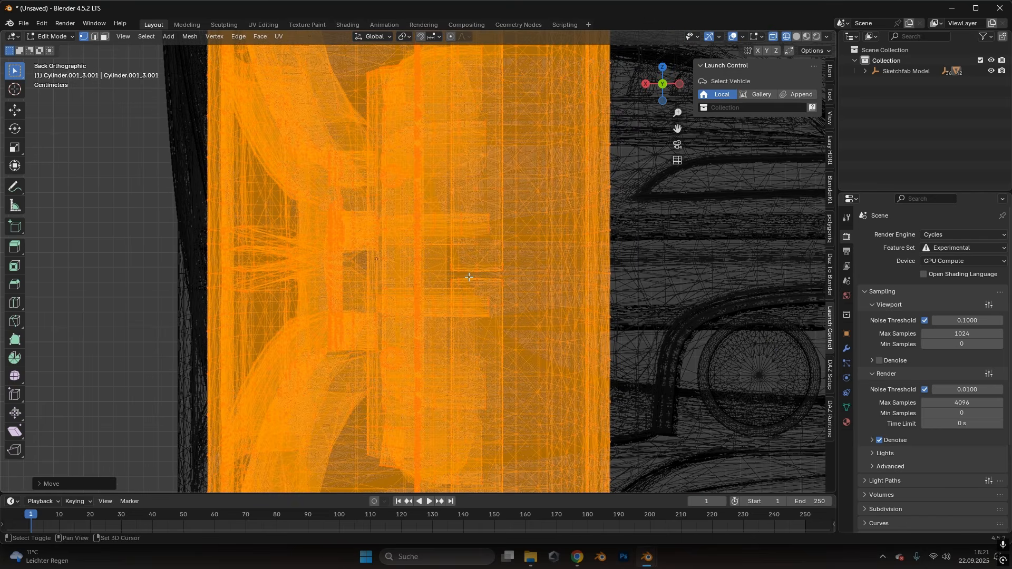
pyautogui.press('g')
pyautogui.press('x')
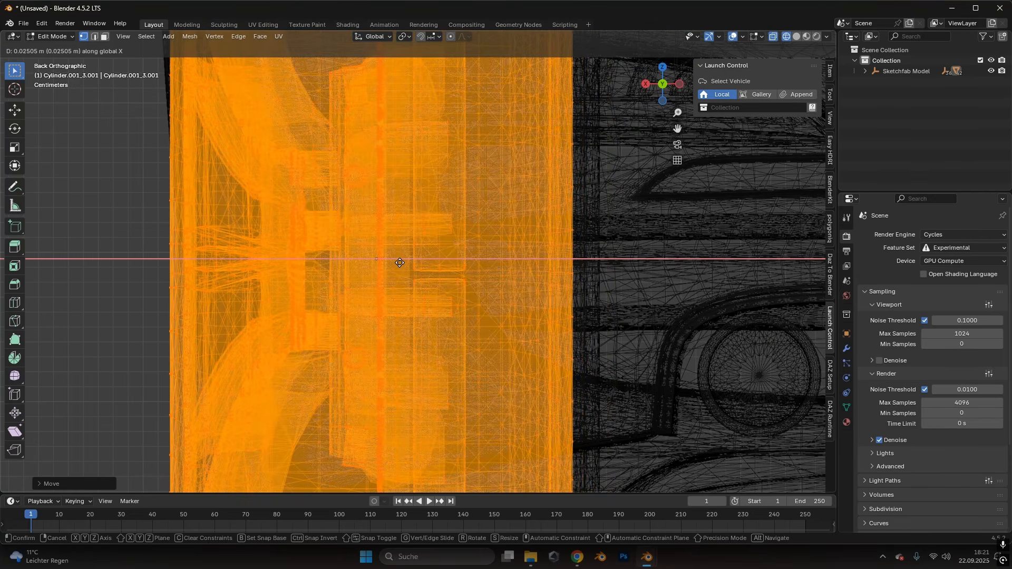
pyautogui.click(400, 263)
pyautogui.scroll(-5, 400, 262)
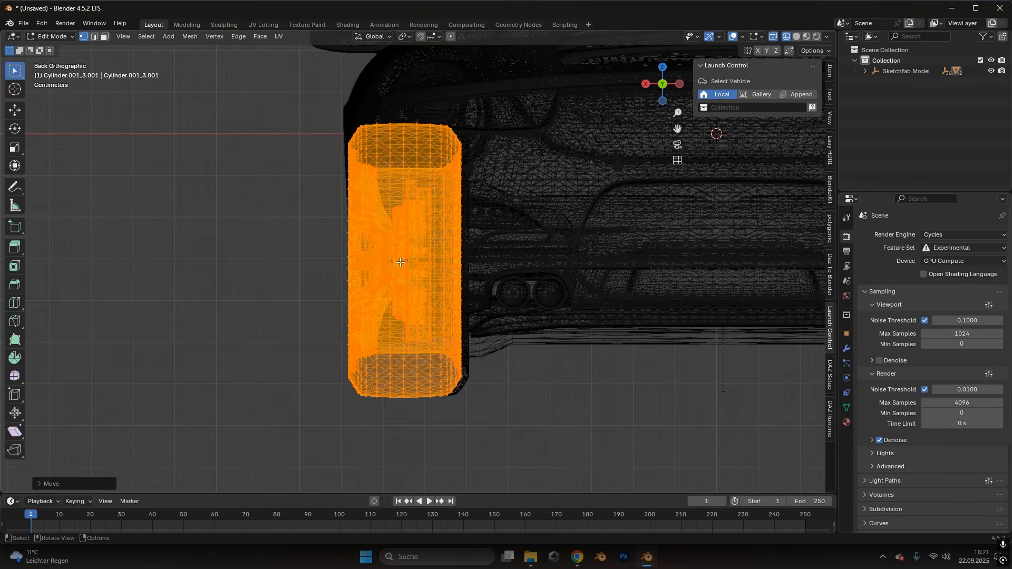
pyautogui.press('Tab')
# Step: Rotate the front wheel in side view to test that it spins around its hub centre
pyautogui.moveTo(400, 262); pyautogui.dragTo(462, 269, button='middle')
pyautogui.scroll(-4, 179, 274)
pyautogui.keyDown('shift'); pyautogui.moveTo(179, 274); pyautogui.dragTo(46, 217, button='middle'); pyautogui.keyUp('shift')
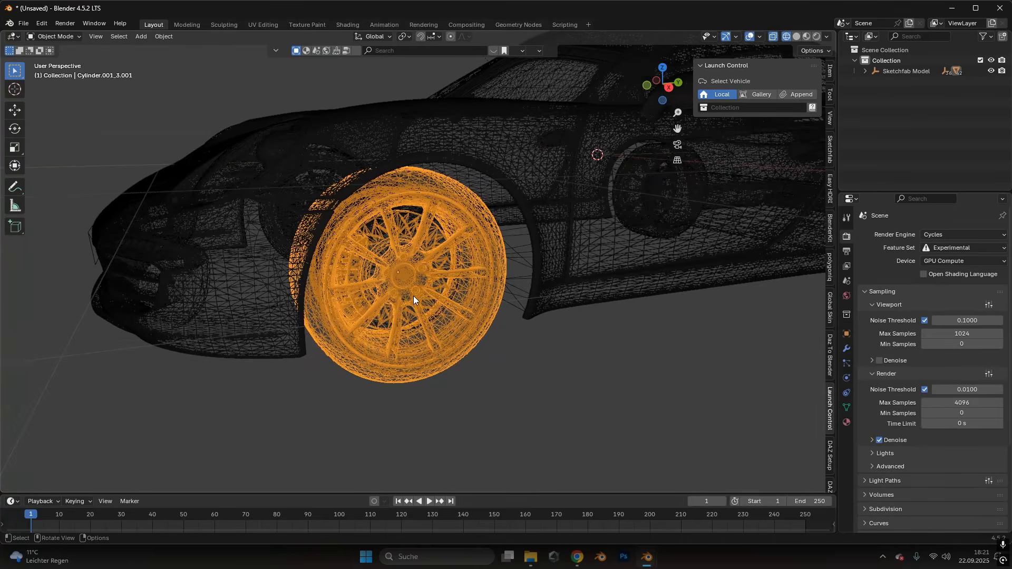
pyautogui.moveTo(413, 296); pyautogui.dragTo(466, 277, button='middle')
pyautogui.press('r')
pyautogui.rightClick(553, 250)
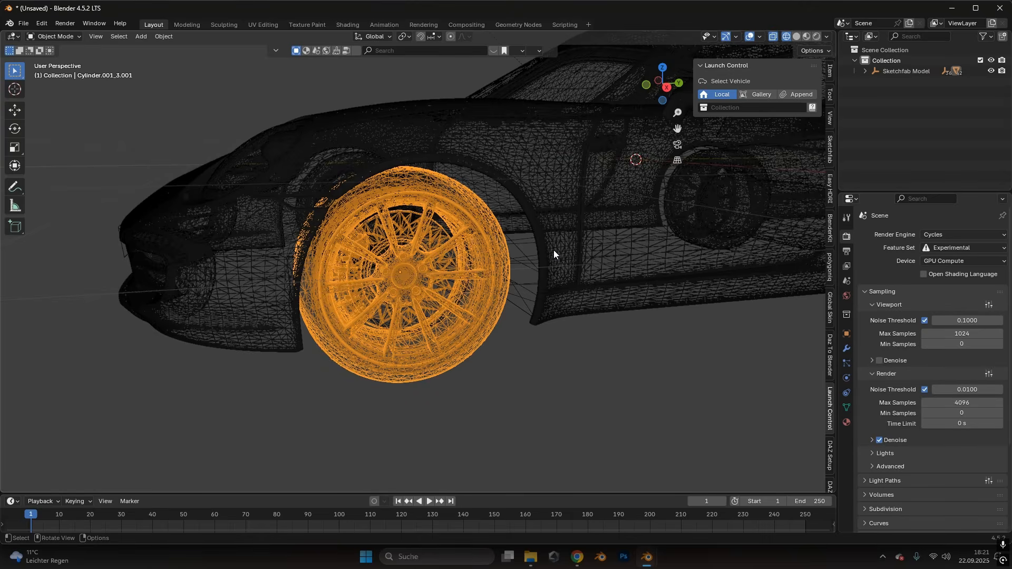
pyautogui.press('KP_3')
pyautogui.press('r')
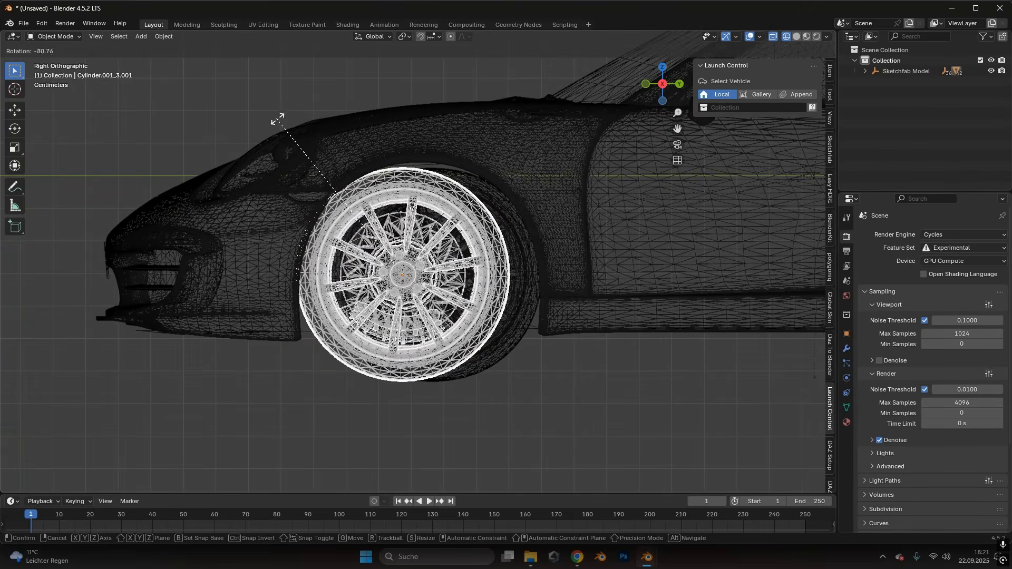
pyautogui.click(444, 299)
# Step: Nudge the front wheel's mesh slightly in Edit Mode so the hub centre coincides exactly with the origin
pyautogui.scroll(2, 444, 299)
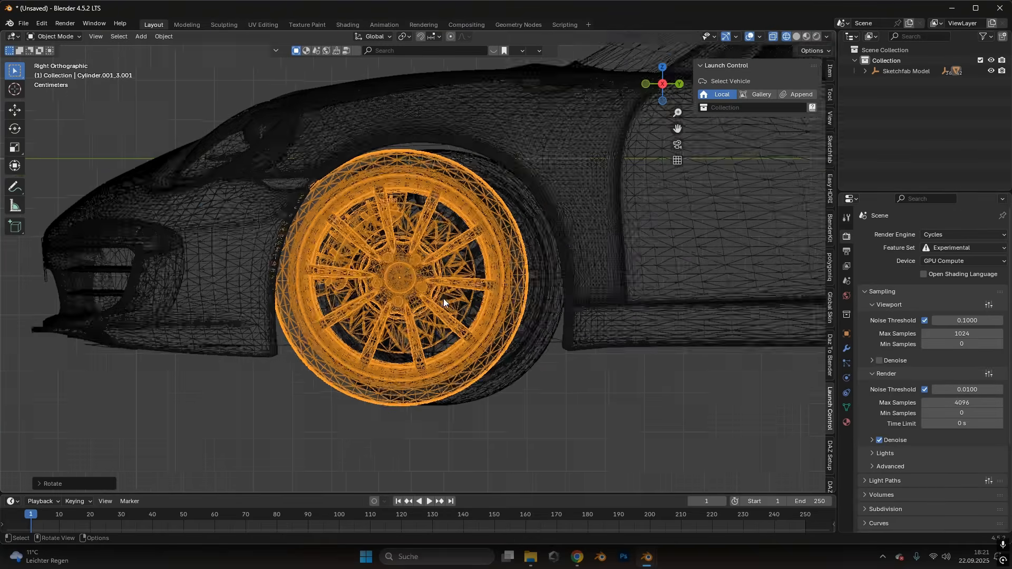
pyautogui.scroll(12, 444, 298)
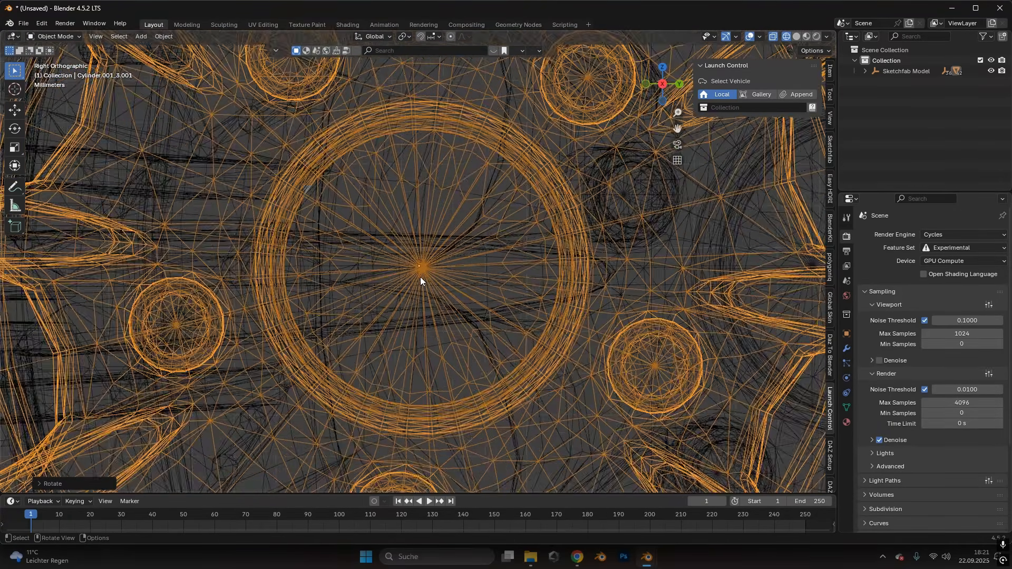
pyautogui.scroll(2, 420, 280)
pyautogui.press('Tab')
pyautogui.press('g')
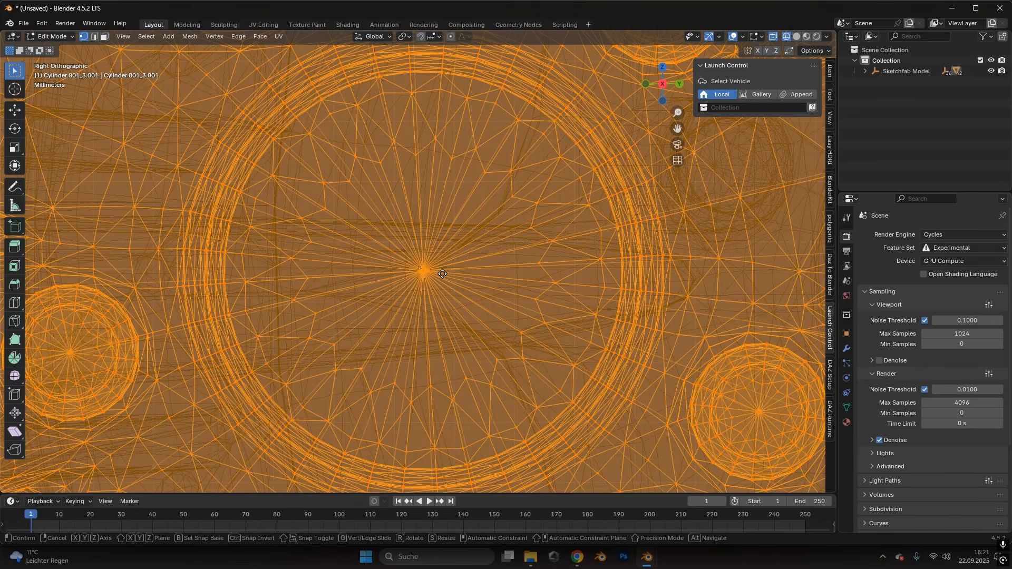
pyautogui.click(439, 271)
pyautogui.press('Tab')
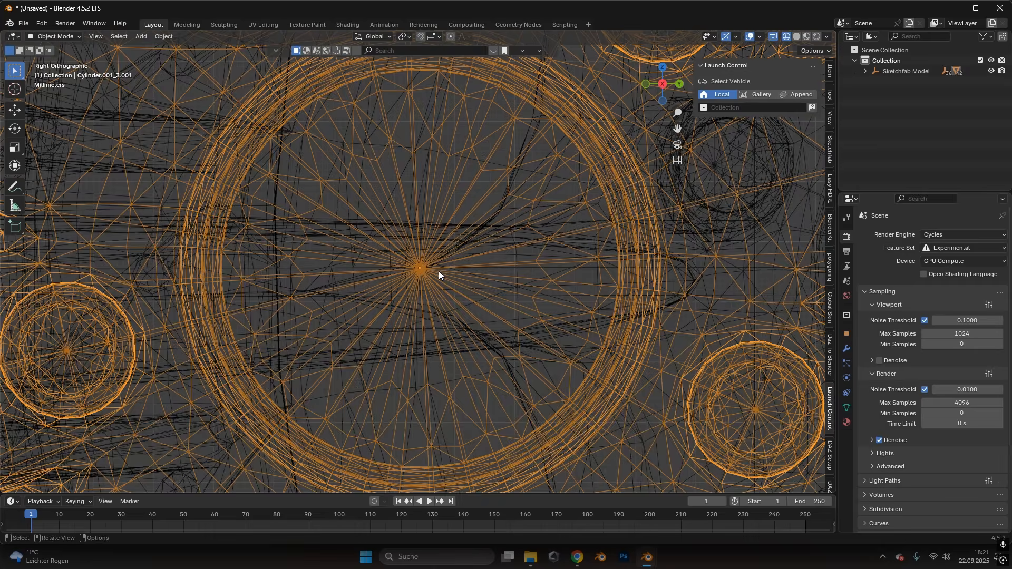
# Step: Spin and move the re-centred front wheel in side view to test its pivot again
pyautogui.scroll(-13, 435, 271)
pyautogui.press('r')
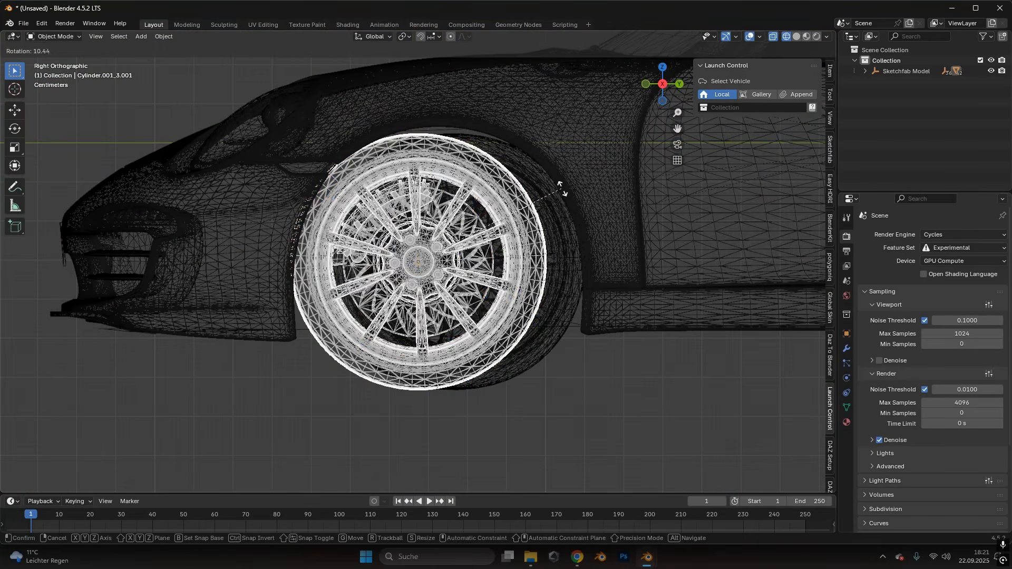
pyautogui.click(527, 186)
pyautogui.press('g')
pyautogui.click(525, 233)
pyautogui.scroll(-4, 524, 242)
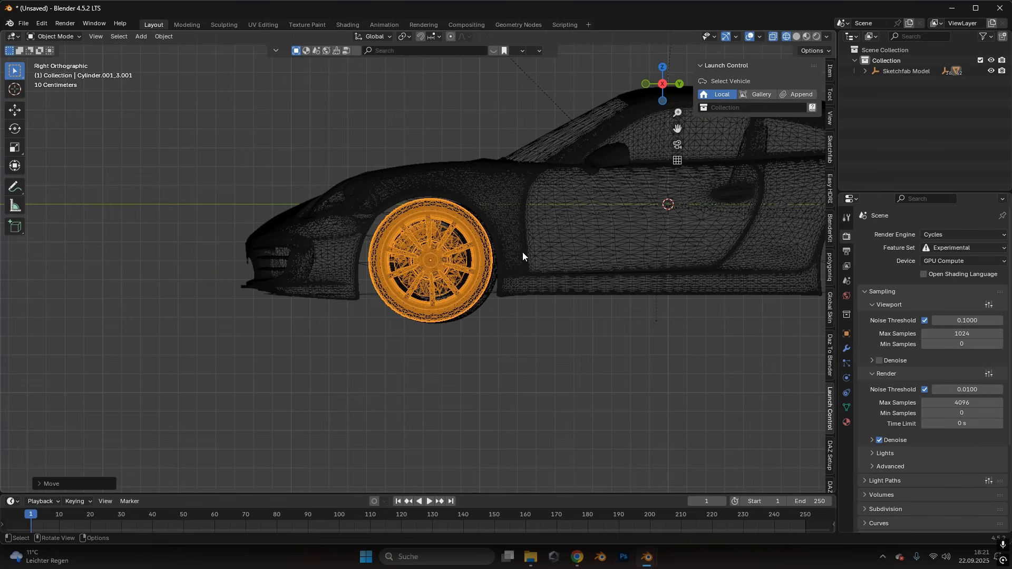
# Step: Select the front wheel on the opposite side of the car and set its origin to its geometry
pyautogui.moveTo(521, 256); pyautogui.dragTo(561, 290, button='middle')
pyautogui.scroll(-3, 554, 289)
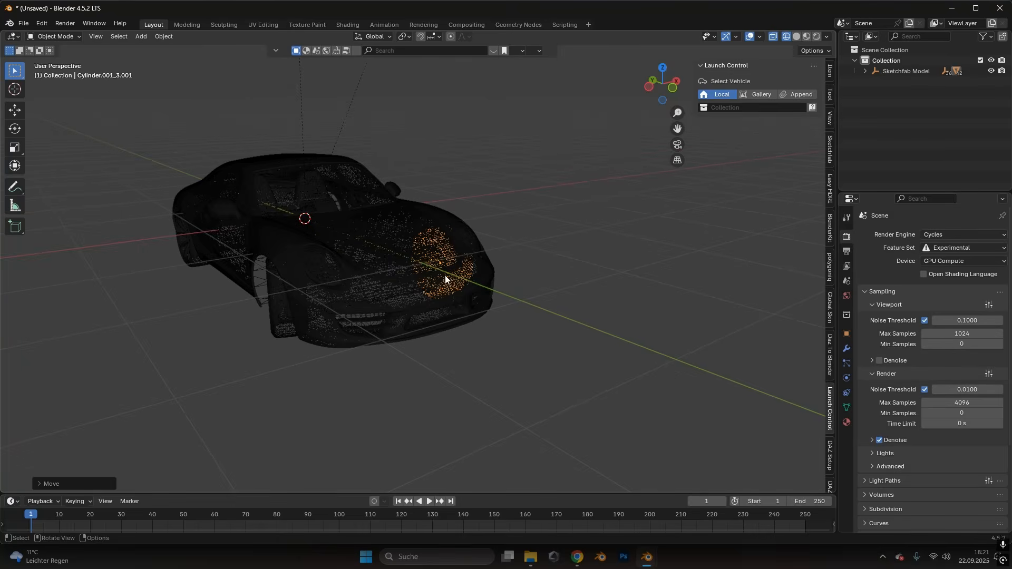
pyautogui.keyDown('shift'); pyautogui.moveTo(445, 276); pyautogui.dragTo(553, 215, button='middle'); pyautogui.keyUp('shift')
pyautogui.click(415, 246)
pyautogui.moveTo(402, 246); pyautogui.dragTo(598, 206, button='middle')
pyautogui.click(261, 216)
pyautogui.click(322, 252)
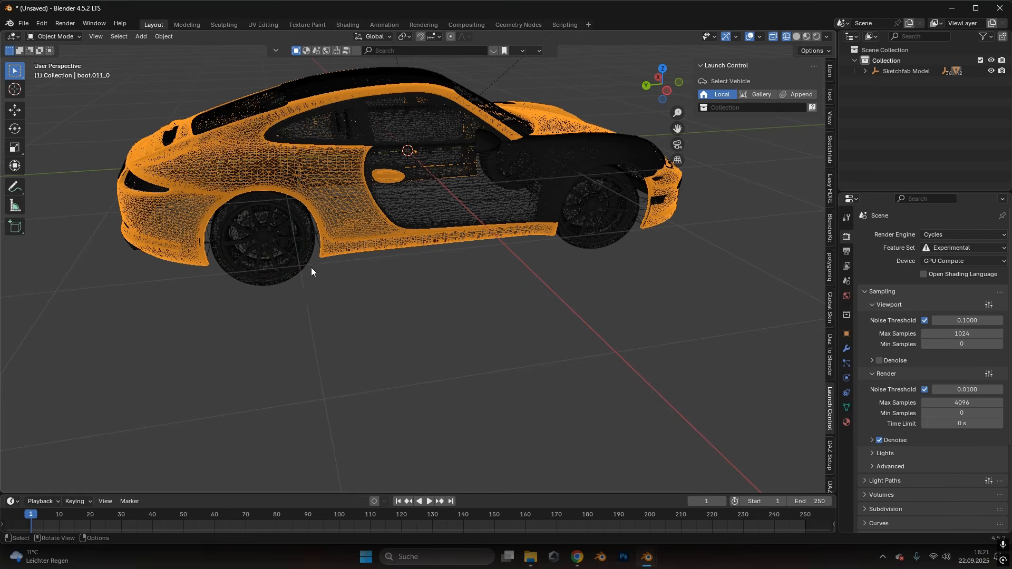
pyautogui.click(311, 267)
pyautogui.scroll(2, 594, 270)
pyautogui.keyDown('shift'); pyautogui.moveTo(595, 271); pyautogui.dragTo(401, 311, button='middle'); pyautogui.keyUp('shift')
pyautogui.click(388, 292)
pyautogui.click(164, 37)
pyautogui.moveTo(250, 60)
pyautogui.click(298, 69)
# Step: Try moving the opposite front wheel along Y and rotating it around Z to test its pivot
pyautogui.press('r')
pyautogui.moveTo(473, 279); pyautogui.dragTo(507, 237, button='middle')
pyautogui.scroll(4, 454, 219)
pyautogui.press('g')
pyautogui.press('y')
pyautogui.scroll(8, 528, 251)
pyautogui.press('r')
pyautogui.press('z')
pyautogui.rightClick(528, 251)
# Step: Shift the opposite front wheel's mesh along Y to centre its hub on the origin, and apply its rotation
pyautogui.press('Tab')
pyautogui.press('g')
pyautogui.press('y')
pyautogui.click(549, 248)
pyautogui.scroll(-10, 538, 253)
pyautogui.press('Tab')
pyautogui.press('r')
pyautogui.press('y')
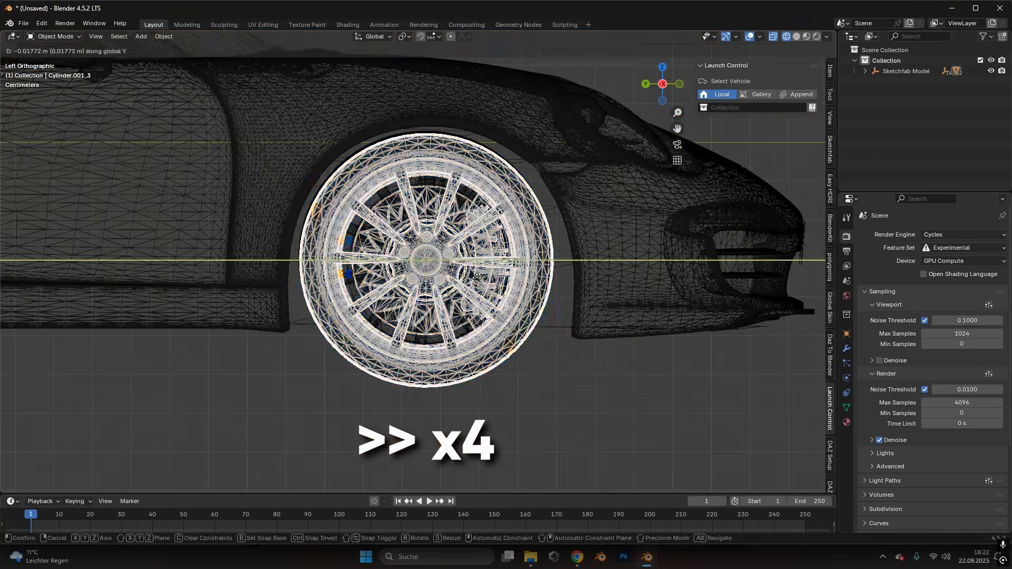
pyautogui.hotkey('ctrl', 'a')
pyautogui.press('r')
pyautogui.press('z')
# Step: Select both rear wheels and set their origins to their geometry
pyautogui.keyDown('shift'); pyautogui.moveTo(63, 295); pyautogui.dragTo(791, 362, button='middle'); pyautogui.keyUp('shift')
pyautogui.click(279, 427)
pyautogui.keyDown('shift'); pyautogui.click(279, 321); pyautogui.keyUp('shift')
pyautogui.click(359, 398)
pyautogui.moveTo(279, 321); pyautogui.dragTo(401, 327, button='middle')
pyautogui.click(337, 369)
pyautogui.keyDown('shift'); pyautogui.click(295, 338); pyautogui.keyUp('shift')
pyautogui.press('g')
pyautogui.rightClick(697, 370)
pyautogui.moveTo(697, 370); pyautogui.dragTo(527, 264, button='middle')
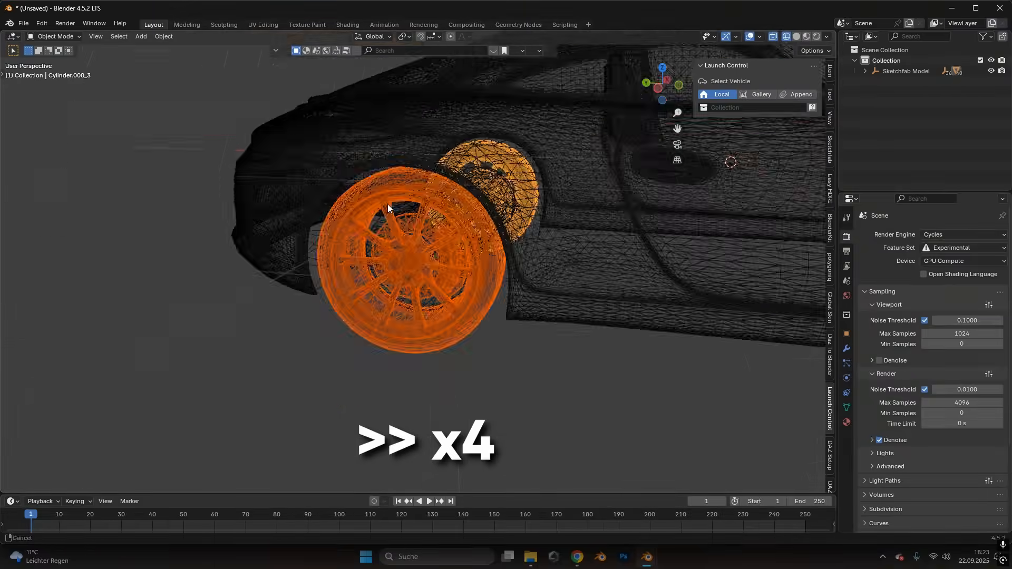
pyautogui.click(164, 36)
pyautogui.moveTo(174, 57)
pyautogui.click(298, 70)
# Step: Shift the rear wheel mesh along X in Edit Mode and adjust it until the hub centre sits on the origin
pyautogui.scroll(8, 445, 265)
pyautogui.press('Tab')
pyautogui.press('g')
pyautogui.press('x')
pyautogui.click(445, 265)
pyautogui.press('g')
pyautogui.click(366, 297)
pyautogui.press('Tab')
# Step: Set the rear wheel's origin to its geometry again and nudge its mesh onto the hub centre in Edit Mode
pyautogui.moveTo(366, 296); pyautogui.dragTo(400, 317, button='middle')
pyautogui.click(164, 36)
pyautogui.click(298, 71)
pyautogui.press('Tab')
pyautogui.press('g')
pyautogui.click(369, 283)
pyautogui.scroll(-8, 368, 282)
pyautogui.press('Tab')
pyautogui.press('g')
pyautogui.rightClick(369, 283)
# Step: Select the wheels on both sides of the car in turn to check that each is a separate object
pyautogui.click(369, 369)
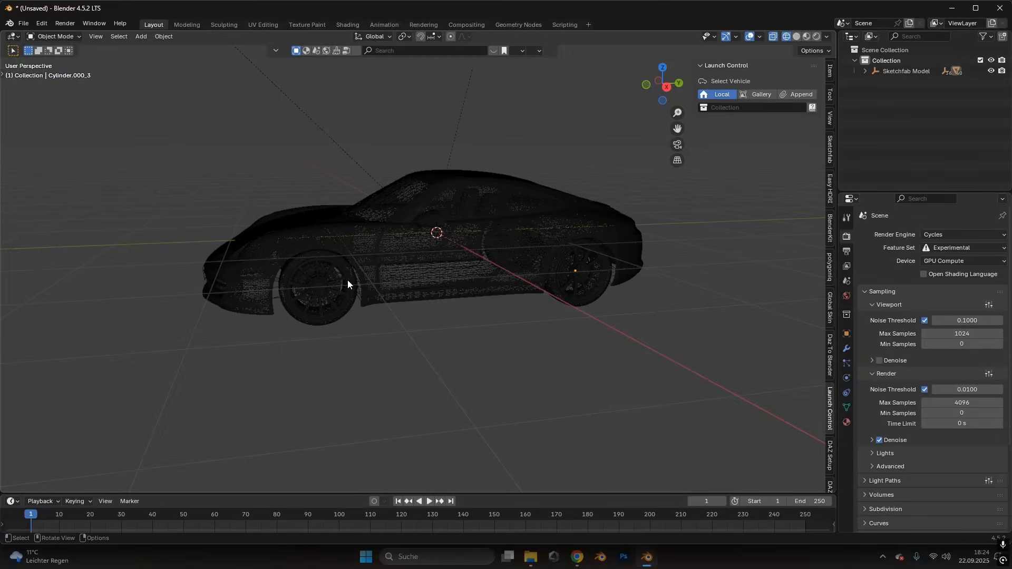
pyautogui.click(344, 281)
pyautogui.click(574, 289)
pyautogui.moveTo(331, 262); pyautogui.dragTo(548, 274, button='middle')
pyautogui.keyDown('shift'); pyautogui.moveTo(321, 320); pyautogui.dragTo(469, 292, button='middle'); pyautogui.keyUp('shift')
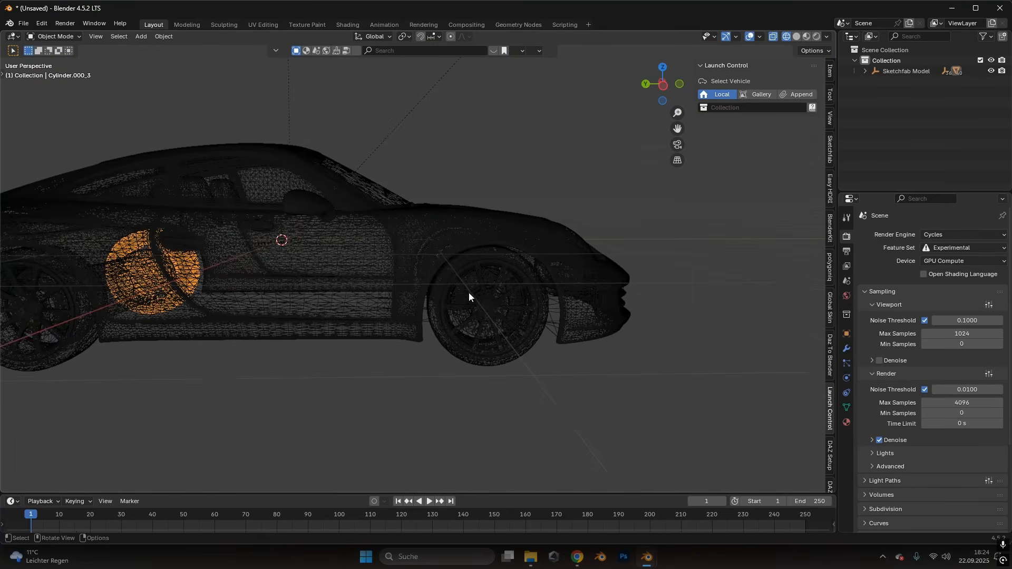
pyautogui.click(469, 292)
pyautogui.click(84, 320)
pyautogui.scroll(-3, 254, 319)
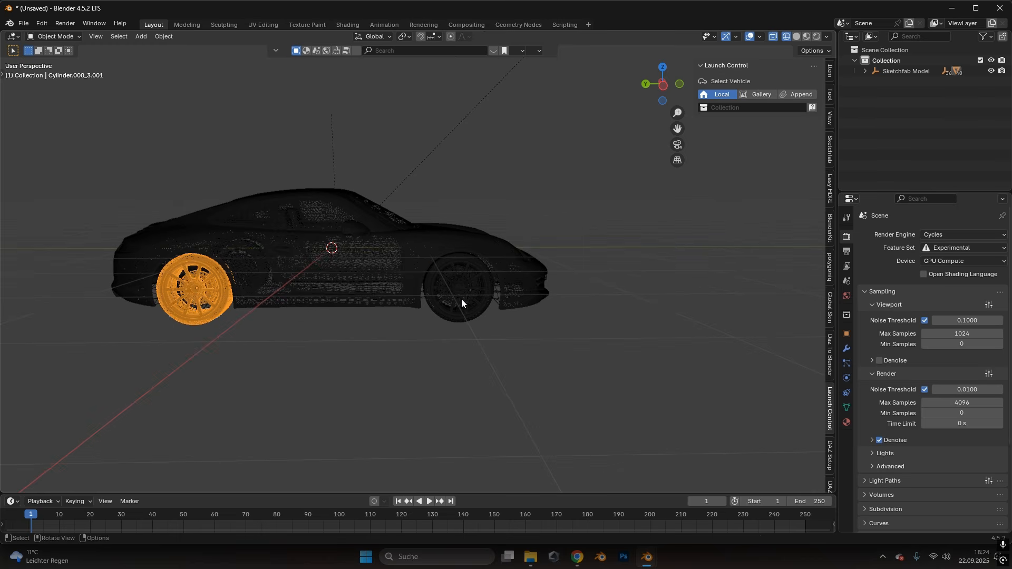
# Step: Hide the front and rear wheels on the near side of the car
pyautogui.click(469, 288)
pyautogui.press('h')
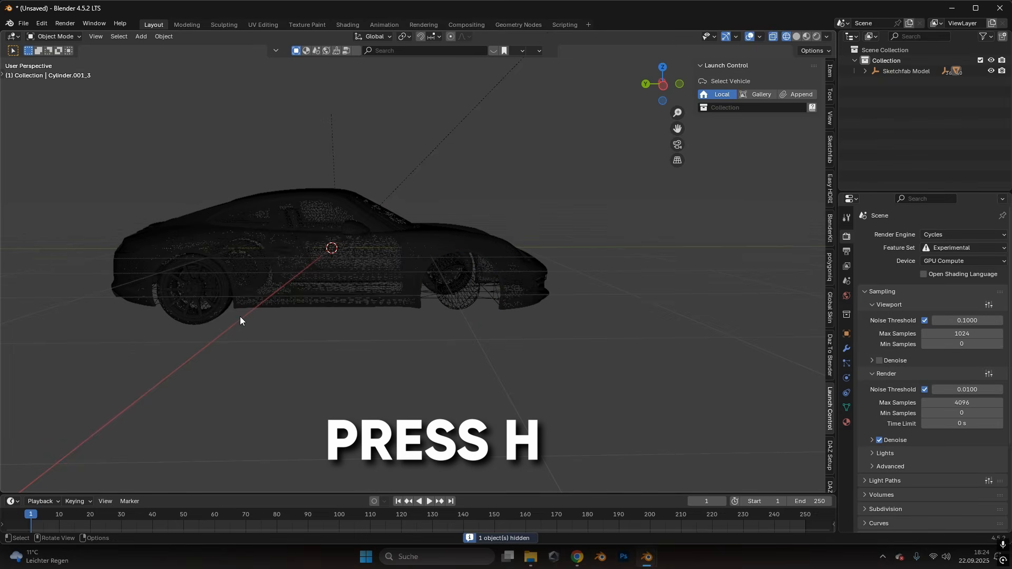
pyautogui.click(185, 309)
pyautogui.press('h')
pyautogui.moveTo(184, 309); pyautogui.dragTo(232, 288, button='middle')
pyautogui.keyDown('shift'); pyautogui.moveTo(232, 287); pyautogui.dragTo(408, 287, button='middle'); pyautogui.keyUp('shift')
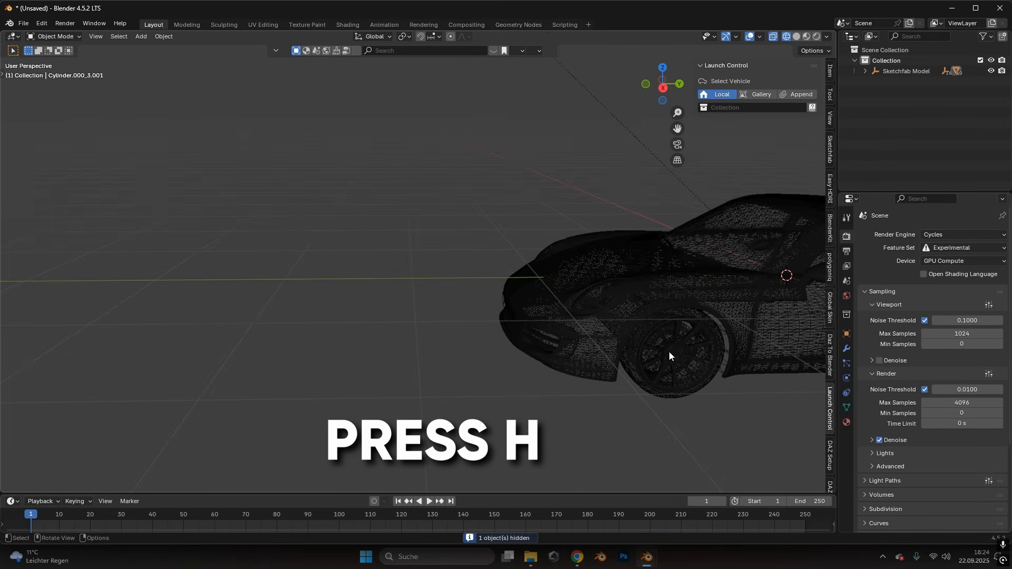
# Step: Hide the remaining front and rear wheels on the other side of the car
pyautogui.click(669, 351)
pyautogui.press('h')
pyautogui.keyDown('shift'); pyautogui.moveTo(657, 356); pyautogui.dragTo(77, 286, button='middle'); pyautogui.keyUp('shift')
pyautogui.click(513, 286)
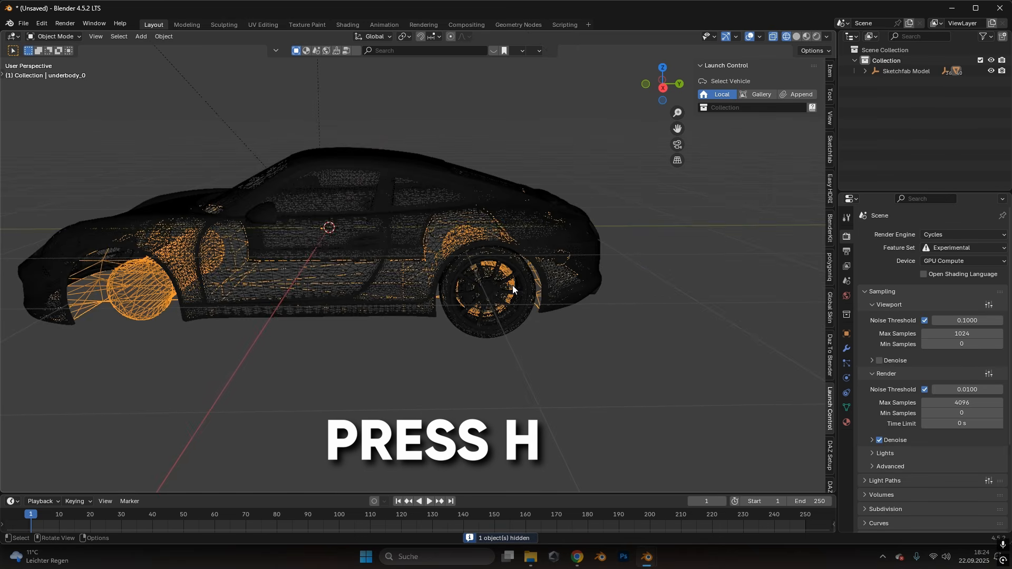
pyautogui.click(513, 320)
pyautogui.press('h')
pyautogui.scroll(-4, 506, 322)
pyautogui.moveTo(503, 323); pyautogui.dragTo(468, 274, button='middle')
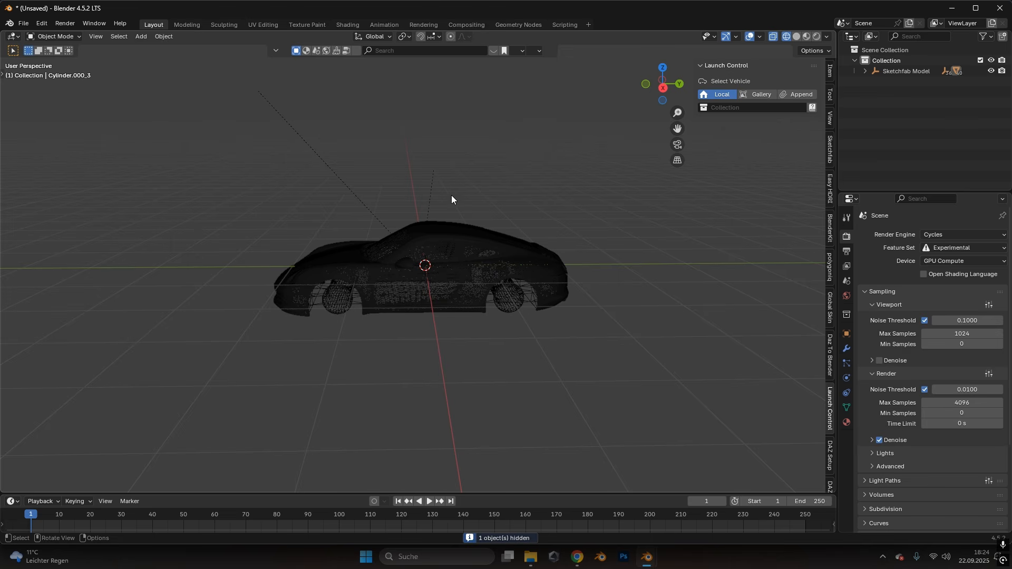
# Step: Inspect the car body without its wheels in solid shading, and return to wireframe
pyautogui.click(796, 36)
pyautogui.scroll(4, 409, 330)
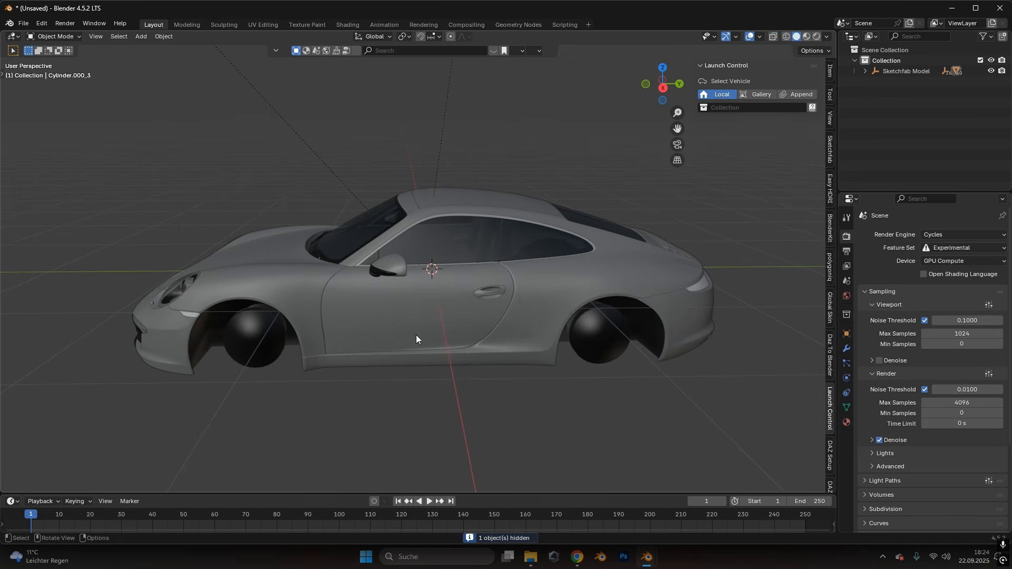
pyautogui.scroll(-4, 416, 339)
pyautogui.click(787, 37)
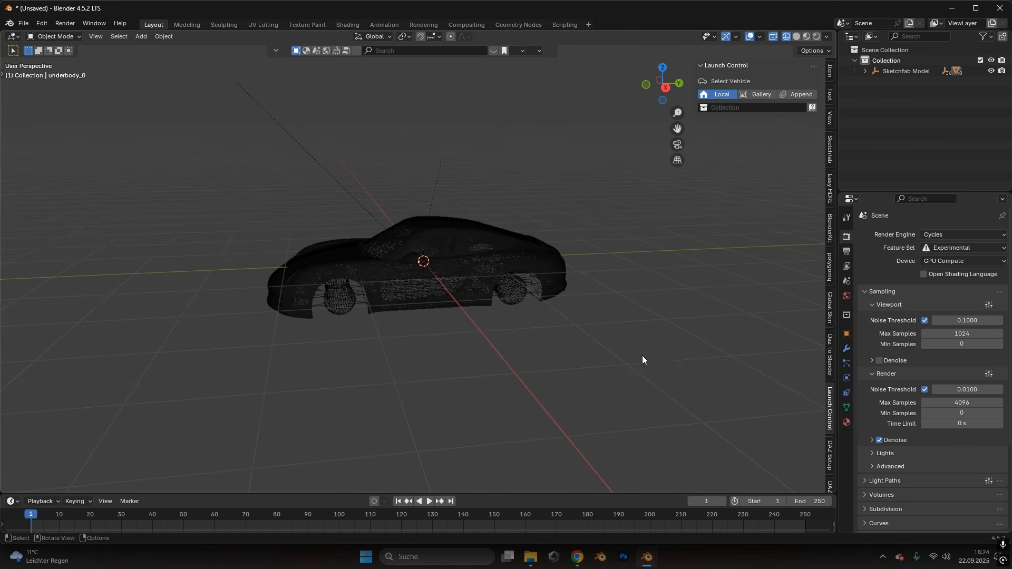
# Step: Select all visible car parts with the body panel as the active object and join them into one mesh
pyautogui.moveTo(646, 378); pyautogui.dragTo(129, 185)
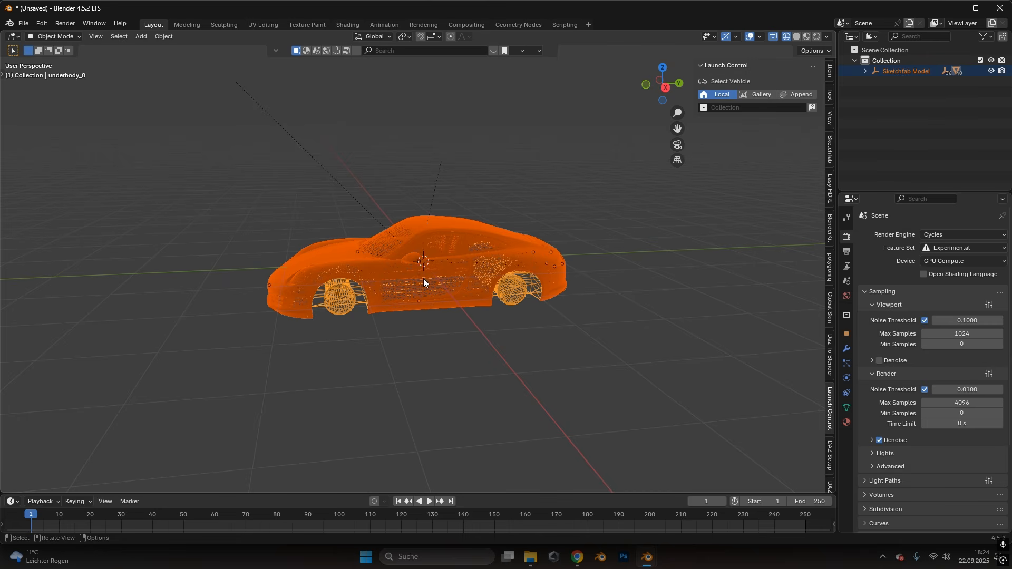
pyautogui.keyDown('shift'); pyautogui.click(453, 269); pyautogui.keyUp('shift')
pyautogui.scroll(2, 442, 270)
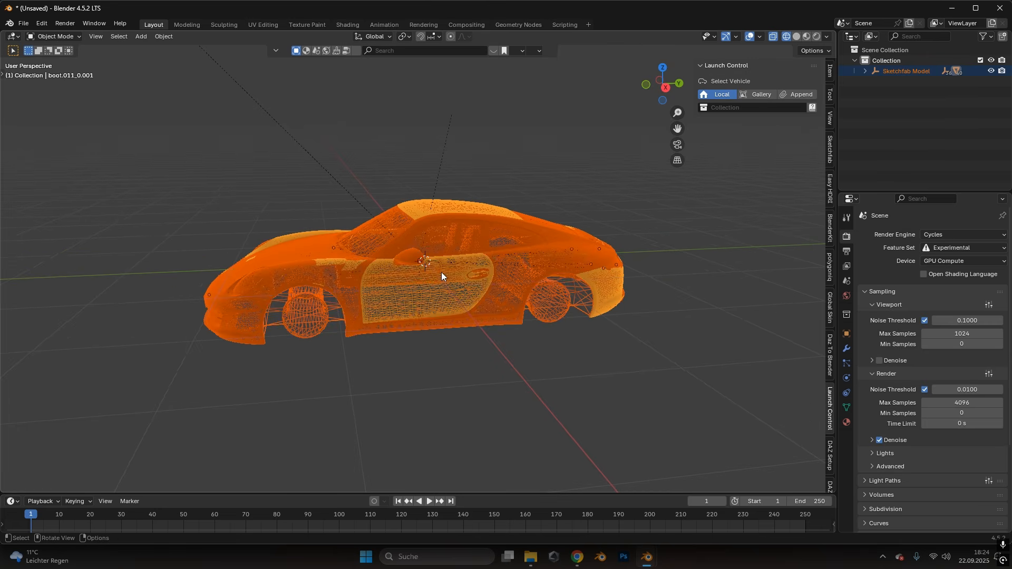
pyautogui.hotkey('ctrl', 'j')
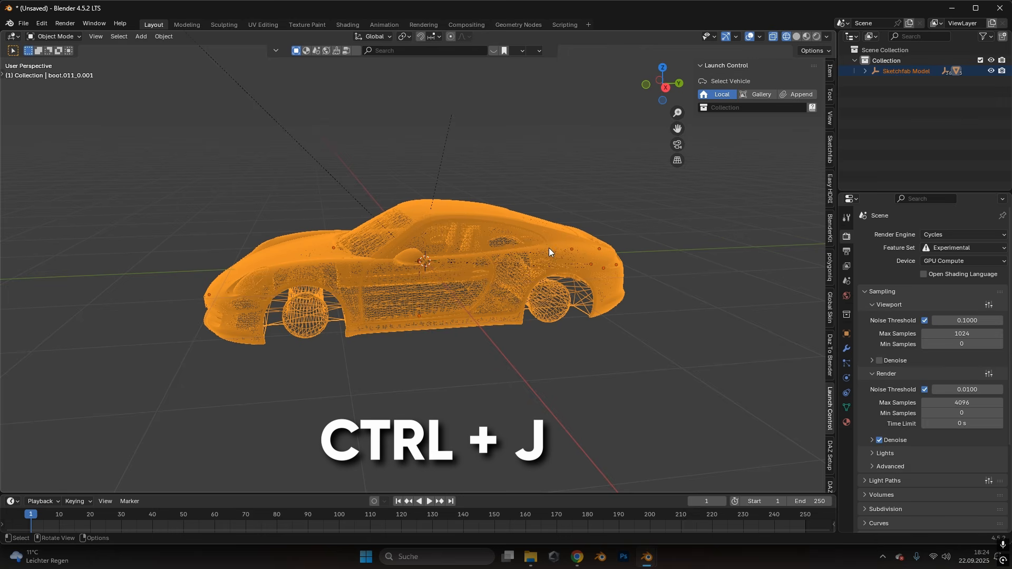
# Step: Try moving the joined car body to test that all its parts move together
pyautogui.click(497, 349)
pyautogui.click(468, 277)
pyautogui.press('g')
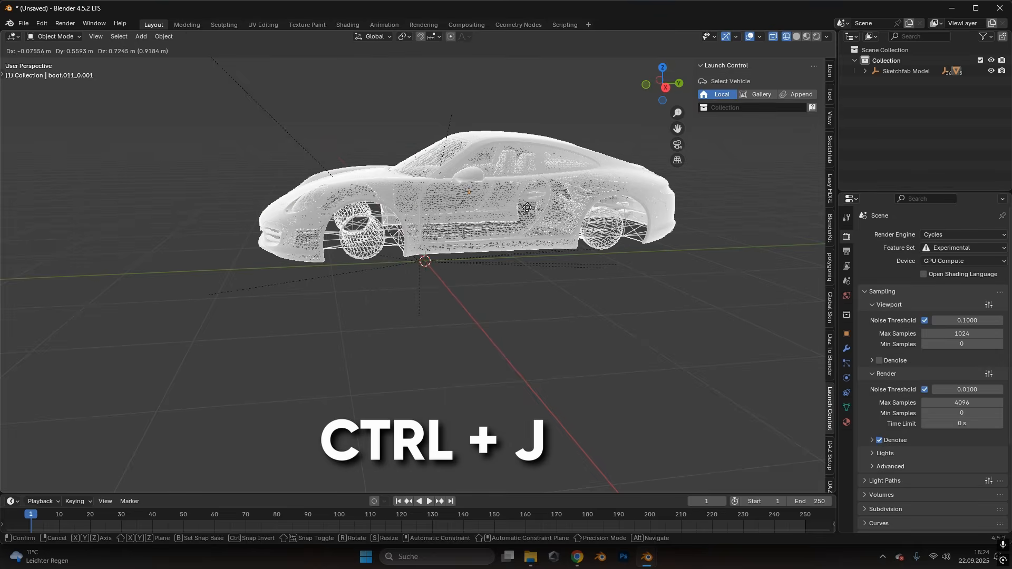
pyautogui.rightClick(474, 256)
# Step: Apply the rotation and scale of the joined car body
pyautogui.hotkey('ctrl', 'a')
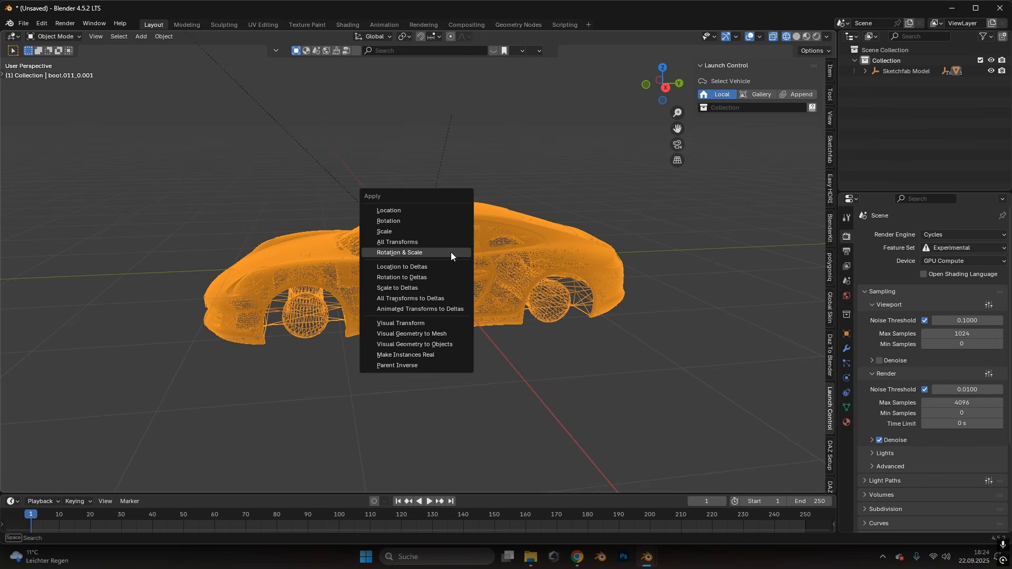
pyautogui.click(443, 254)
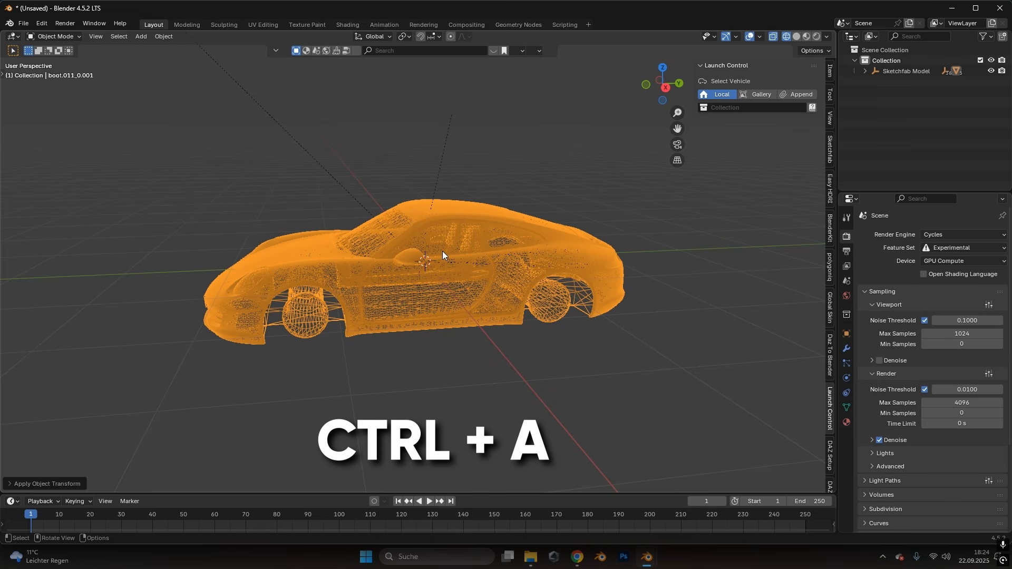
pyautogui.click(571, 190)
pyautogui.moveTo(571, 190); pyautogui.dragTo(488, 271, button='middle')
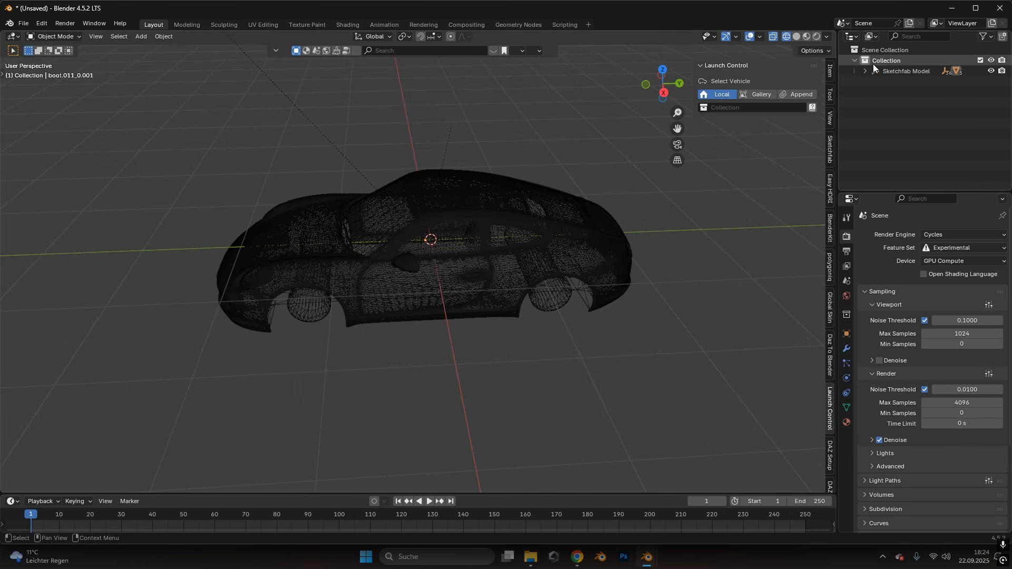
# Step: Unhide the four hidden wheels of the car
pyautogui.scroll(1, 593, 272)
pyautogui.moveTo(570, 350); pyautogui.dragTo(600, 340, button='middle')
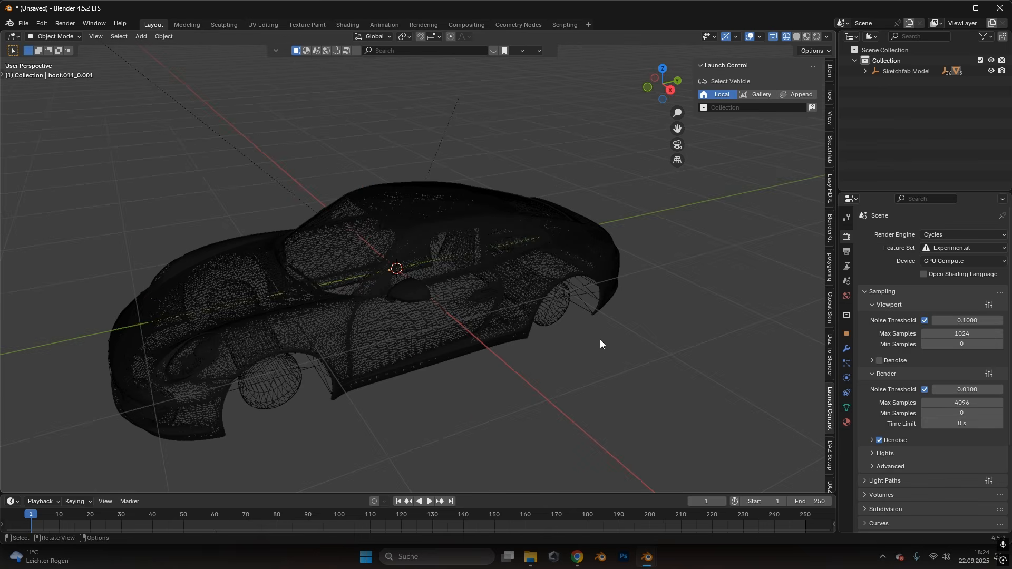
pyautogui.hotkey('alt', 'h')
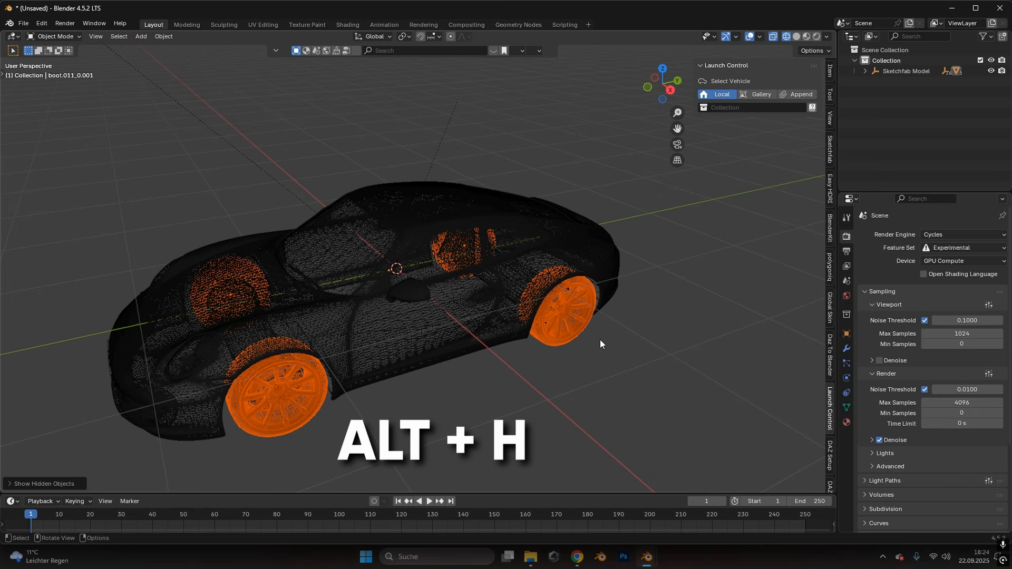
pyautogui.click(617, 391)
pyautogui.moveTo(375, 354)
pyautogui.mouseDown(button='middle')
pyautogui.moveTo(489, 297)
pyautogui.moveTo(62, 131)
pyautogui.mouseUp(button='middle')
# Step: Select the whole car with its wheels and move it to a new collection named "car"
pyautogui.press('a')
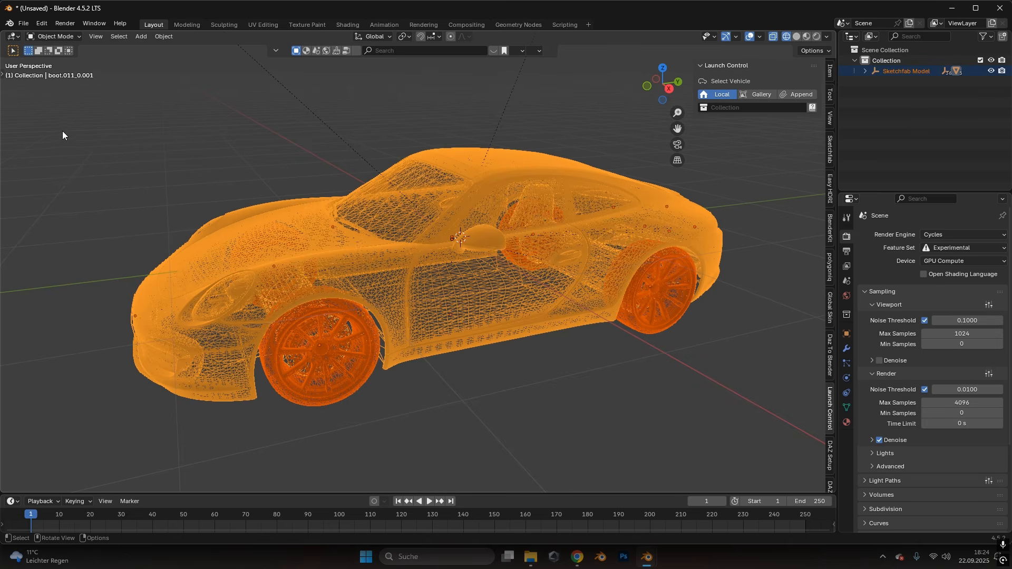
pyautogui.scroll(-5, 626, 287)
pyautogui.click(643, 317)
pyautogui.moveTo(571, 302); pyautogui.dragTo(616, 324, button='middle')
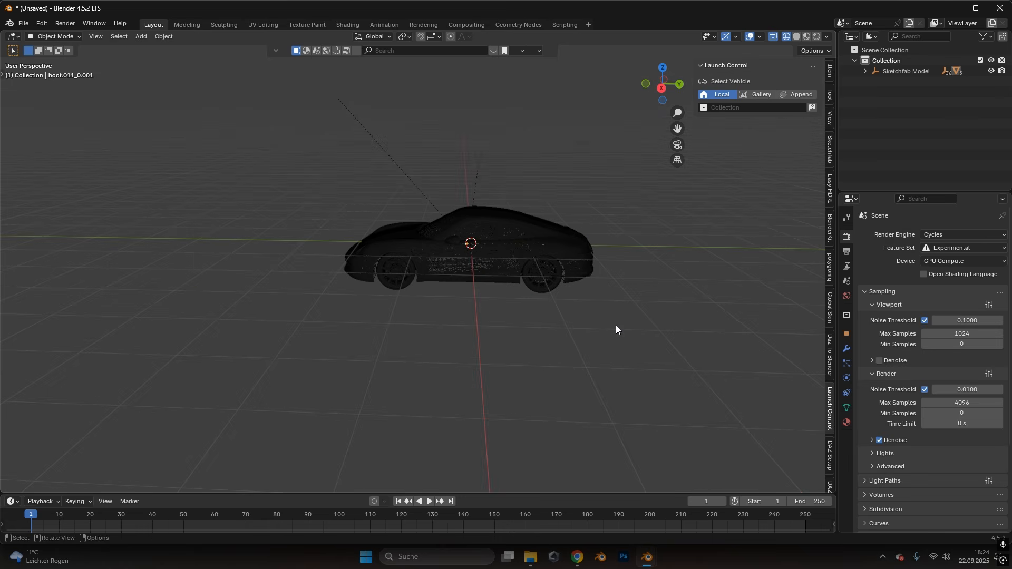
pyautogui.moveTo(605, 319)
pyautogui.mouseDown()
pyautogui.moveTo(292, 189)
pyautogui.moveTo(328, 194)
pyautogui.mouseUp()
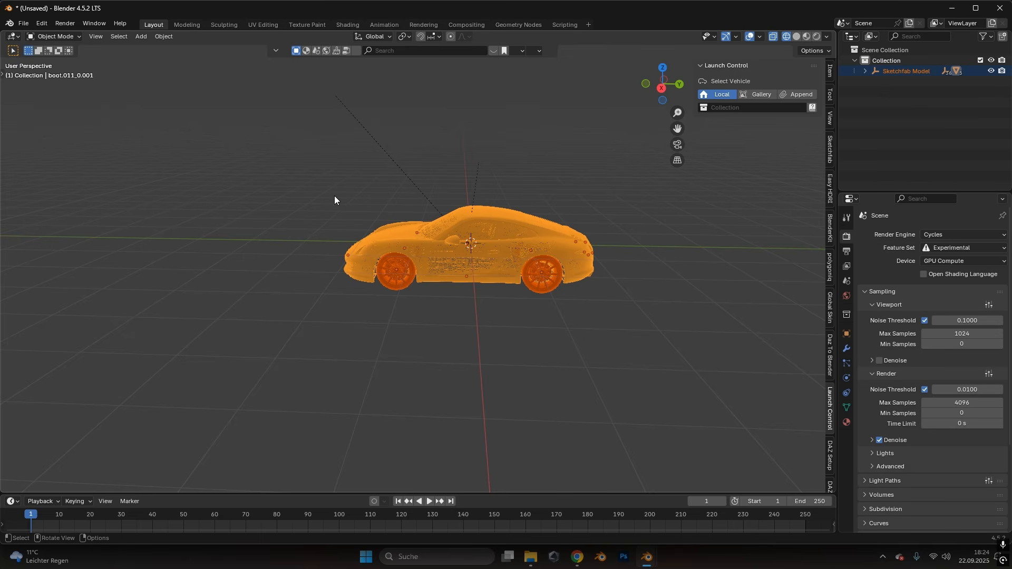
pyautogui.press('m')
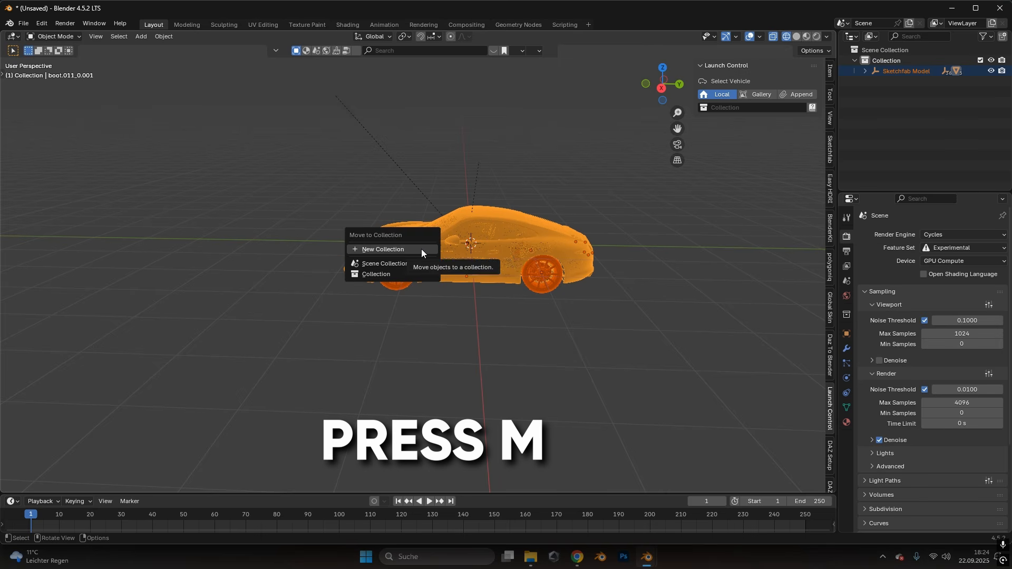
pyautogui.click(422, 249)
pyautogui.write('car')
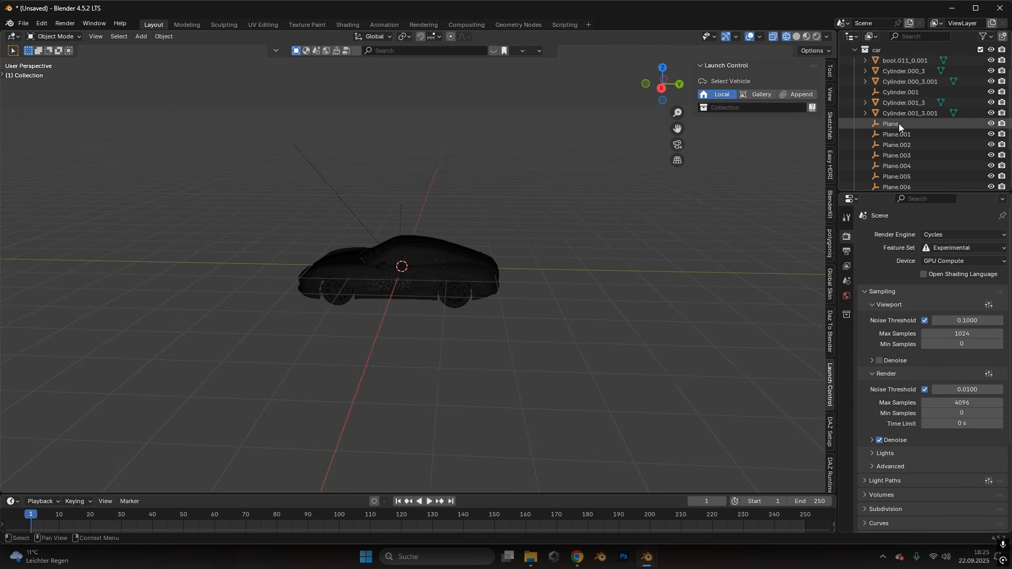
# Step: Delete the leftover empties from the car collection, from Plane through windshield plus Cylinder.001
pyautogui.click(899, 123)
pyautogui.scroll(-3, 904, 131)
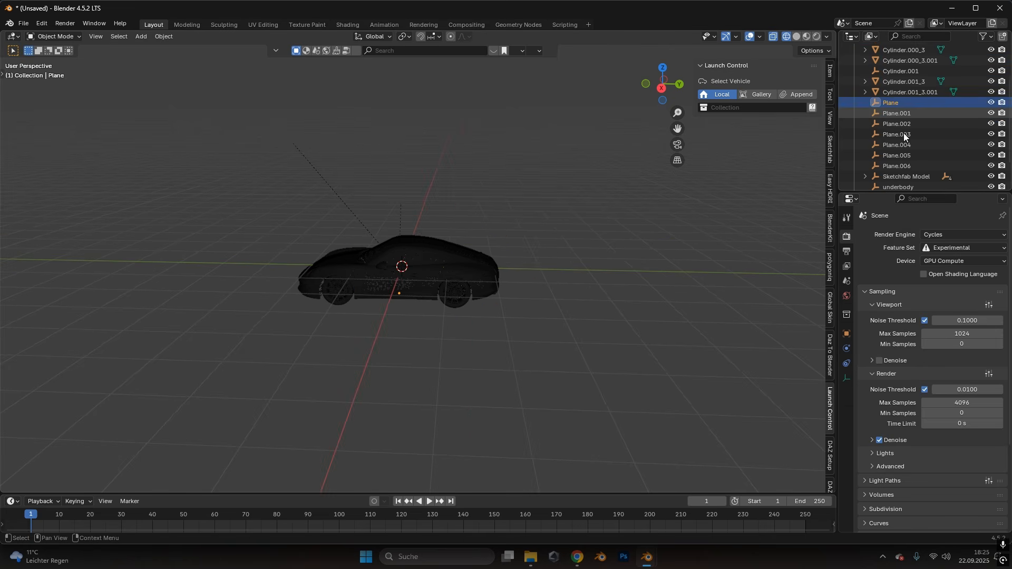
pyautogui.keyDown('shift'); pyautogui.click(894, 179); pyautogui.keyUp('shift')
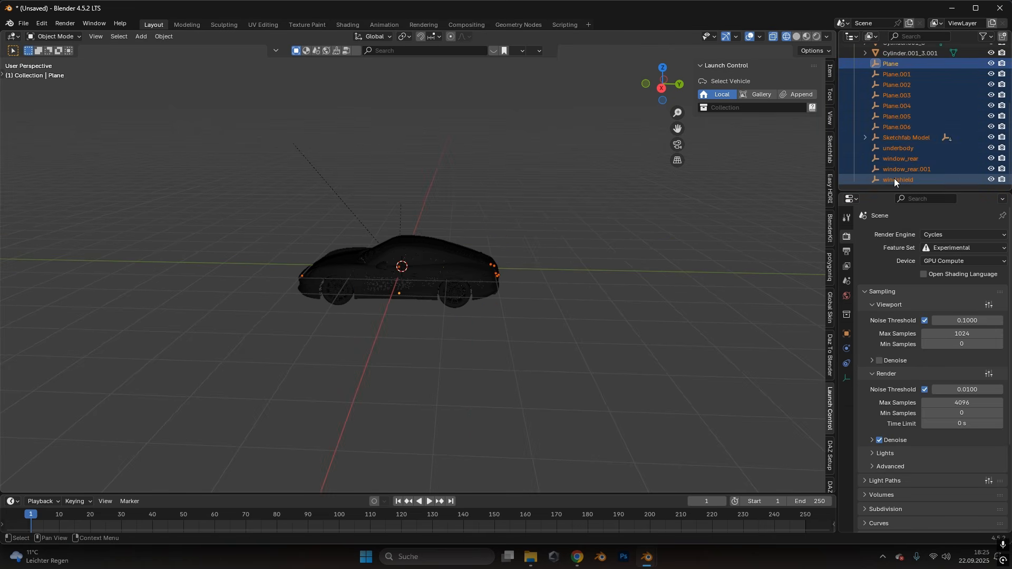
pyautogui.press('x')
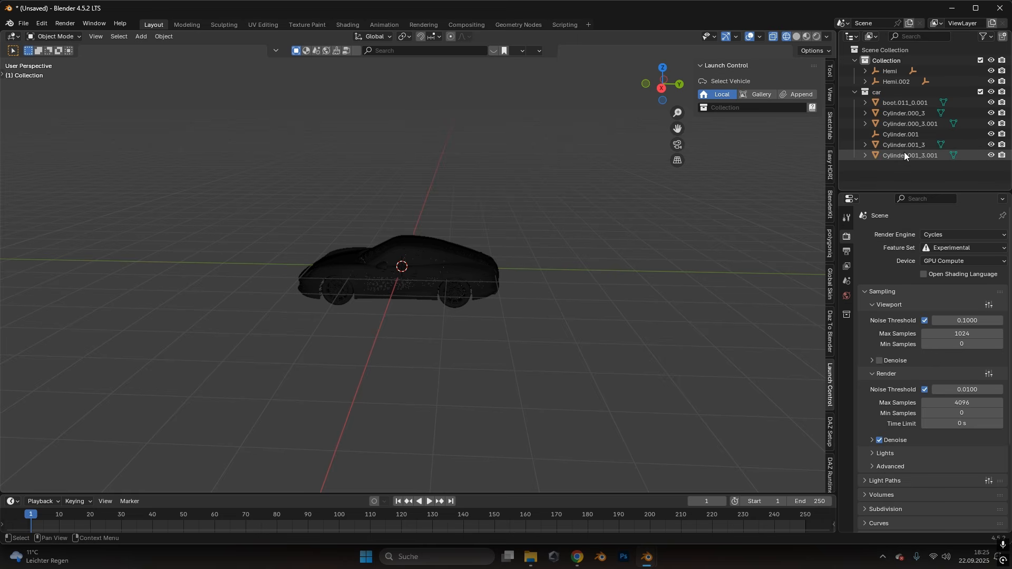
pyautogui.click(902, 133)
pyautogui.press('x')
# Step: Check the remaining wheel objects in the car collection, and delete all leftover Hemi empties from Collection
pyautogui.moveTo(905, 164); pyautogui.dragTo(876, 100)
pyautogui.click(881, 124)
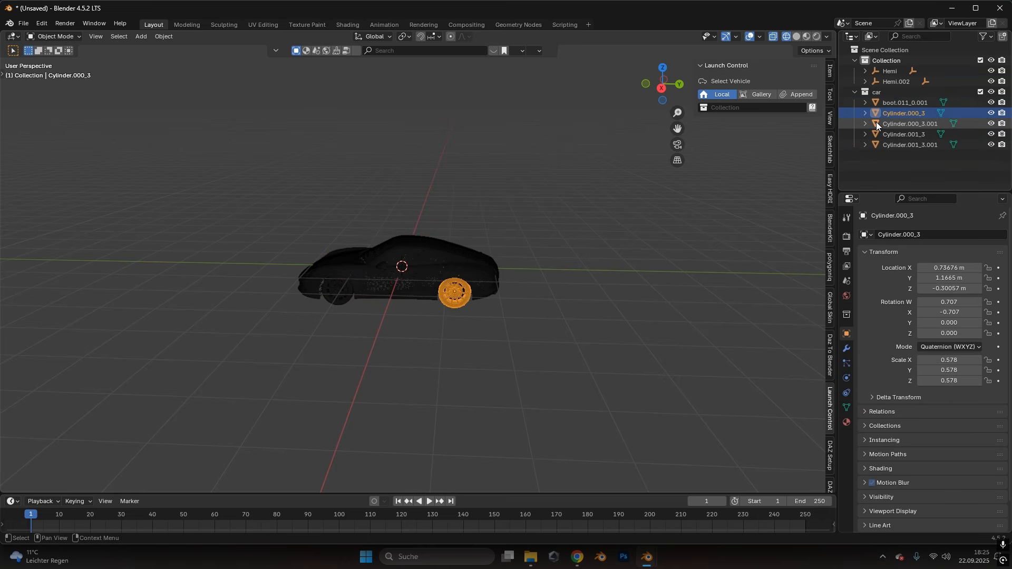
pyautogui.click(877, 134)
pyautogui.click(878, 144)
pyautogui.click(887, 78)
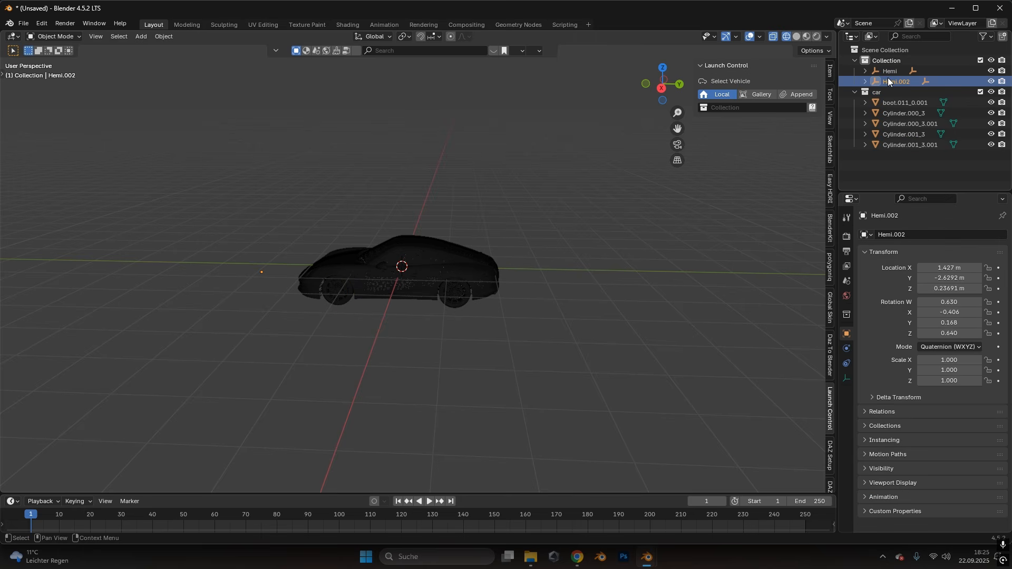
pyautogui.press('x')
pyautogui.click(886, 71)
pyautogui.press('x')
pyautogui.click(886, 70)
pyautogui.press('x')
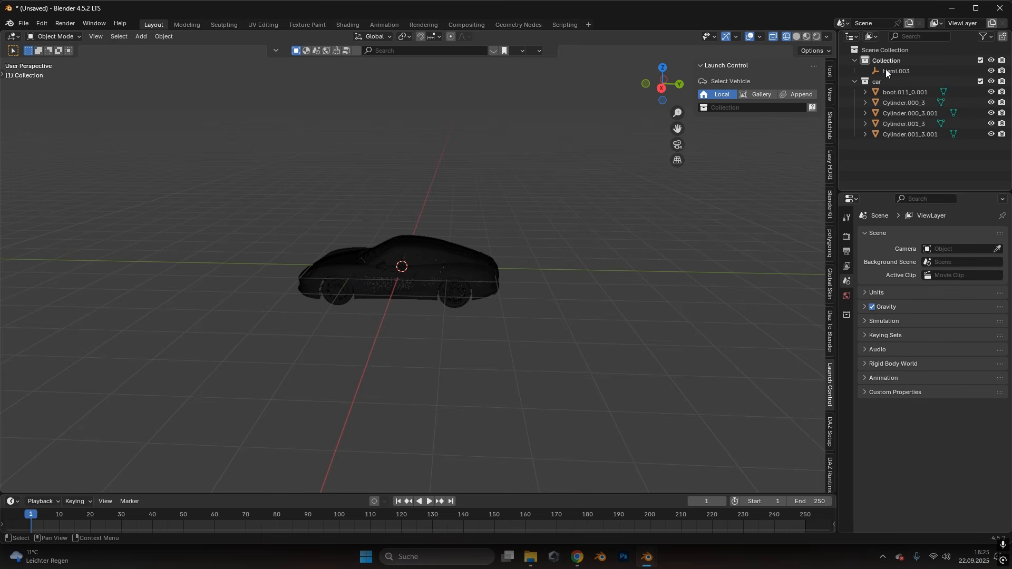
pyautogui.click(902, 80)
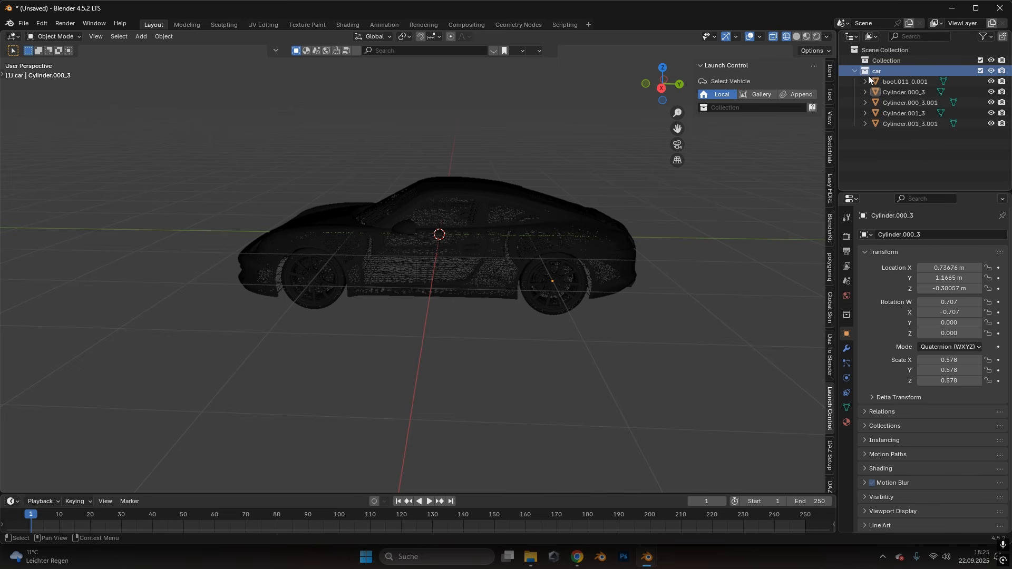
pyautogui.moveTo(911, 150); pyautogui.dragTo(896, 64)
pyautogui.click(909, 163)
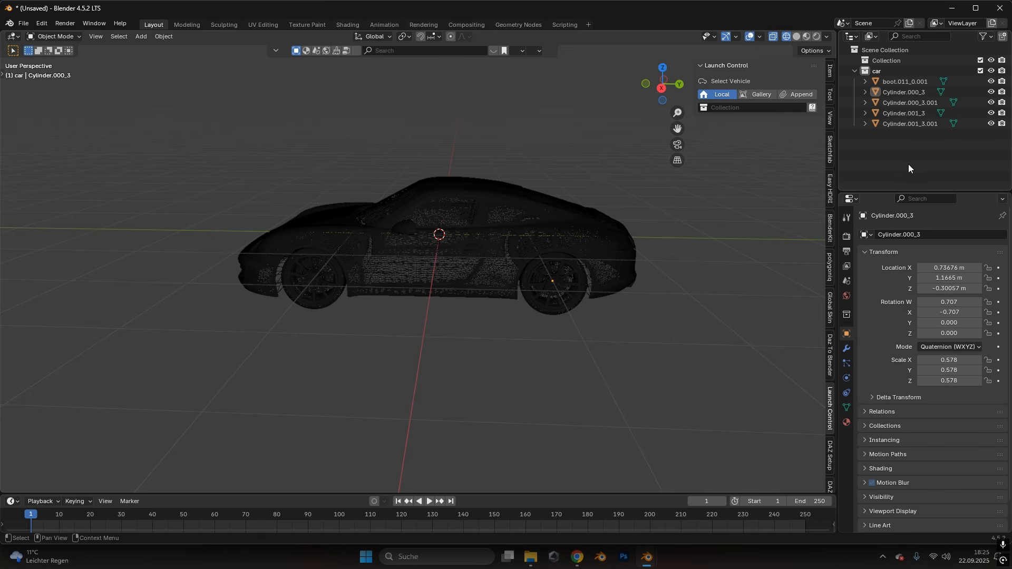
# Step: Set the car collection as the Launch Control vehicle and enable the Quick Tag Tool
pyautogui.click(739, 108)
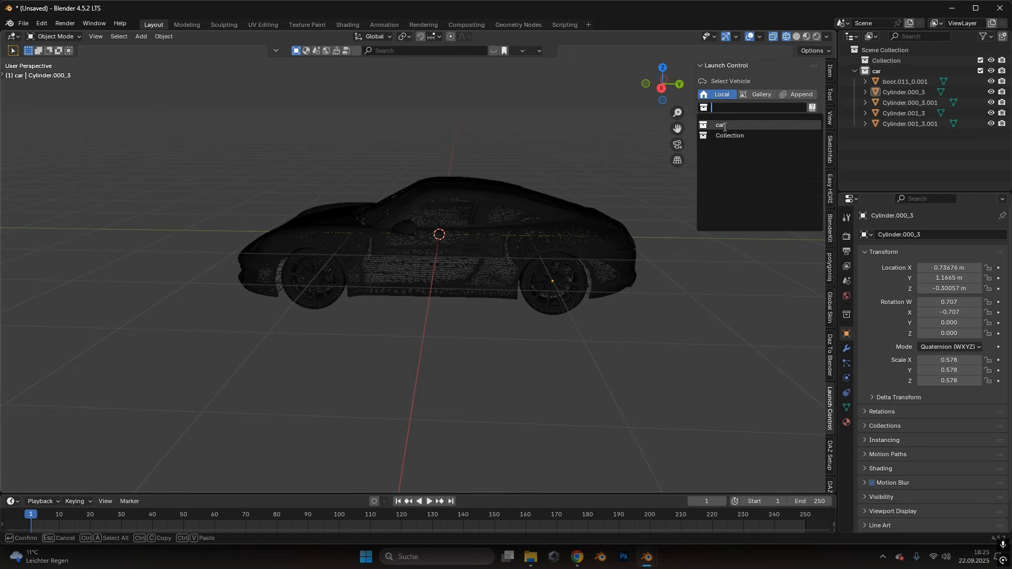
pyautogui.click(723, 125)
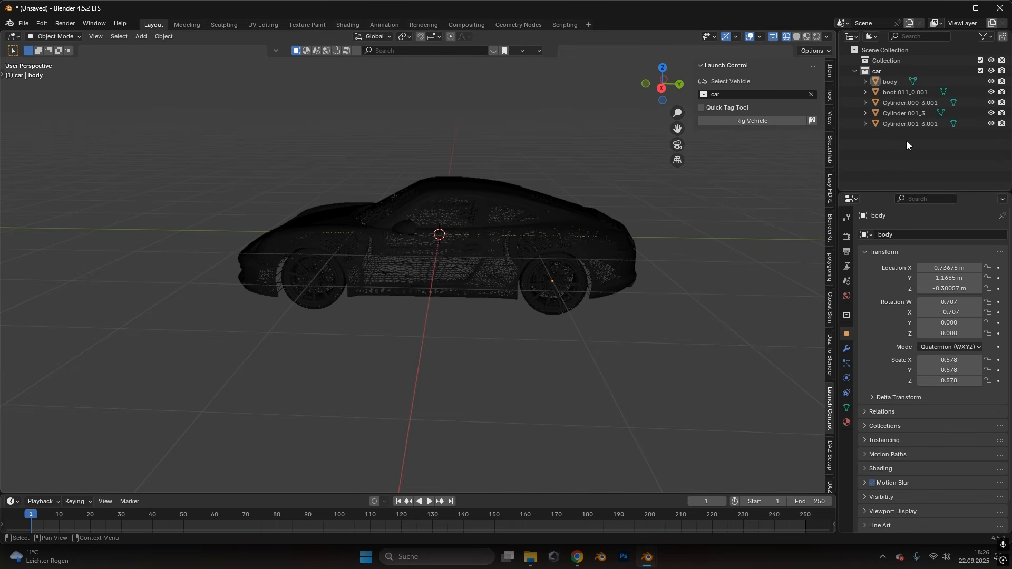
pyautogui.click(713, 106)
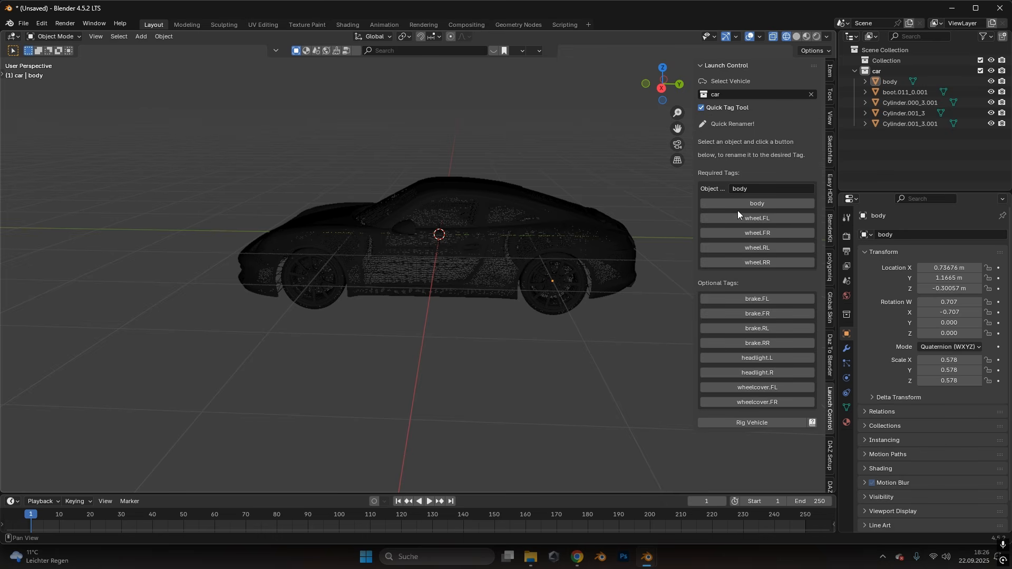
# Step: Tag the joined car mesh as body and the front left wheel as wheel.FL
pyautogui.click(486, 238)
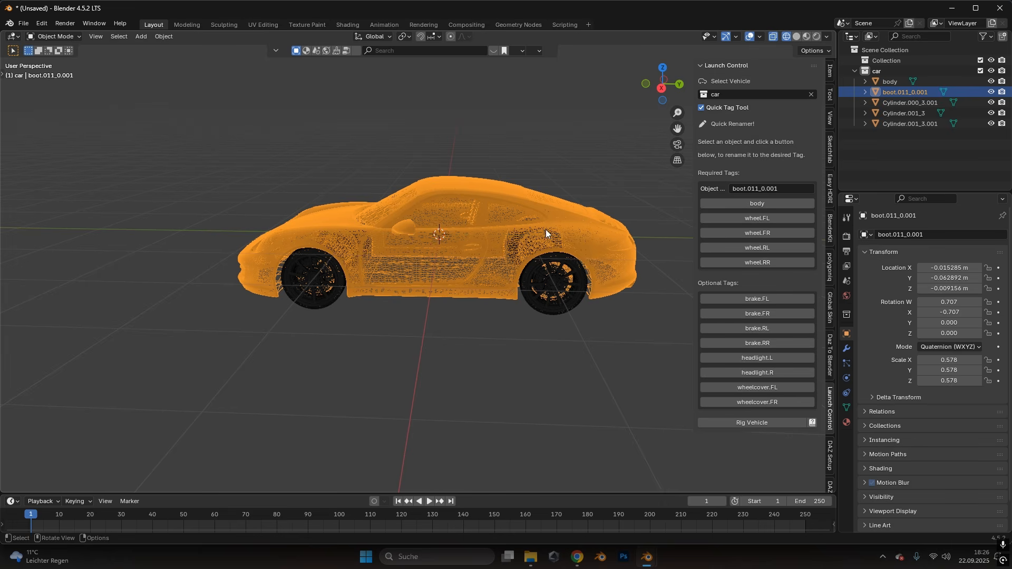
pyautogui.click(740, 206)
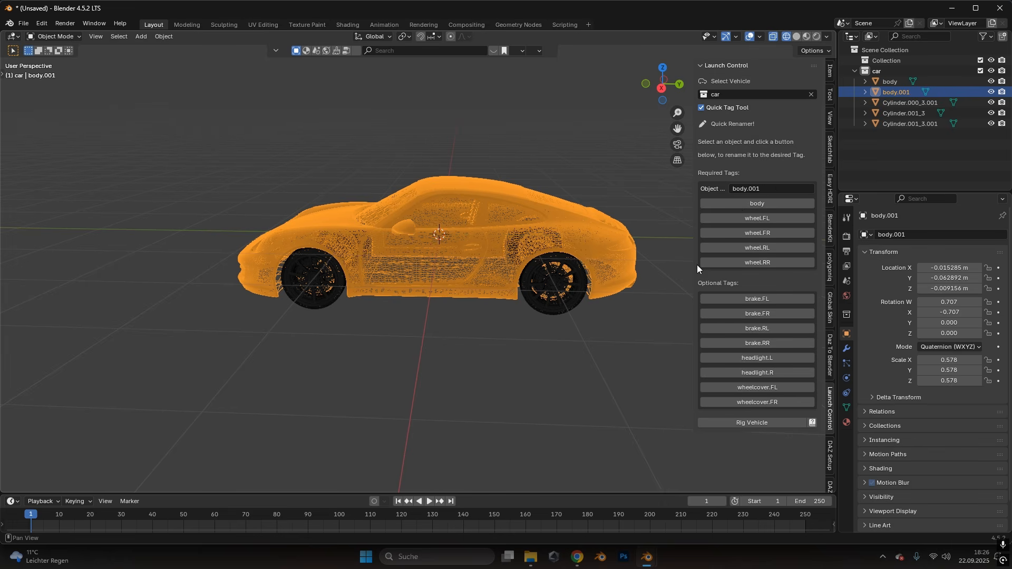
pyautogui.click(321, 277)
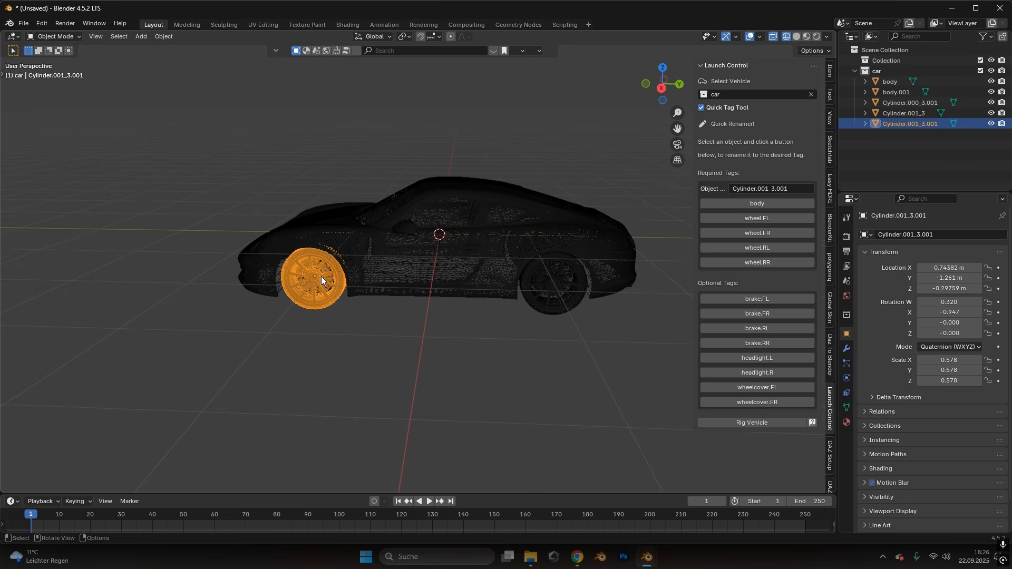
pyautogui.click(738, 217)
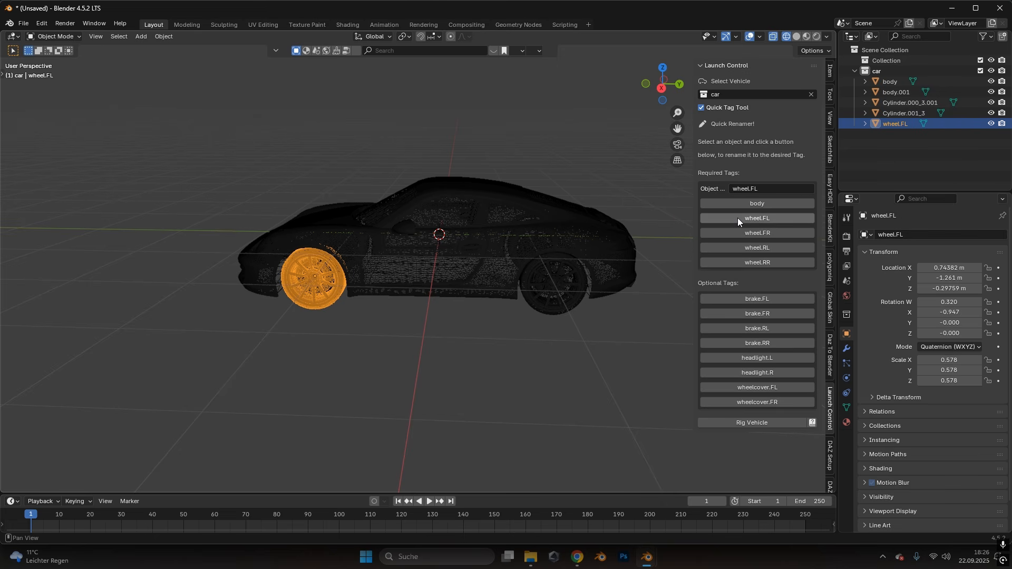
# Step: Tag the front right wheel as wheel.FR and the rear right wheel as wheel.RR
pyautogui.moveTo(530, 235); pyautogui.dragTo(391, 225, button='middle')
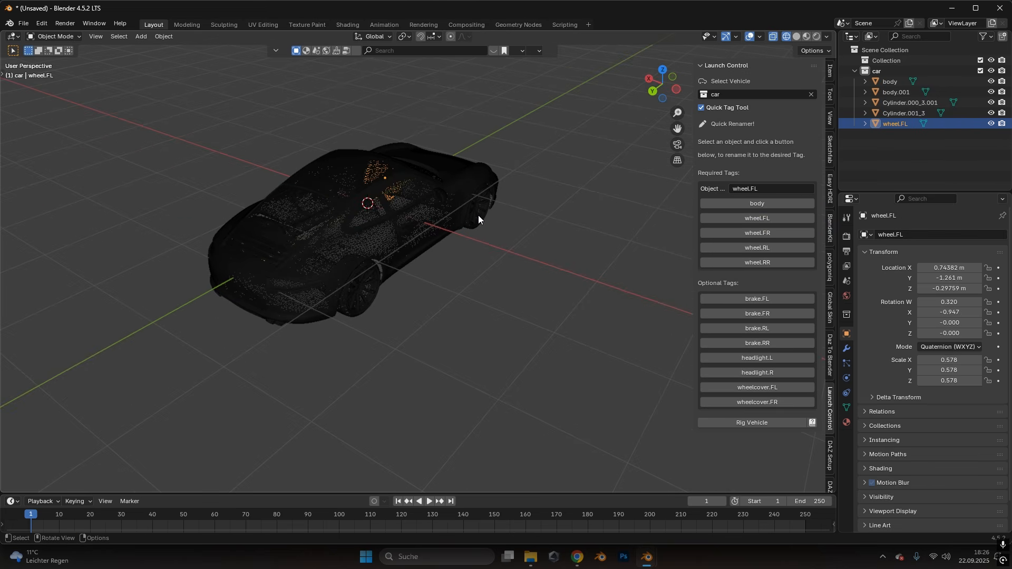
pyautogui.click(479, 215)
pyautogui.click(775, 234)
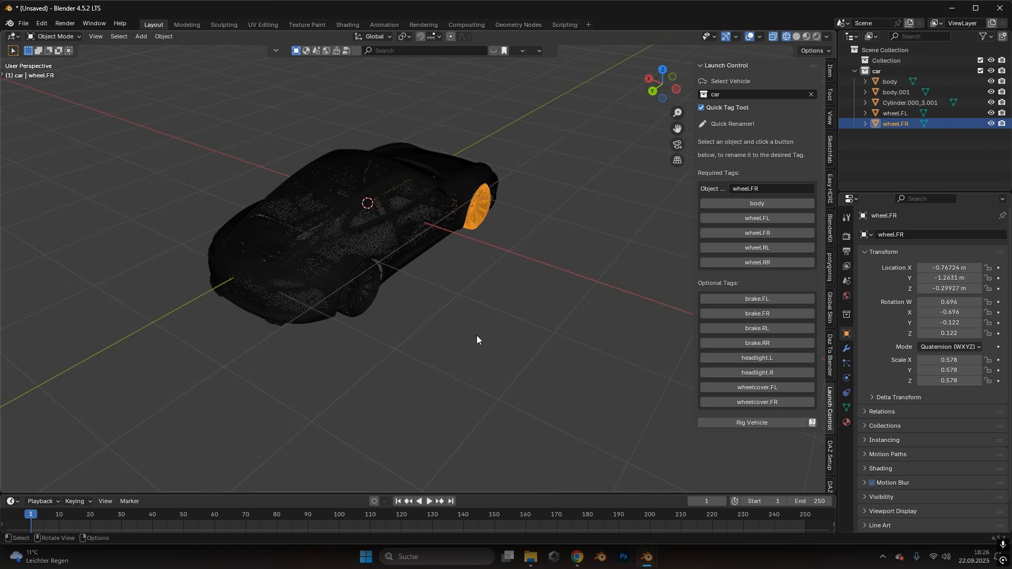
pyautogui.click(362, 294)
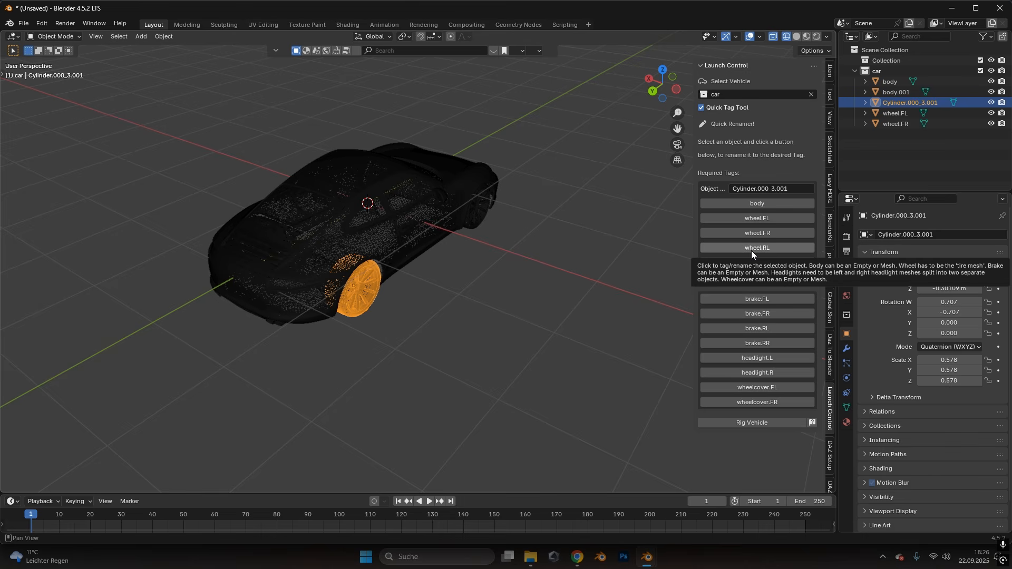
pyautogui.click(757, 264)
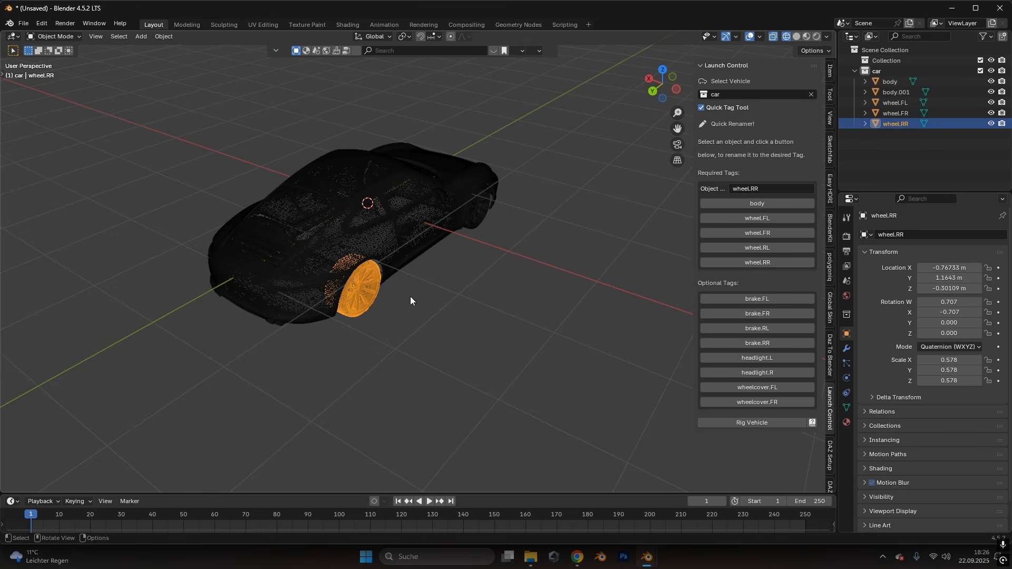
# Step: Tag the rear left wheel as wheel.RL and the car mesh as body, and check all five tagged parts
pyautogui.moveTo(410, 296); pyautogui.dragTo(392, 295, button='middle')
pyautogui.click(480, 383)
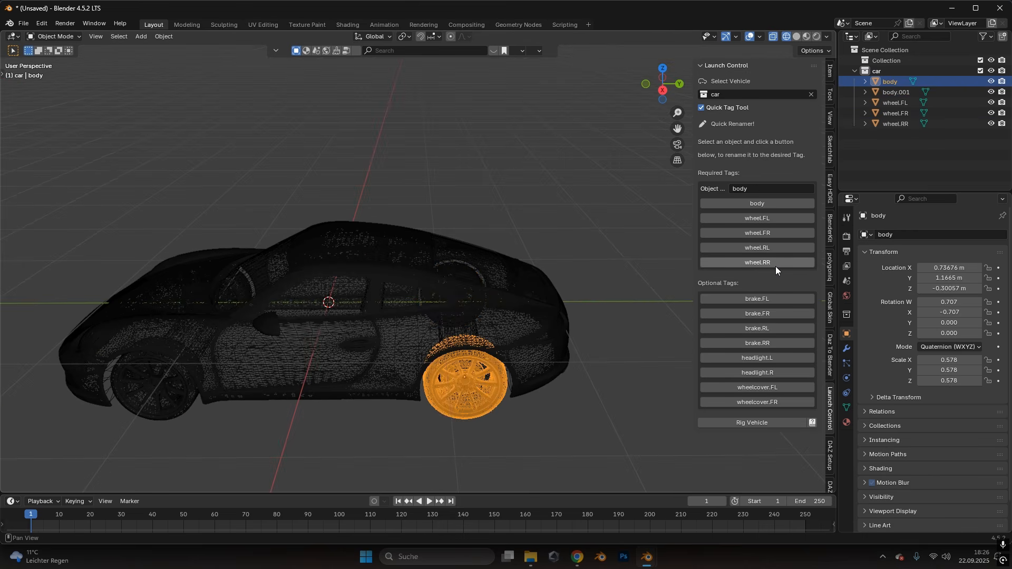
pyautogui.click(772, 248)
pyautogui.scroll(-1, 558, 331)
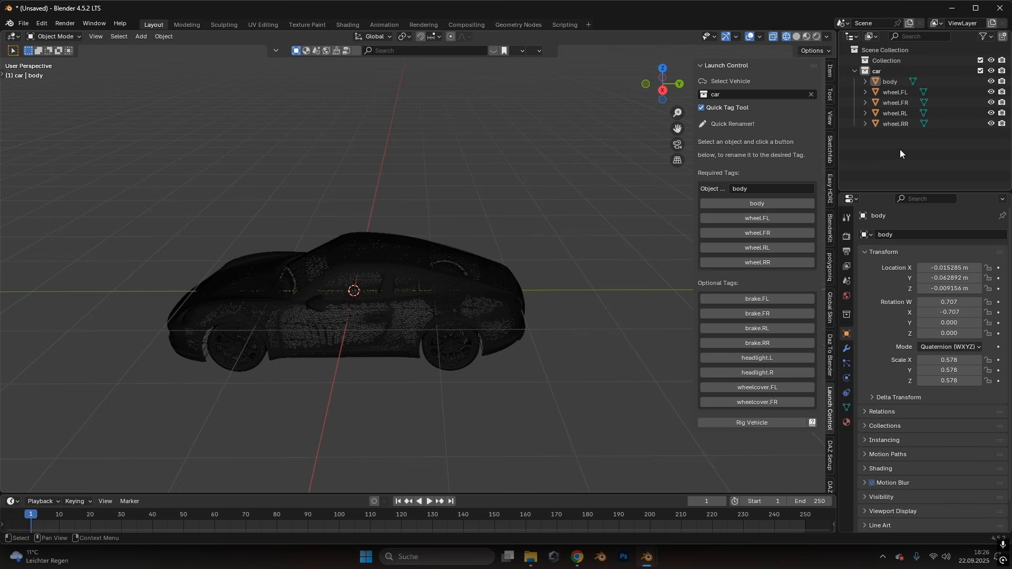
pyautogui.moveTo(901, 150); pyautogui.dragTo(888, 79)
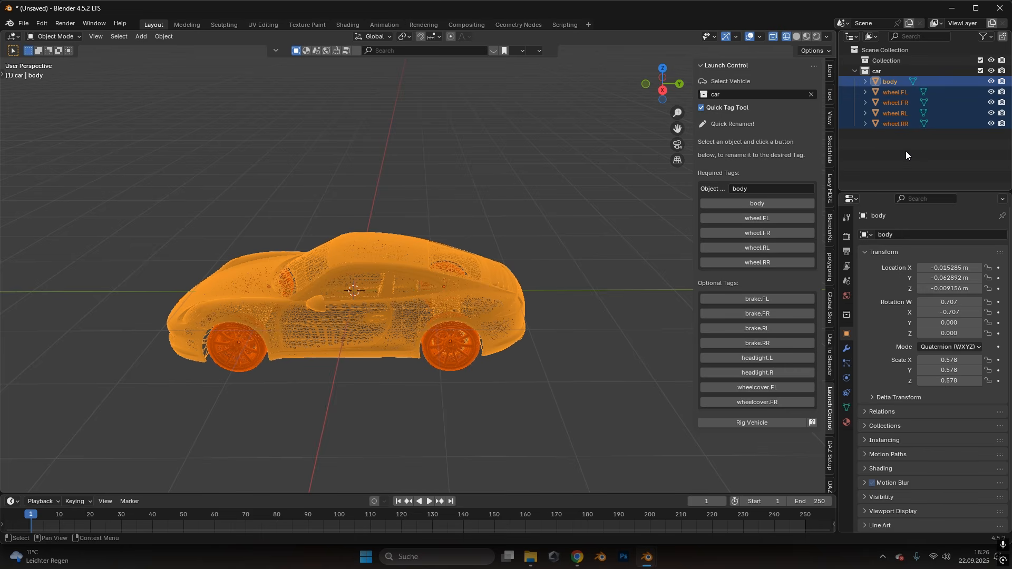
pyautogui.click(906, 151)
# Step: Turn off the Quick Tag Tool and rig the tagged car with Launch Control
pyautogui.click(702, 107)
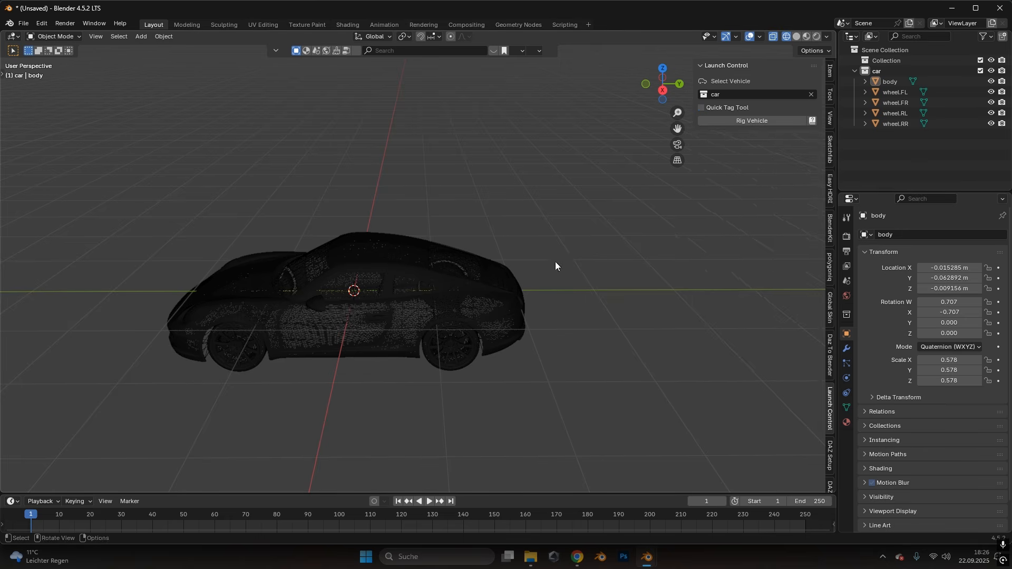
pyautogui.keyDown('shift'); pyautogui.moveTo(555, 261); pyautogui.dragTo(583, 228, button='middle'); pyautogui.keyUp('shift')
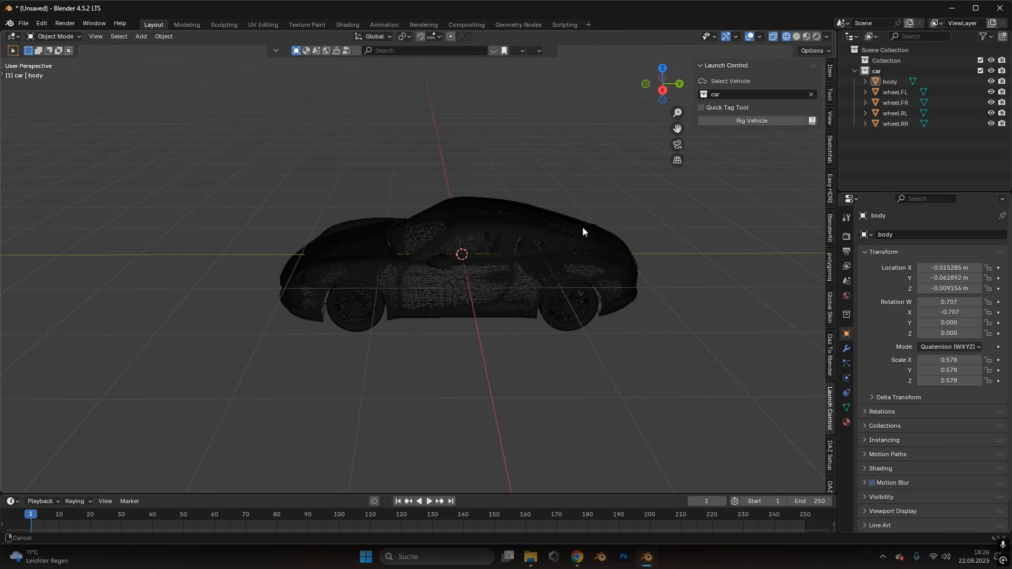
pyautogui.click(743, 121)
pyautogui.scroll(-4, 553, 237)
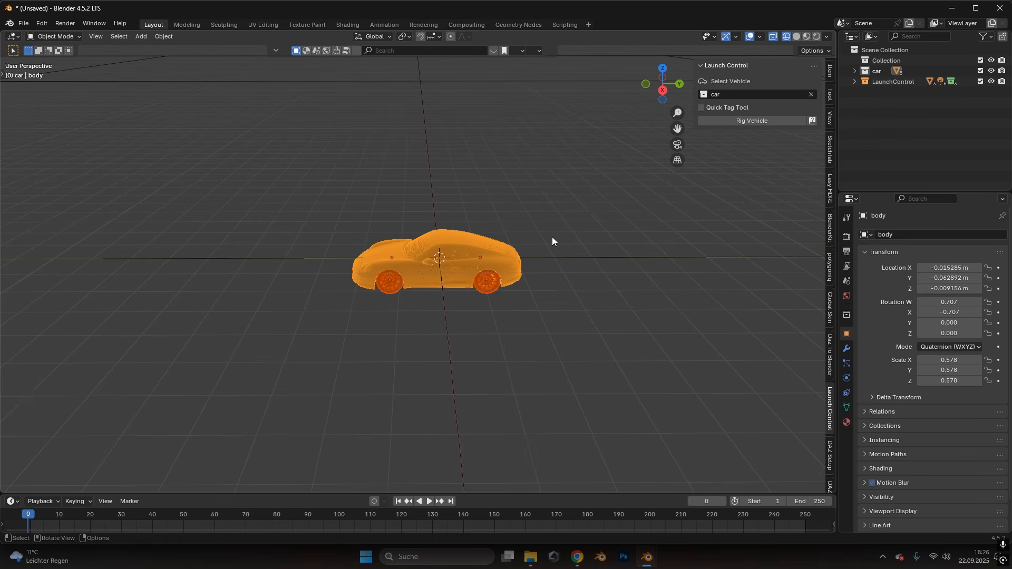
# Step: Set the rotation mode of the car body to XZY Euler
pyautogui.scroll(-2, 545, 243)
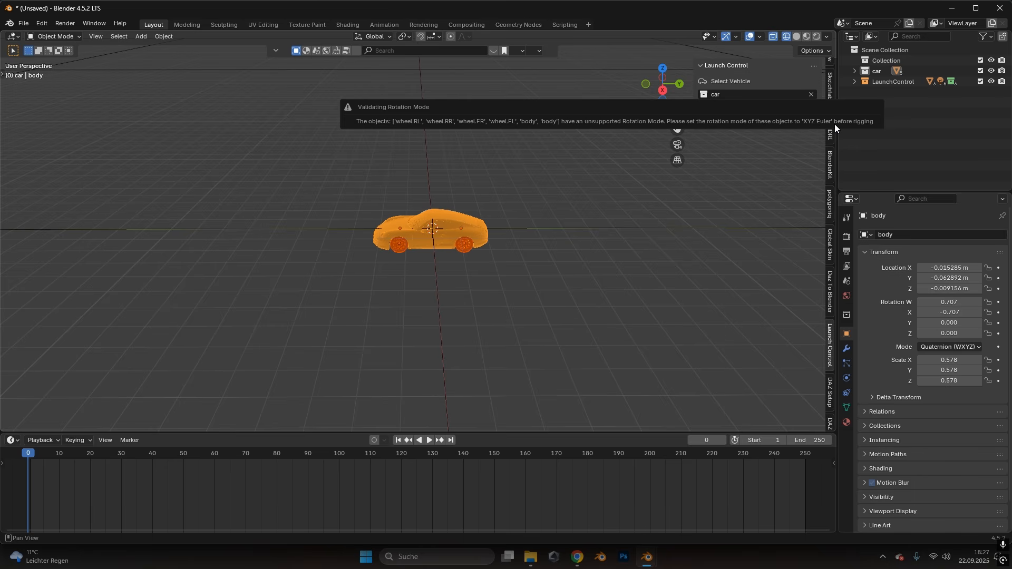
pyautogui.click(484, 271)
pyautogui.scroll(7, 422, 259)
pyautogui.click(509, 266)
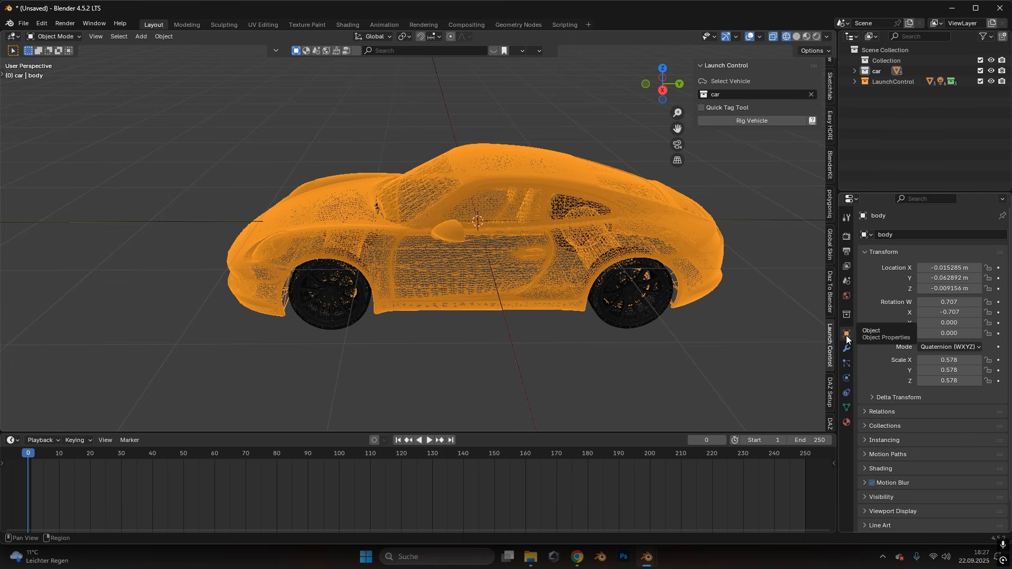
pyautogui.click(928, 347)
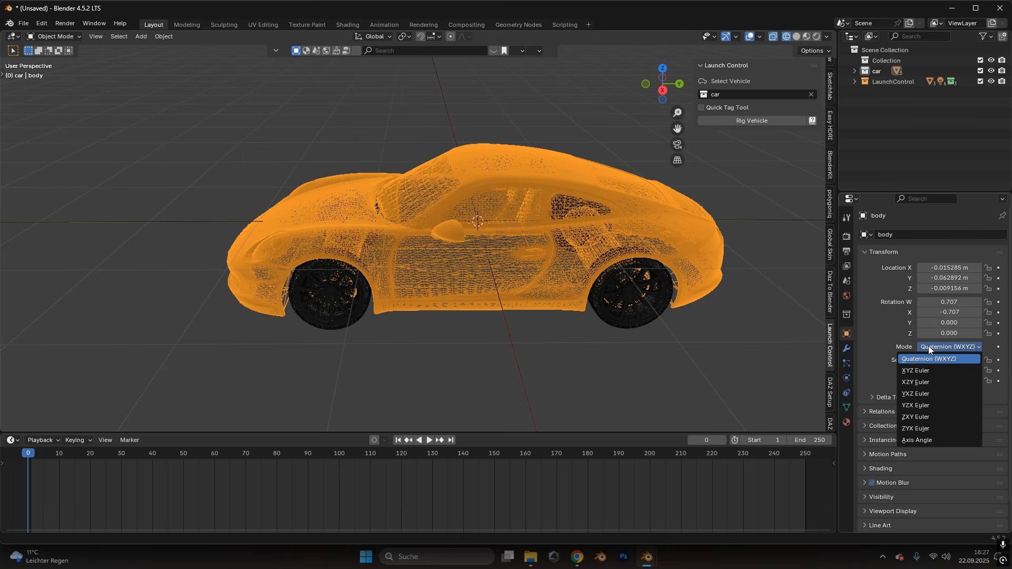
pyautogui.click(915, 385)
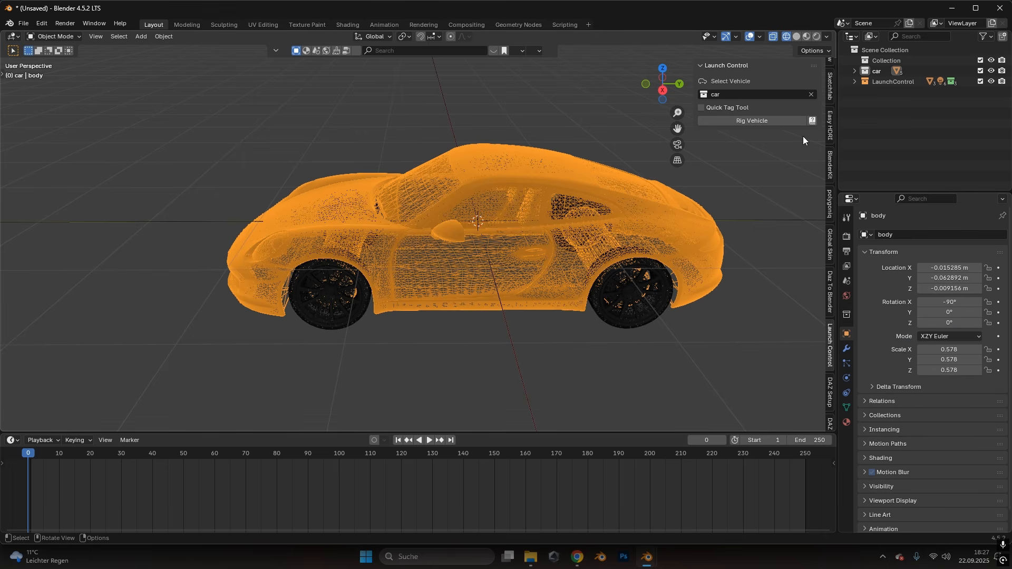
# Step: Set the rotation mode of the rear left wheel to XZY Euler
pyautogui.click(658, 295)
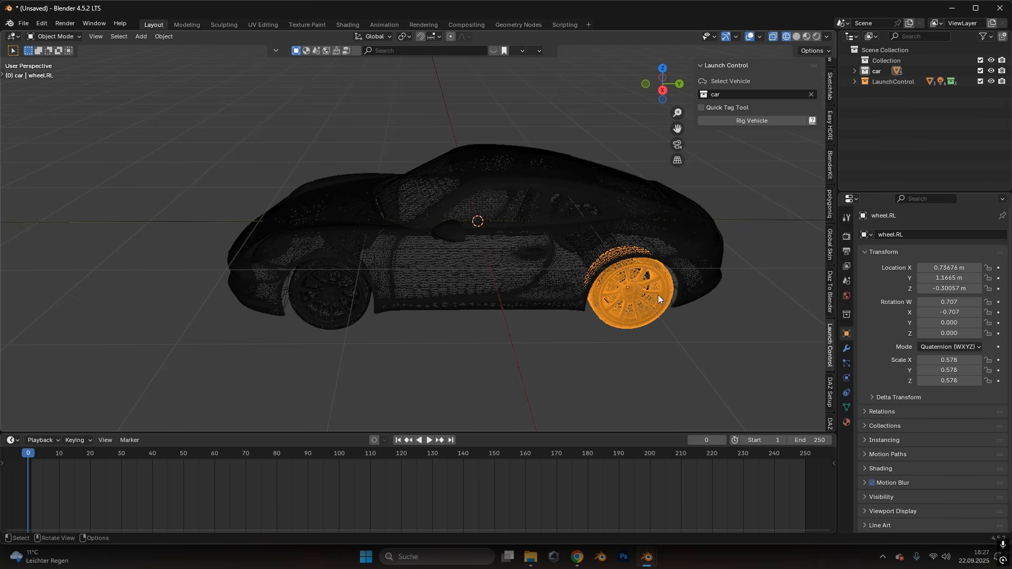
pyautogui.click(960, 347)
pyautogui.click(948, 383)
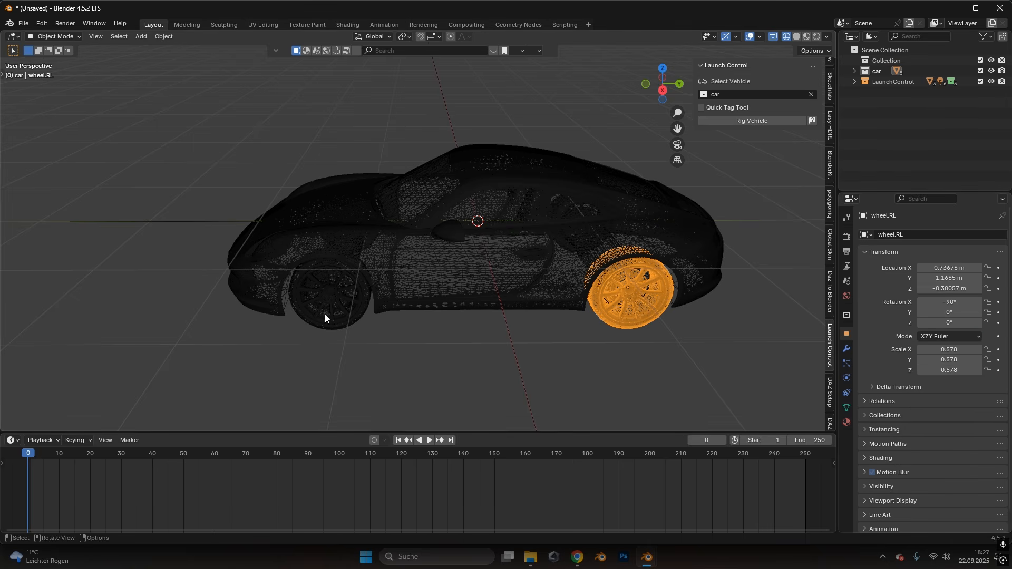
# Step: Set the rotation mode of the front left and front right wheels to XYZ Euler
pyautogui.click(328, 317)
pyautogui.click(943, 347)
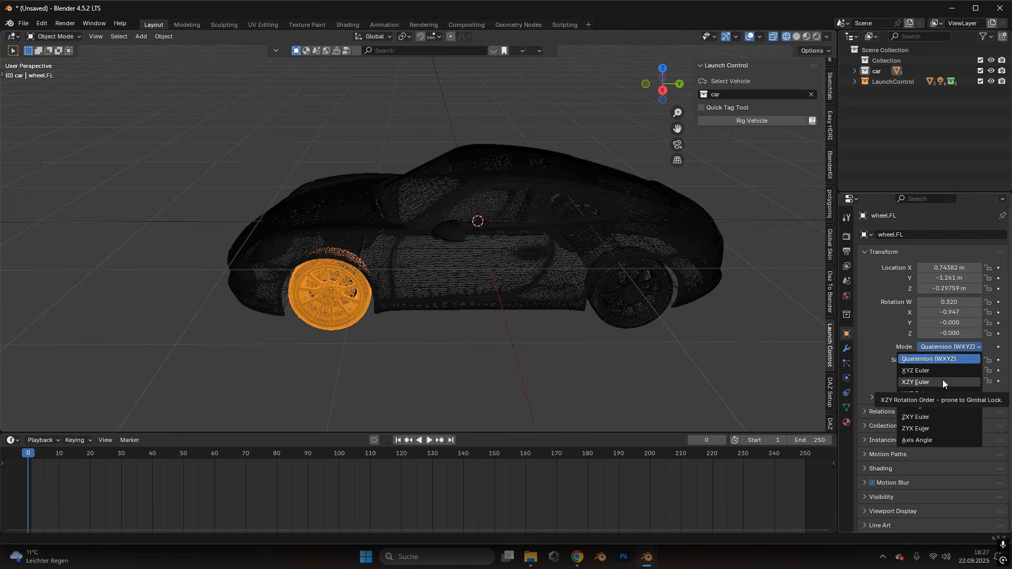
pyautogui.click(937, 371)
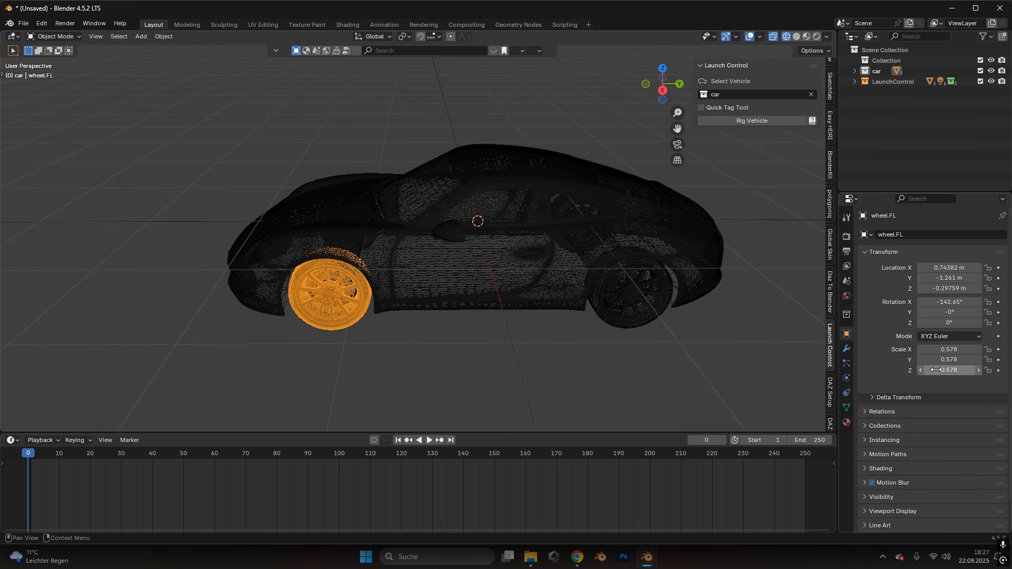
pyautogui.click(641, 294)
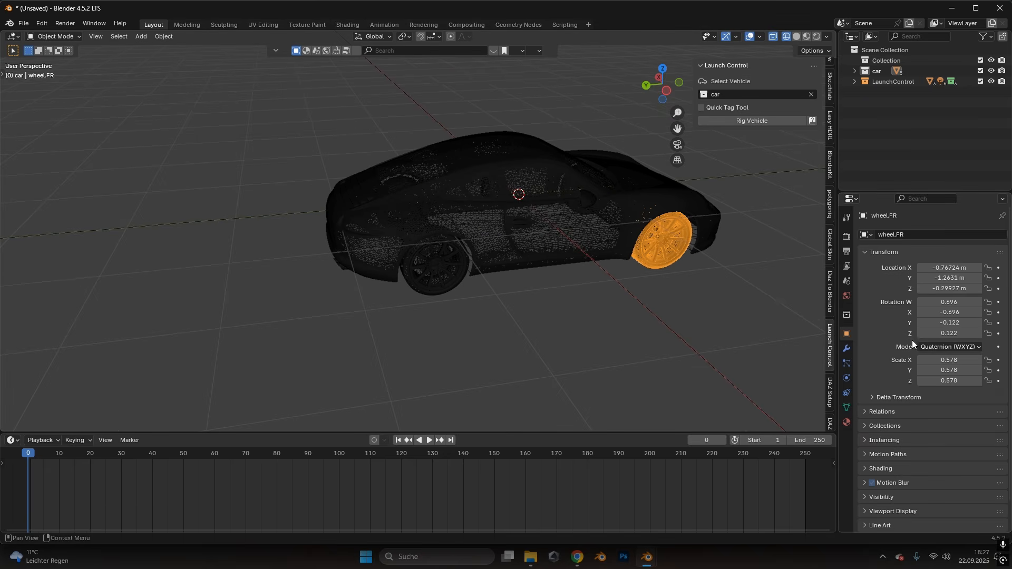
pyautogui.click(930, 347)
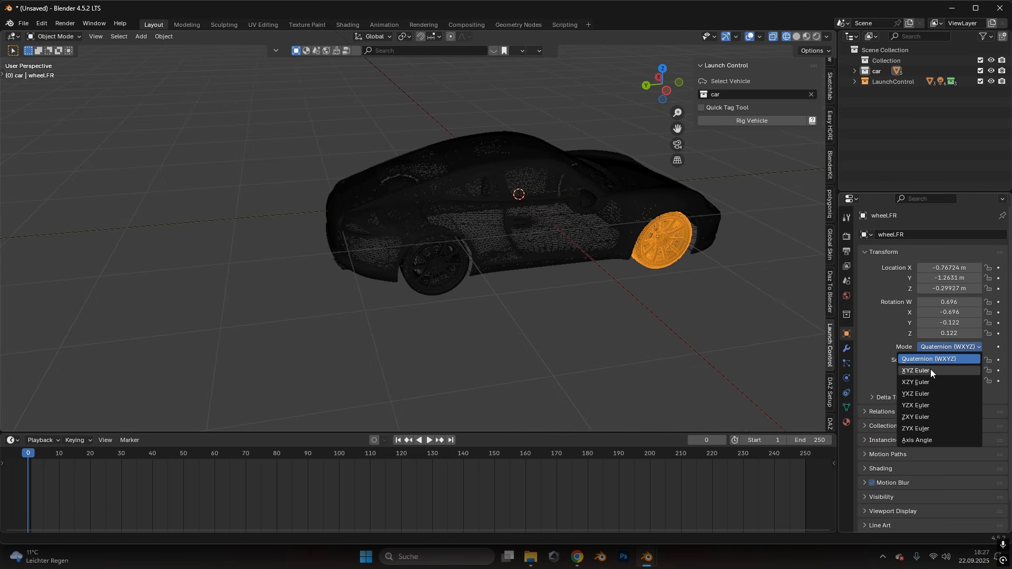
pyautogui.click(929, 368)
# Step: Rig the tagged car with Launch Control
pyautogui.scroll(-1, 659, 313)
pyautogui.moveTo(568, 245); pyautogui.dragTo(432, 248, button='middle')
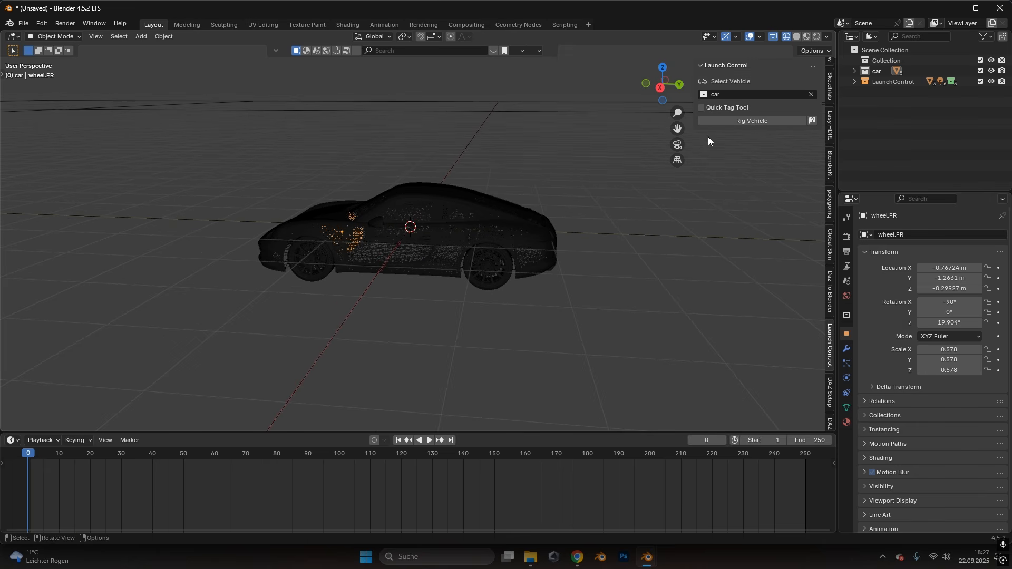
pyautogui.click(736, 121)
pyautogui.moveTo(504, 251); pyautogui.dragTo(456, 242, button='middle')
pyautogui.click(550, 261)
pyautogui.scroll(-5, 543, 275)
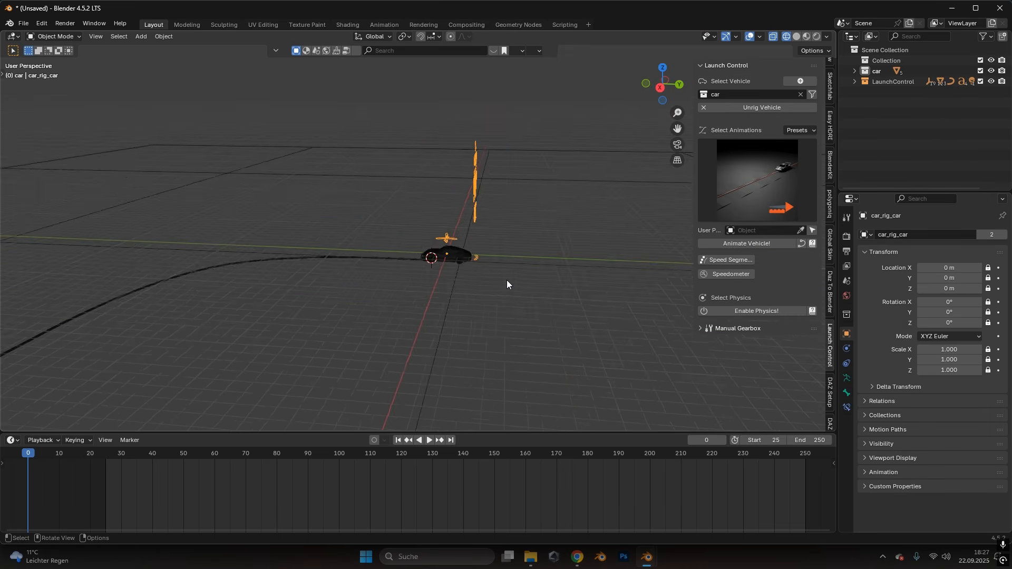
# Step: Play the rigged car's driving animation, stop it and return to the first frame
pyautogui.scroll(6, 444, 278)
pyautogui.scroll(-3, 479, 314)
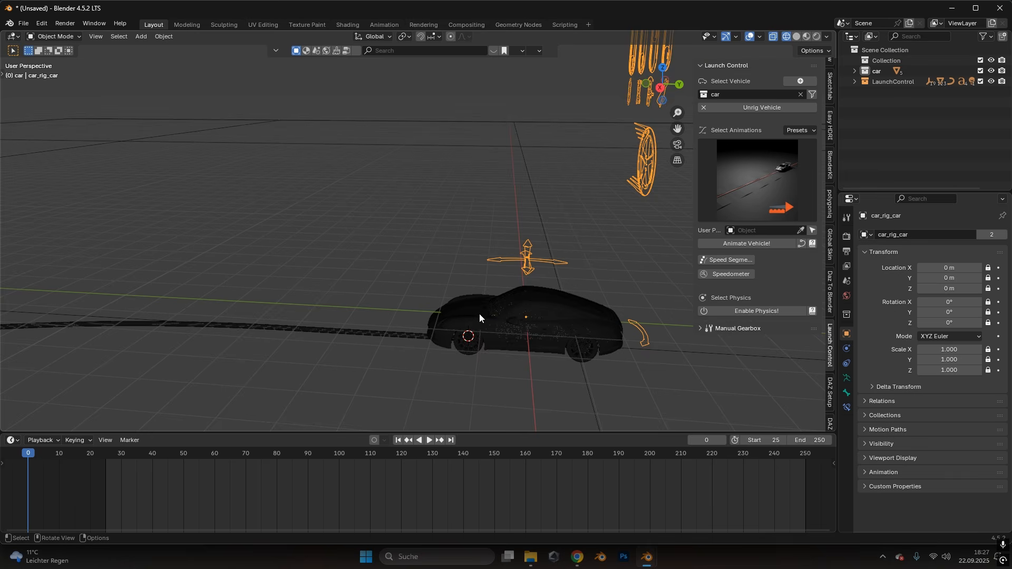
pyautogui.click(429, 438)
pyautogui.moveTo(383, 388); pyautogui.dragTo(348, 192, button='middle')
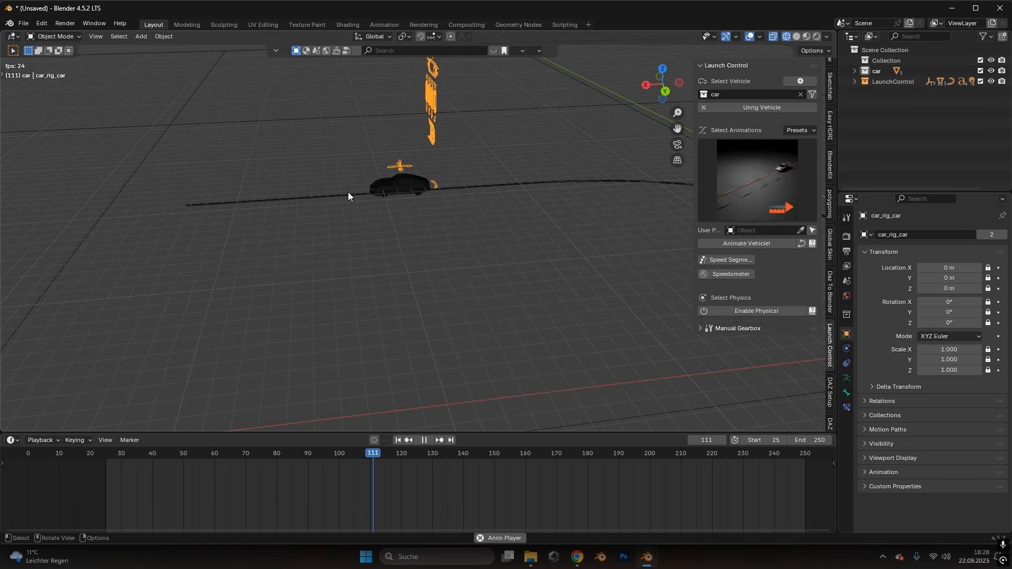
pyautogui.press('space')
pyautogui.click(399, 440)
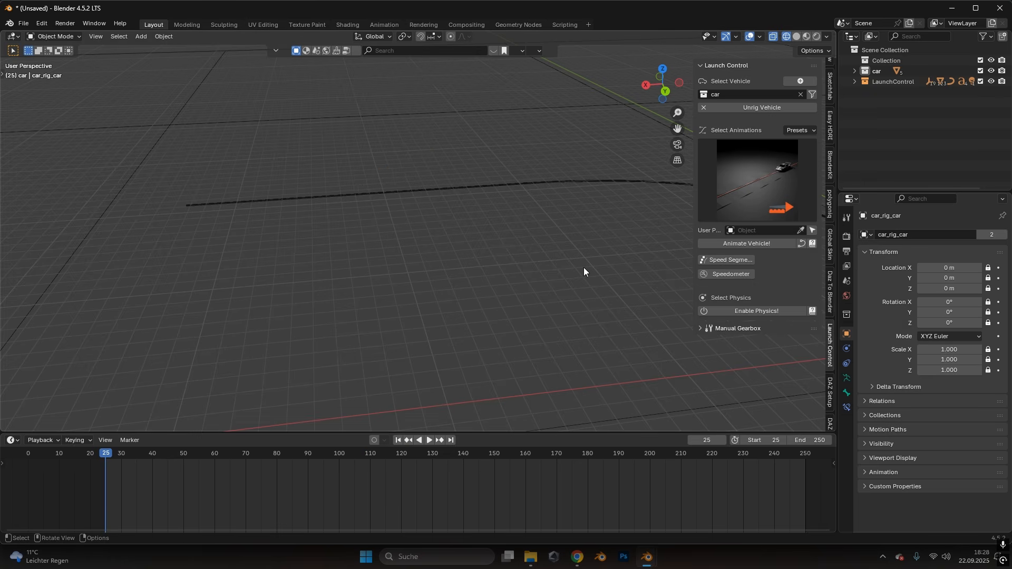
pyautogui.moveTo(585, 273); pyautogui.dragTo(583, 235, button='middle')
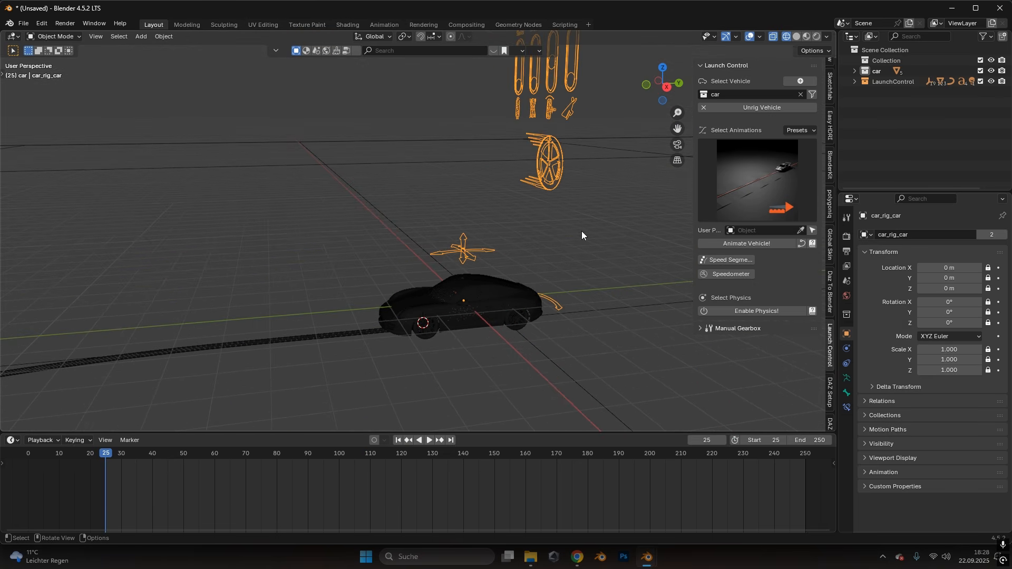
# Step: Animate the car with the Straight 01 preset
pyautogui.click(767, 171)
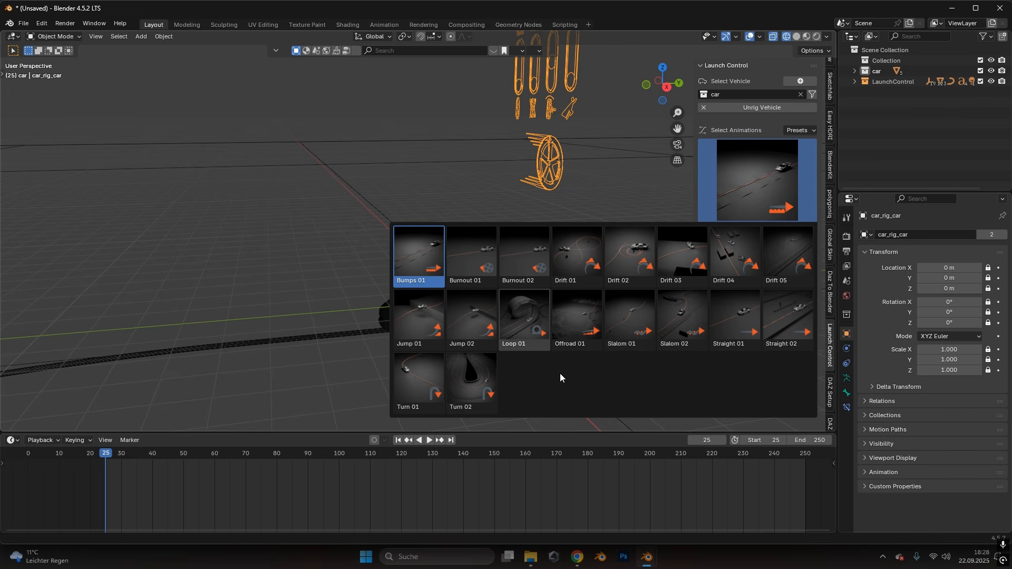
pyautogui.click(733, 319)
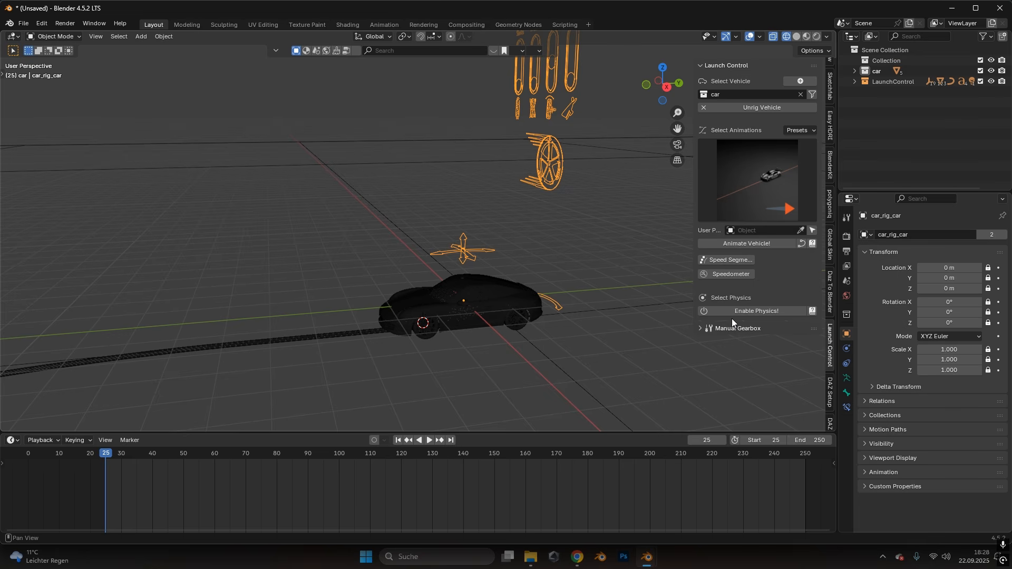
pyautogui.click(754, 246)
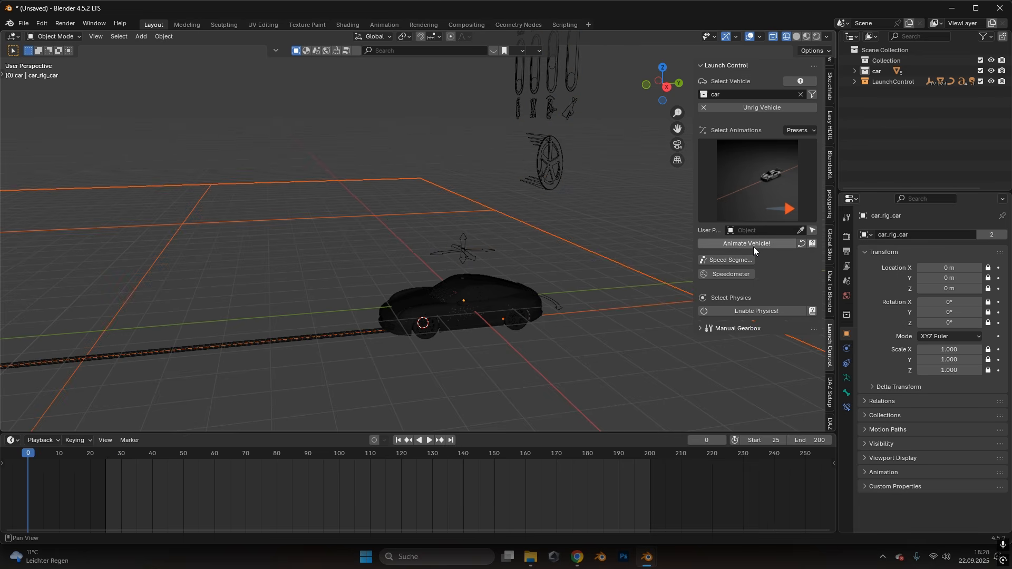
# Step: Preview the straight driving animation from the side, stop it and return to the first frame
pyautogui.moveTo(412, 344); pyautogui.dragTo(511, 261, button='middle')
pyautogui.click(429, 440)
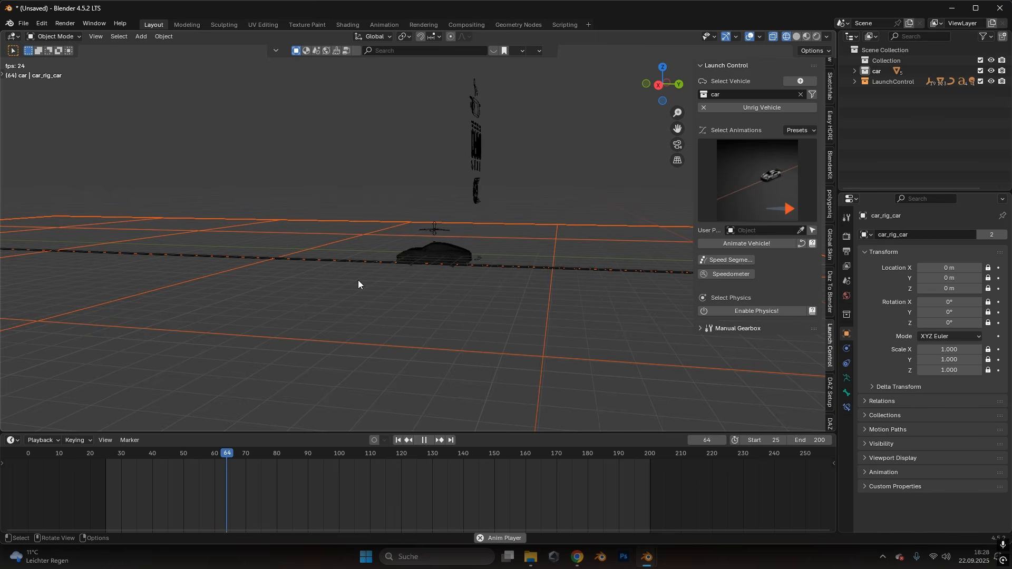
pyautogui.moveTo(359, 280); pyautogui.dragTo(374, 280, button='middle')
pyautogui.press('space')
pyautogui.click(401, 442)
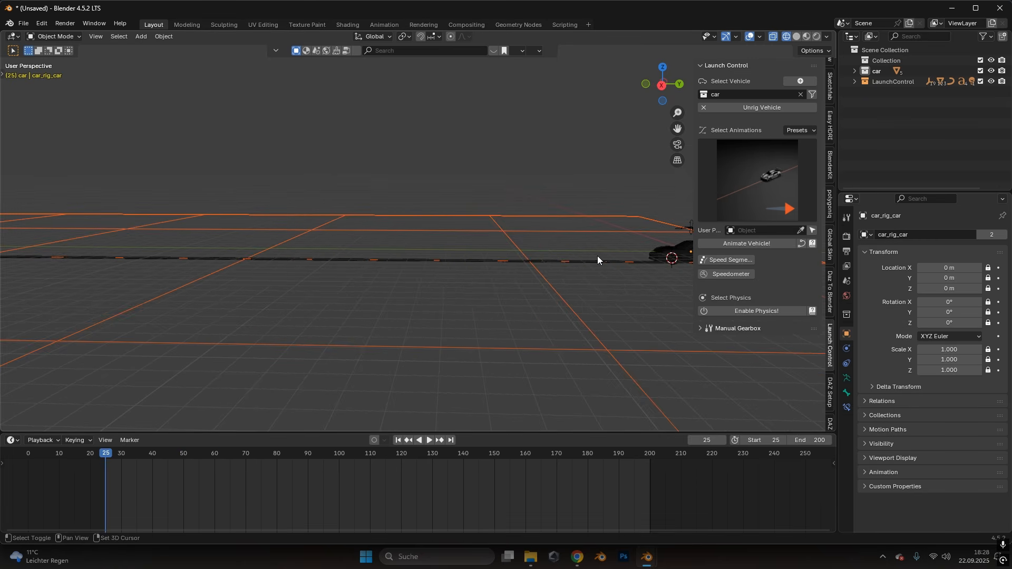
pyautogui.keyDown('shift'); pyautogui.moveTo(597, 255); pyautogui.dragTo(566, 243, button='middle'); pyautogui.keyUp('shift')
pyautogui.scroll(3, 612, 237)
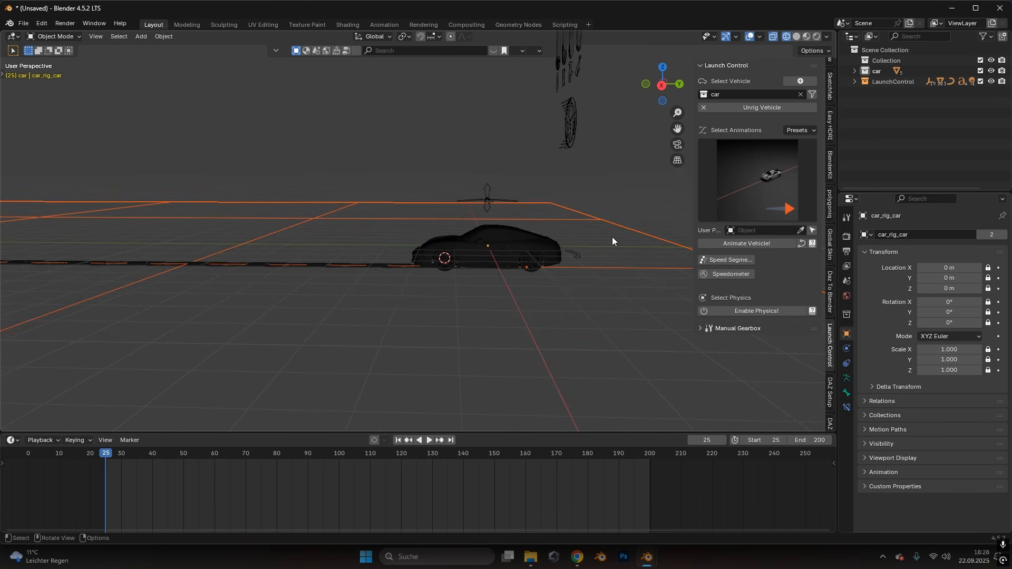
# Step: Enable Speed Segments, lower the second key on the car's speed curve and set its speed to 0 kmh
pyautogui.click(742, 258)
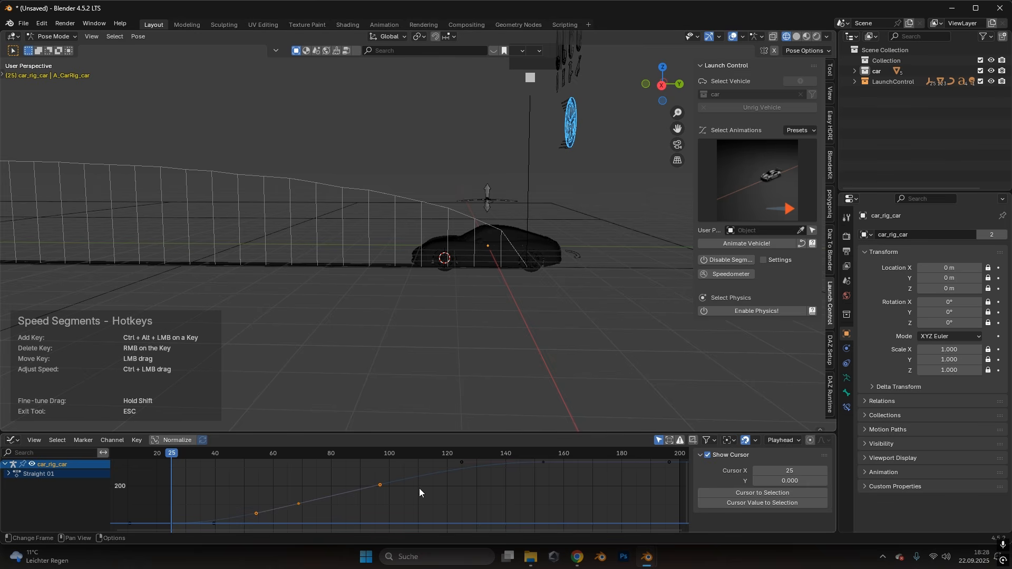
pyautogui.moveTo(378, 489); pyautogui.dragTo(246, 518)
pyautogui.scroll(-1, 465, 242)
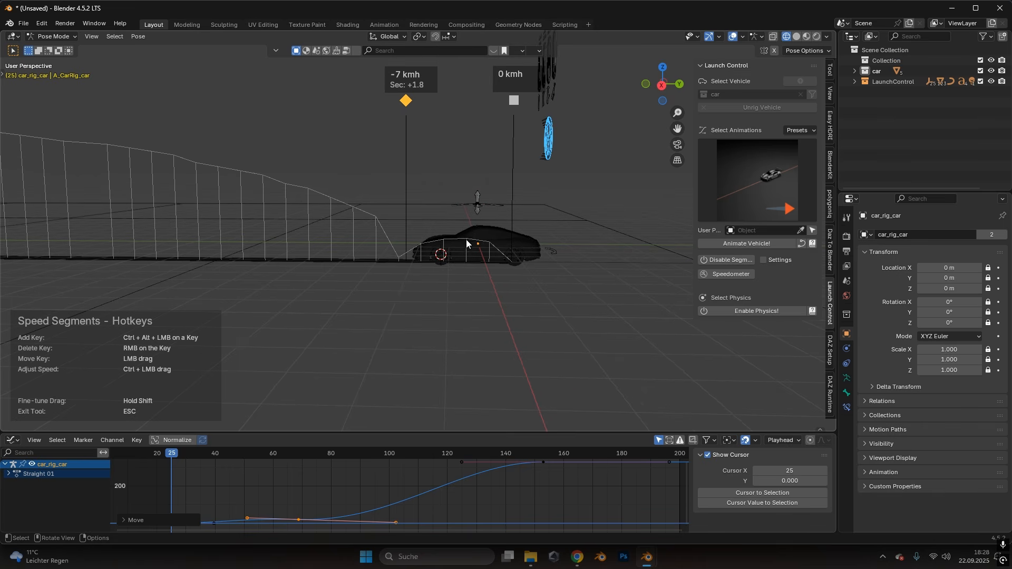
pyautogui.click(393, 78)
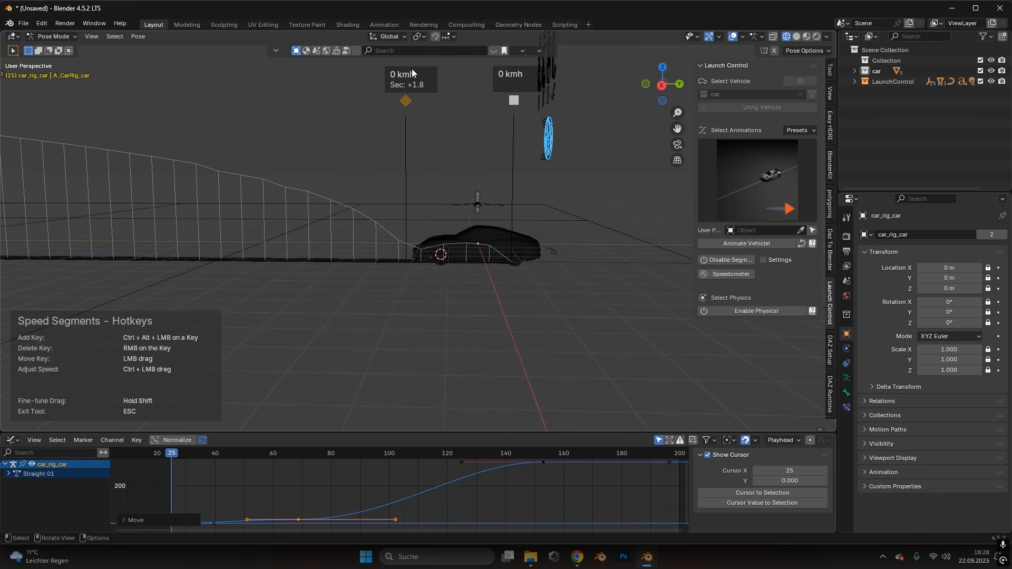
# Step: Move the second speed key to about 37 seconds after the first and steepen the first key's curve handle
pyautogui.keyDown('ctrl'); pyautogui.moveTo(443, 5); pyautogui.dragTo(473, 86); pyautogui.keyUp('ctrl')
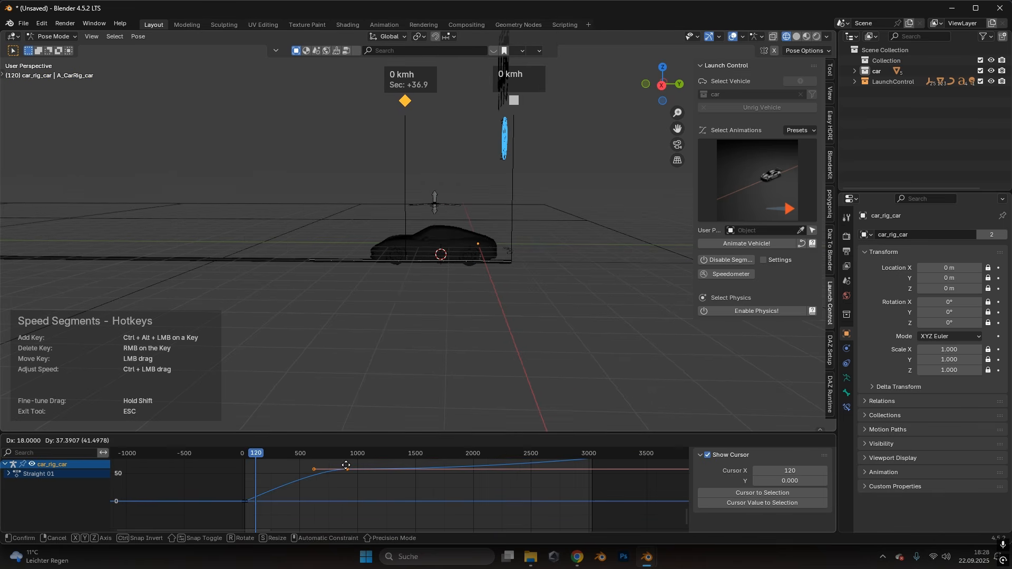
pyautogui.moveTo(345, 466); pyautogui.dragTo(348, 469)
pyautogui.moveTo(248, 499)
pyautogui.mouseDown()
pyautogui.moveTo(264, 477)
pyautogui.moveTo(253, 496)
pyautogui.mouseUp()
pyautogui.hotkey('ctrl', 'z')
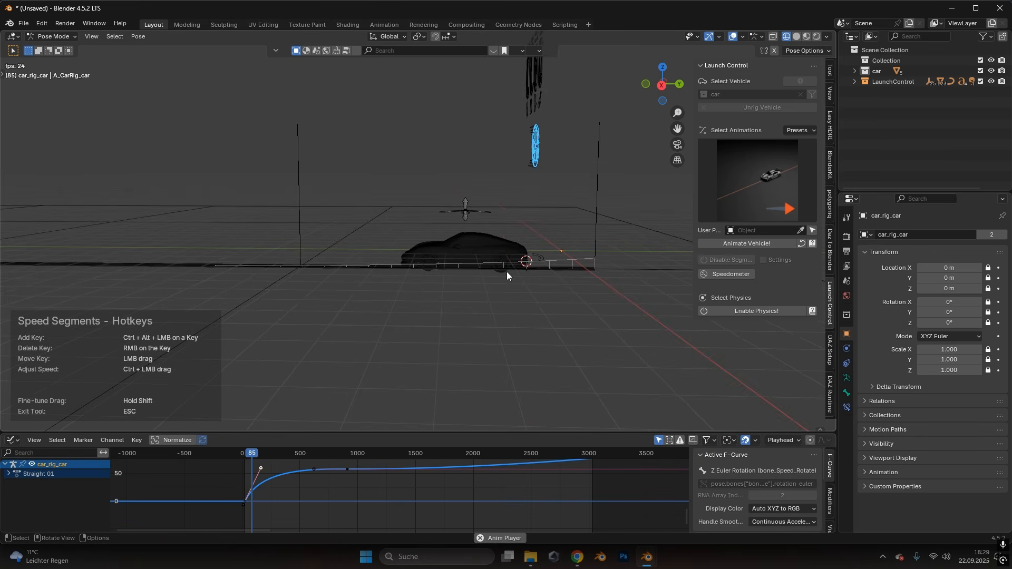
# Step: Play back the retimed car motion and replay it from an earlier frame to check the wheels
pyautogui.scroll(3, 489, 286)
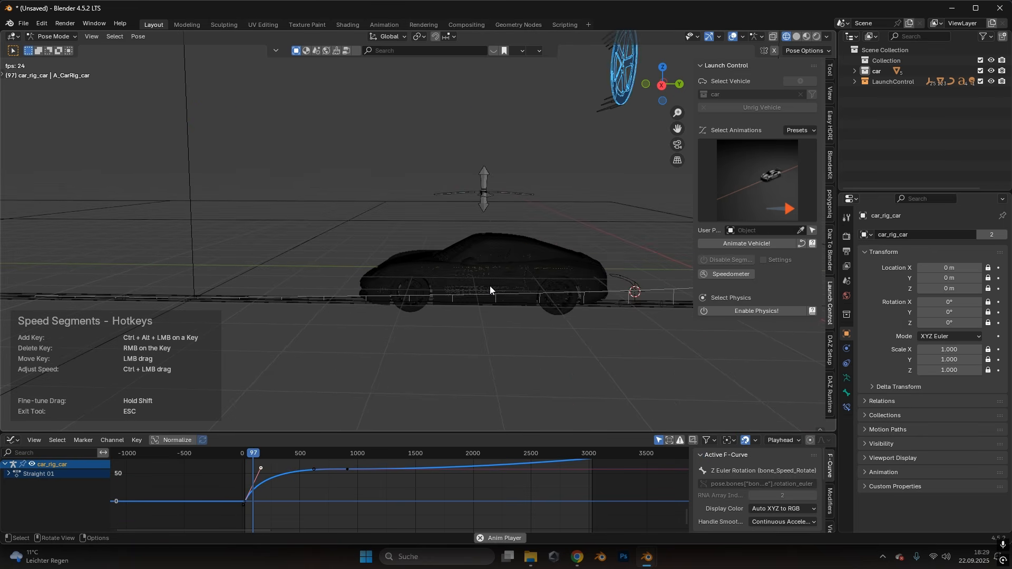
pyautogui.scroll(-2, 493, 287)
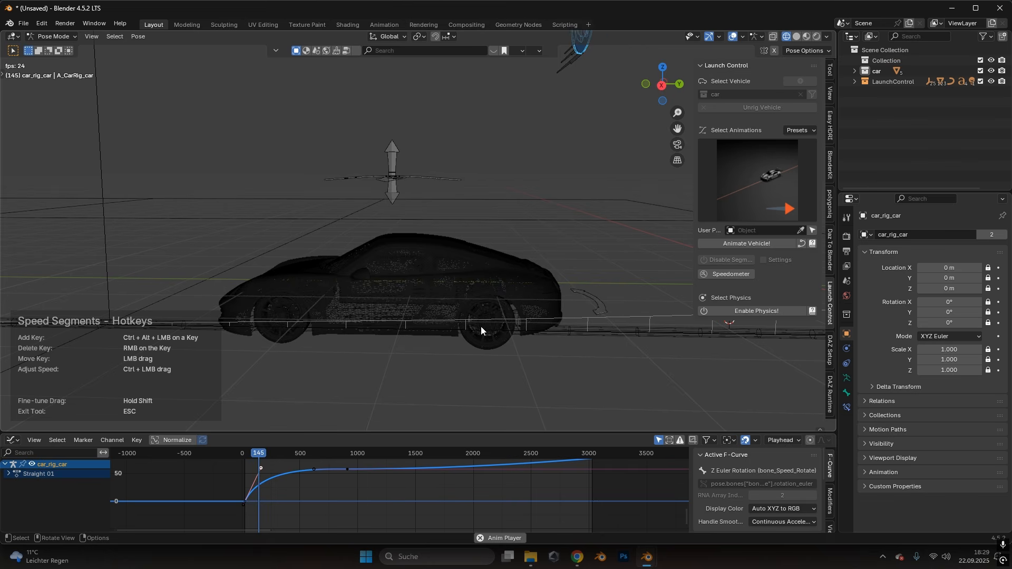
pyautogui.moveTo(258, 454); pyautogui.dragTo(247, 457)
pyautogui.press('space')
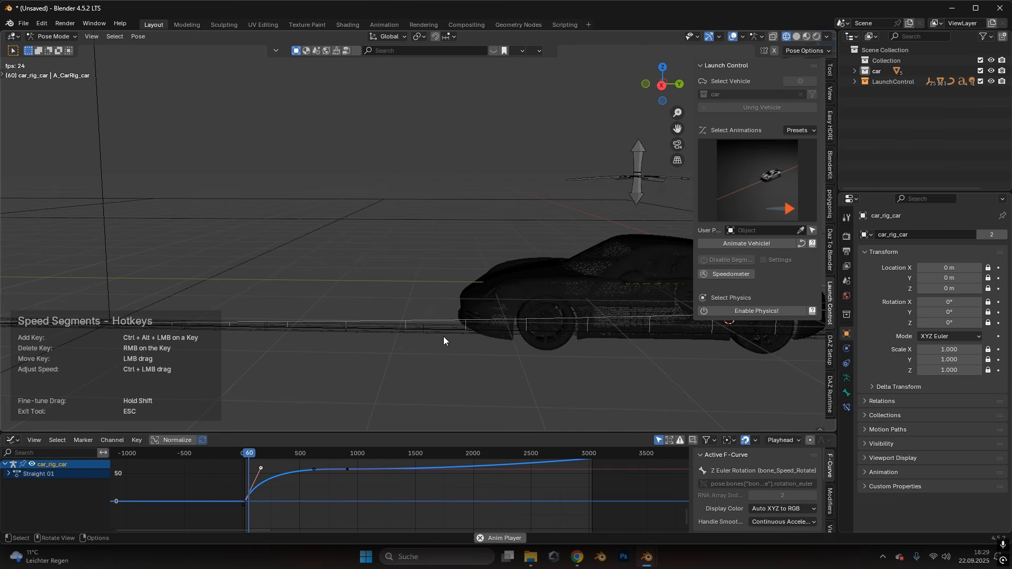
pyautogui.press('space')
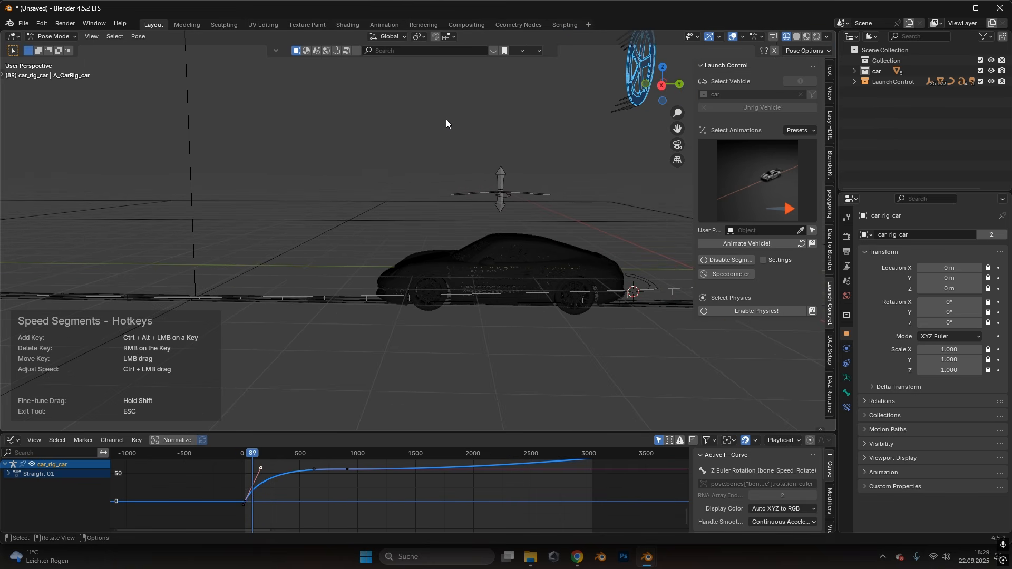
# Step: Return to Object Mode and add a cylinder mesh at the 3D cursor beside the car
pyautogui.click(401, 245)
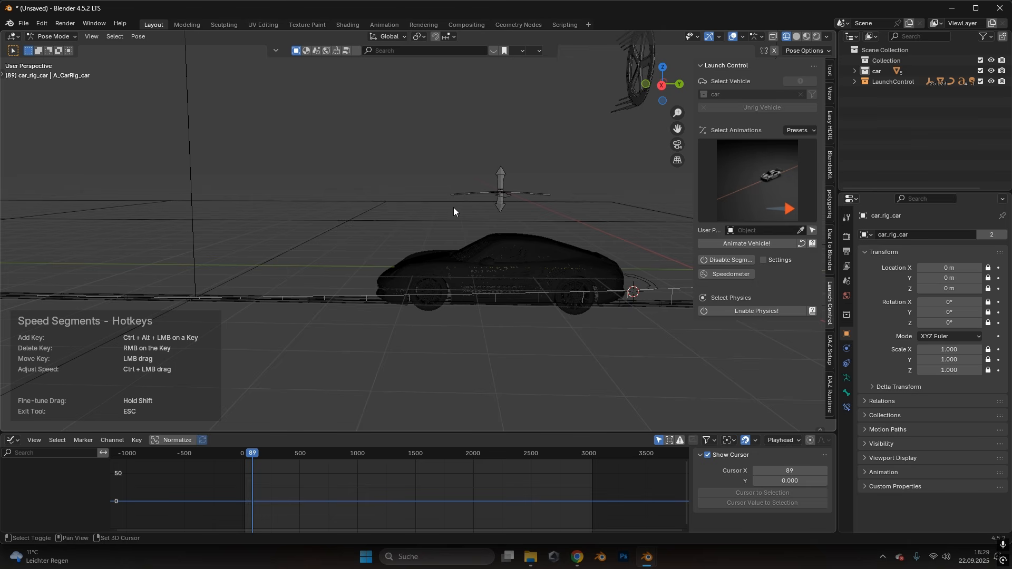
pyautogui.click(55, 36)
pyautogui.click(50, 49)
pyautogui.hotkey('shift', 'a')
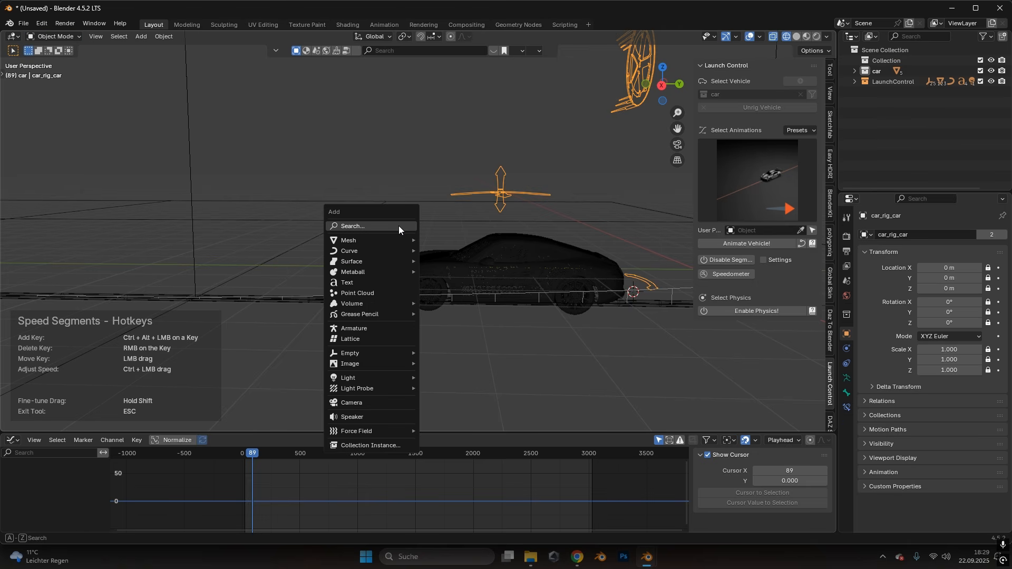
pyautogui.moveTo(374, 239)
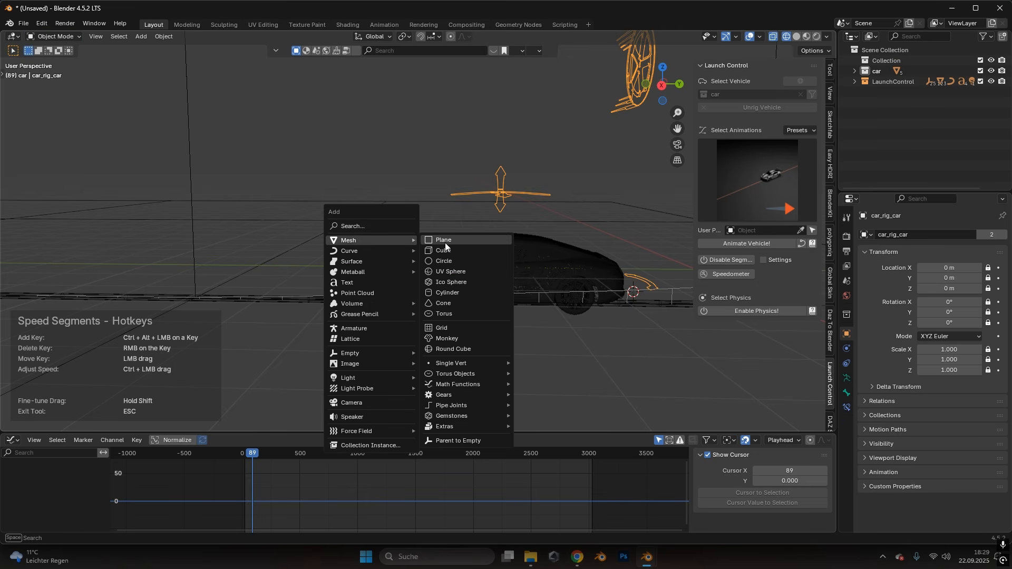
pyautogui.click(451, 292)
pyautogui.moveTo(451, 292); pyautogui.dragTo(586, 306, button='middle')
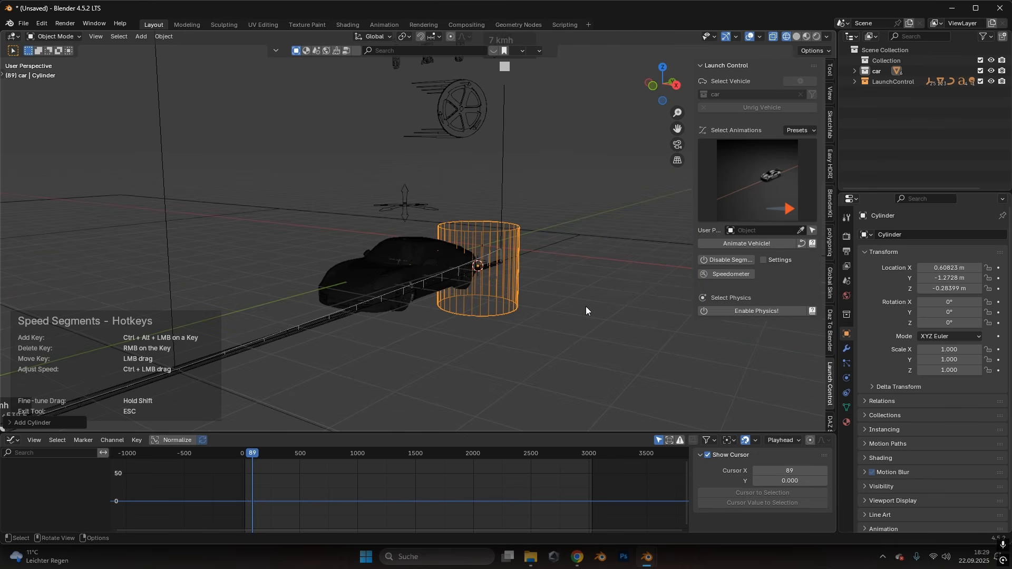
# Step: Rotate the new cylinder 90° about the global Y axis so it lies on its side
pyautogui.press('r')
pyautogui.press('x')
pyautogui.press('9')
pyautogui.press('0')
pyautogui.press('y')
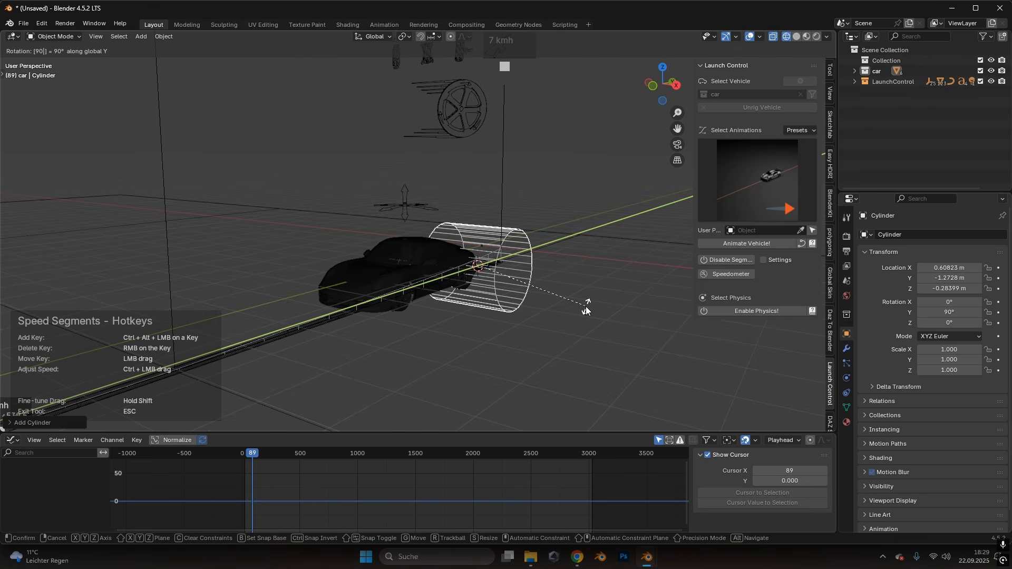
pyautogui.press('Return')
# Step: Scale the cylinder into a thin bar, about 1.028 along its length and 0.163 across, and apply its scale
pyautogui.press('s')
pyautogui.press('x')
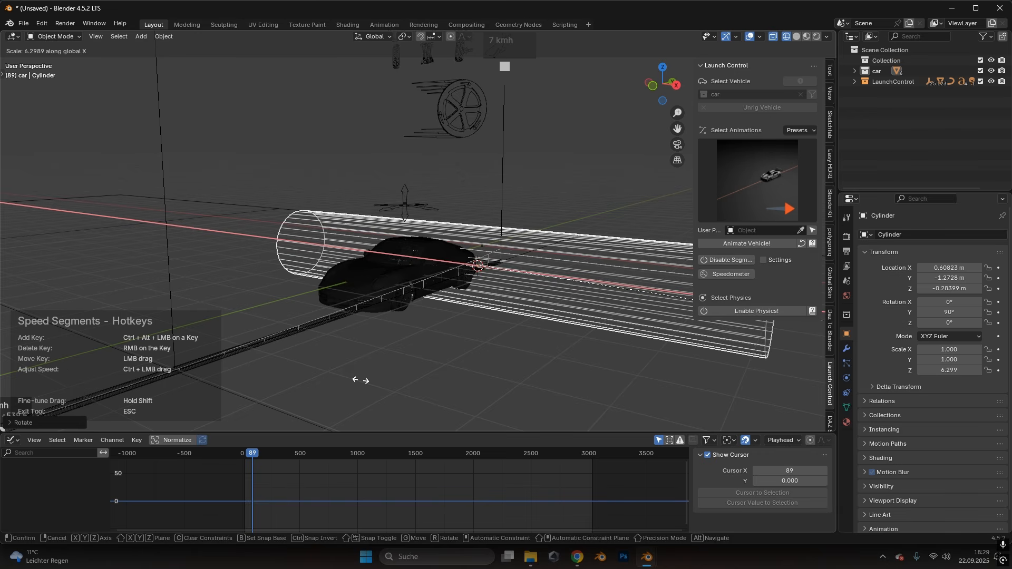
pyautogui.click(361, 381)
pyautogui.press('s')
pyautogui.click(509, 299)
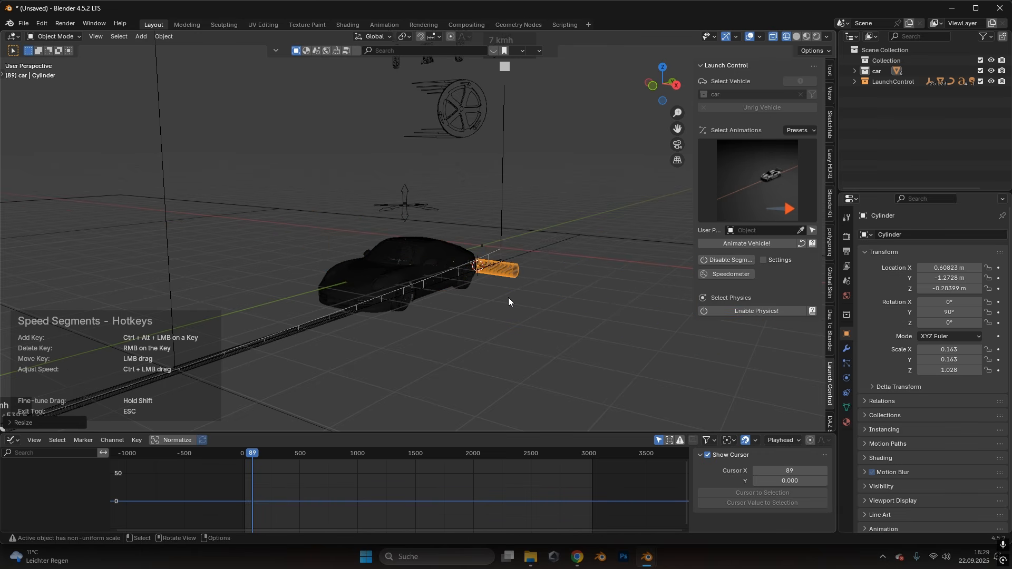
pyautogui.hotkey('ctrl', 'a')
pyautogui.click(495, 274)
# Step: Move the cylinder along the car's path to about Y -3.93 m and lower it to about Z -0.504 m
pyautogui.moveTo(496, 275); pyautogui.dragTo(508, 304, button='middle')
pyautogui.press('g')
pyautogui.press('x')
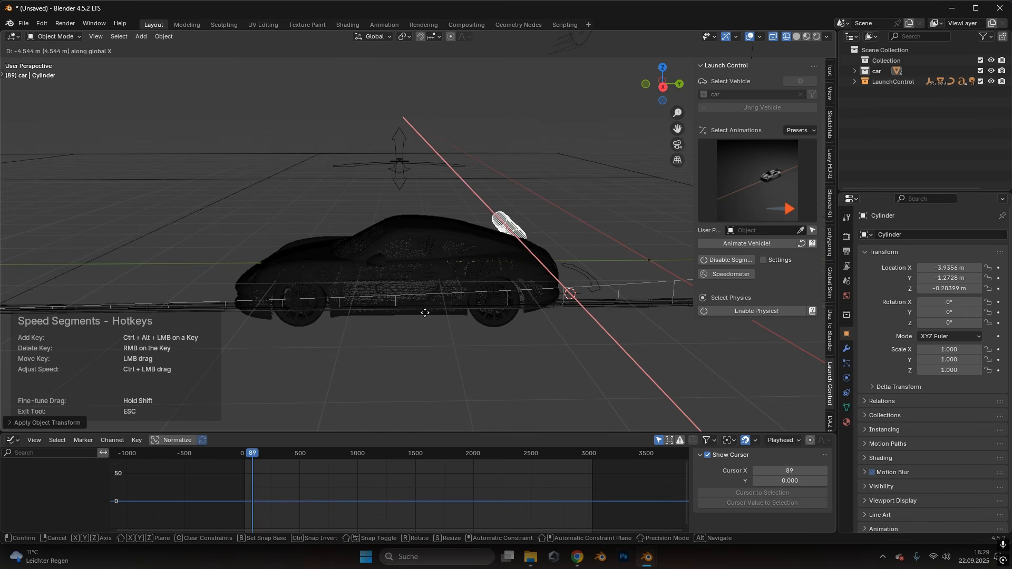
pyautogui.press('y')
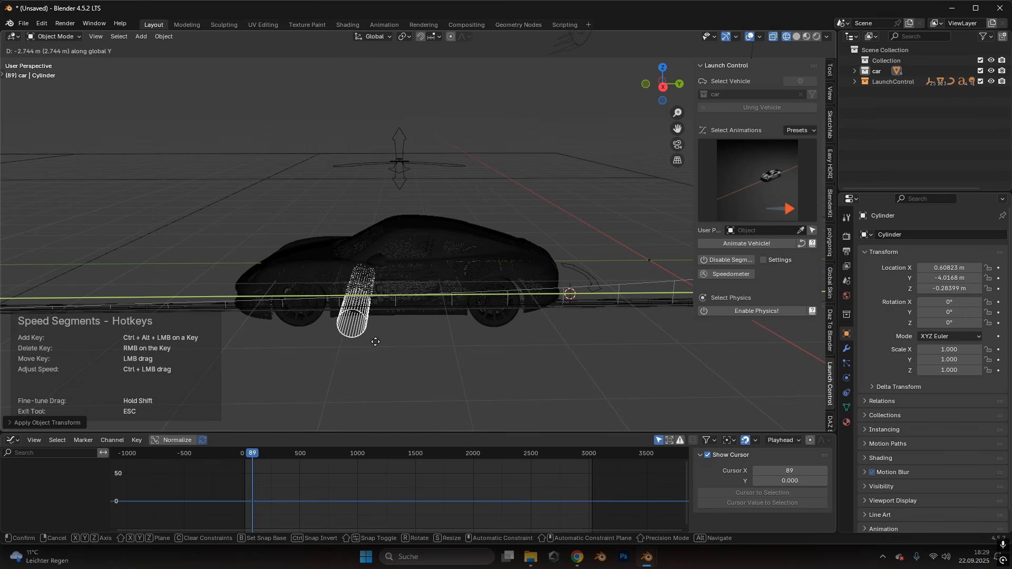
pyautogui.click(379, 332)
pyautogui.moveTo(379, 332)
pyautogui.mouseDown(button='middle')
pyautogui.moveTo(493, 317)
pyautogui.moveTo(369, 318)
pyautogui.mouseUp(button='middle')
pyautogui.press('g')
pyautogui.press('z')
pyautogui.click(389, 331)
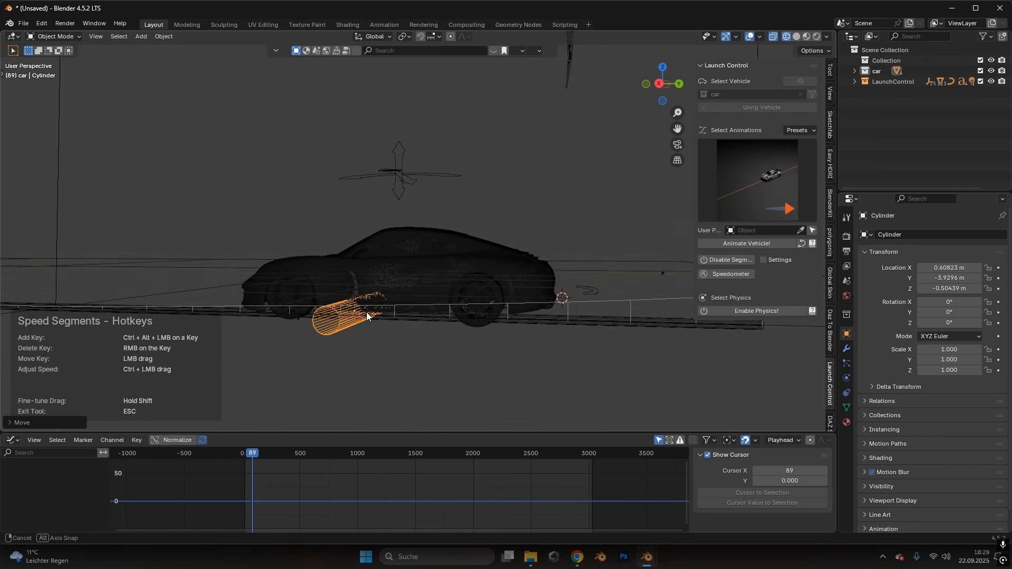
# Step: Set the current frame to 64 and move the Cylinder from the car collection into LaunchControl's GroundDetection collection
pyautogui.moveTo(252, 457); pyautogui.dragTo(249, 458)
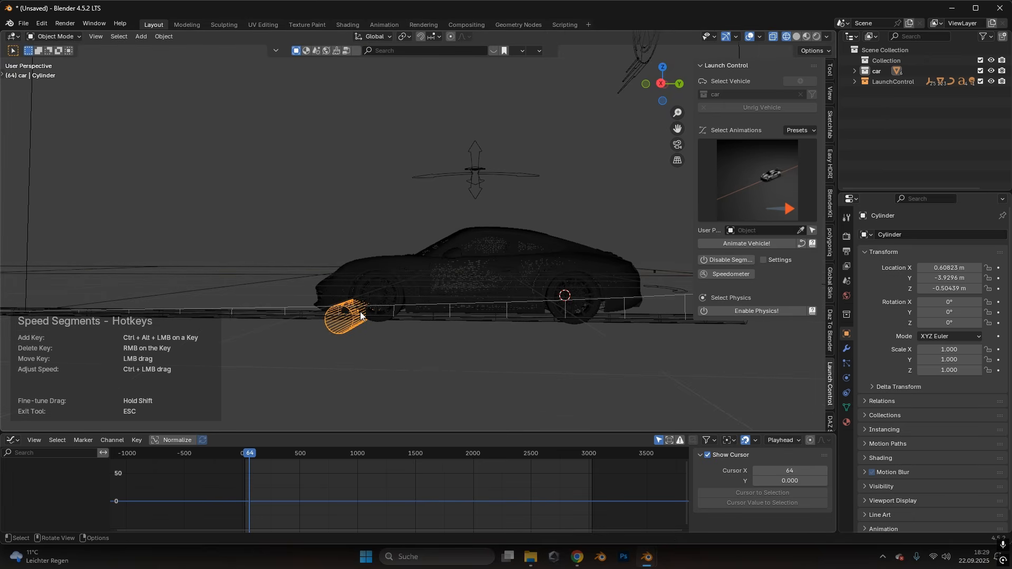
pyautogui.click(854, 82)
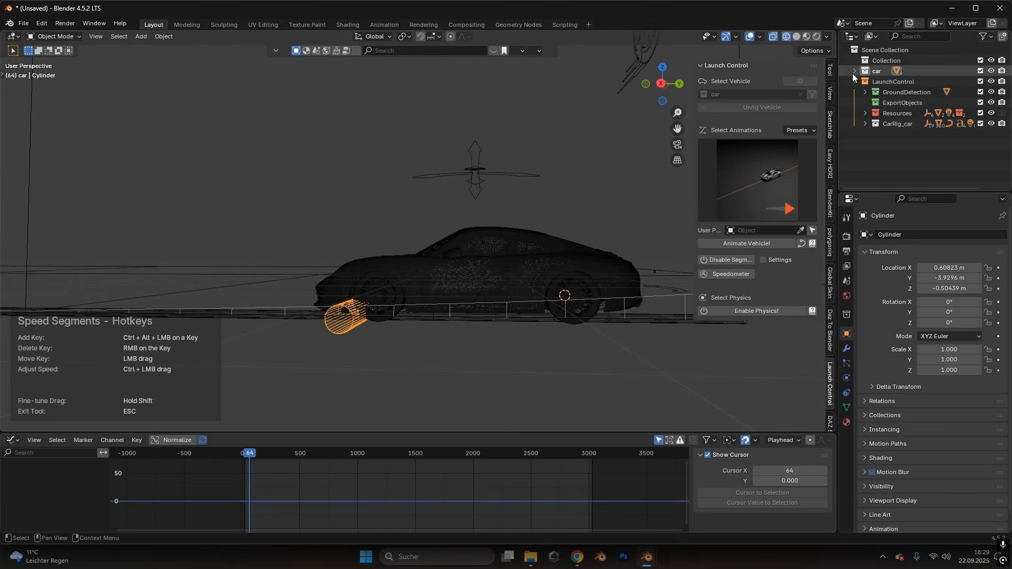
pyautogui.click(854, 72)
pyautogui.scroll(-1, 908, 108)
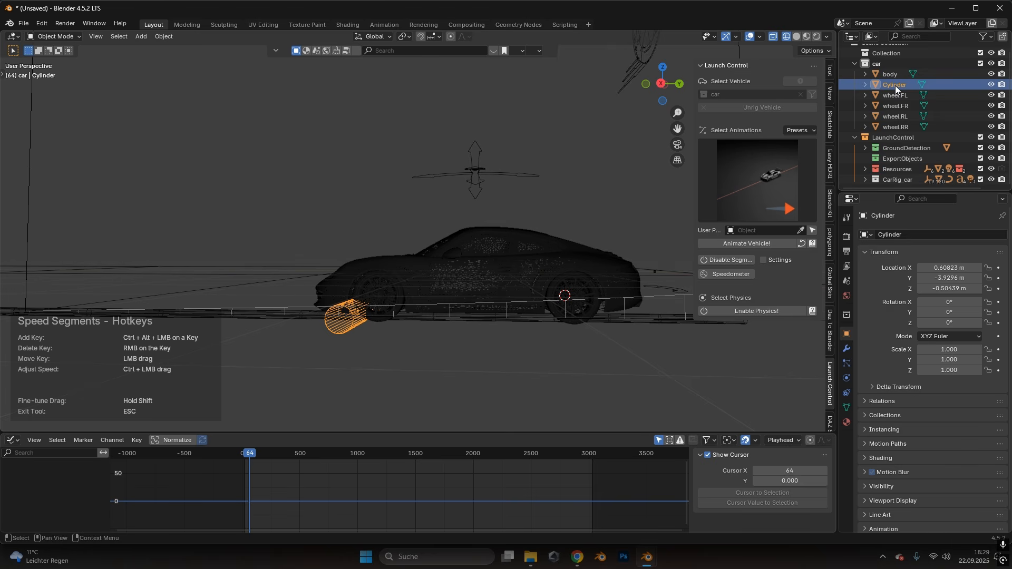
pyautogui.moveTo(895, 86); pyautogui.dragTo(915, 147)
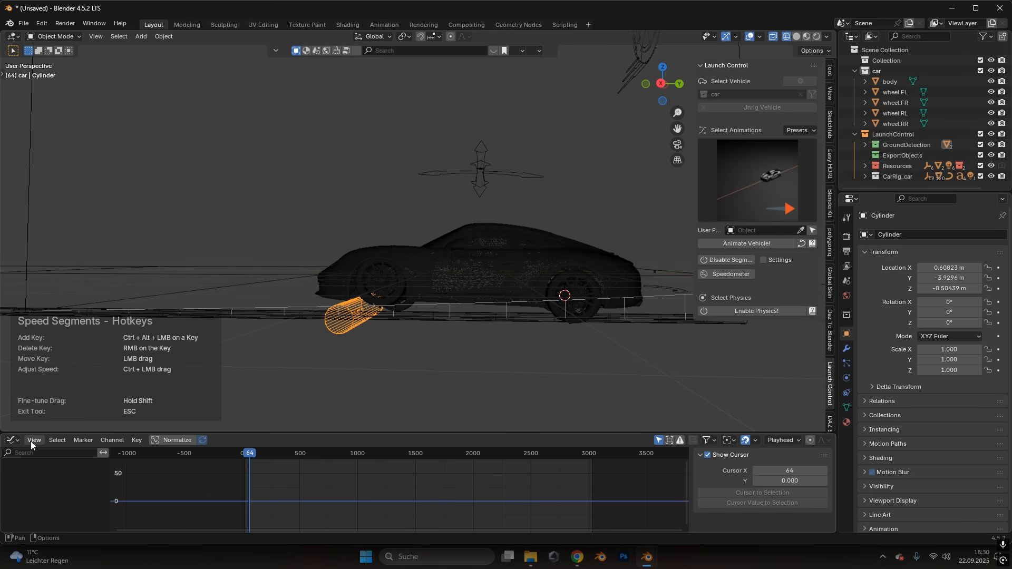
# Step: Change the Graph Editor to a Timeline and play the animation from the first frame to check the wheels over the cylinder
pyautogui.click(12, 439)
pyautogui.click(147, 348)
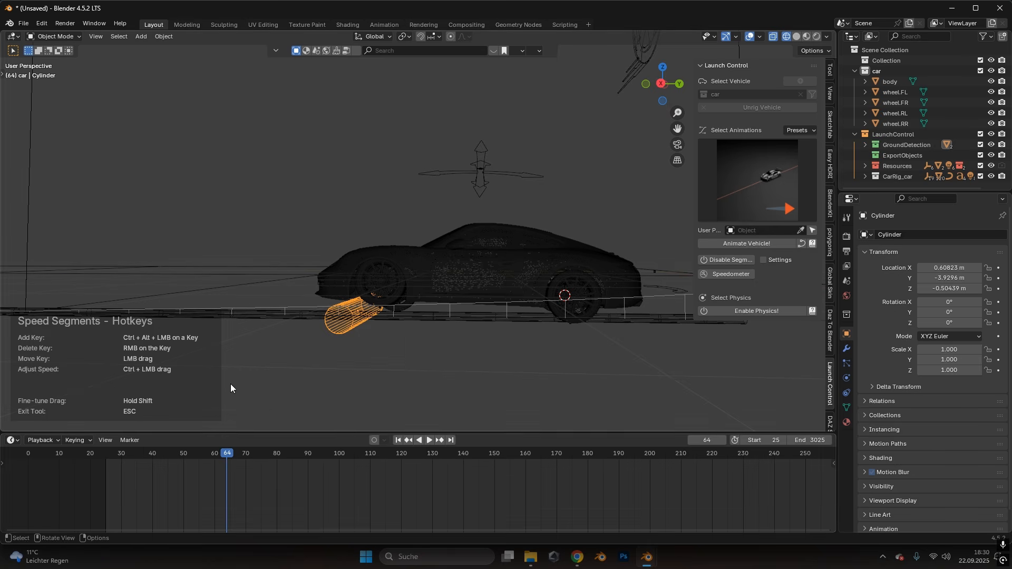
pyautogui.click(398, 442)
pyautogui.click(429, 441)
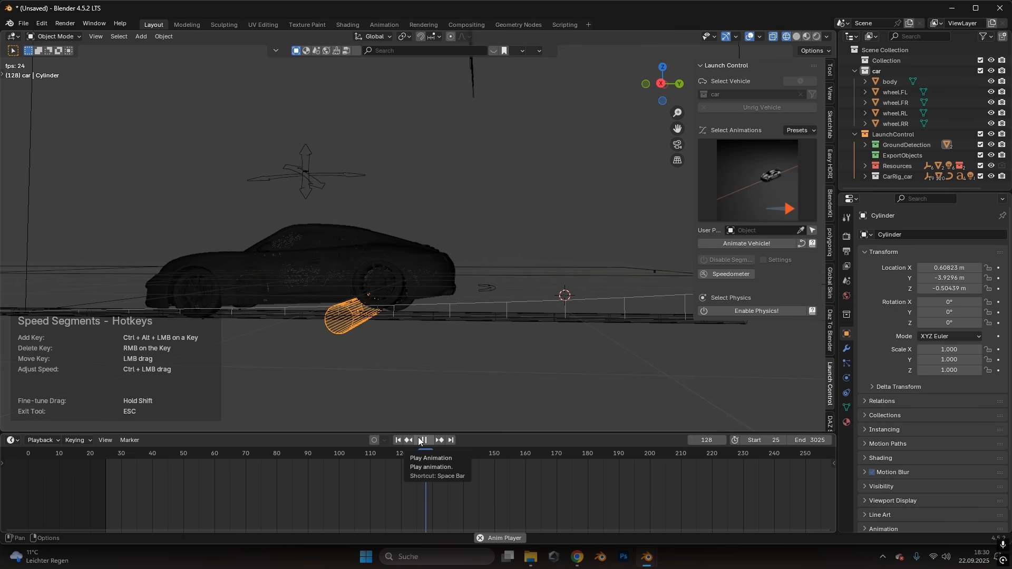
pyautogui.click(421, 441)
pyautogui.click(398, 440)
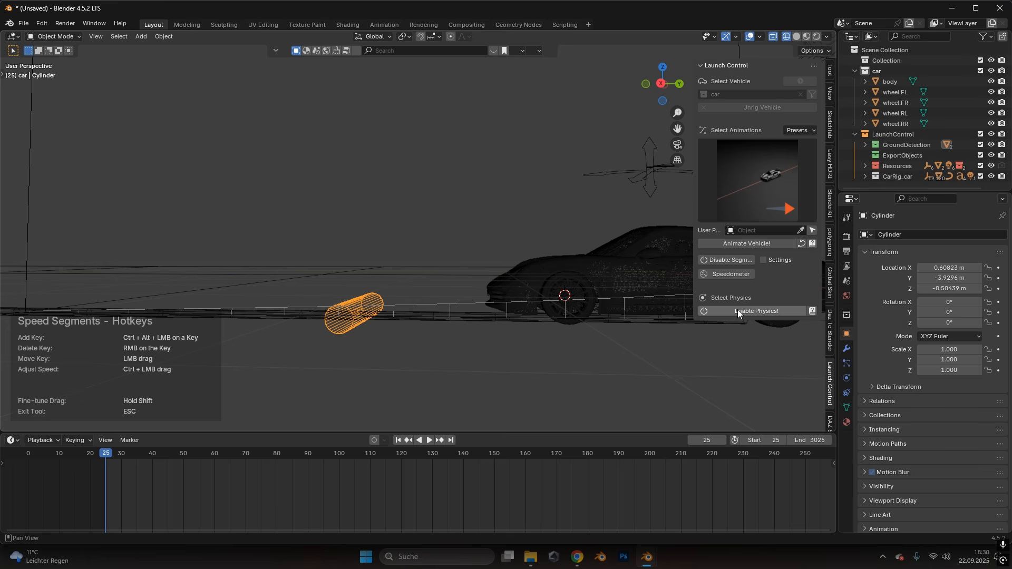
# Step: Enable physics for the car in Launch Control and play back its drive over the cylinder
pyautogui.click(766, 311)
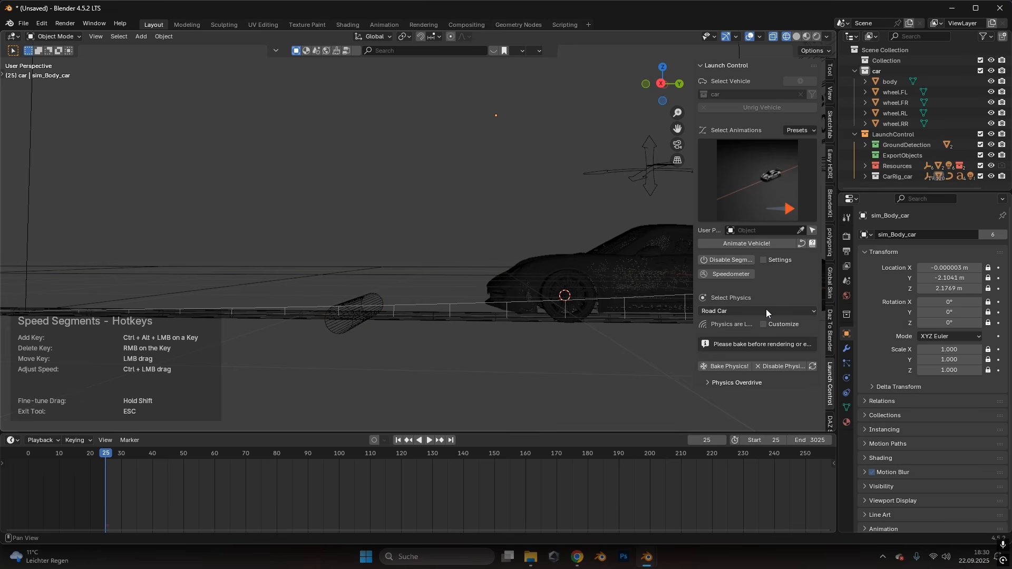
pyautogui.click(429, 440)
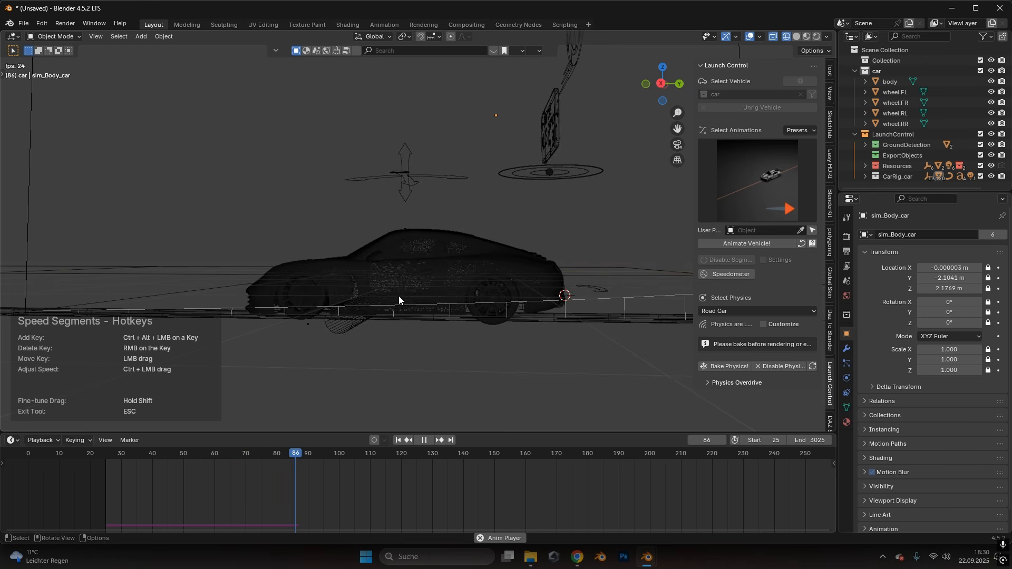
pyautogui.scroll(2, 379, 297)
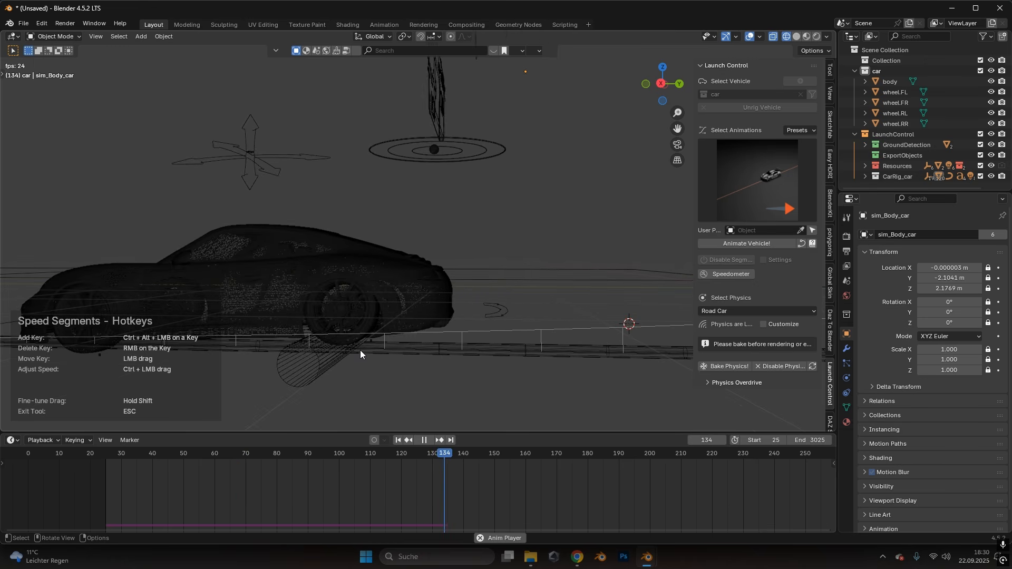
pyautogui.press('space')
pyautogui.moveTo(361, 360); pyautogui.dragTo(540, 328, button='middle')
# Step: Replay the physics simulation from the start frame to examine how the body reacts to the cylinder
pyautogui.click(398, 440)
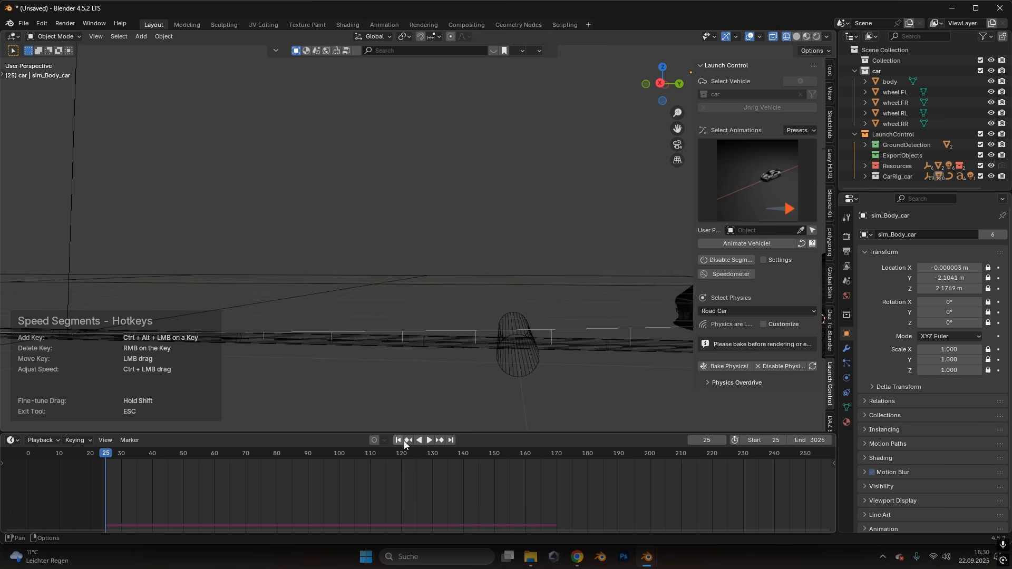
pyautogui.click(430, 440)
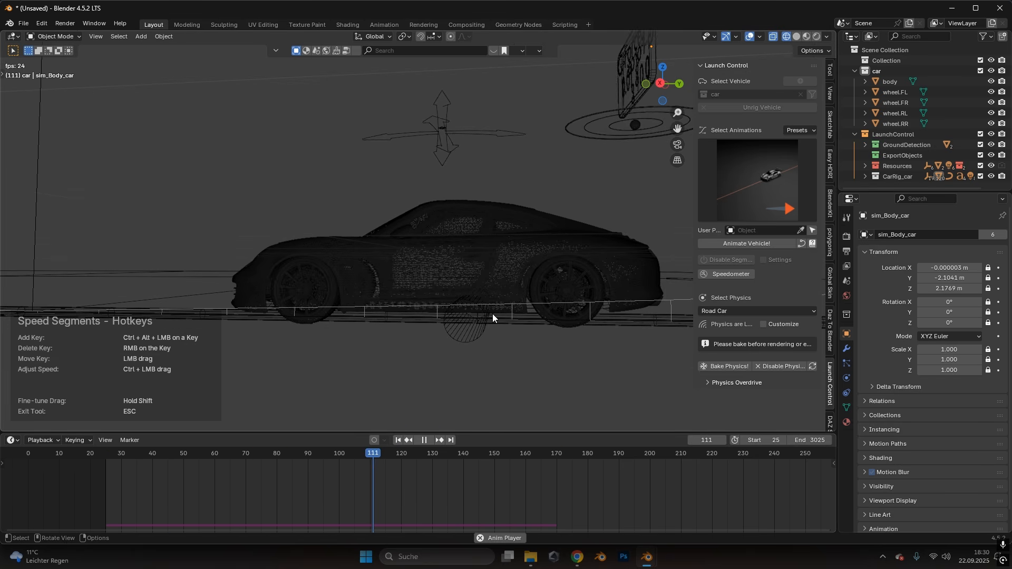
pyautogui.click(427, 439)
pyautogui.click(397, 440)
# Step: Expand the Physics Overdrive settings and review the body and wheel force options
pyautogui.moveTo(501, 337); pyautogui.dragTo(391, 279, button='middle')
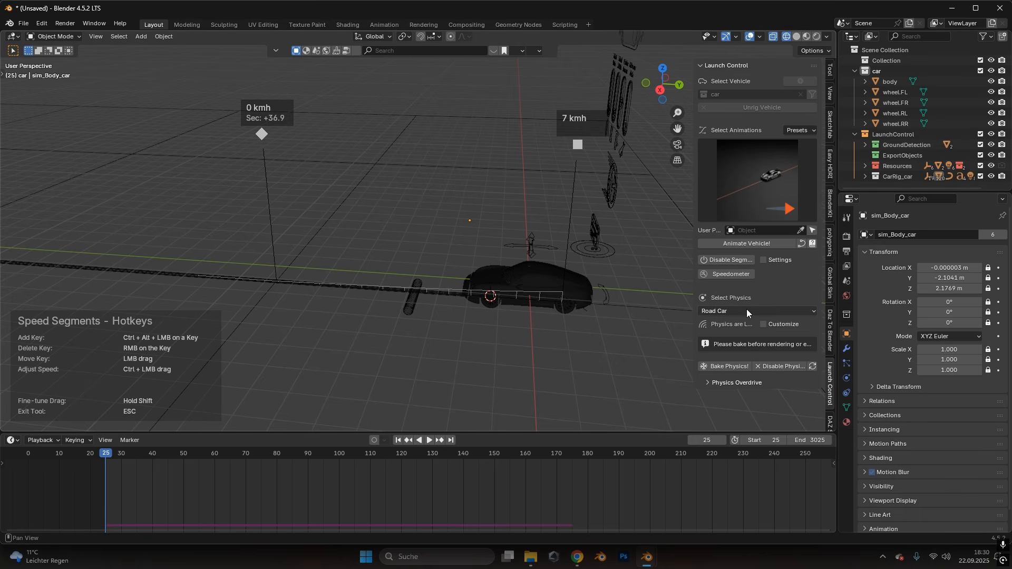
pyautogui.click(743, 382)
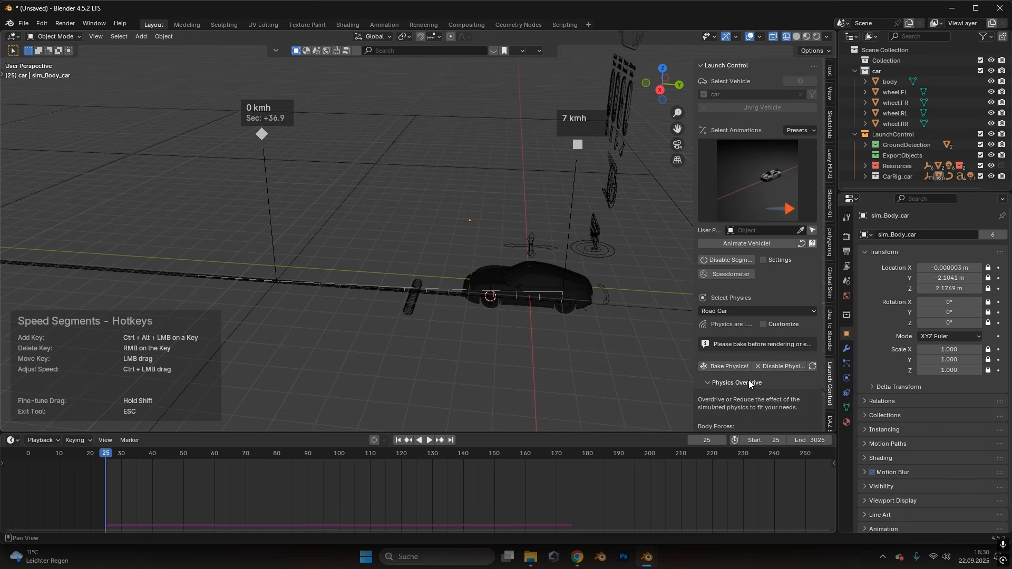
pyautogui.scroll(-5, 744, 379)
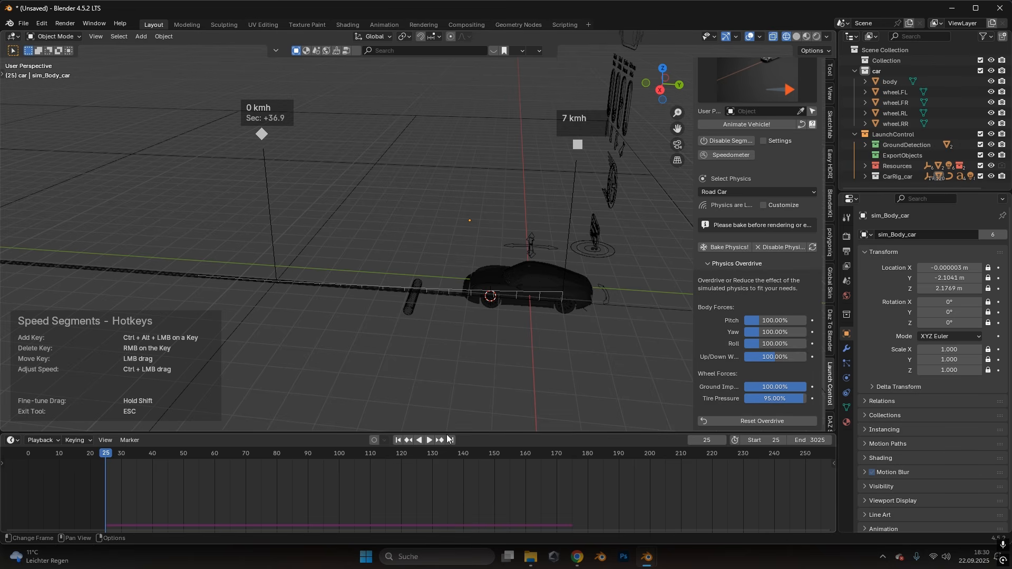
# Step: Prepare the car's physics for baking, free the physics again and play the live simulation
pyautogui.click(726, 247)
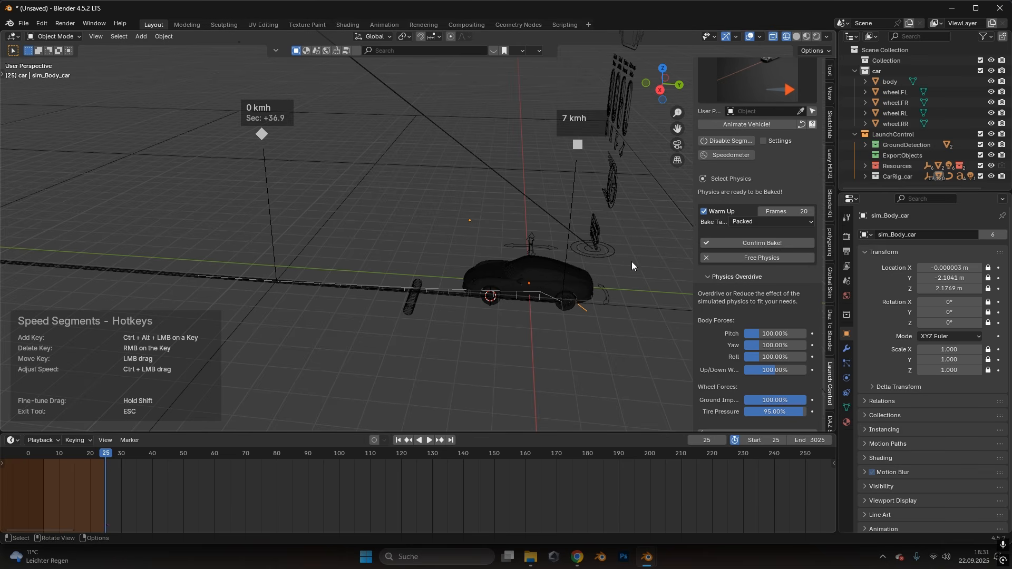
pyautogui.click(767, 257)
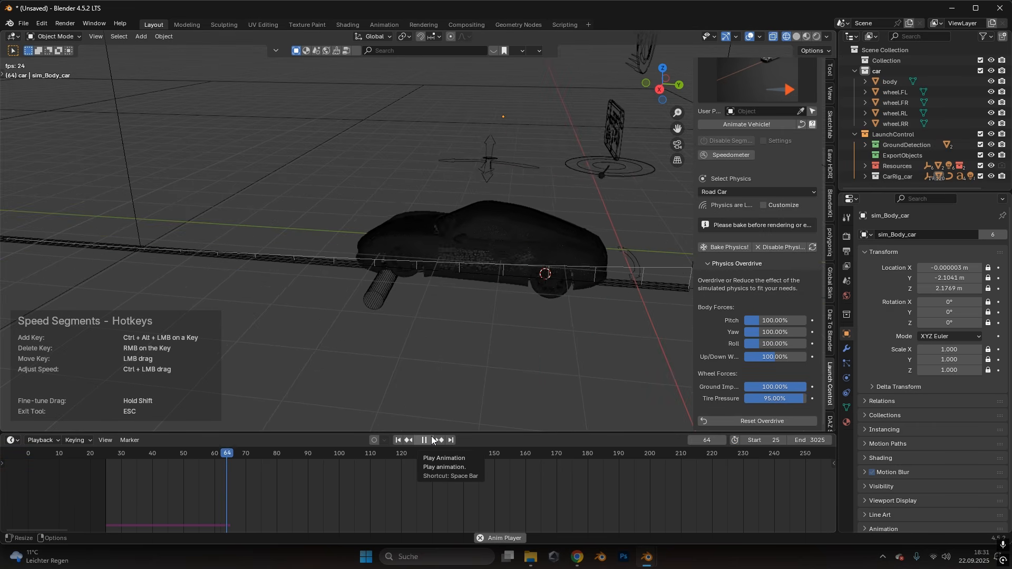
pyautogui.click(433, 440)
pyautogui.scroll(-3, 457, 294)
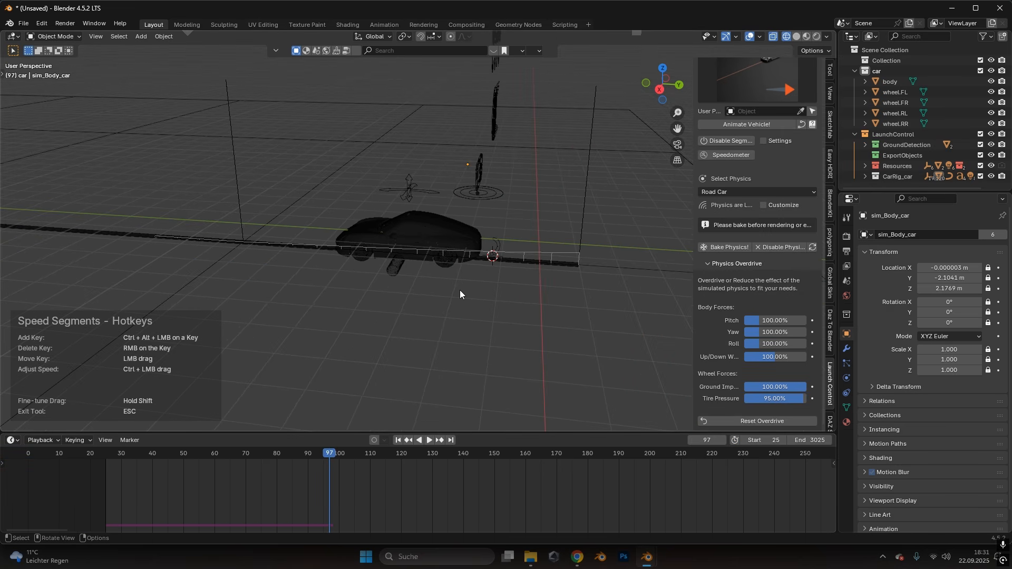
# Step: Browse the available Launch Control animation presets without changing the current one
pyautogui.scroll(5, 799, 167)
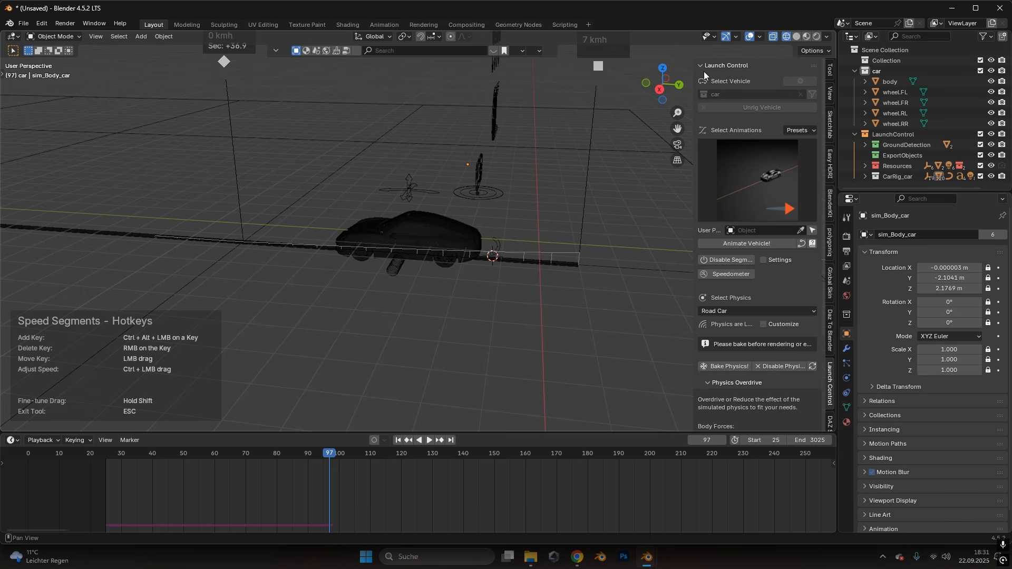
pyautogui.click(759, 192)
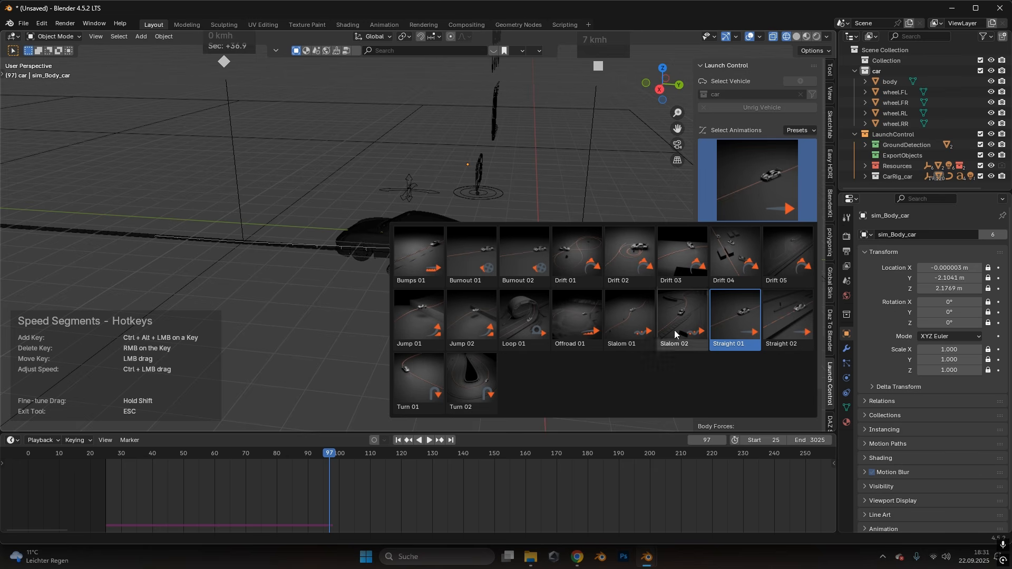
pyautogui.moveTo(308, 318); pyautogui.dragTo(282, 165, button='middle')
pyautogui.hotkey('shift', 'a')
pyautogui.scroll(-2, 373, 333)
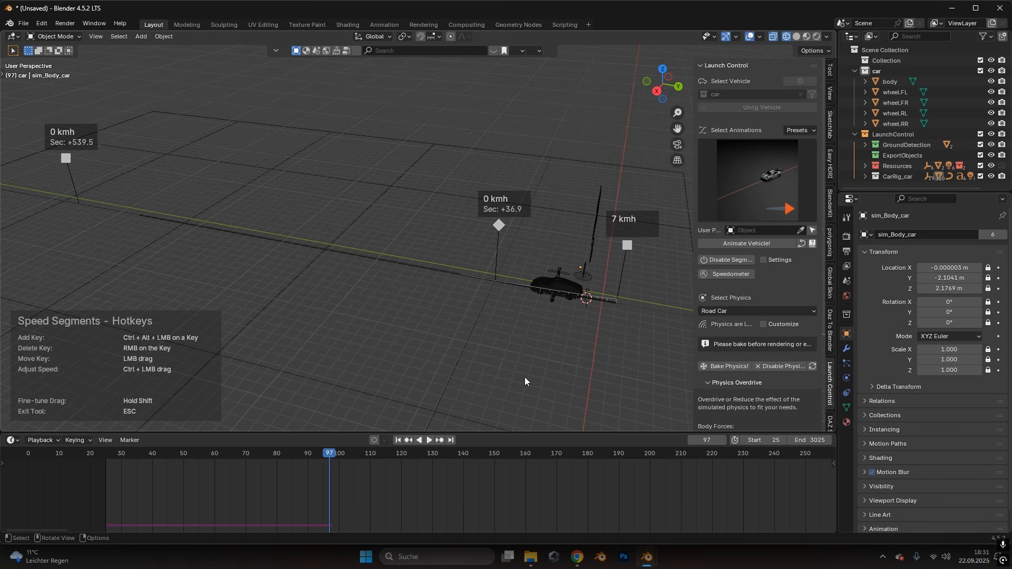
pyautogui.moveTo(429, 326); pyautogui.dragTo(451, 301, button='middle')
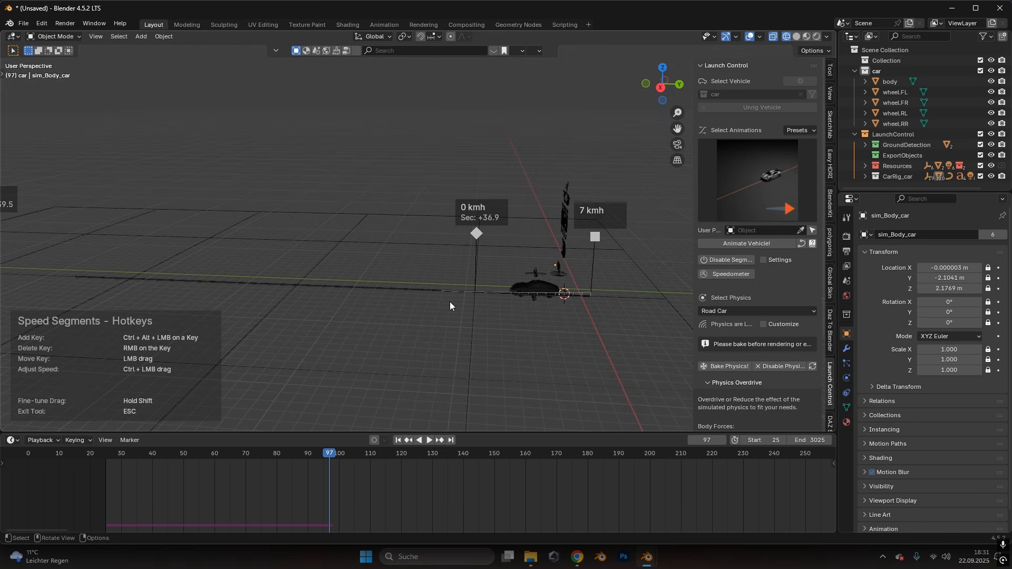
pyautogui.scroll(3, 622, 298)
pyautogui.keyDown('shift'); pyautogui.moveTo(614, 303); pyautogui.dragTo(491, 229, button='middle'); pyautogui.keyUp('shift')
pyautogui.scroll(2, 490, 229)
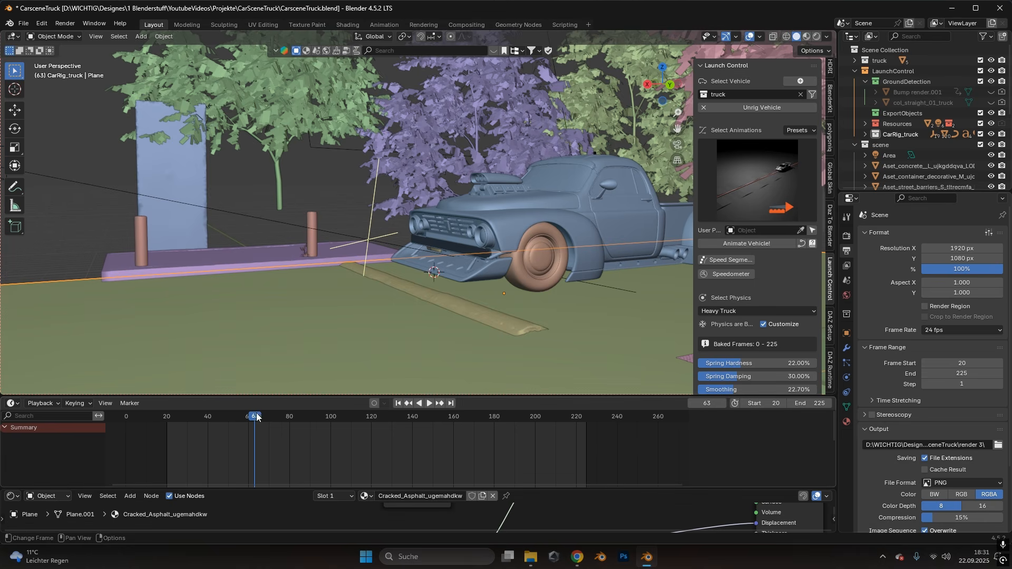
# Step: In the CarsceneTruck file, scrub the truck animation to frame 97 and examine the whole scene
pyautogui.moveTo(201, 420); pyautogui.dragTo(324, 416)
pyautogui.scroll(-6, 387, 299)
pyautogui.moveTo(423, 233); pyautogui.dragTo(396, 274, button='middle')
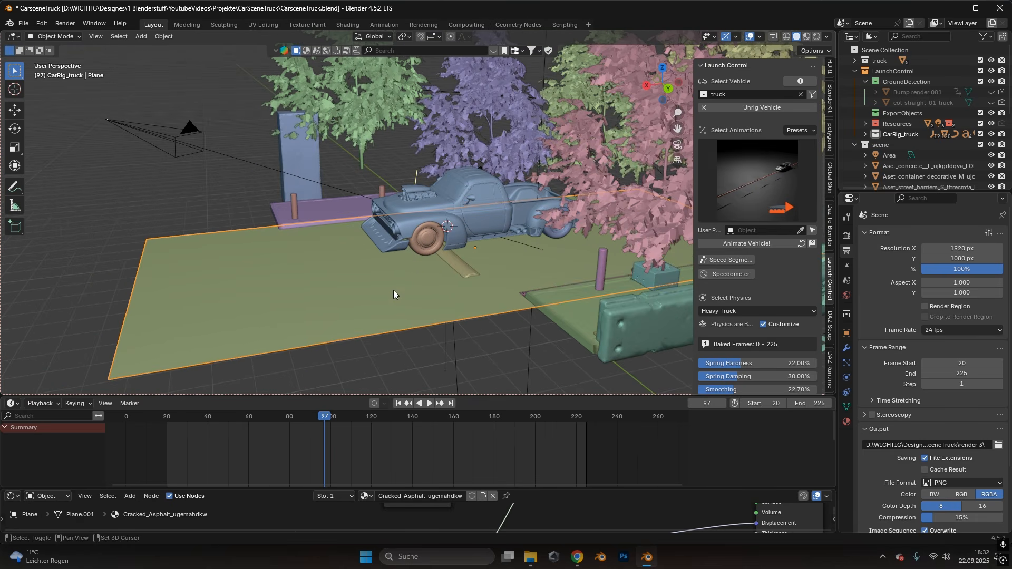
# Step: Hide everything except the selected ground plane and examine its cracked asphalt surface in rendered shading
pyautogui.hotkey('shift', 'h')
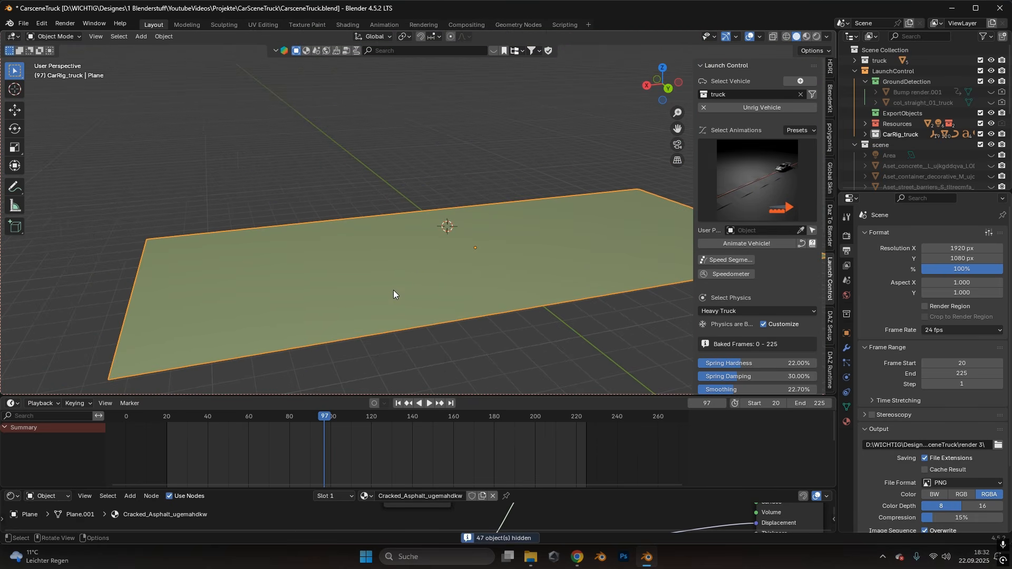
pyautogui.click(816, 37)
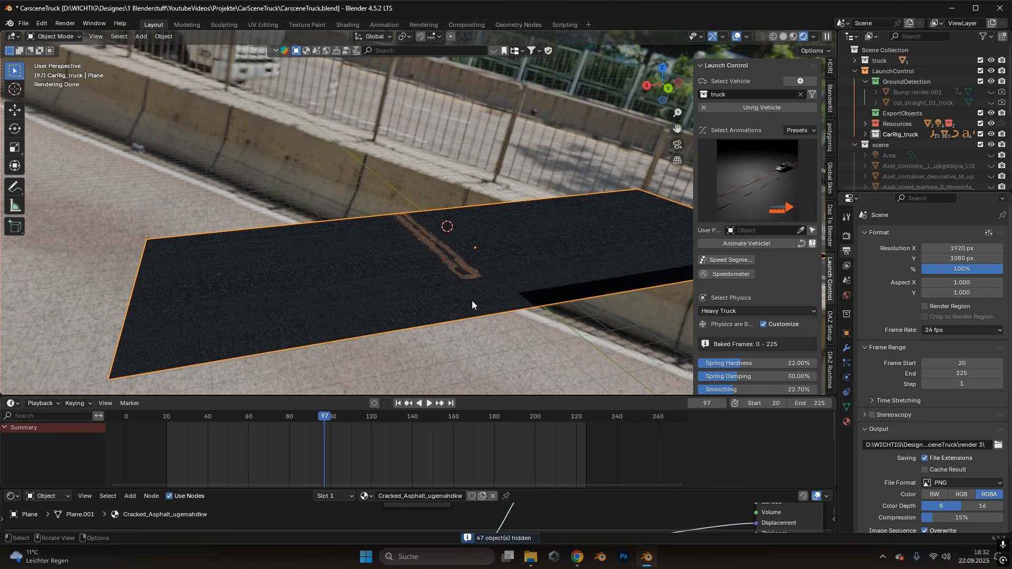
pyautogui.moveTo(473, 305); pyautogui.dragTo(445, 226, button='middle')
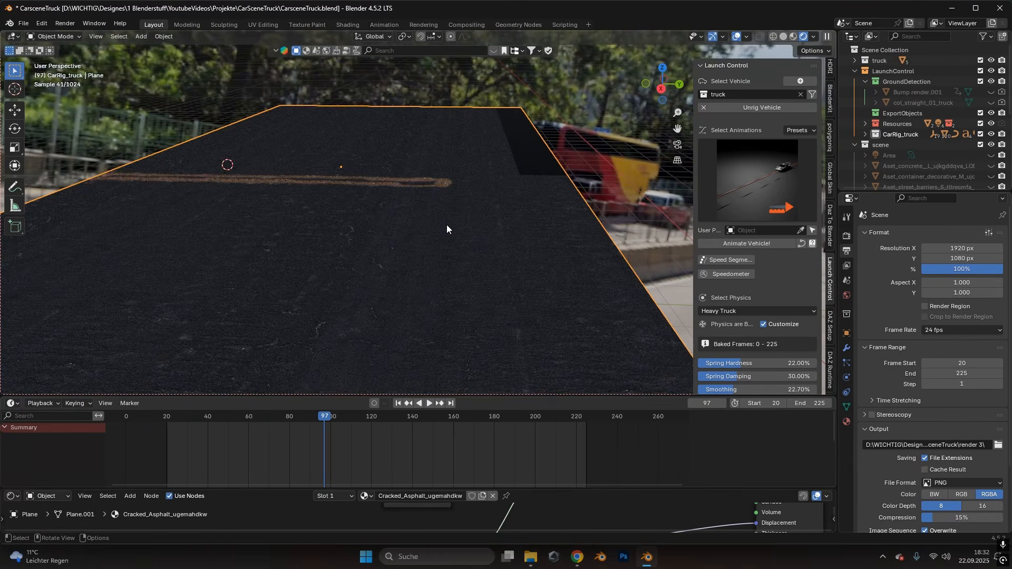
pyautogui.scroll(4, 511, 274)
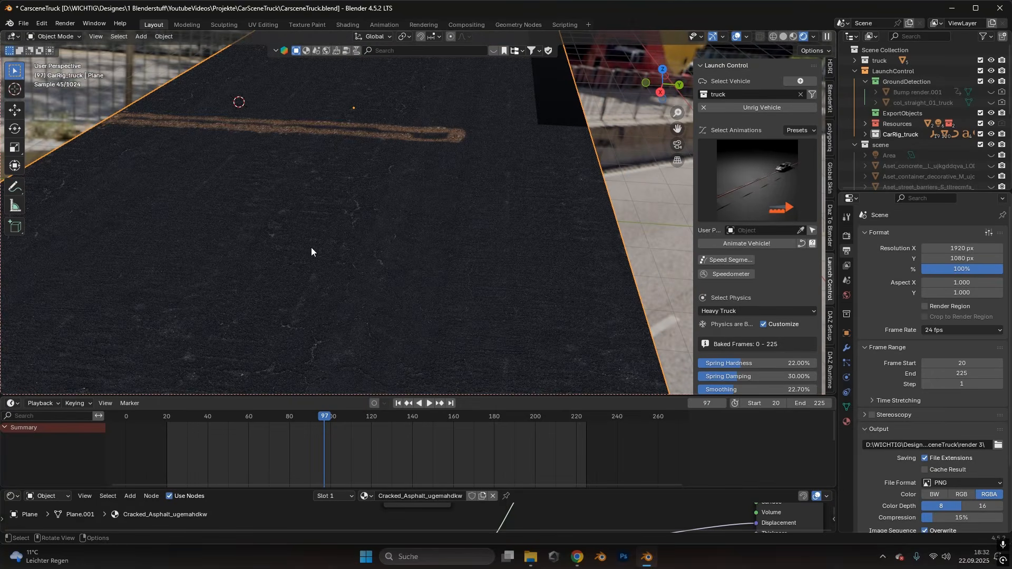
pyautogui.scroll(-5, 564, 294)
pyautogui.scroll(6, 391, 285)
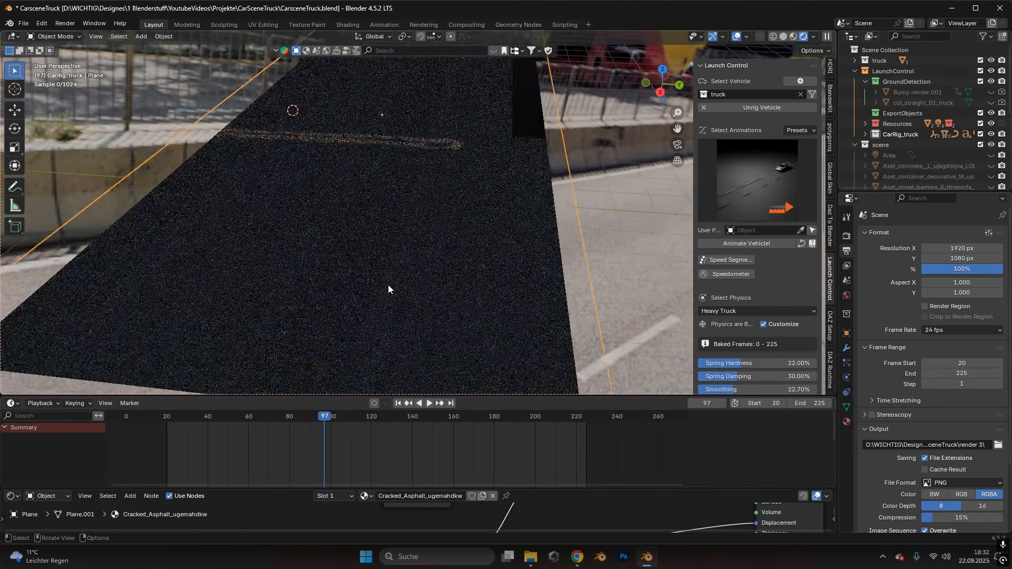
# Step: Search the computer for Bridge and switch to Quixel Bridge
pyautogui.moveTo(421, 290); pyautogui.dragTo(308, 290, button='middle')
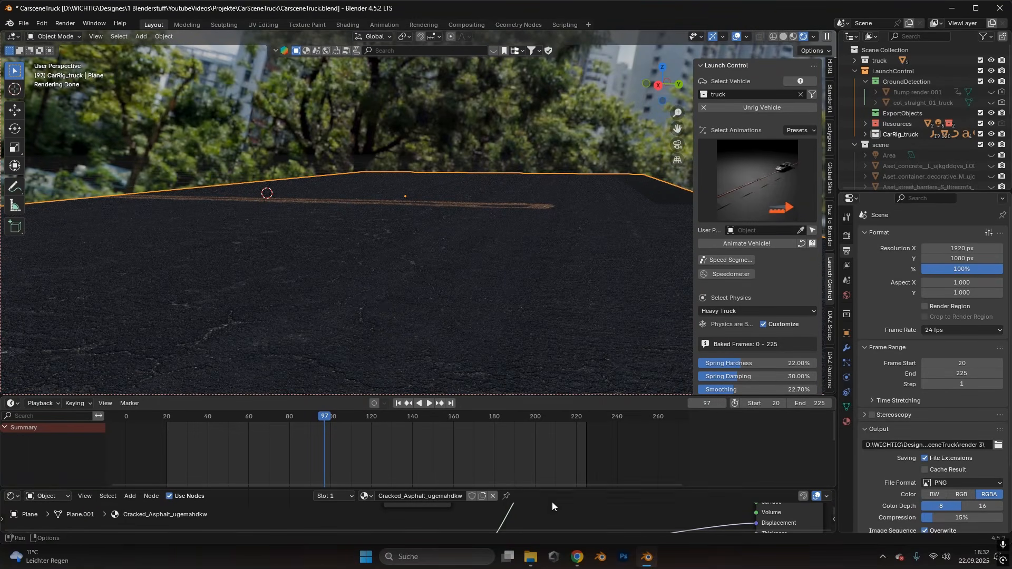
pyautogui.click(486, 557)
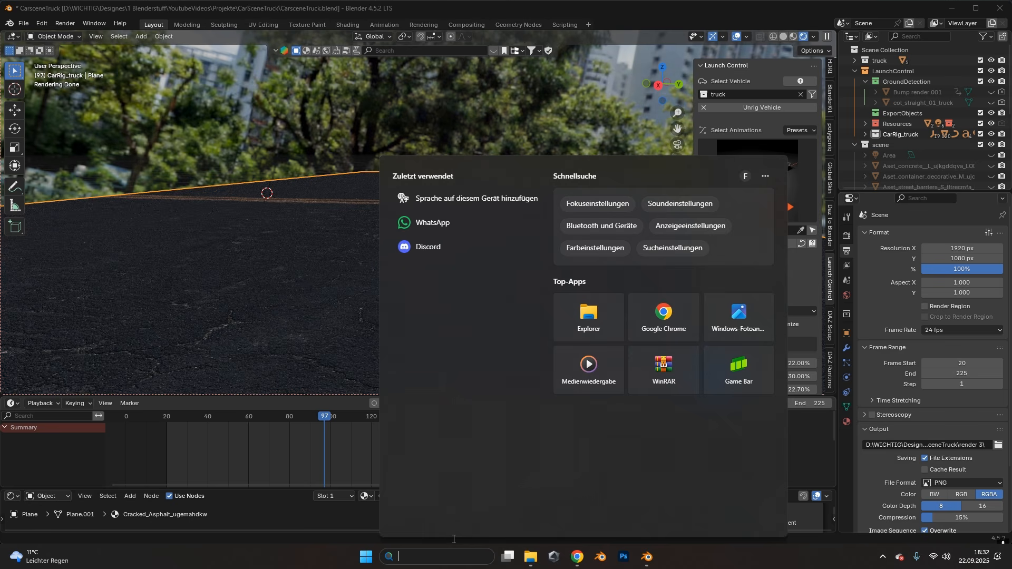
pyautogui.write('ridge')
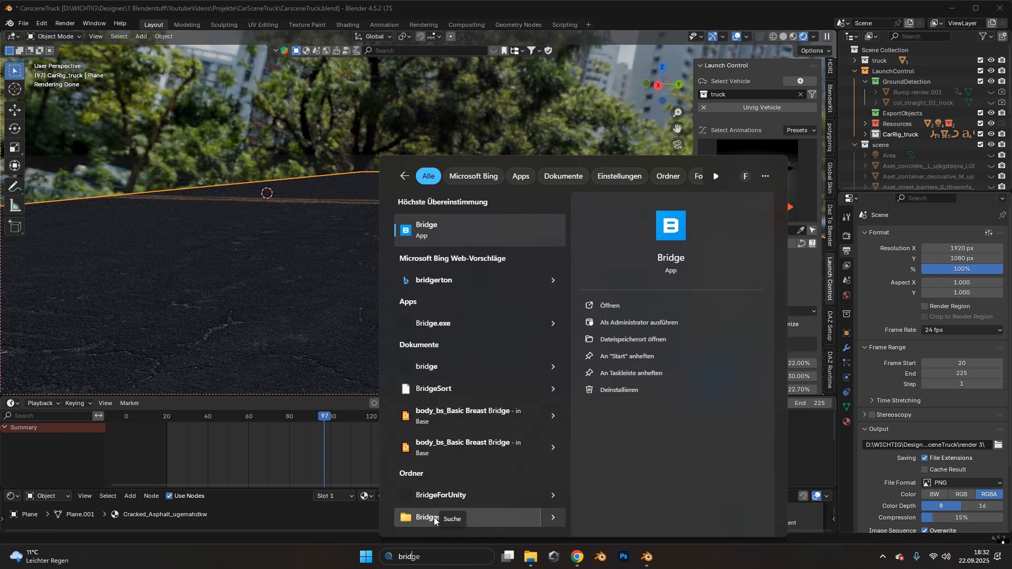
pyautogui.click(448, 238)
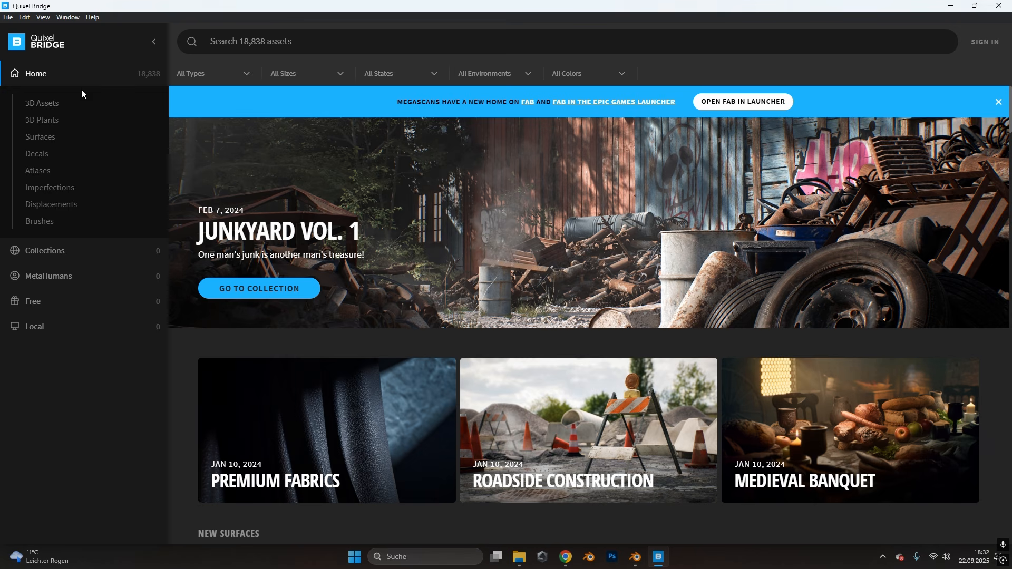
# Step: Browse the 3D Assets and Surfaces categories in Quixel Bridge, then return to the Blender scene
pyautogui.click(55, 106)
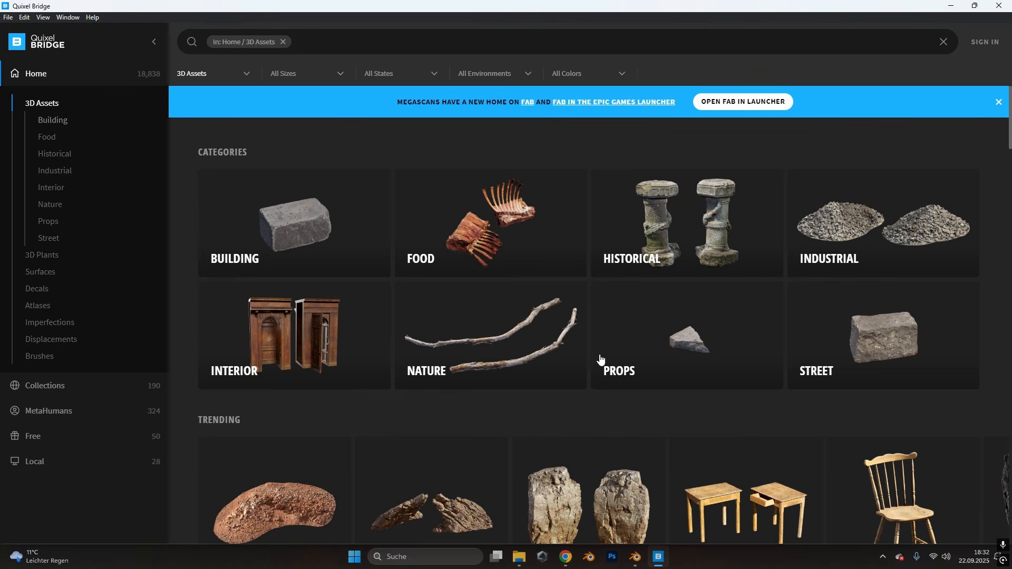
pyautogui.click(38, 272)
pyautogui.scroll(-2, 576, 369)
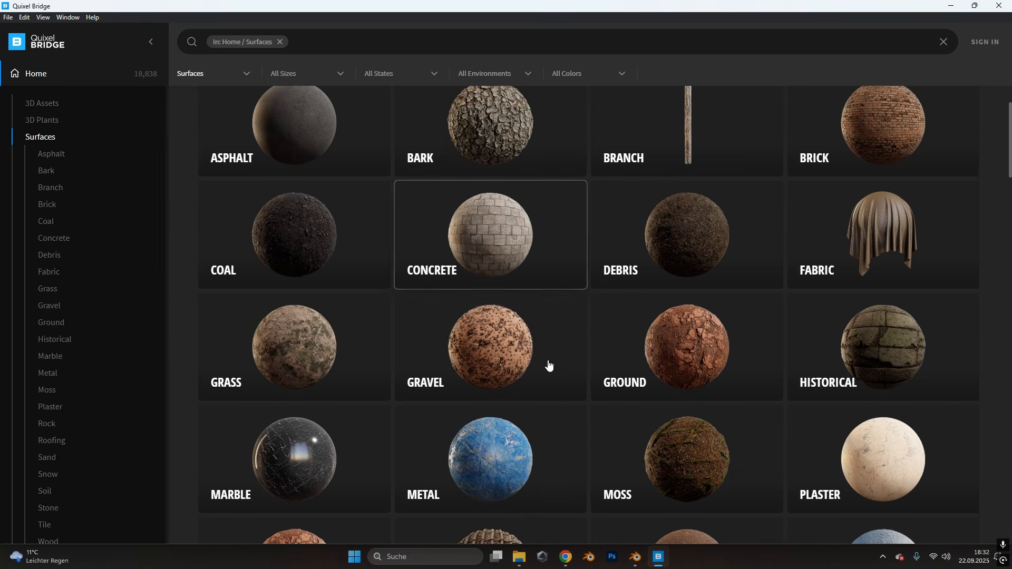
pyautogui.scroll(3, 550, 367)
pyautogui.scroll(-3, 571, 411)
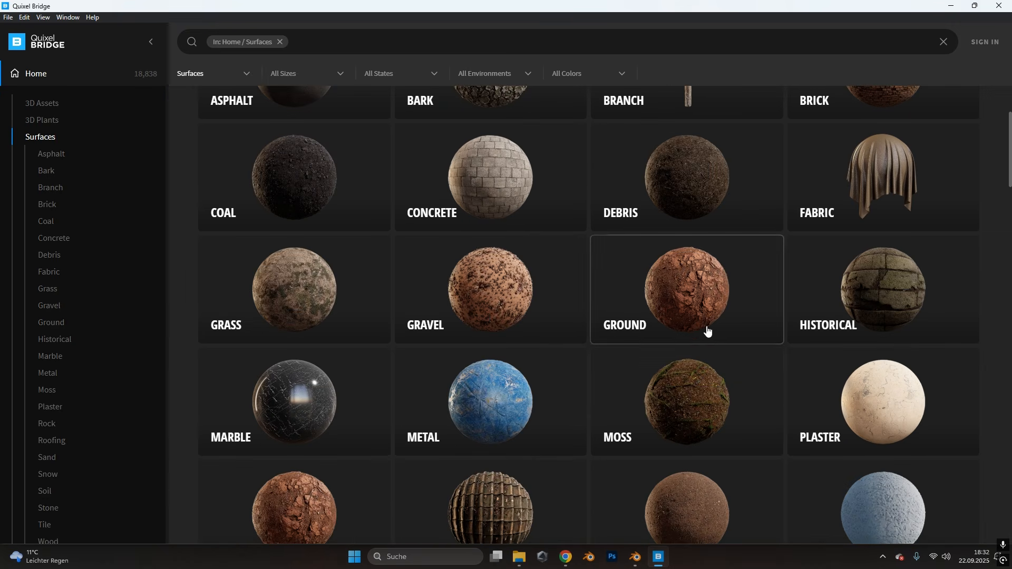
pyautogui.scroll(-3, 707, 331)
pyautogui.scroll(5, 707, 489)
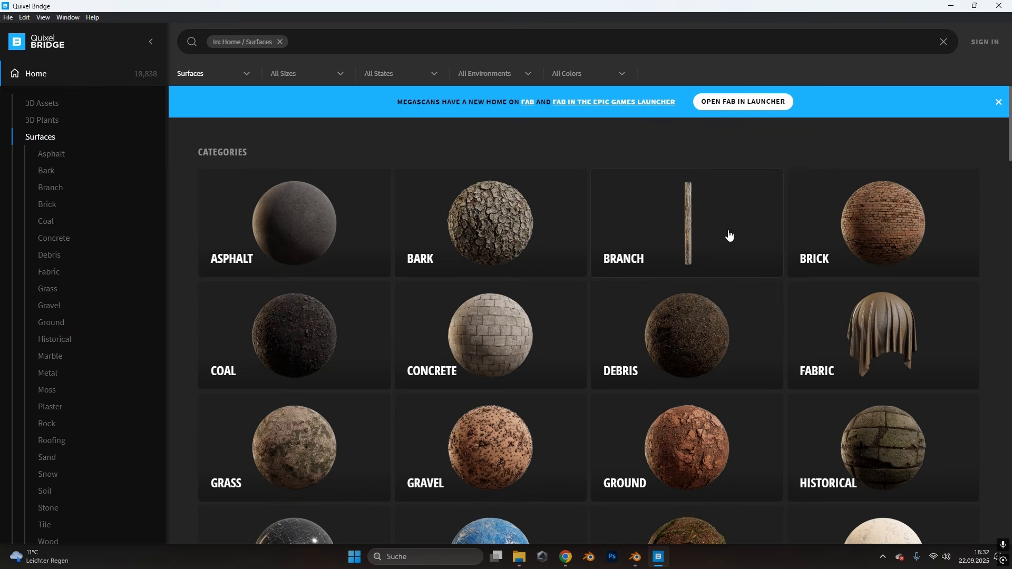
pyautogui.click(954, 2)
# Step: Unhide the Bump render speed bump on the asphalt plane and view it without selection highlighting
pyautogui.moveTo(361, 273); pyautogui.dragTo(470, 284, button='middle')
pyautogui.scroll(-3, 469, 285)
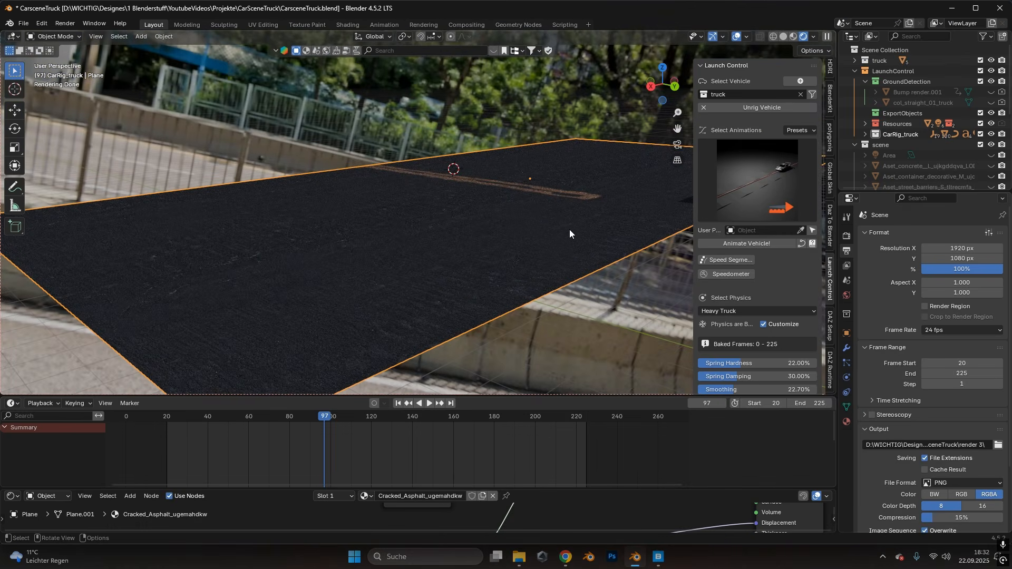
pyautogui.keyDown('shift'); pyautogui.moveTo(569, 229); pyautogui.dragTo(517, 252, button='middle'); pyautogui.keyUp('shift')
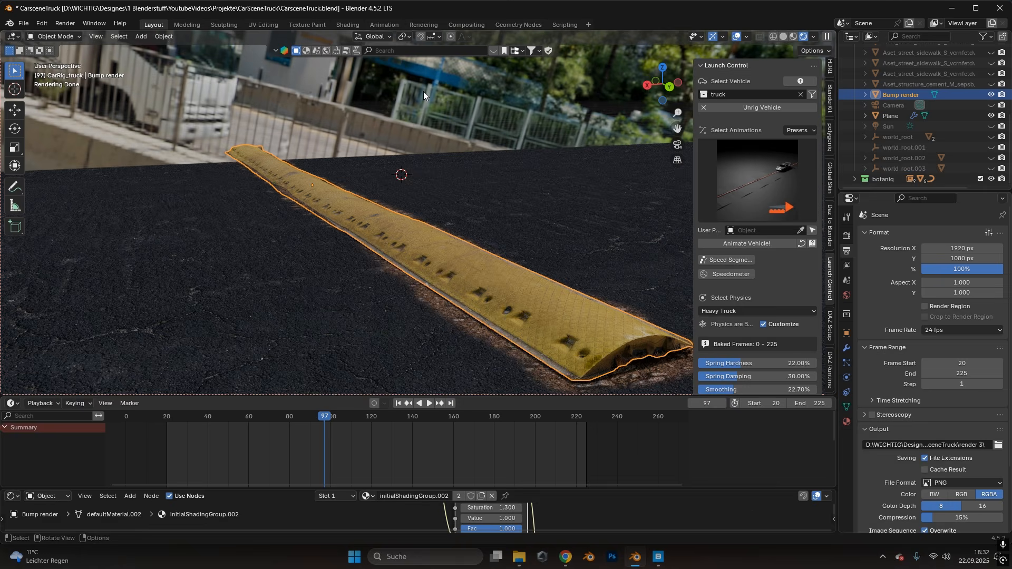
pyautogui.click(428, 100)
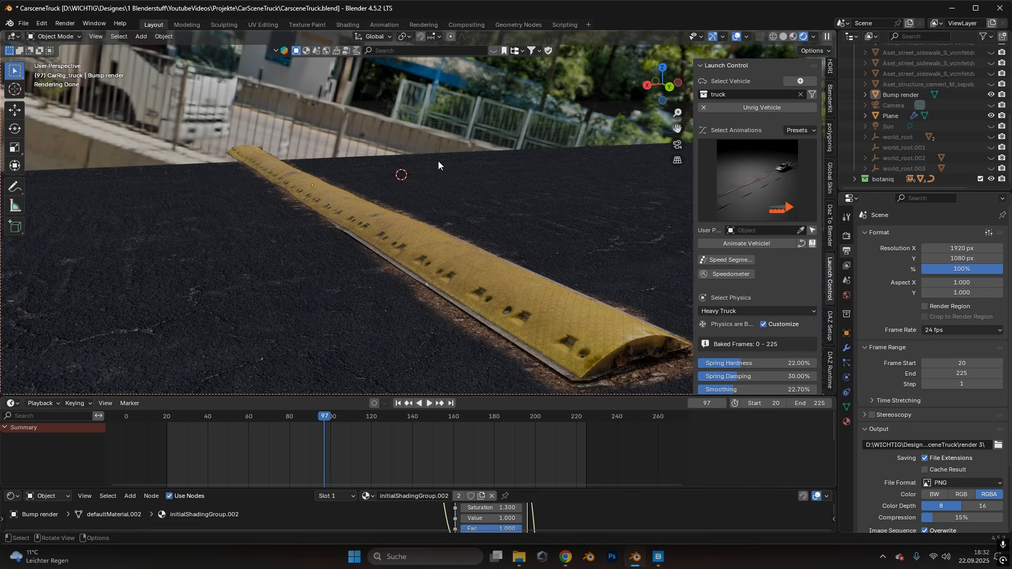
pyautogui.click(409, 261)
pyautogui.click(443, 109)
# Step: Examine up close how the yellow speed bump meets the surrounding asphalt and dirt
pyautogui.scroll(-2, 381, 231)
pyautogui.moveTo(382, 230); pyautogui.dragTo(248, 205, button='middle')
pyautogui.scroll(3, 348, 266)
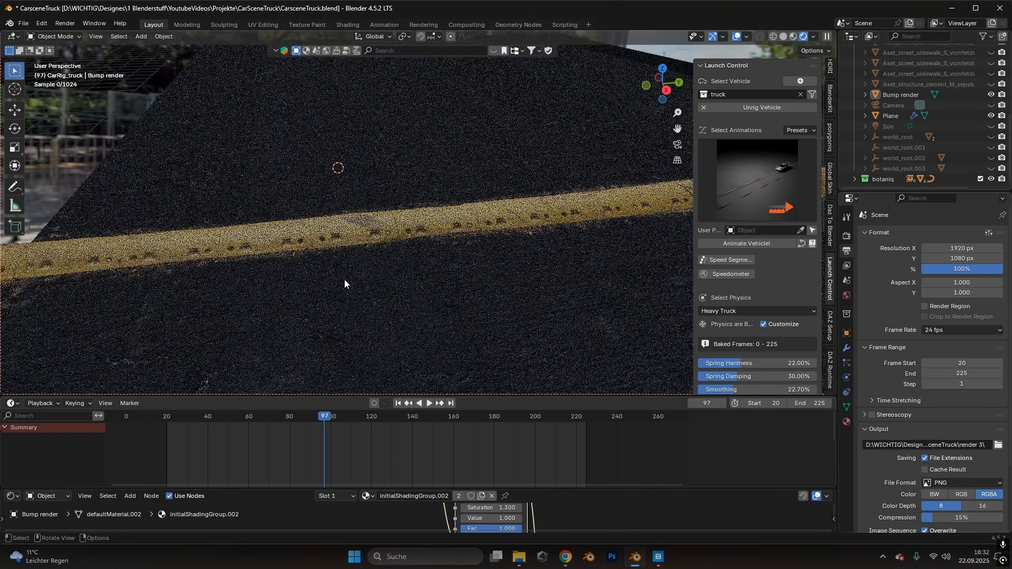
pyautogui.scroll(4, 407, 280)
pyautogui.keyDown('shift'); pyautogui.moveTo(344, 279); pyautogui.dragTo(469, 277, button='middle'); pyautogui.keyUp('shift')
pyautogui.keyDown('shift'); pyautogui.moveTo(469, 276); pyautogui.dragTo(560, 205, button='middle'); pyautogui.keyUp('shift')
pyautogui.moveTo(416, 239); pyautogui.dragTo(435, 254, button='middle')
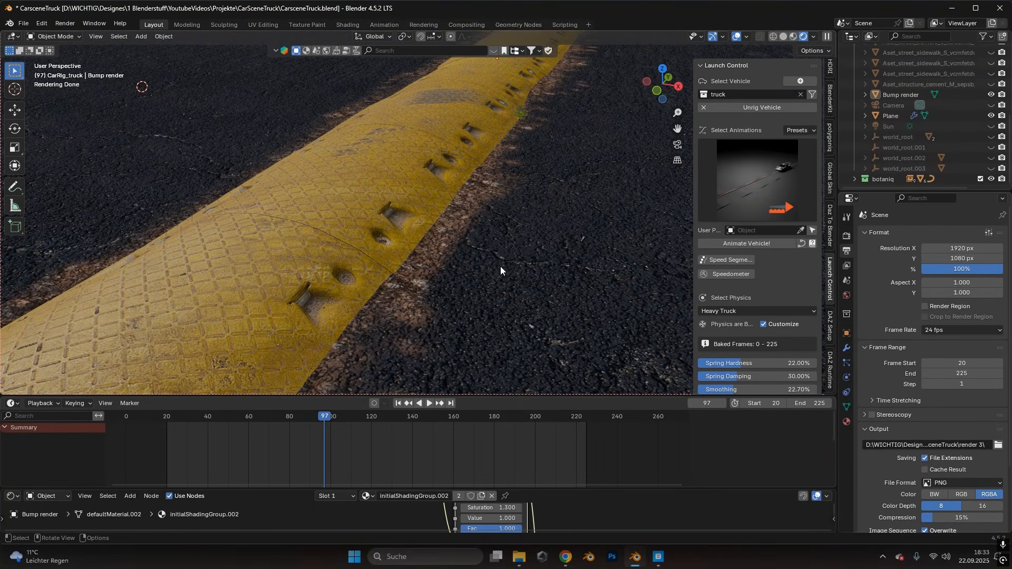
# Step: Select the ground plane and hide the Bump render object to expose the dirt strip beneath it
pyautogui.click(501, 267)
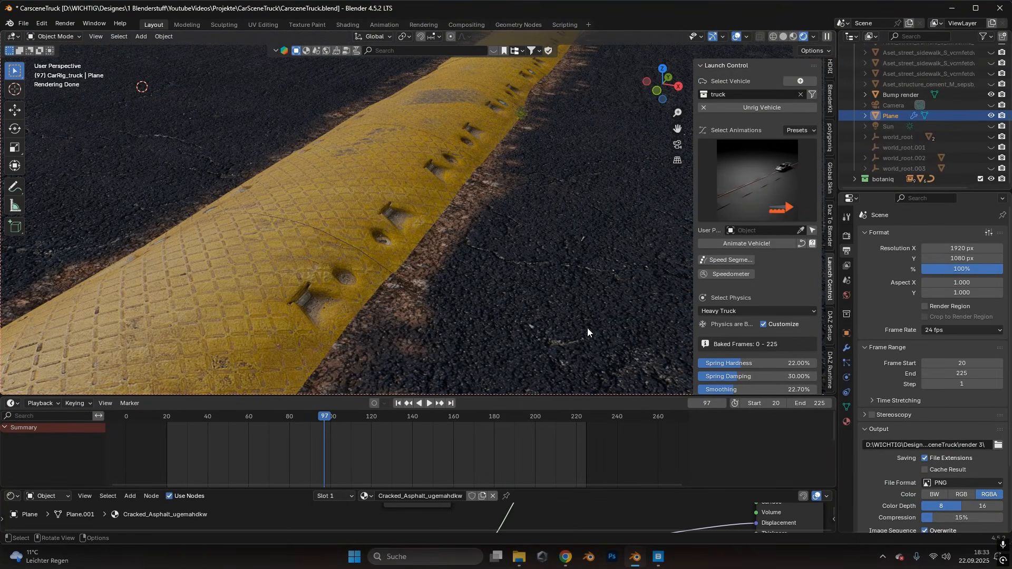
pyautogui.click(993, 95)
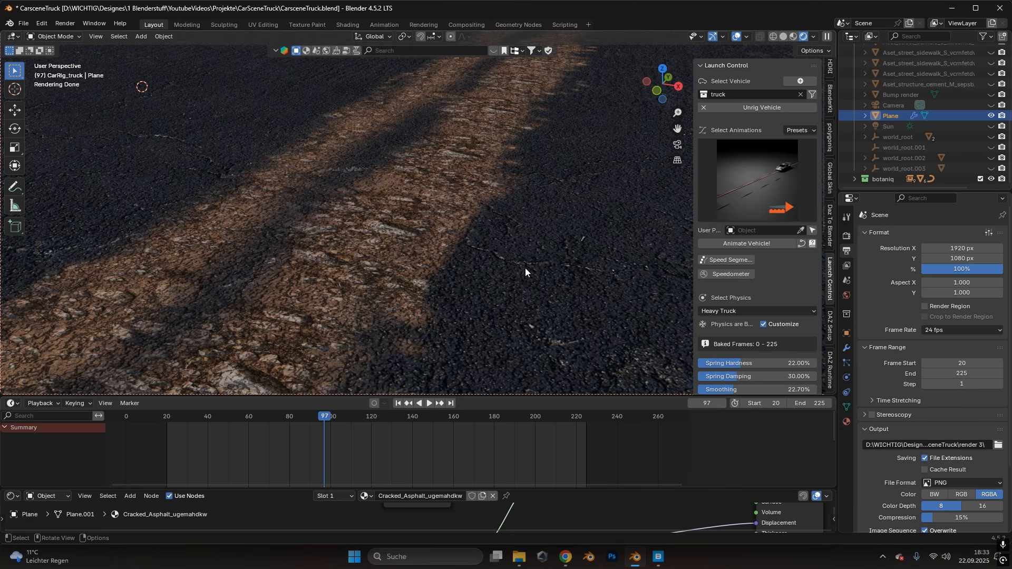
pyautogui.scroll(-3, 525, 271)
# Step: Turn the timeline area into a Shader Editor and enlarge it to show the plane's Cracked_Asphalt nodes
pyautogui.click(14, 404)
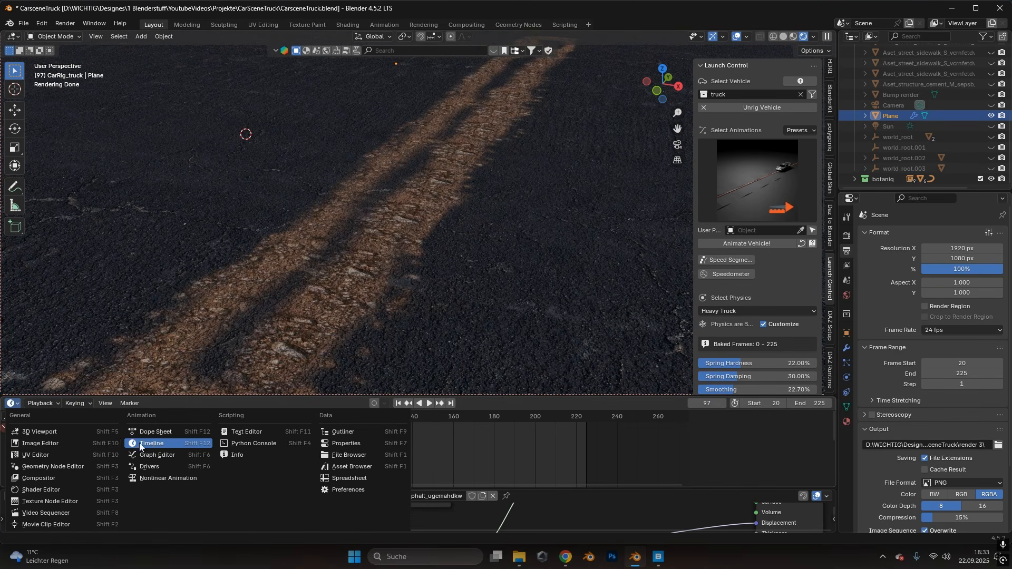
pyautogui.click(42, 490)
pyautogui.moveTo(330, 396); pyautogui.dragTo(330, 310)
pyautogui.scroll(6, 528, 403)
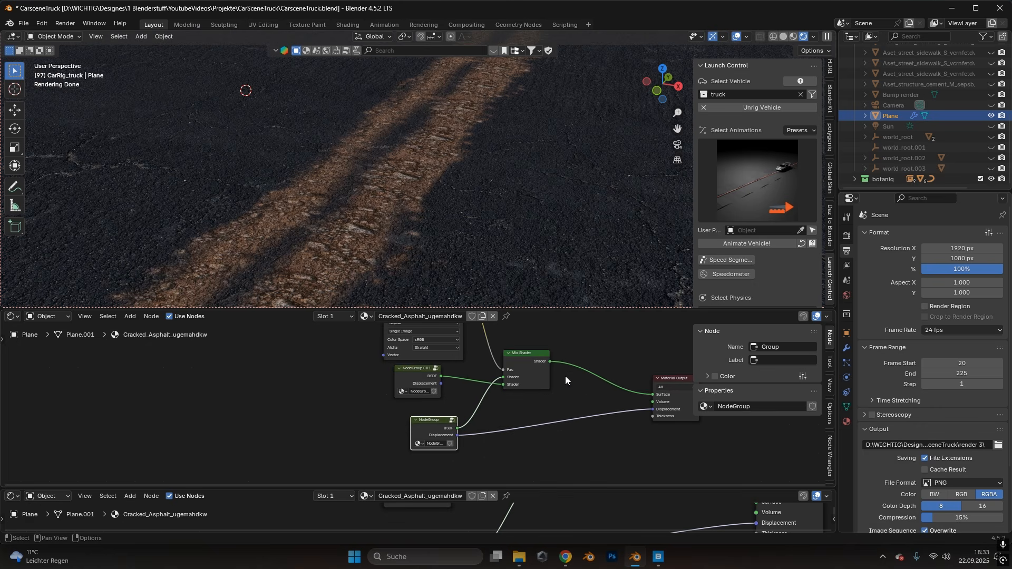
pyautogui.scroll(3, 553, 396)
# Step: Examine the two material node groups feeding the Mix Shader, looking inside NodeGroup and leaving it again
pyautogui.click(432, 364)
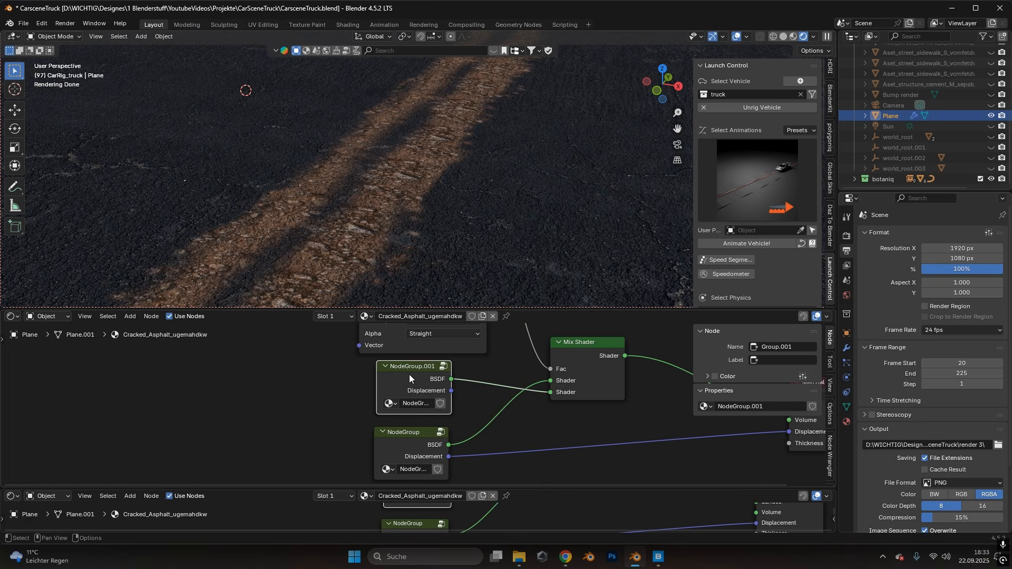
pyautogui.click(417, 430)
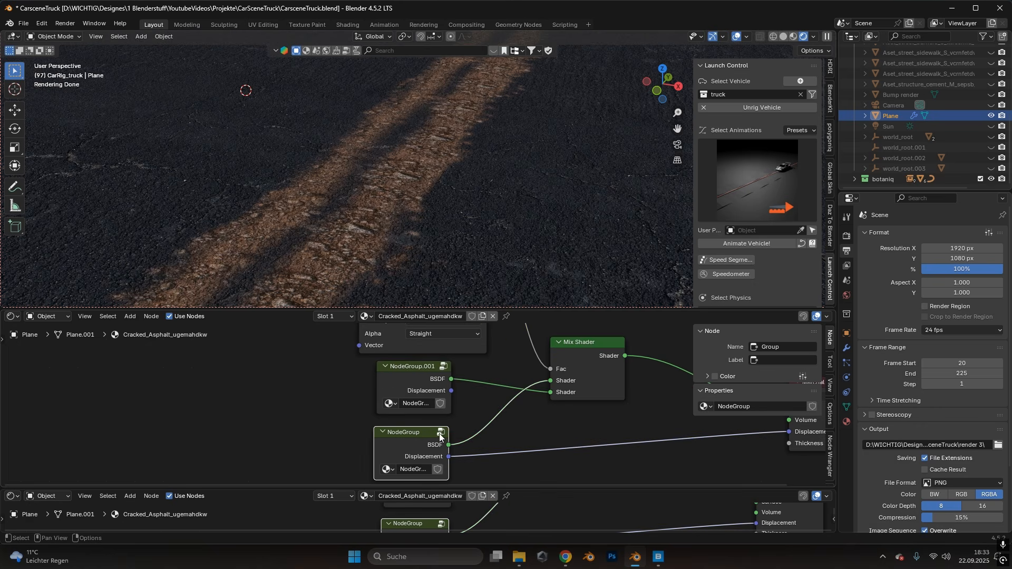
pyautogui.moveTo(501, 441); pyautogui.dragTo(502, 436, button='middle')
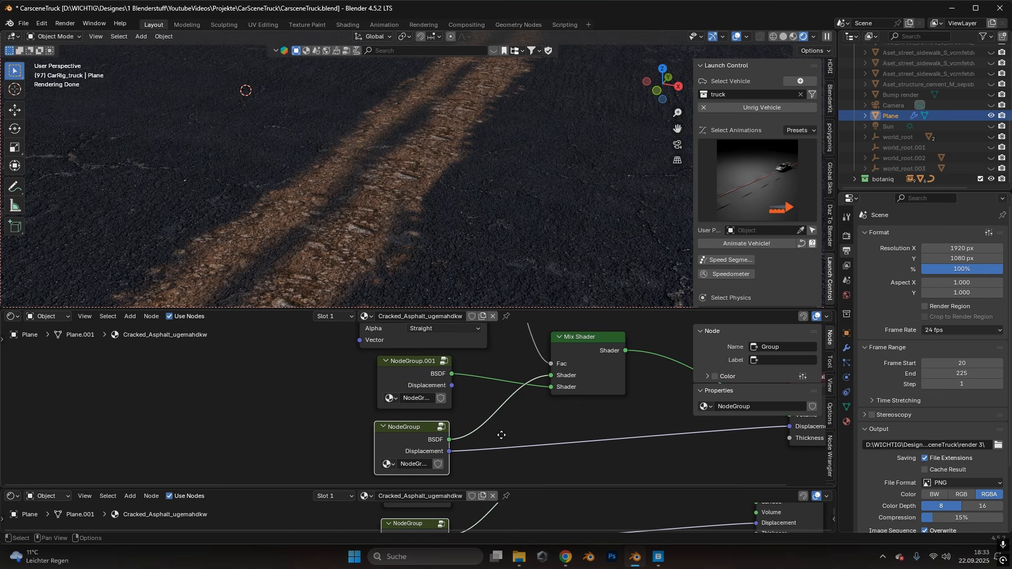
pyautogui.click(443, 428)
pyautogui.scroll(-3, 444, 423)
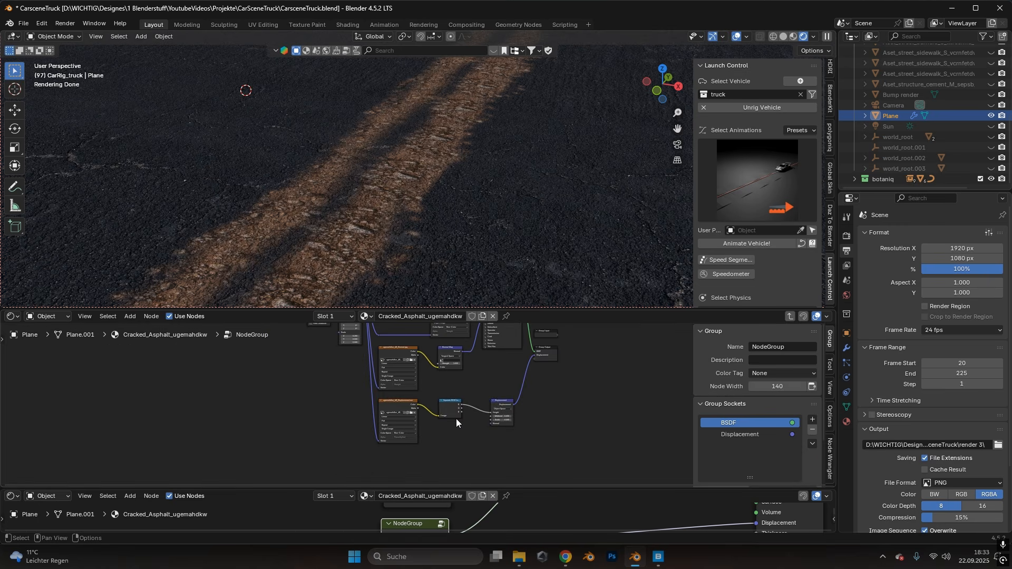
pyautogui.scroll(2, 456, 418)
pyautogui.scroll(1, 497, 428)
pyautogui.moveTo(499, 428); pyautogui.dragTo(406, 411, button='middle')
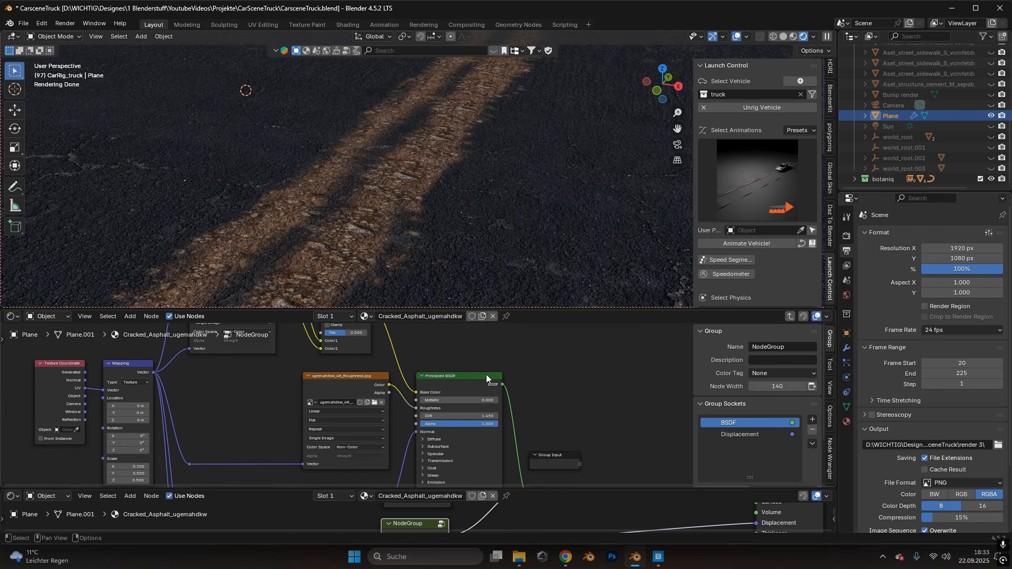
pyautogui.press('Tab')
# Step: Examine the Mix Shader and preview the blend image texture that drives its factor on the plane
pyautogui.moveTo(517, 412); pyautogui.dragTo(439, 398, button='middle')
pyautogui.scroll(4, 445, 403)
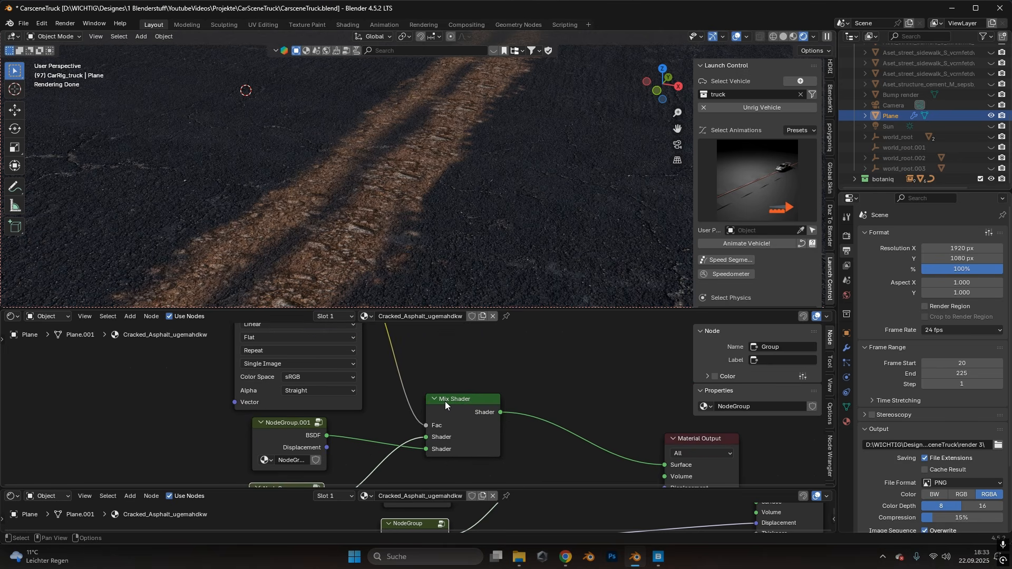
pyautogui.moveTo(441, 411); pyautogui.dragTo(484, 380)
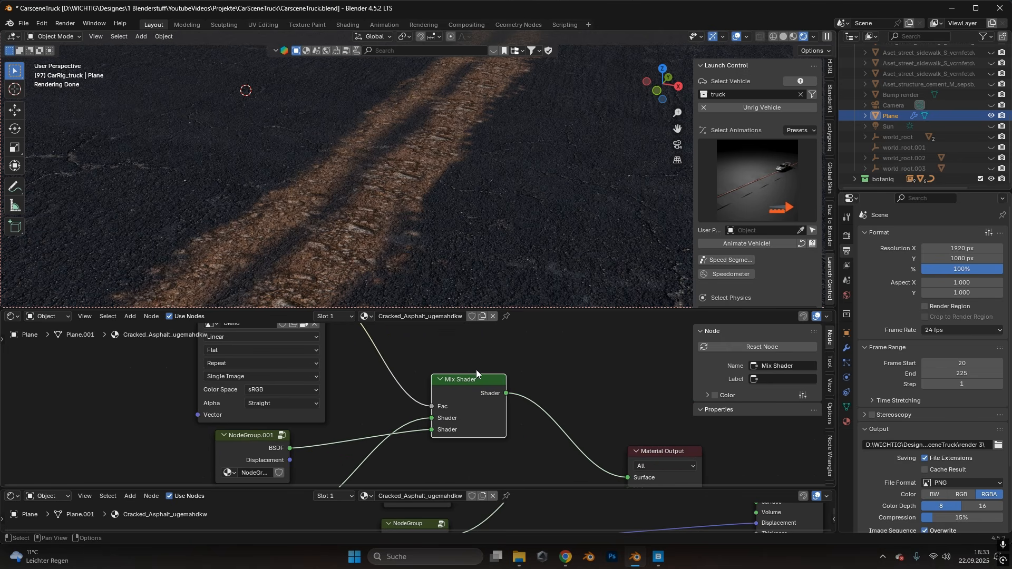
pyautogui.moveTo(476, 374); pyautogui.dragTo(606, 469, button='middle')
pyautogui.click(402, 374)
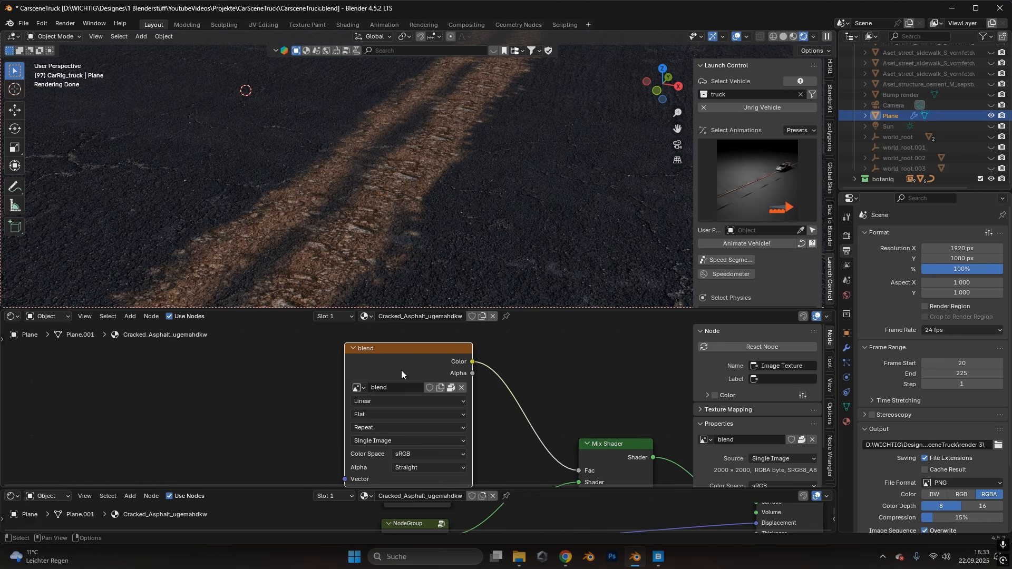
pyautogui.keyDown('ctrl'); pyautogui.keyDown('shift'); pyautogui.click(403, 360); pyautogui.keyUp('shift'); pyautogui.keyUp('ctrl')
pyautogui.moveTo(404, 284)
pyautogui.mouseDown(button='middle')
pyautogui.moveTo(404, 220)
pyautogui.moveTo(445, 149)
pyautogui.moveTo(417, 157)
pyautogui.moveTo(423, 195)
pyautogui.mouseUp(button='middle')
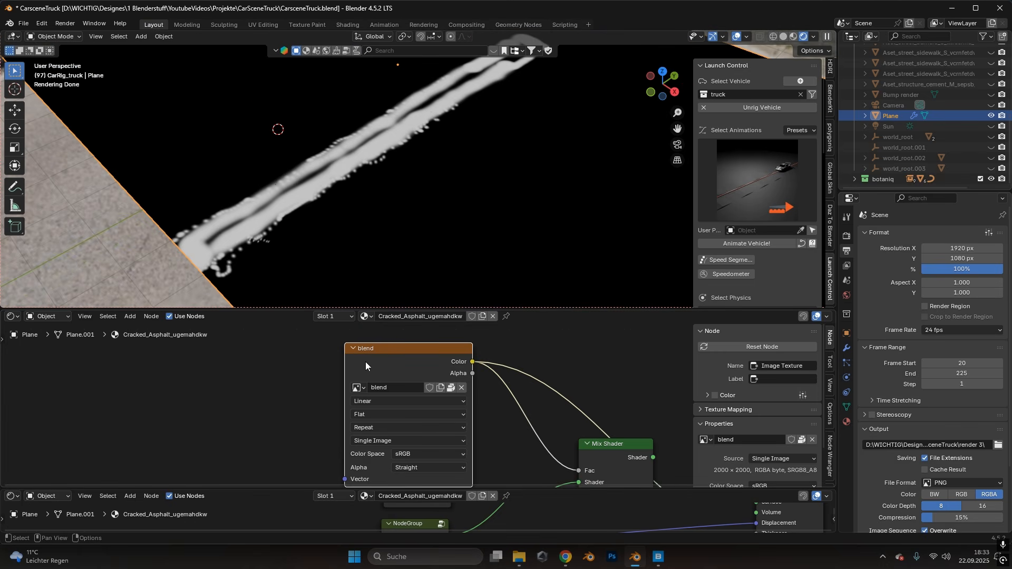
# Step: Add an Image Texture node and place it near the blend texture node
pyautogui.moveTo(580, 341); pyautogui.dragTo(517, 350, button='middle')
pyautogui.rightClick(518, 350)
pyautogui.click(569, 350)
pyautogui.hotkey('shift', 'a')
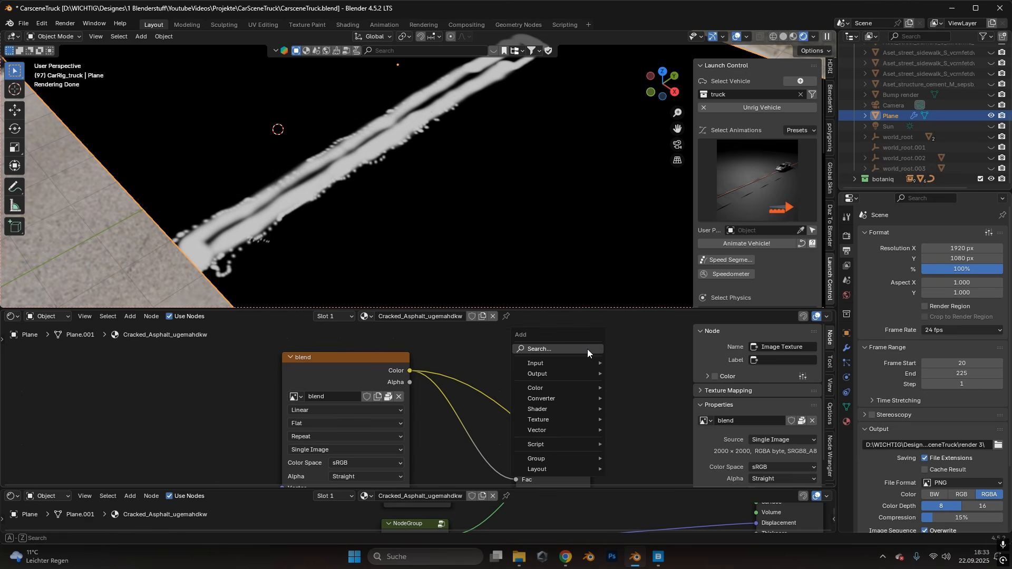
pyautogui.click(587, 350)
pyautogui.write('image')
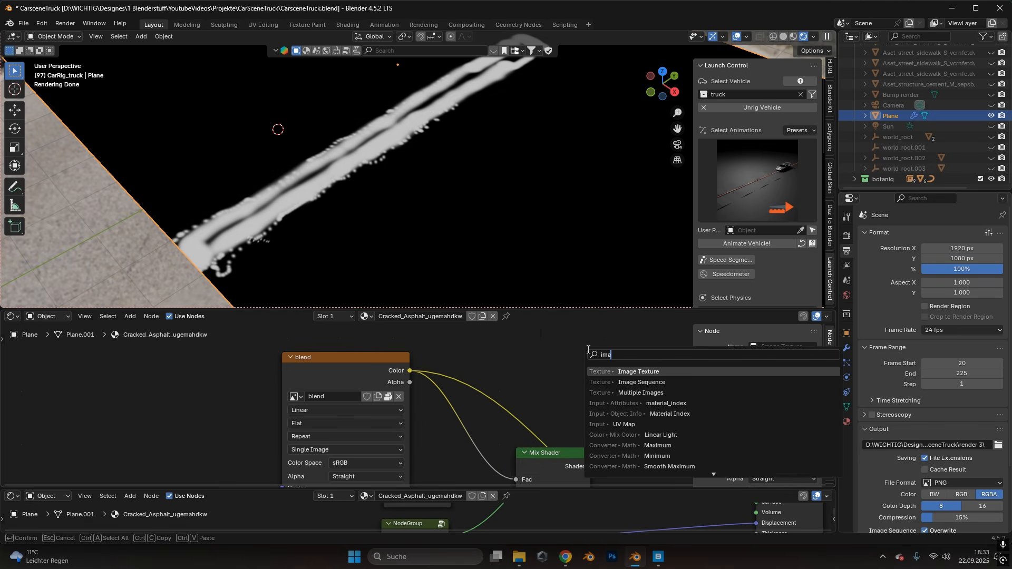
pyautogui.click(628, 372)
pyautogui.click(491, 384)
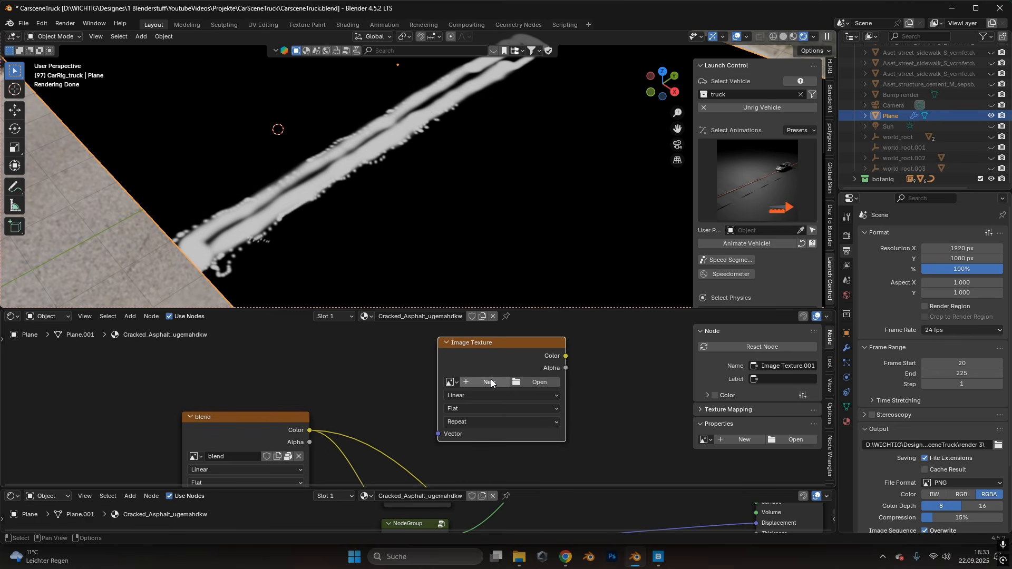
# Step: Create a blank black 1024 × 1024 px image in the new Image Texture node and preview it on the plane
pyautogui.click(492, 382)
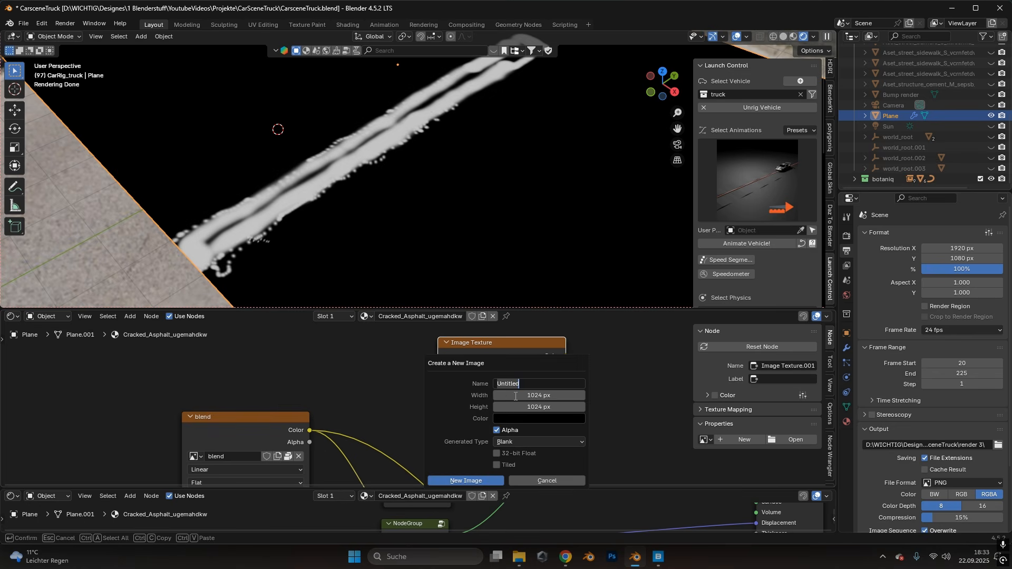
pyautogui.click(488, 481)
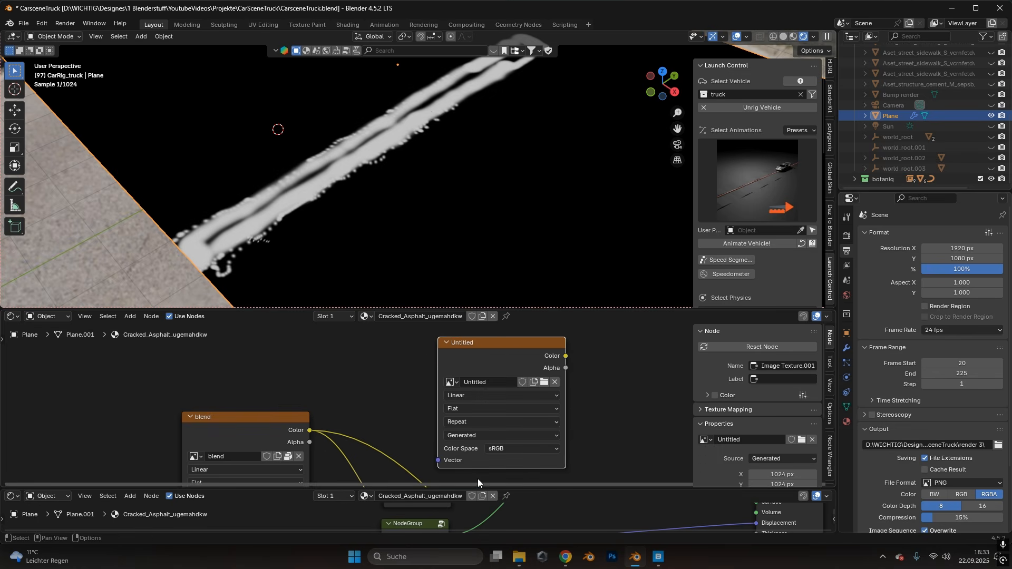
pyautogui.keyDown('ctrl'); pyautogui.keyDown('shift'); pyautogui.click(486, 353); pyautogui.keyUp('shift'); pyautogui.keyUp('ctrl')
pyautogui.scroll(-1, 496, 366)
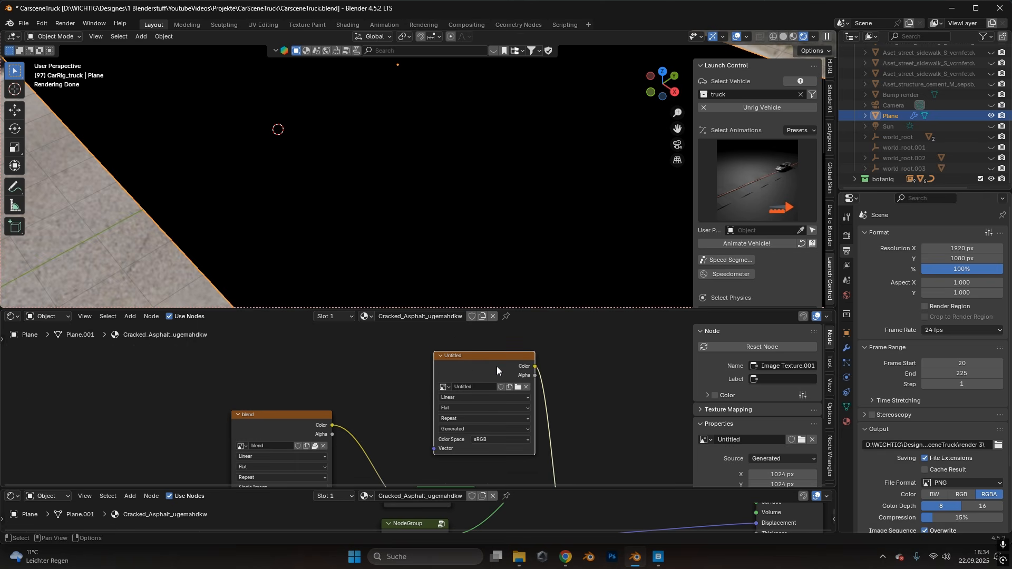
# Step: Switch the plane to Texture Paint mode and open the list of paintable texture slots
pyautogui.moveTo(508, 364); pyautogui.dragTo(373, 339, button='middle')
pyautogui.scroll(-2, 396, 169)
pyautogui.keyDown('shift'); pyautogui.moveTo(403, 153); pyautogui.dragTo(357, 174, button='middle'); pyautogui.keyUp('shift')
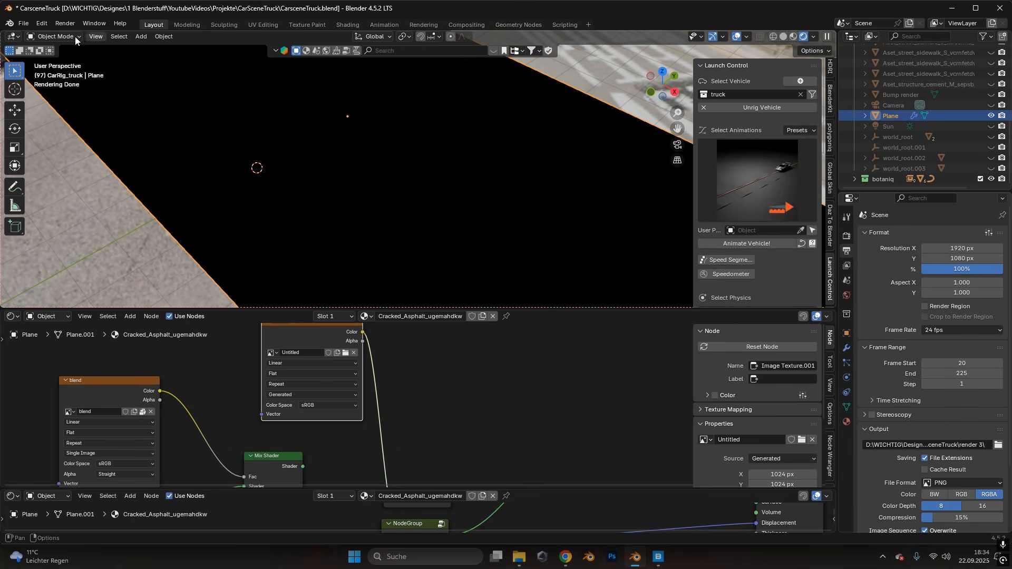
pyautogui.click(42, 35)
pyautogui.click(63, 106)
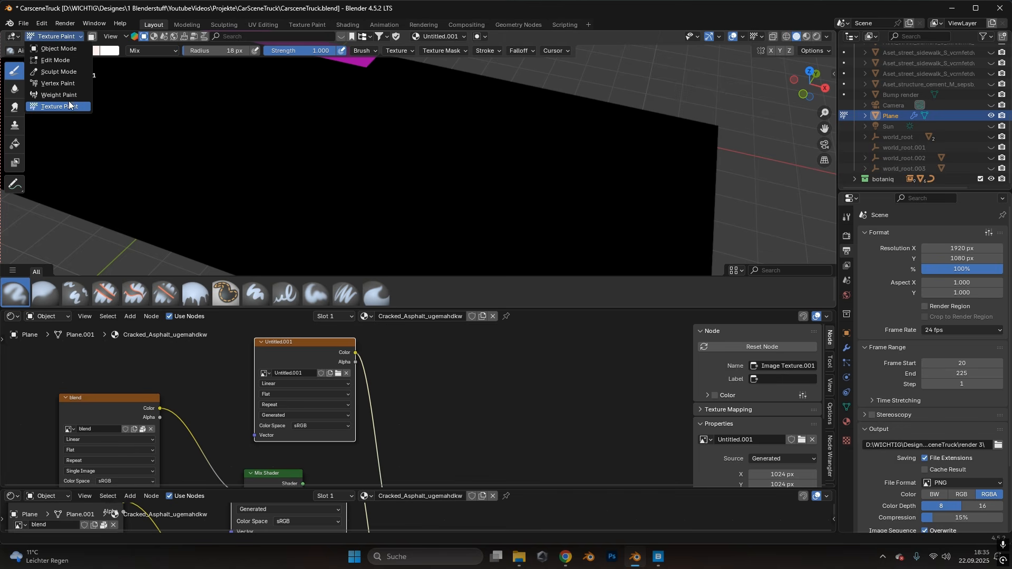
pyautogui.click(445, 41)
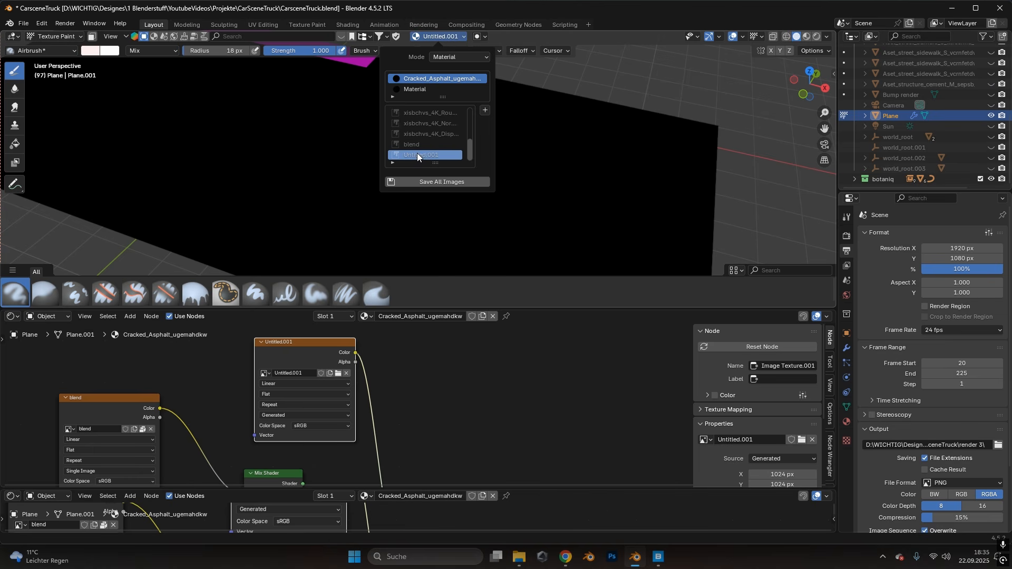
# Step: Set the brush color to white and paint scattered airbrush spots on the plane's black image texture
pyautogui.click(89, 51)
pyautogui.click(128, 105)
pyautogui.moveTo(235, 153)
pyautogui.mouseDown()
pyautogui.moveTo(291, 160)
pyautogui.moveTo(275, 180)
pyautogui.mouseUp()
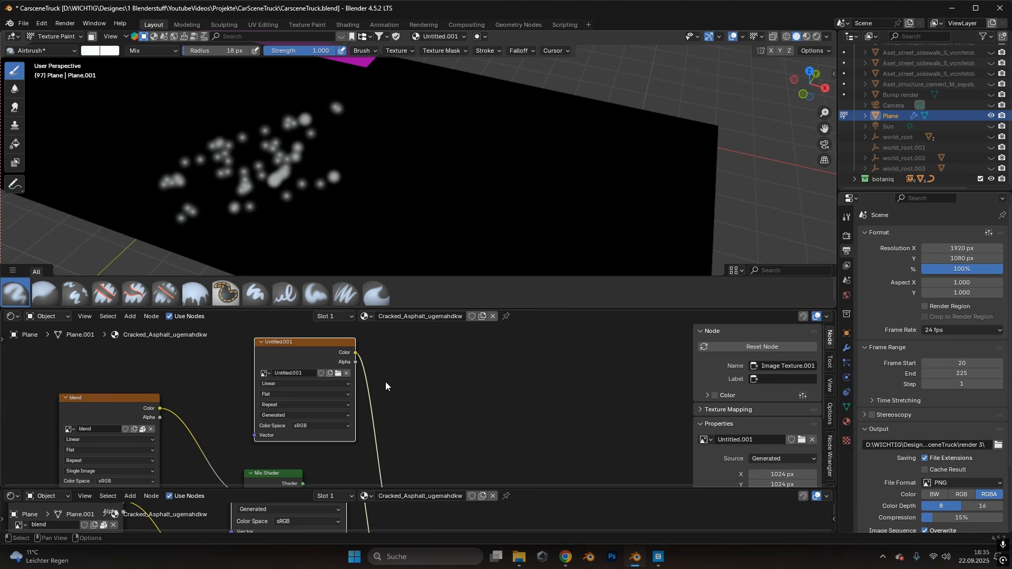
pyautogui.scroll(-1, 385, 384)
pyautogui.moveTo(295, 443); pyautogui.dragTo(373, 361, button='middle')
pyautogui.moveTo(250, 198)
pyautogui.mouseDown()
pyautogui.moveTo(295, 140)
pyautogui.moveTo(299, 168)
pyautogui.mouseUp()
pyautogui.moveTo(299, 168)
pyautogui.mouseDown(button='middle')
pyautogui.moveTo(337, 159)
pyautogui.moveTo(329, 176)
pyautogui.mouseUp(button='middle')
pyautogui.moveTo(302, 171); pyautogui.dragTo(285, 201)
pyautogui.click(268, 184)
# Step: Nudge the two ground node groups and connect the Mix Shader to the Material Output's surface
pyautogui.moveTo(276, 432); pyautogui.dragTo(314, 407, button='middle')
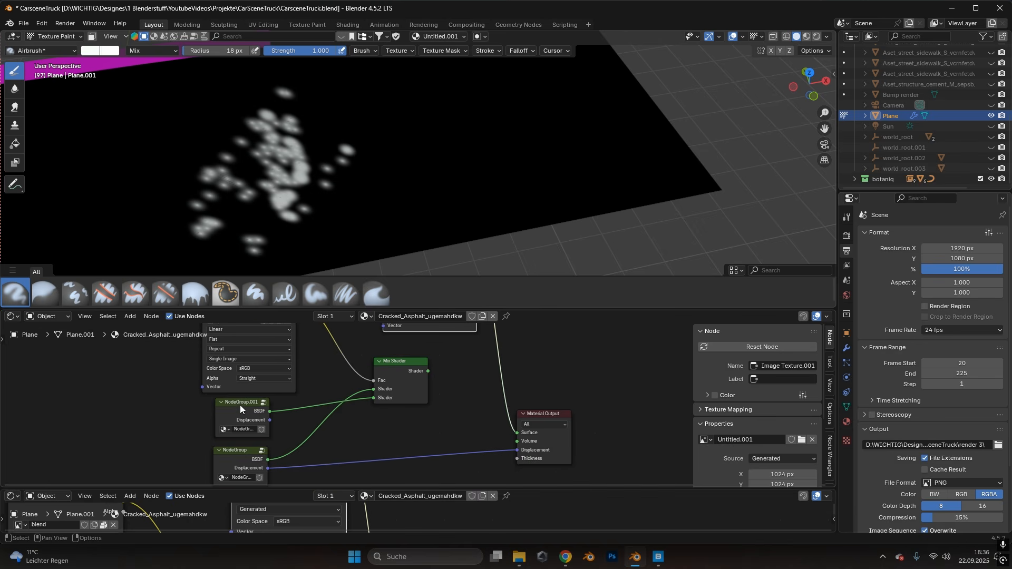
pyautogui.moveTo(233, 411); pyautogui.dragTo(230, 411)
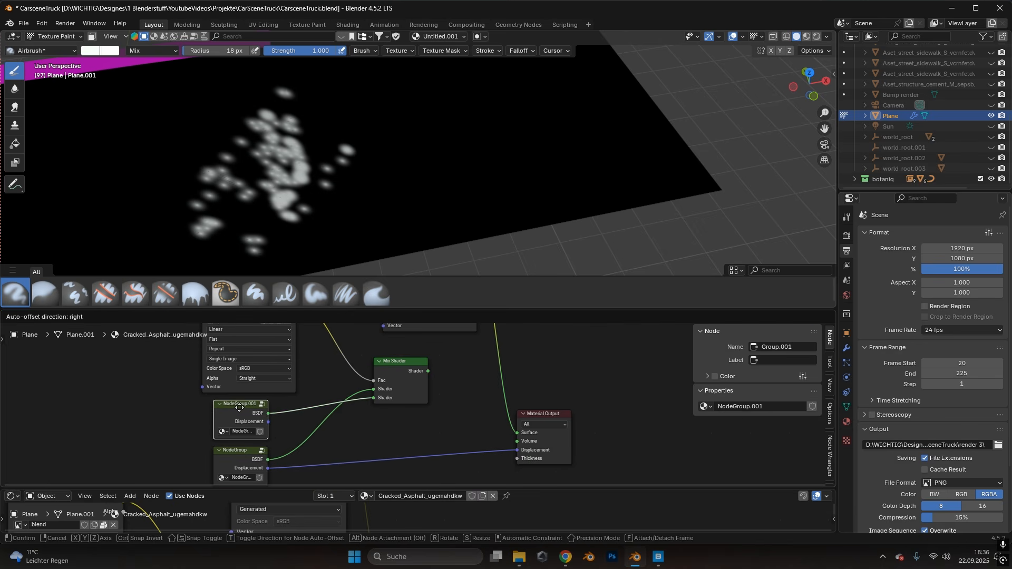
pyautogui.moveTo(264, 450); pyautogui.dragTo(266, 448)
pyautogui.keyDown('ctrl'); pyautogui.keyDown('shift'); pyautogui.click(400, 362); pyautogui.keyUp('shift'); pyautogui.keyUp('ctrl')
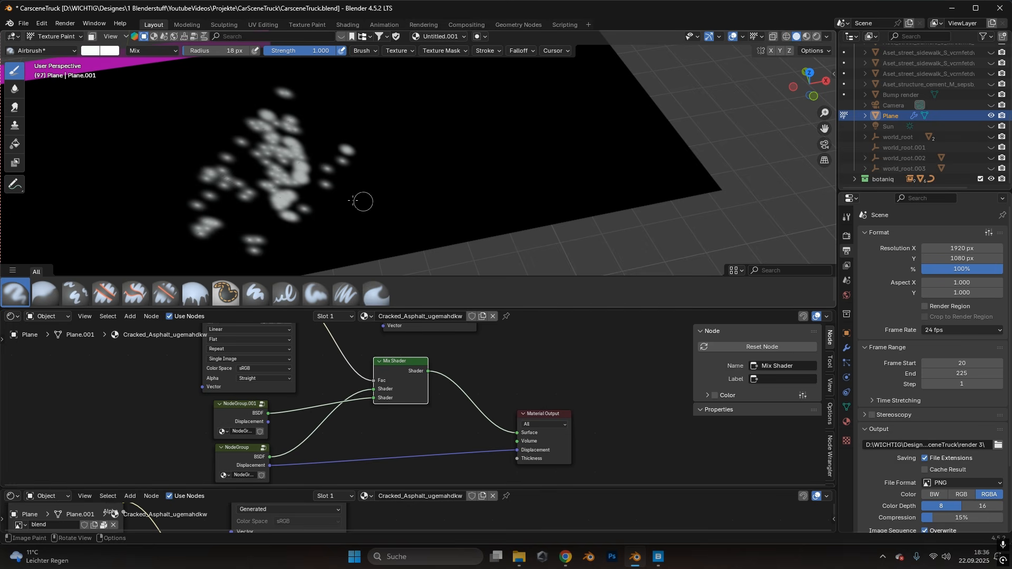
# Step: Show the plane in rendered shading and examine the dirt strip blended into the asphalt around the yellow speed bump
pyautogui.click(817, 37)
pyautogui.moveTo(520, 149)
pyautogui.mouseDown(button='middle')
pyautogui.moveTo(413, 186)
pyautogui.moveTo(376, 170)
pyautogui.moveTo(506, 111)
pyautogui.mouseUp(button='middle')
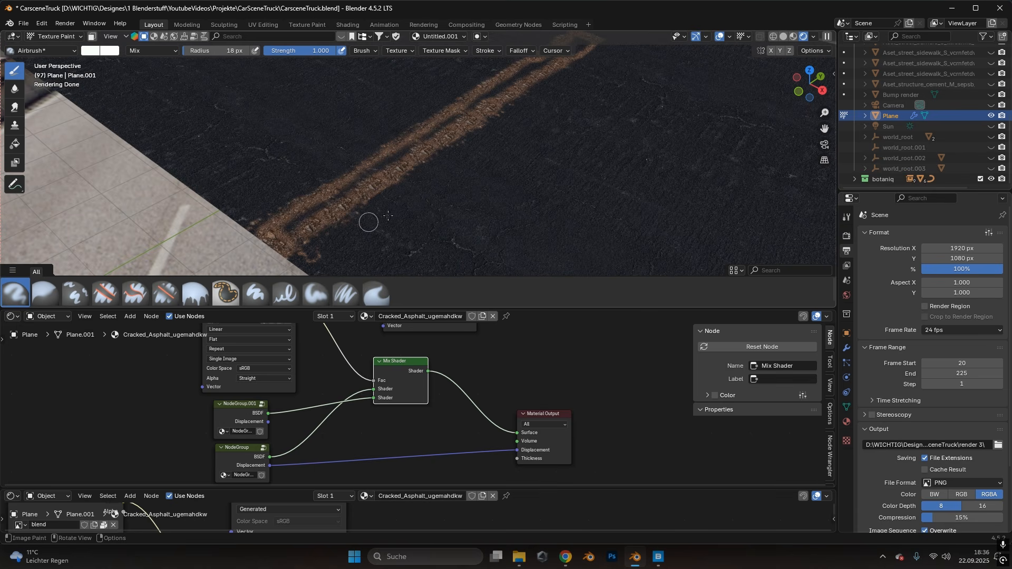
pyautogui.scroll(3, 324, 226)
pyautogui.moveTo(323, 227); pyautogui.dragTo(459, 198, button='middle')
pyautogui.scroll(2, 338, 246)
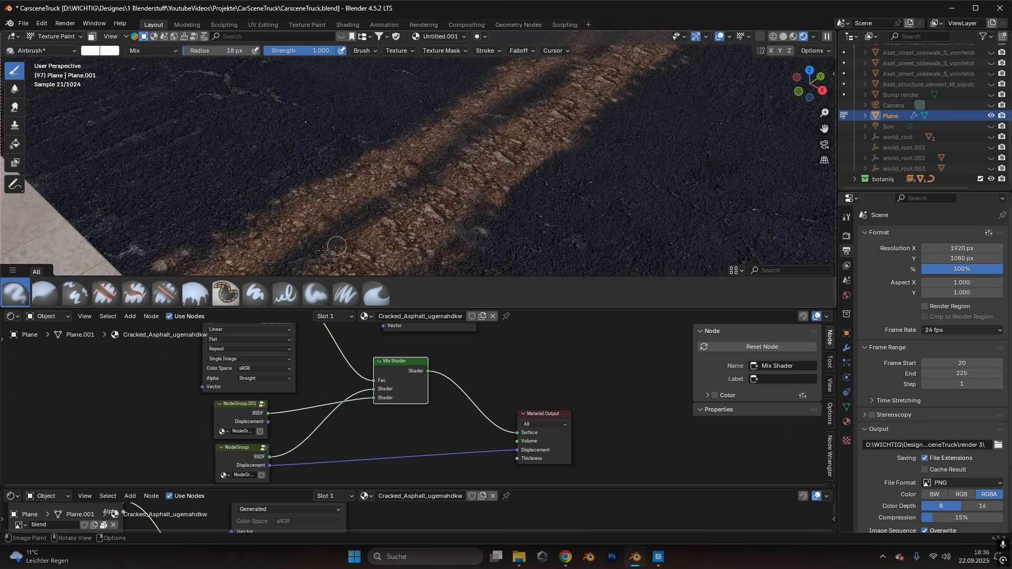
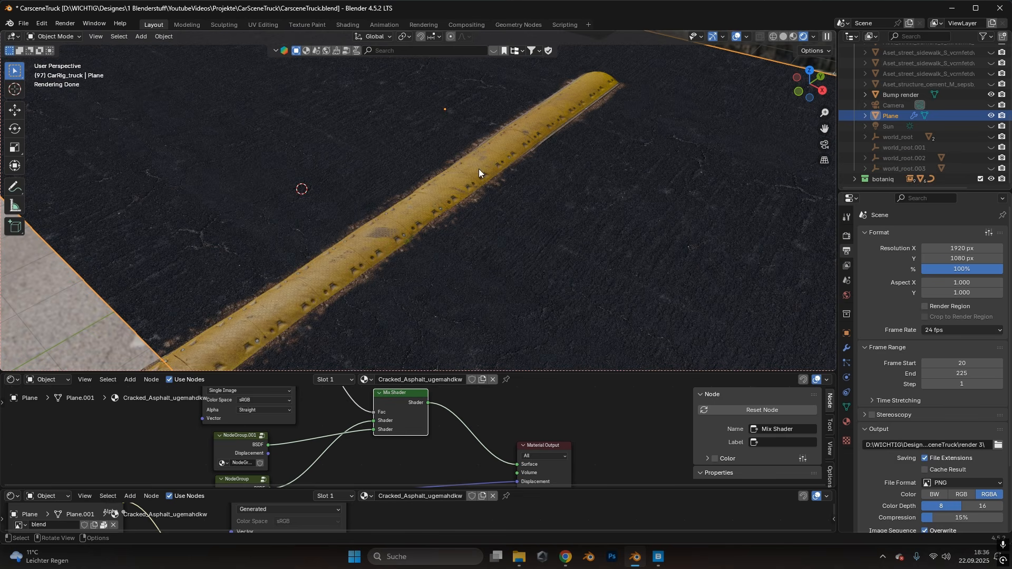
pyautogui.scroll(3, 450, 220)
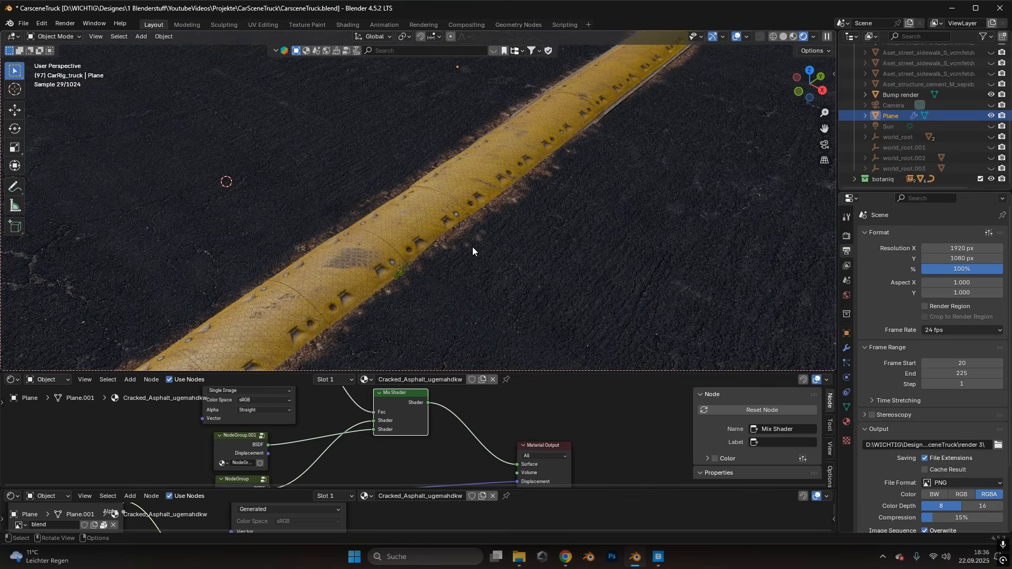
pyautogui.keyDown('shift'); pyautogui.moveTo(473, 247); pyautogui.dragTo(620, 139, button='middle'); pyautogui.keyUp('shift')
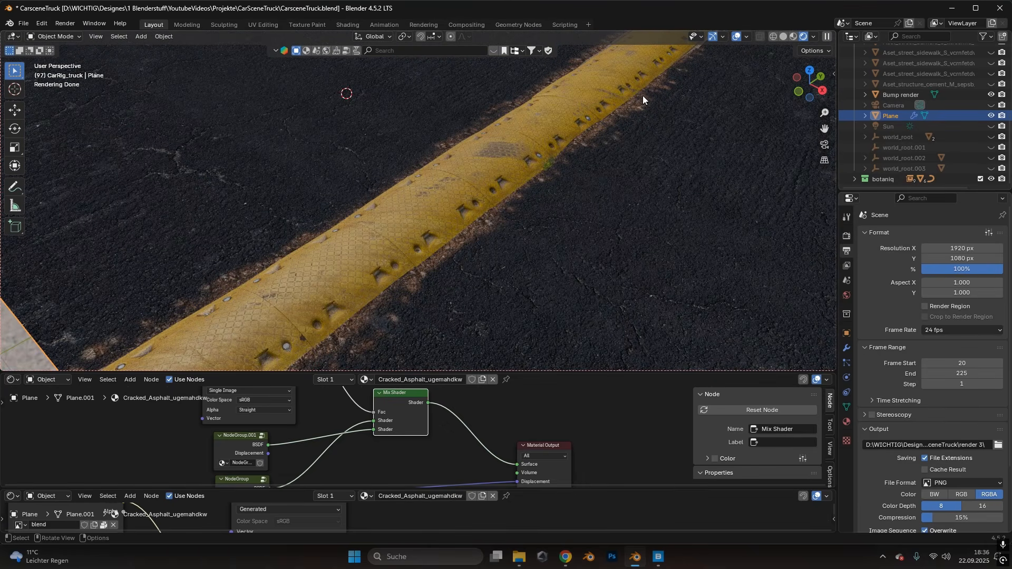
# Step: Preview the asphalt NodeGroup alone on the plane and compare it with the Mix Shader's result beside the speed bump
pyautogui.moveTo(346, 443); pyautogui.dragTo(412, 395, button='middle')
pyautogui.keyDown('ctrl'); pyautogui.keyDown('shift'); pyautogui.click(313, 437); pyautogui.keyUp('shift'); pyautogui.keyUp('ctrl')
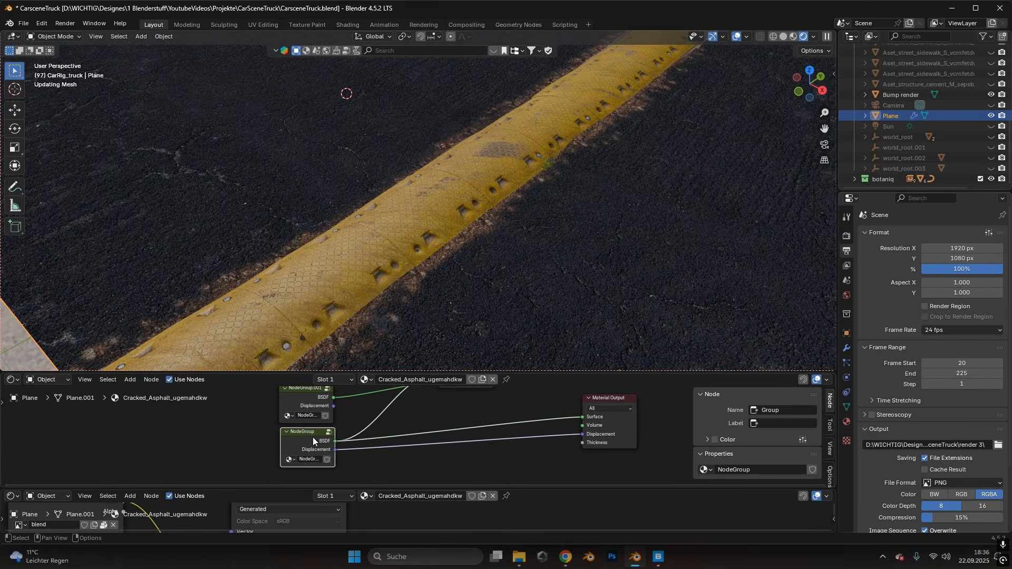
pyautogui.moveTo(475, 284); pyautogui.dragTo(564, 213, button='middle')
pyautogui.moveTo(403, 410); pyautogui.dragTo(399, 468, button='middle')
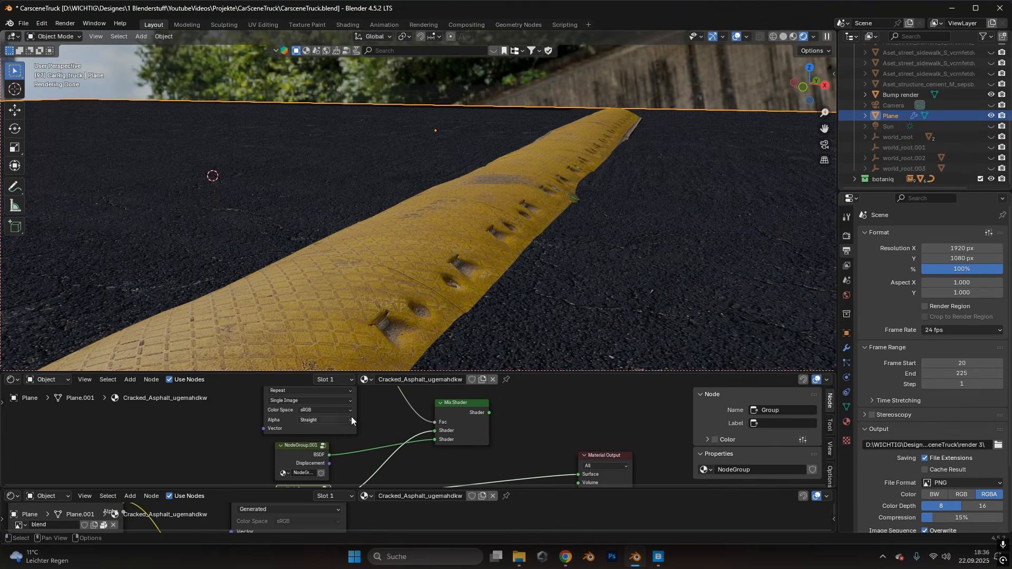
pyautogui.keyDown('ctrl'); pyautogui.keyDown('shift'); pyautogui.click(463, 404); pyautogui.keyUp('shift'); pyautogui.keyUp('ctrl')
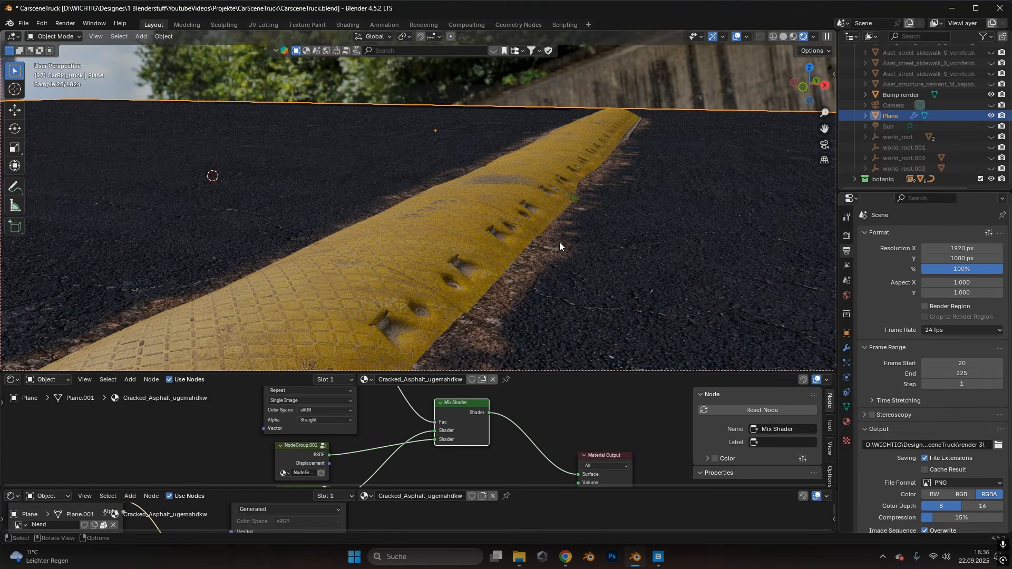
pyautogui.moveTo(624, 126); pyautogui.dragTo(539, 185, button='middle')
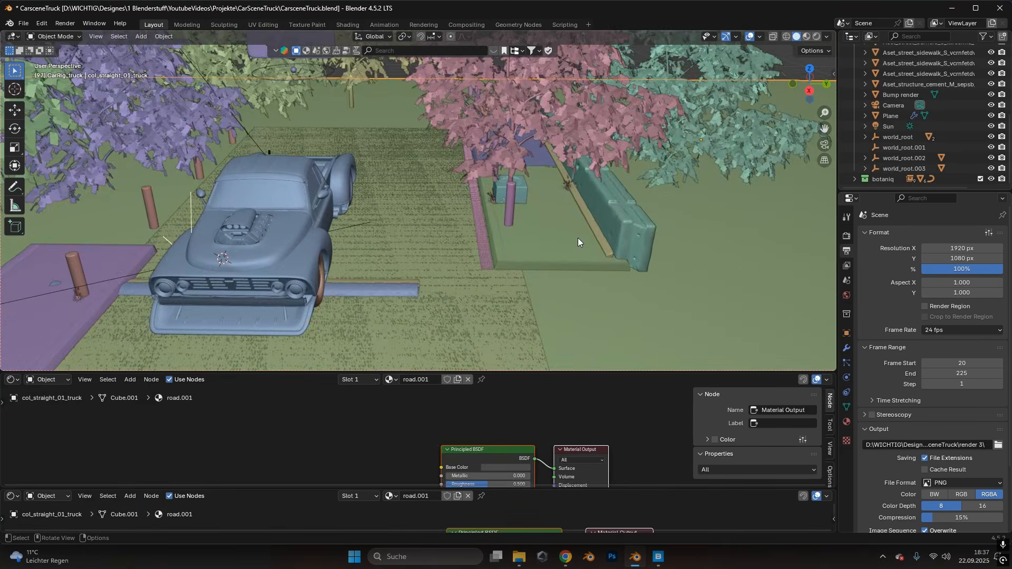
# Step: Select the bollards beside the tree planter and examine their Array modifier settings
pyautogui.moveTo(578, 238)
pyautogui.mouseDown(button='middle')
pyautogui.moveTo(621, 248)
pyautogui.moveTo(462, 237)
pyautogui.moveTo(450, 254)
pyautogui.moveTo(486, 239)
pyautogui.moveTo(339, 313)
pyautogui.moveTo(458, 201)
pyautogui.moveTo(440, 166)
pyautogui.moveTo(583, 109)
pyautogui.moveTo(536, 283)
pyautogui.mouseUp(button='middle')
pyautogui.click(449, 251)
pyautogui.click(340, 314)
pyautogui.click(458, 201)
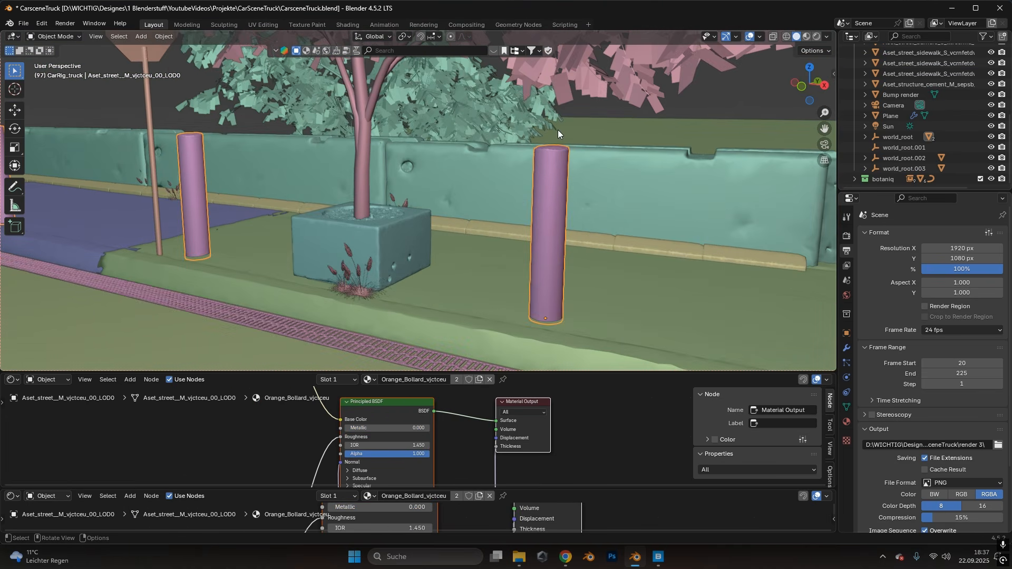
pyautogui.click(847, 348)
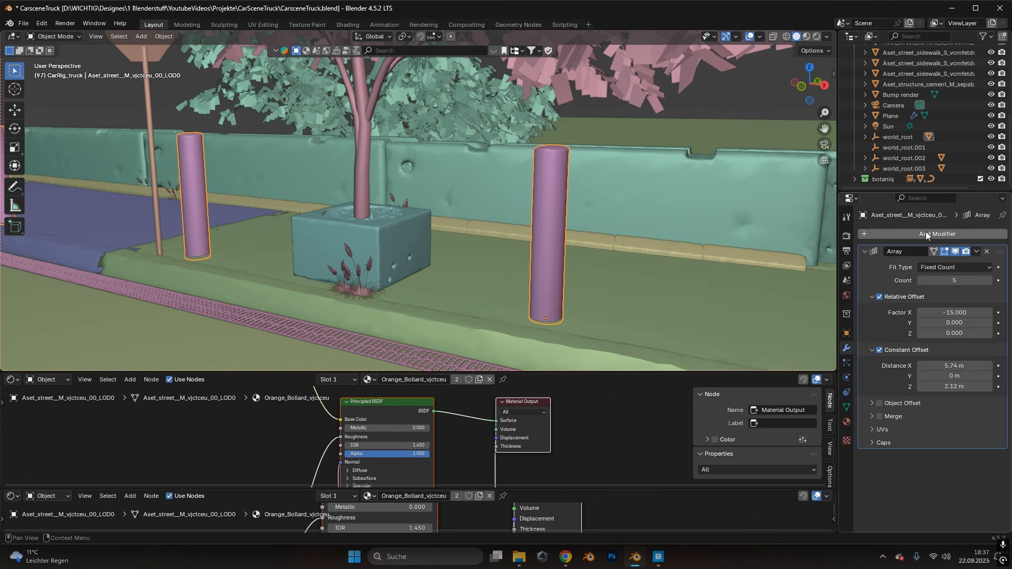
pyautogui.moveTo(649, 284)
pyautogui.mouseDown(button='middle')
pyautogui.moveTo(687, 268)
pyautogui.moveTo(648, 270)
pyautogui.mouseUp(button='middle')
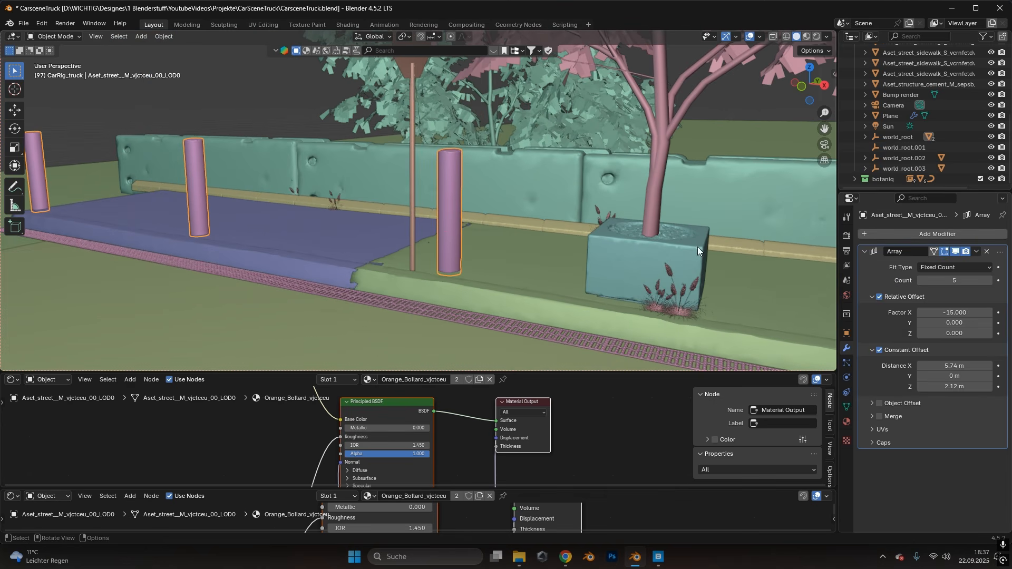
# Step: Inspect the modifiers of the concrete barrier and the large concrete pillar in the truck scene
pyautogui.moveTo(698, 247); pyautogui.dragTo(401, 289, button='middle')
pyautogui.click(539, 233)
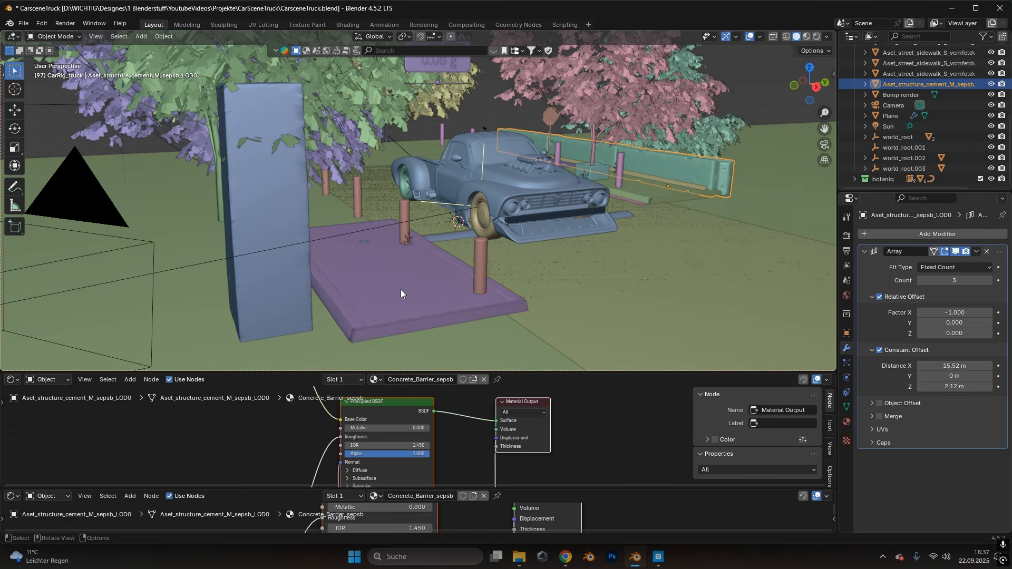
pyautogui.click(401, 294)
pyautogui.moveTo(236, 238); pyautogui.dragTo(619, 206, button='middle')
pyautogui.scroll(6, 580, 211)
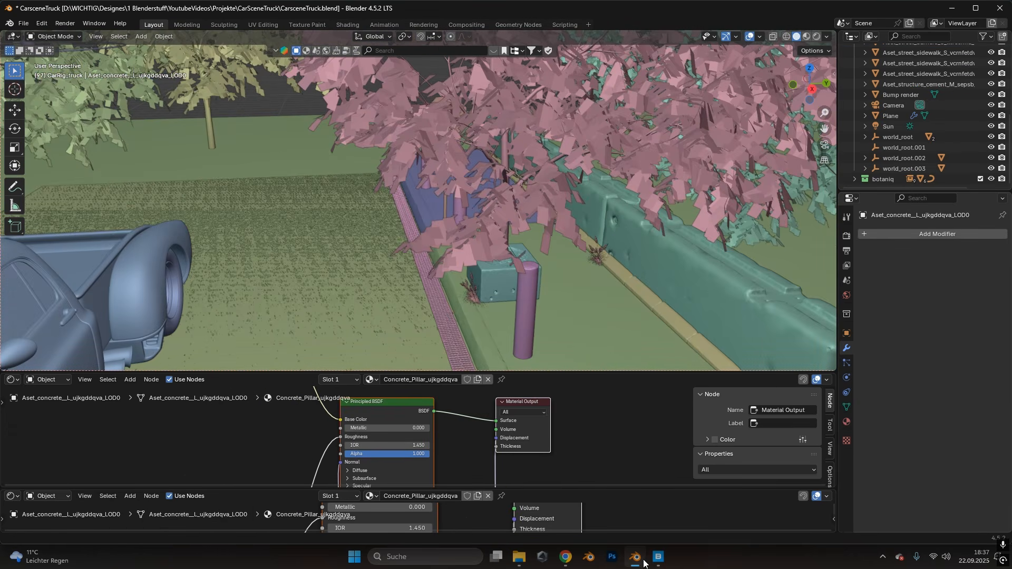
# Step: Switch to Quixel Bridge, view the 3D Assets categories, and return to Blender
pyautogui.click(654, 558)
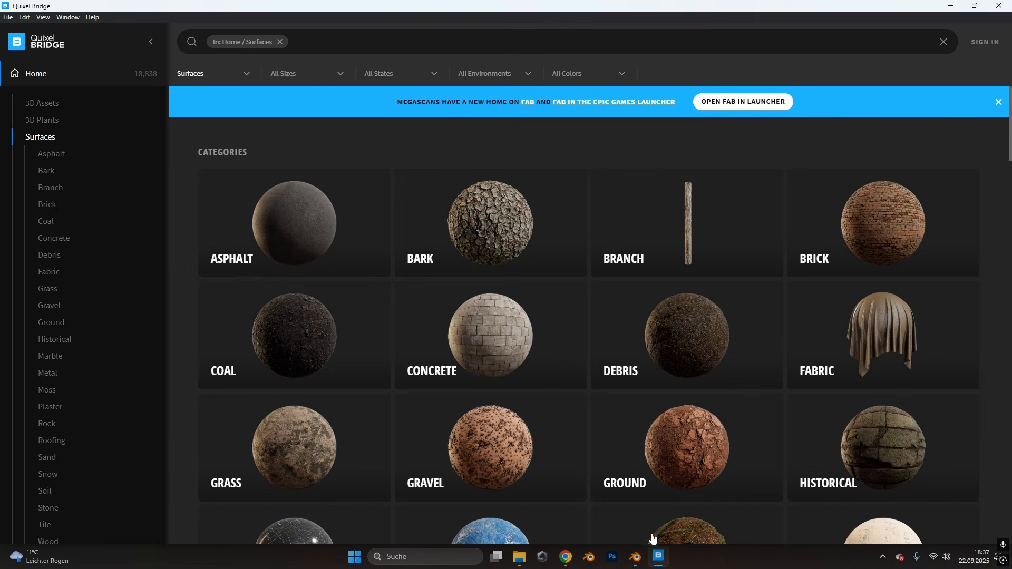
pyautogui.click(43, 103)
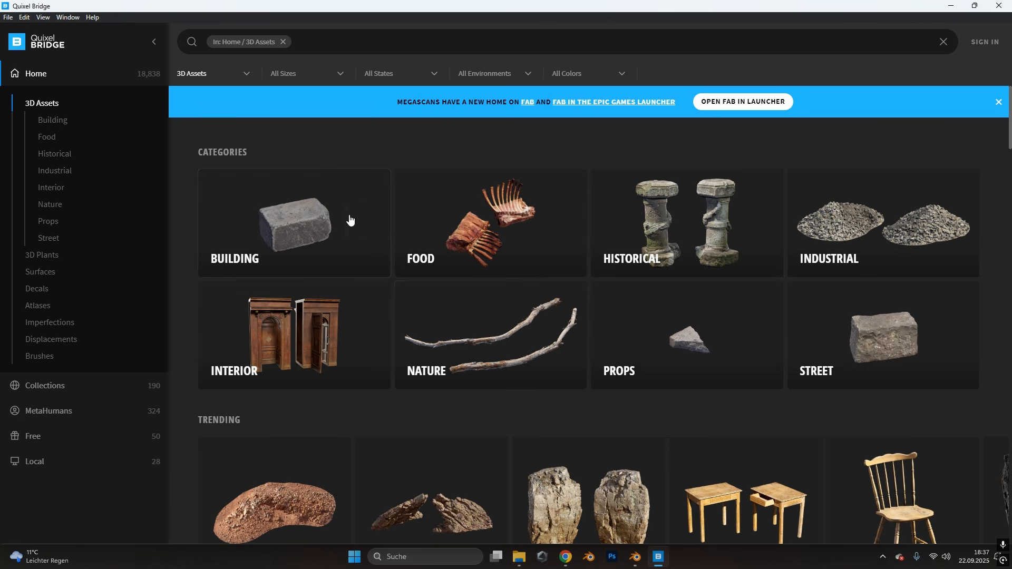
pyautogui.click(951, 6)
# Step: Select the pink Robinia tree beside the road and show its botaniq add-on settings
pyautogui.moveTo(481, 247); pyautogui.dragTo(529, 243, button='middle')
pyautogui.click(508, 129)
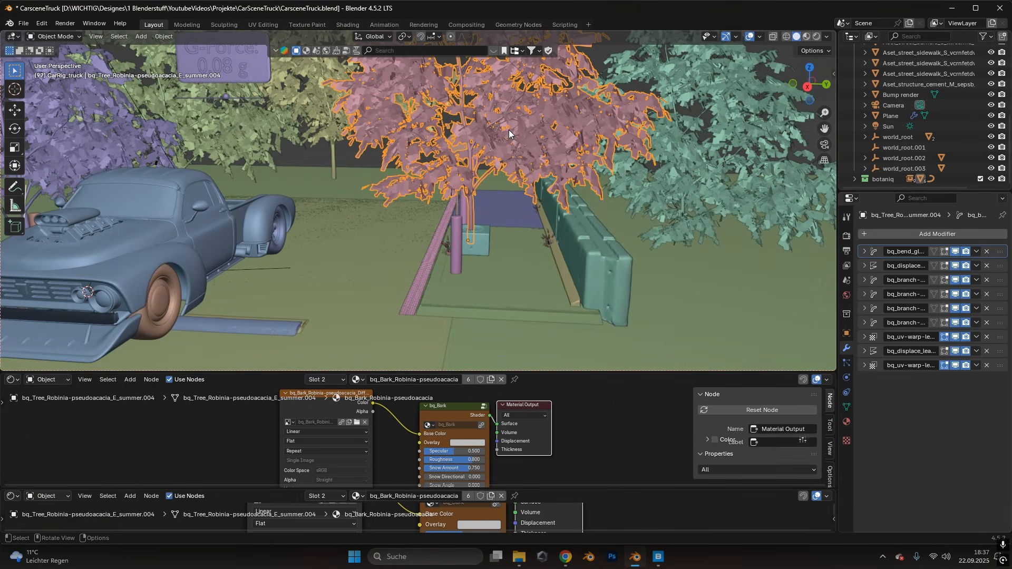
pyautogui.click(833, 74)
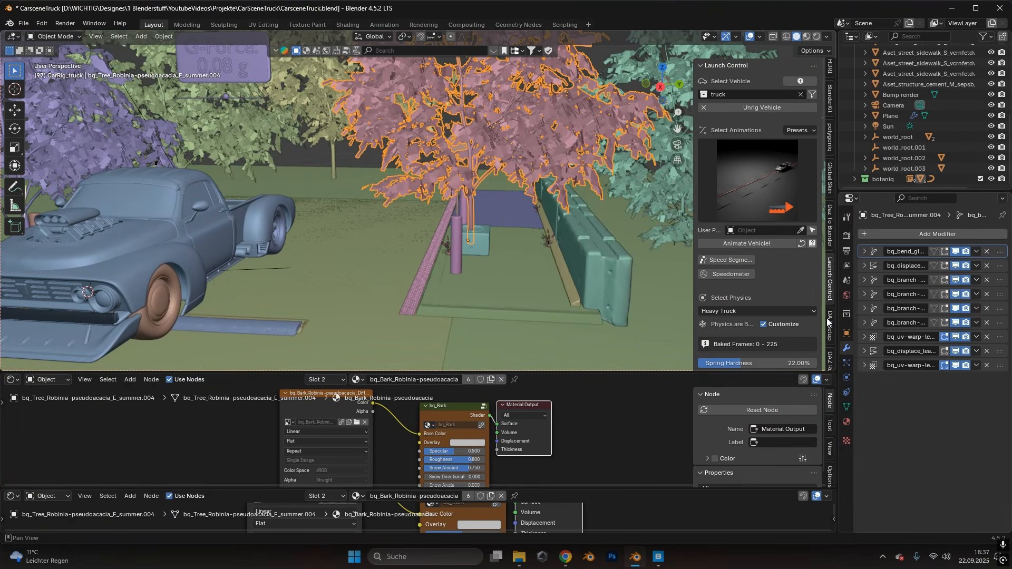
pyautogui.scroll(-2, 831, 324)
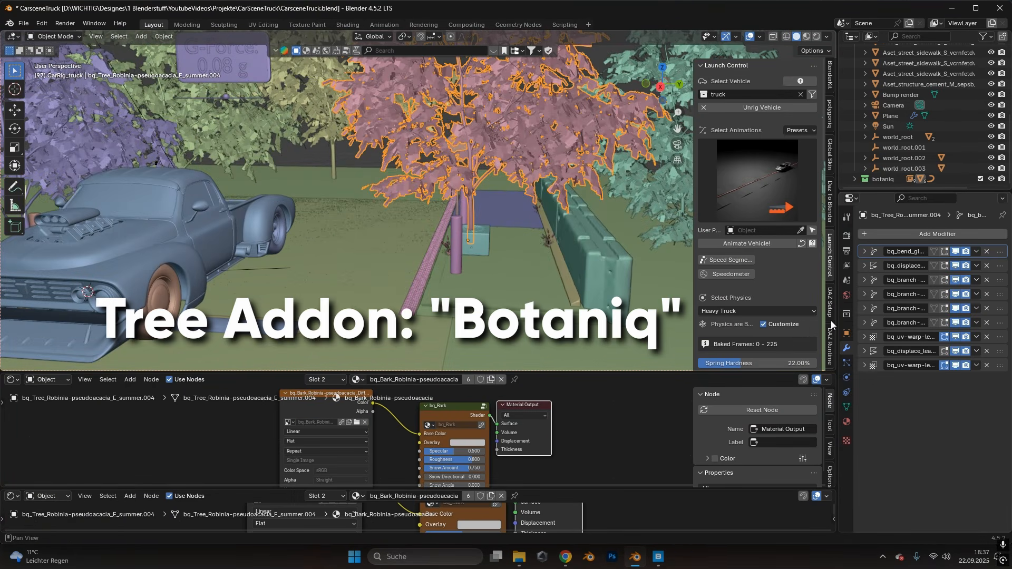
pyautogui.click(831, 126)
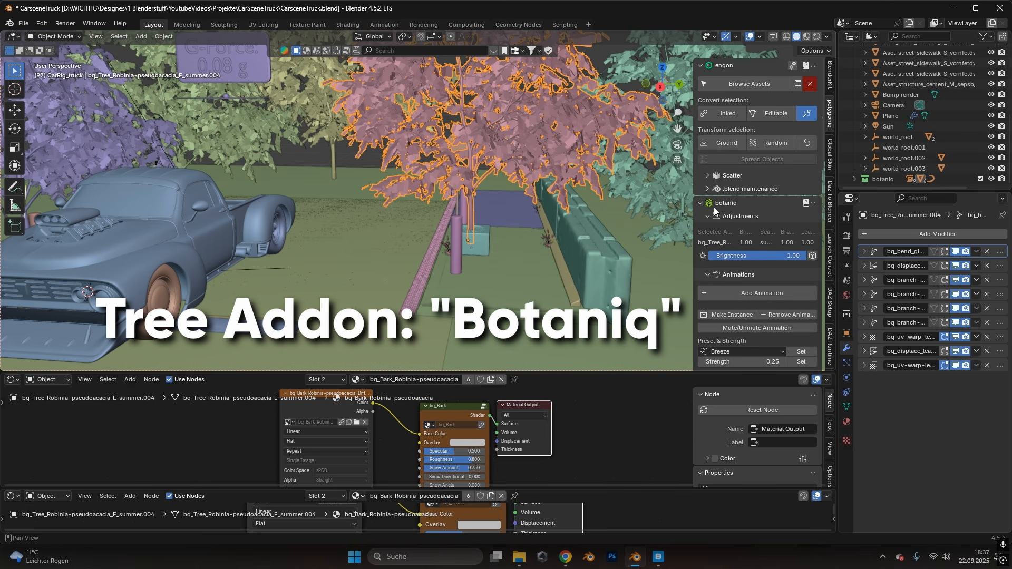
# Step: Replace the upper shader editor with a Timeline
pyautogui.scroll(-5, 467, 193)
pyautogui.keyDown('shift'); pyautogui.moveTo(433, 159); pyautogui.dragTo(391, 179, button='middle'); pyautogui.keyUp('shift')
pyautogui.click(13, 380)
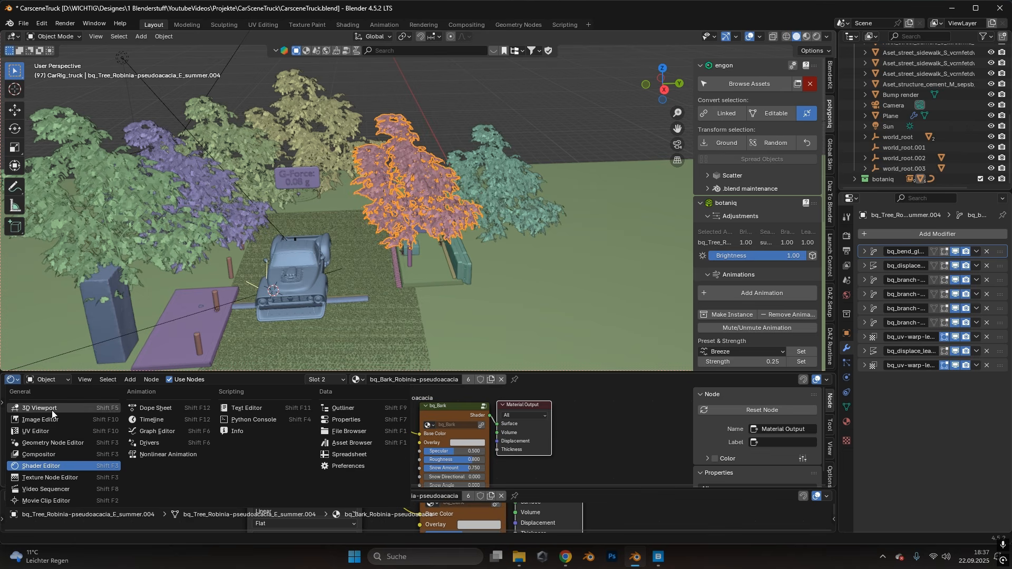
pyautogui.click(149, 419)
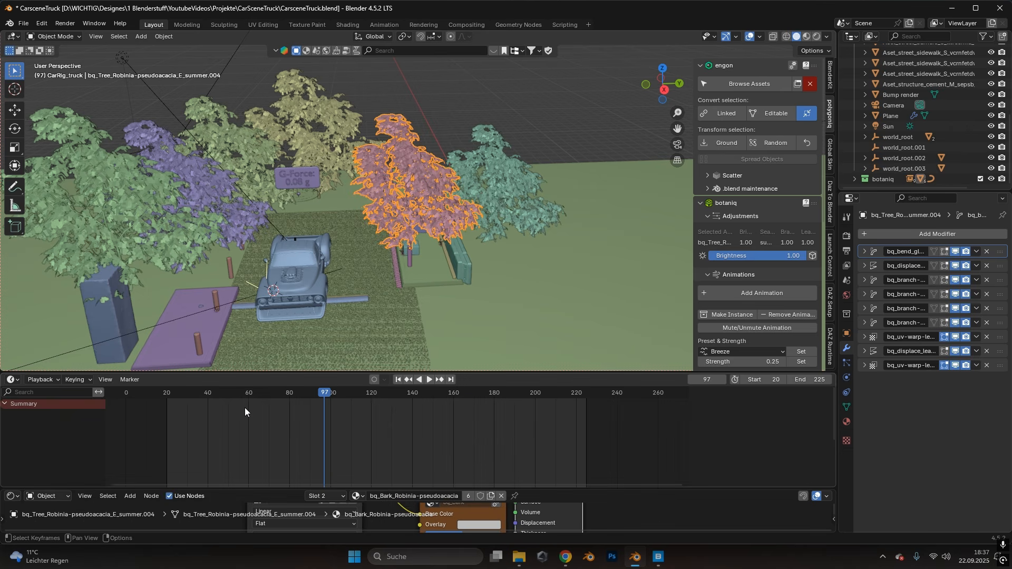
# Step: Scrub the animation to frame 177 and back to frame 145 while viewing the trees and truck
pyautogui.moveTo(393, 193); pyautogui.dragTo(403, 221, button='middle')
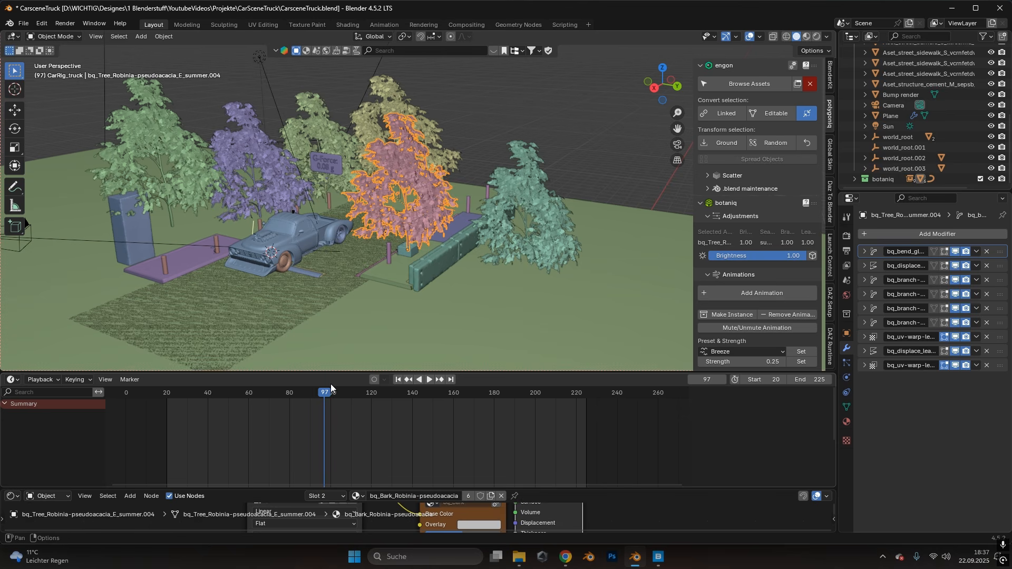
pyautogui.moveTo(326, 395); pyautogui.dragTo(487, 420)
pyautogui.moveTo(269, 223); pyautogui.dragTo(388, 264, button='middle')
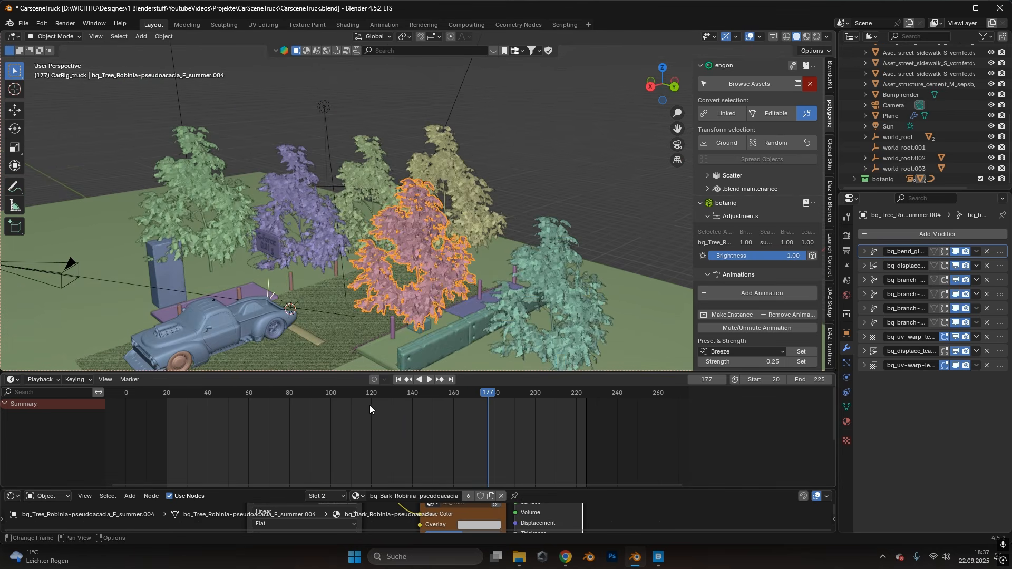
pyautogui.moveTo(365, 396); pyautogui.dragTo(423, 403)
# Step: Examine the botaniq wind animation settings and the advanced modifier strengths of the selected tree
pyautogui.scroll(-3, 751, 188)
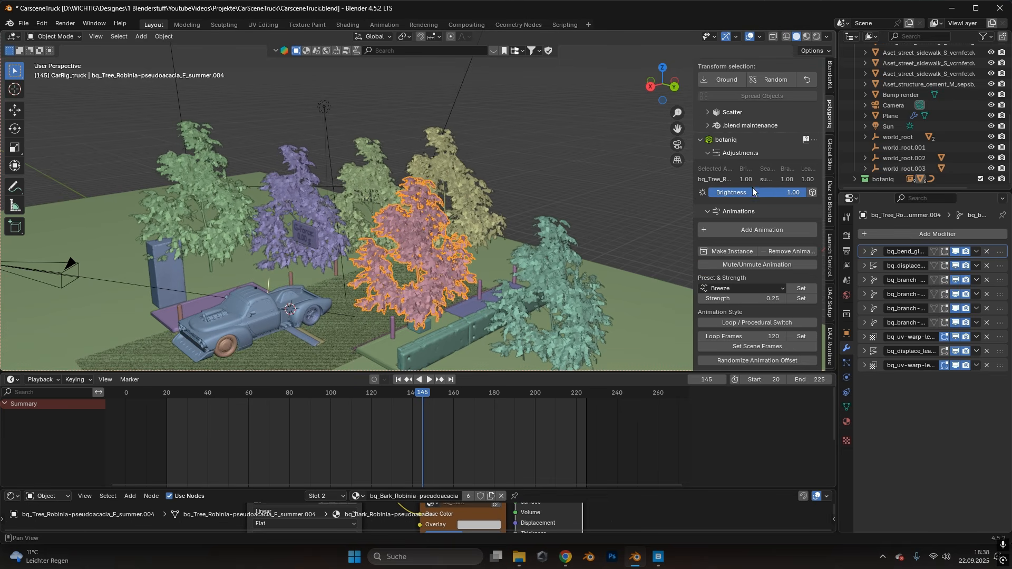
pyautogui.scroll(-3, 770, 235)
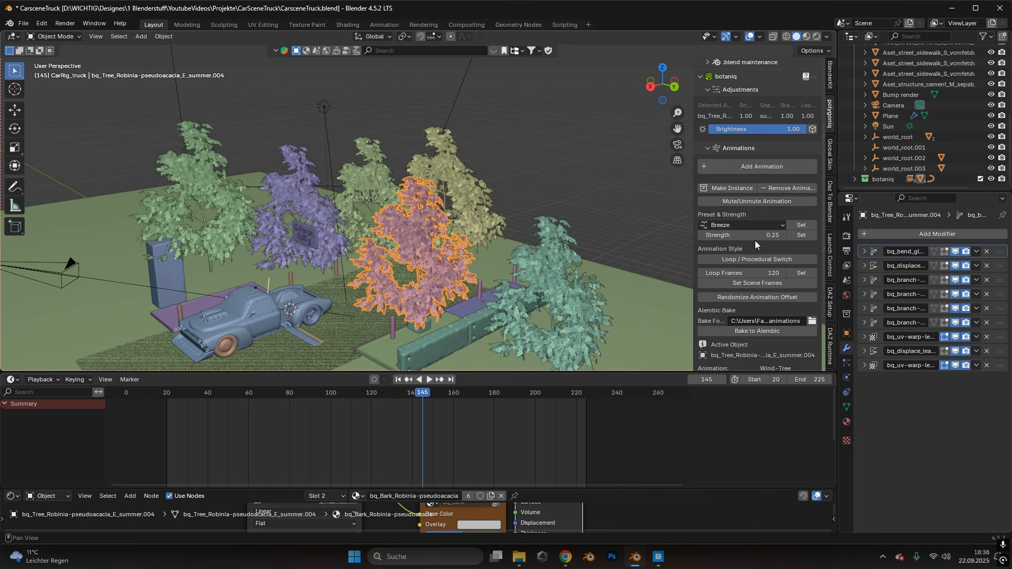
pyautogui.scroll(-7, 754, 248)
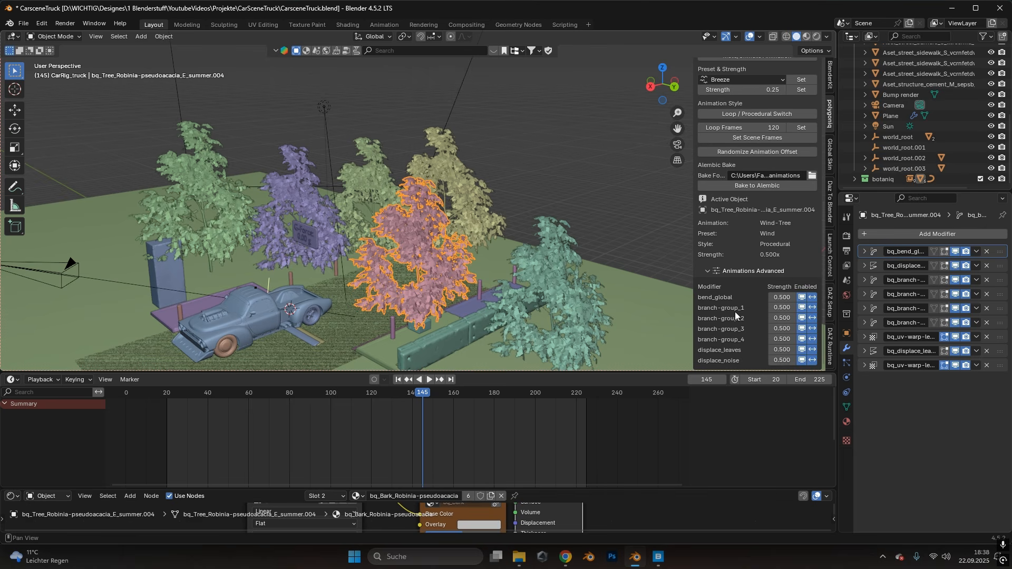
# Step: Open the engon asset browser and look through the botaniq flowers, garden structures, ivy and trees
pyautogui.scroll(13, 731, 300)
pyautogui.click(749, 84)
pyautogui.scroll(-14, 547, 408)
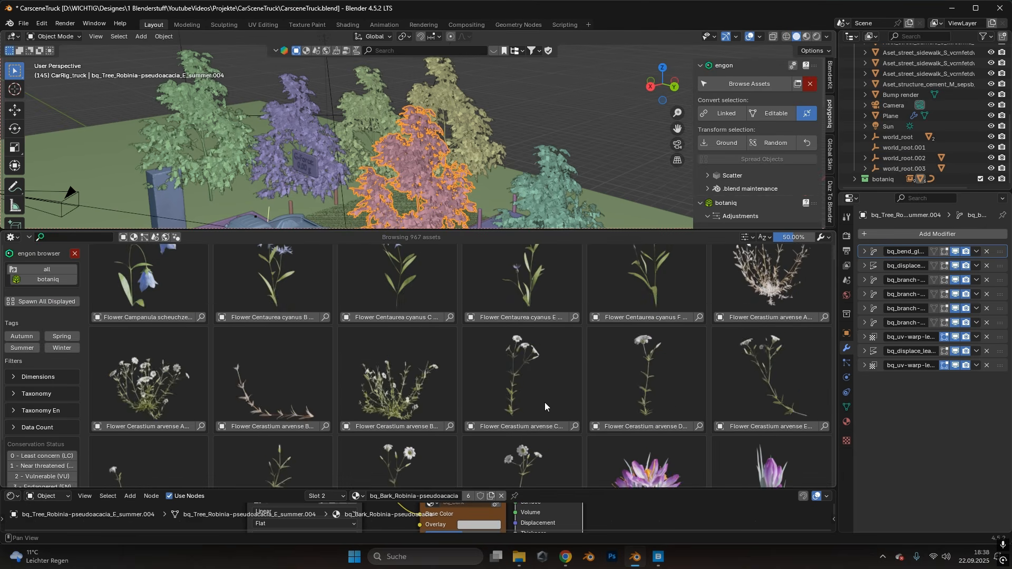
pyautogui.scroll(-20, 545, 406)
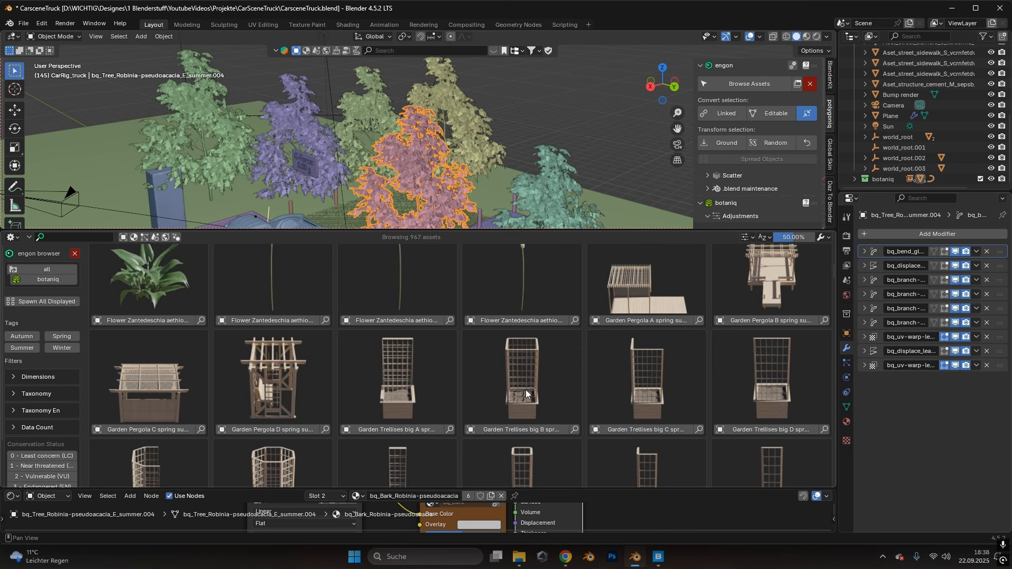
pyautogui.scroll(-10, 526, 390)
pyautogui.scroll(-15, 359, 375)
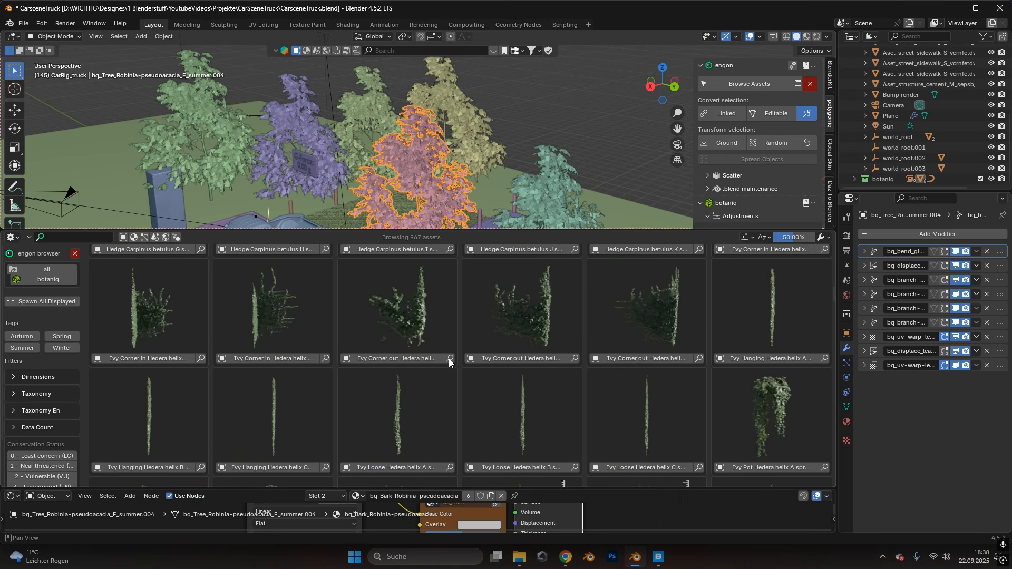
pyautogui.moveTo(833, 299); pyautogui.dragTo(850, 384)
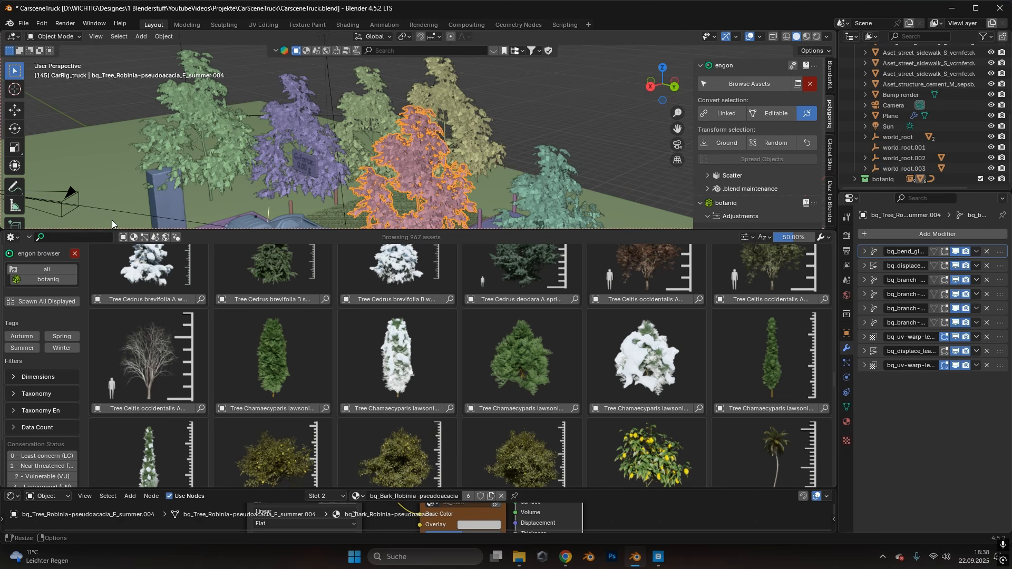
# Step: Enlarge the 3D viewport over the asset browser and replace the browser with a Timeline
pyautogui.moveTo(154, 227); pyautogui.dragTo(172, 338)
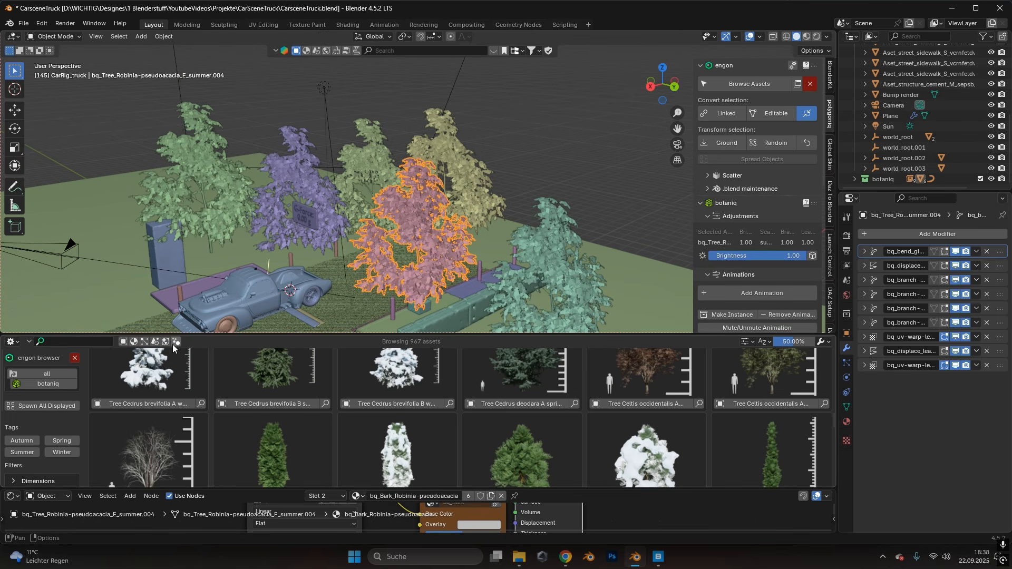
pyautogui.keyDown('shift'); pyautogui.moveTo(315, 249); pyautogui.dragTo(432, 200, button='middle'); pyautogui.keyUp('shift')
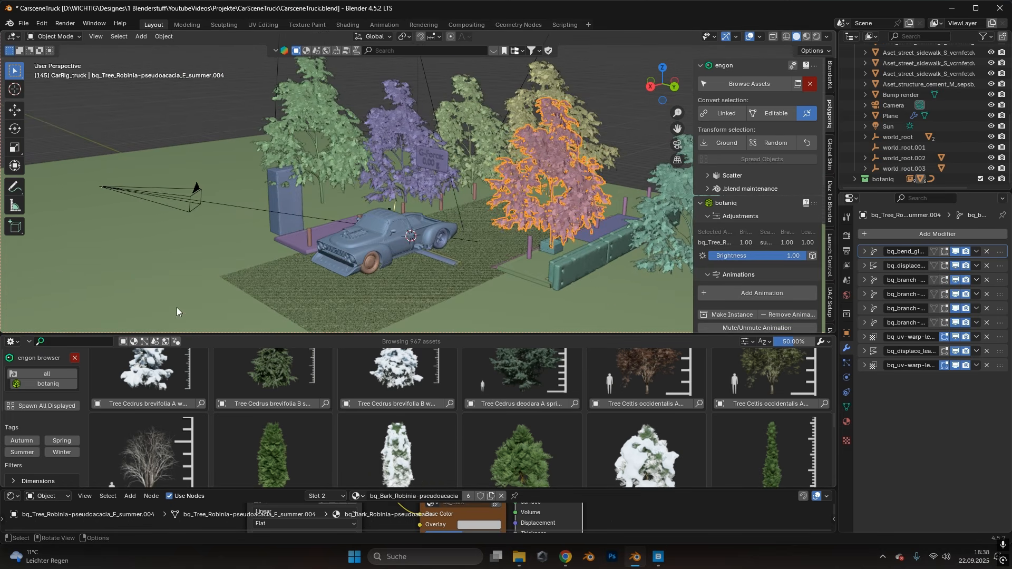
pyautogui.click(16, 344)
pyautogui.click(16, 343)
pyautogui.click(11, 342)
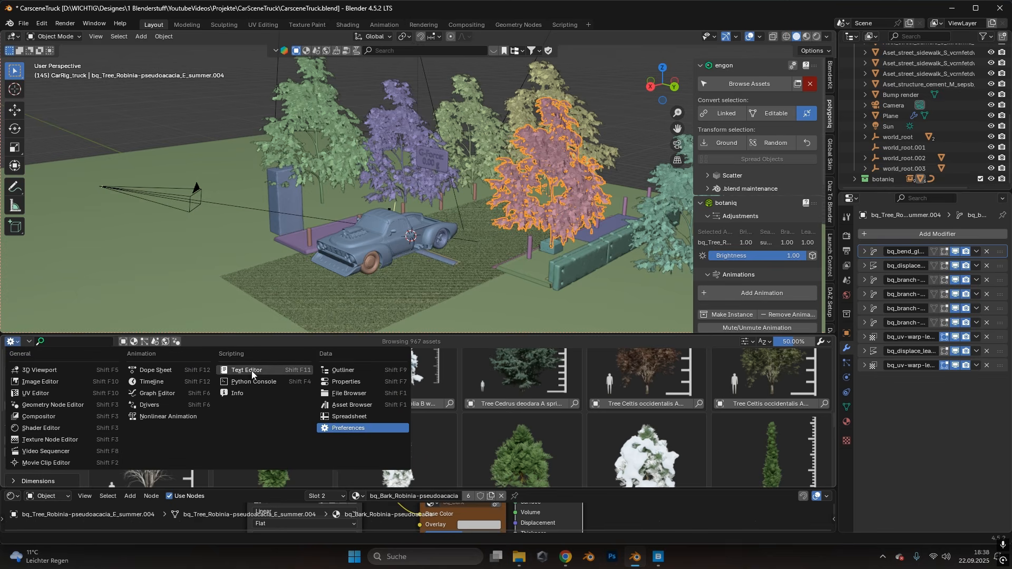
pyautogui.click(150, 380)
pyautogui.scroll(-2, 470, 191)
pyautogui.moveTo(463, 189); pyautogui.dragTo(391, 250, button='middle')
pyautogui.moveTo(391, 250); pyautogui.dragTo(439, 252, button='middle')
pyautogui.keyDown('shift'); pyautogui.moveTo(438, 252); pyautogui.dragTo(404, 218, button='middle'); pyautogui.keyUp('shift')
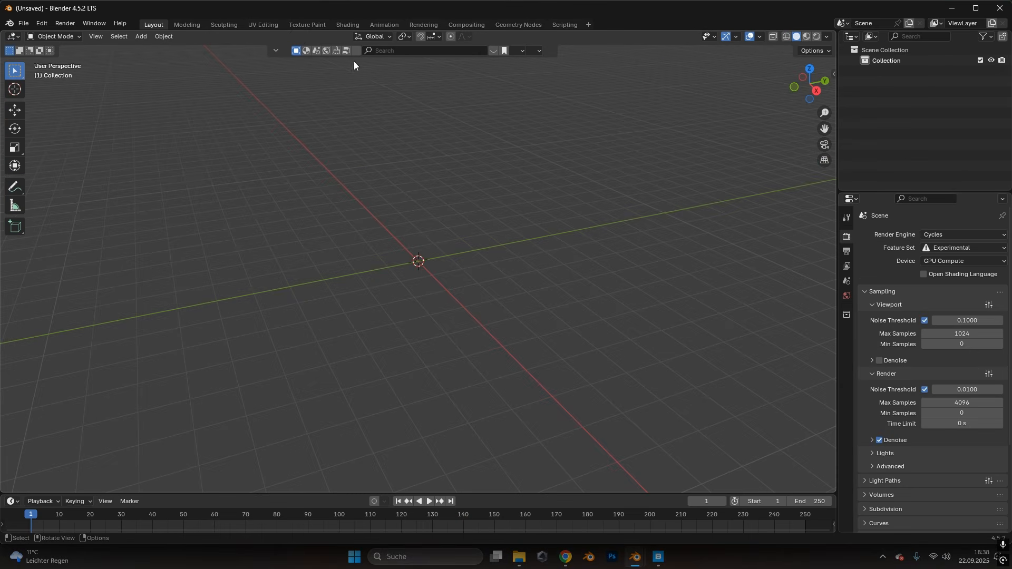
# Step: Search BlenderKit for "TREE" in the new empty scene and limit the results to free assets
pyautogui.click(389, 51)
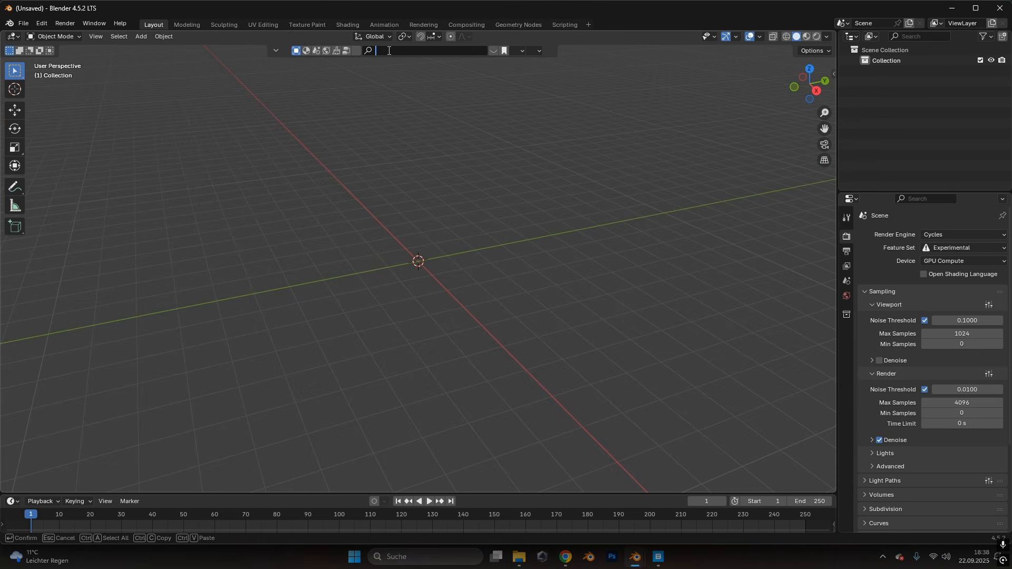
pyautogui.write('TREE')
pyautogui.press('Return')
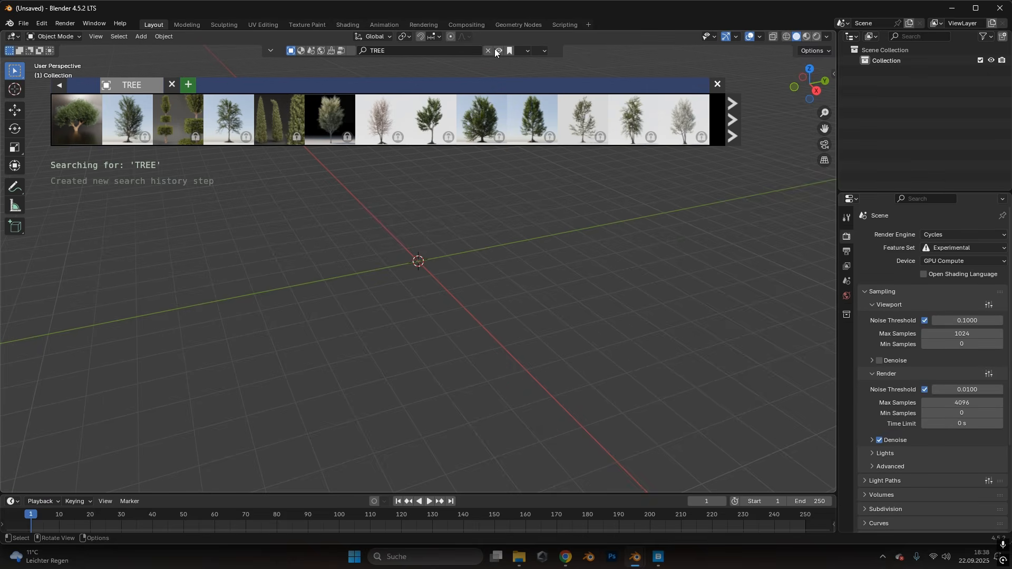
pyautogui.click(540, 51)
pyautogui.click(526, 78)
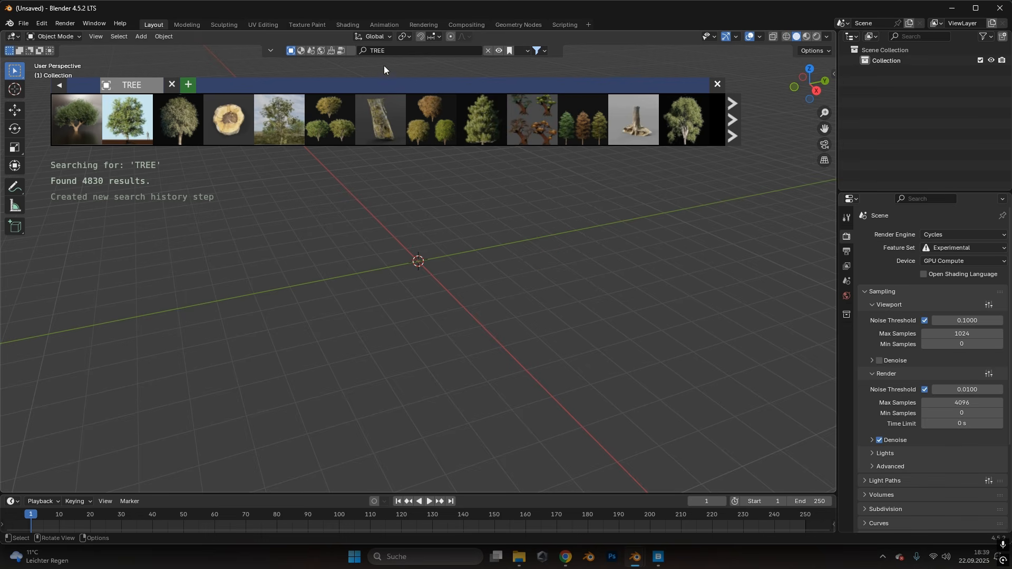
# Step: Place the Broadleaf Dense Tree Adult model at the world origin and close the asset bar
pyautogui.moveTo(262, 123)
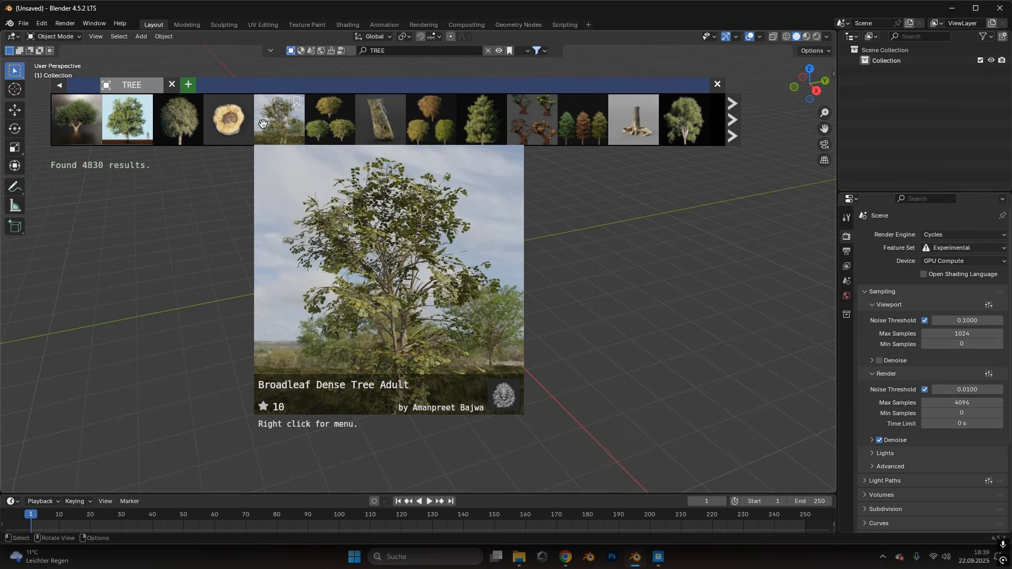
pyautogui.moveTo(262, 123); pyautogui.dragTo(418, 261)
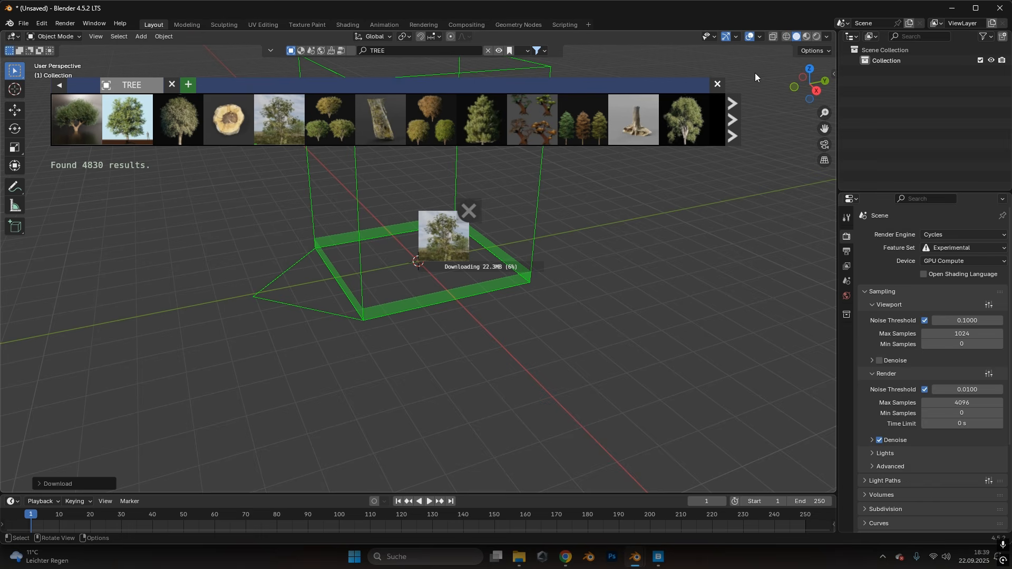
pyautogui.click(722, 83)
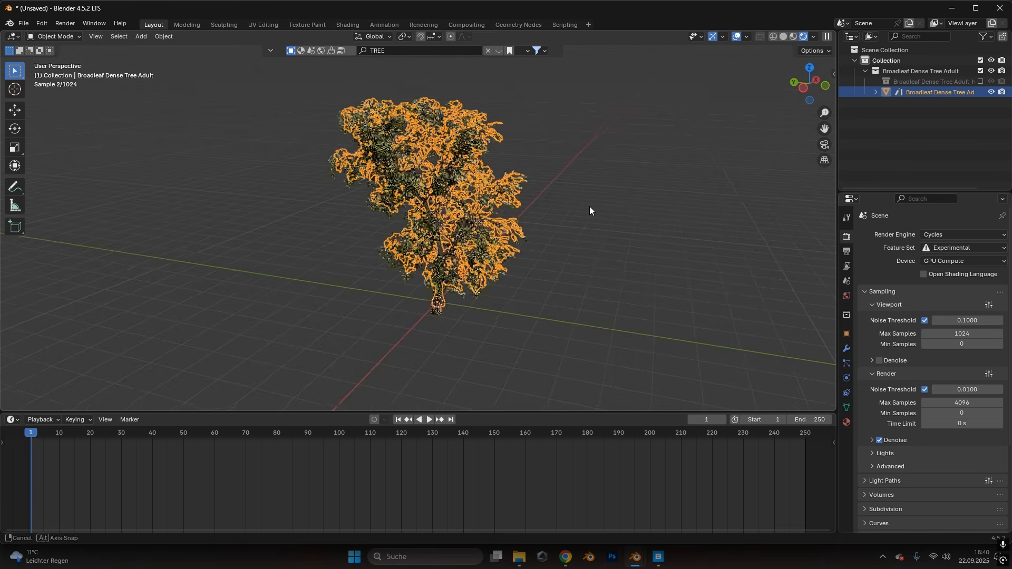
pyautogui.scroll(3, 489, 203)
pyautogui.click(508, 262)
pyautogui.moveTo(508, 264); pyautogui.dragTo(469, 213, button='middle')
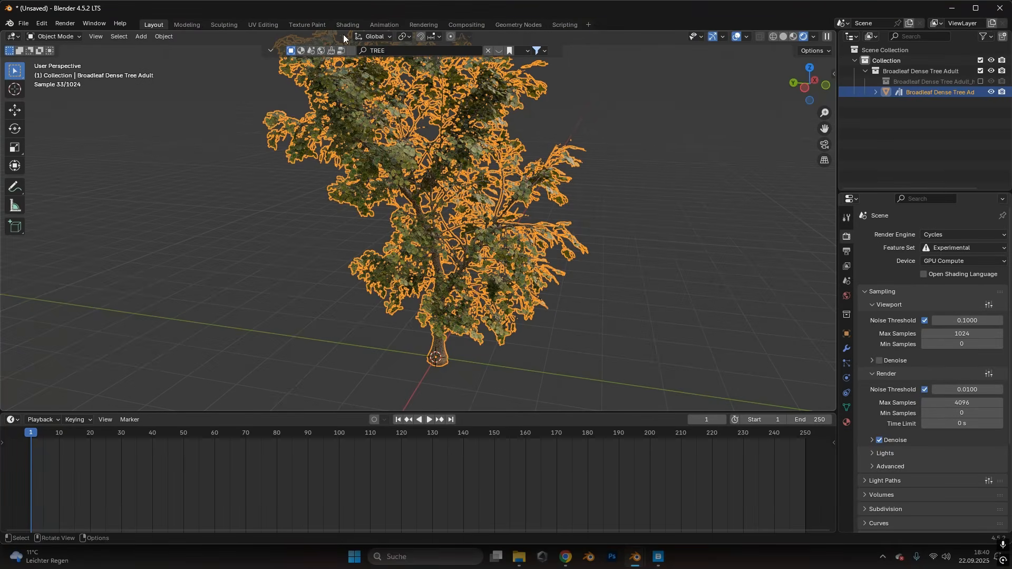
# Step: Move the playhead to frame 76 and slightly enlarge the timeline area
pyautogui.click(500, 51)
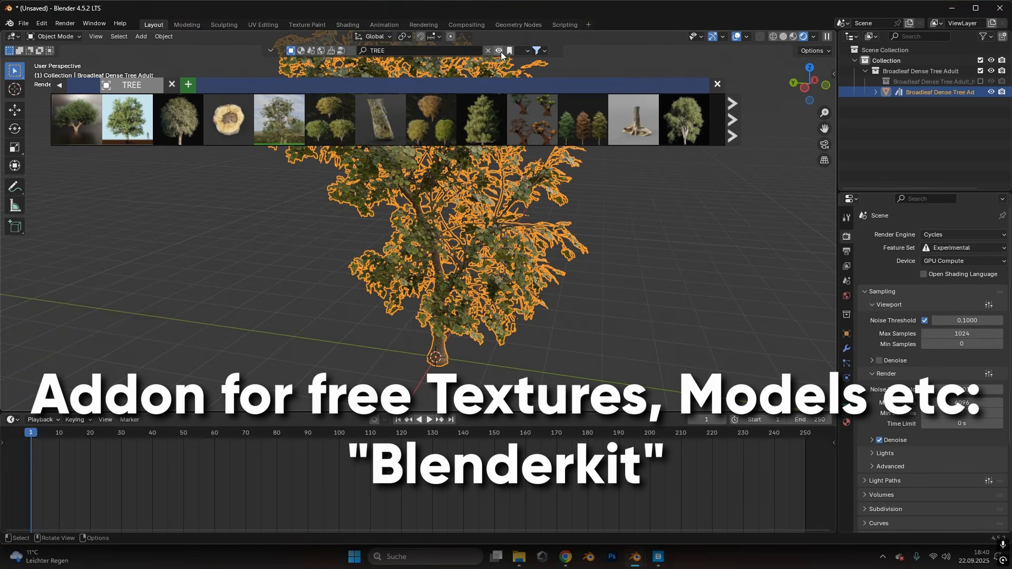
pyautogui.click(500, 50)
pyautogui.scroll(-3, 498, 174)
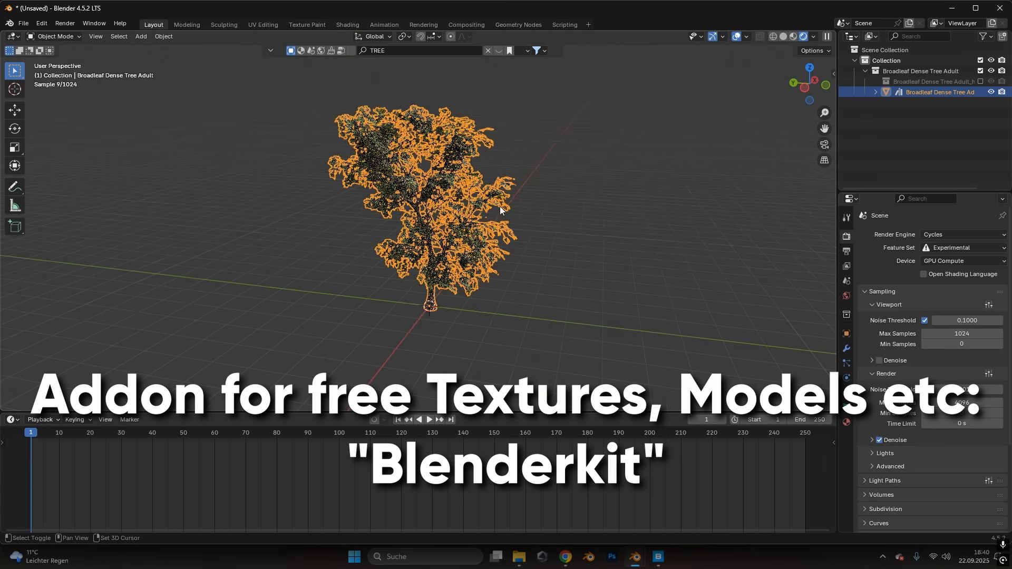
pyautogui.keyDown('shift'); pyautogui.moveTo(499, 207); pyautogui.dragTo(477, 239, button='middle'); pyautogui.keyUp('shift')
pyautogui.moveTo(127, 432); pyautogui.dragTo(167, 429)
pyautogui.moveTo(242, 432); pyautogui.dragTo(264, 429)
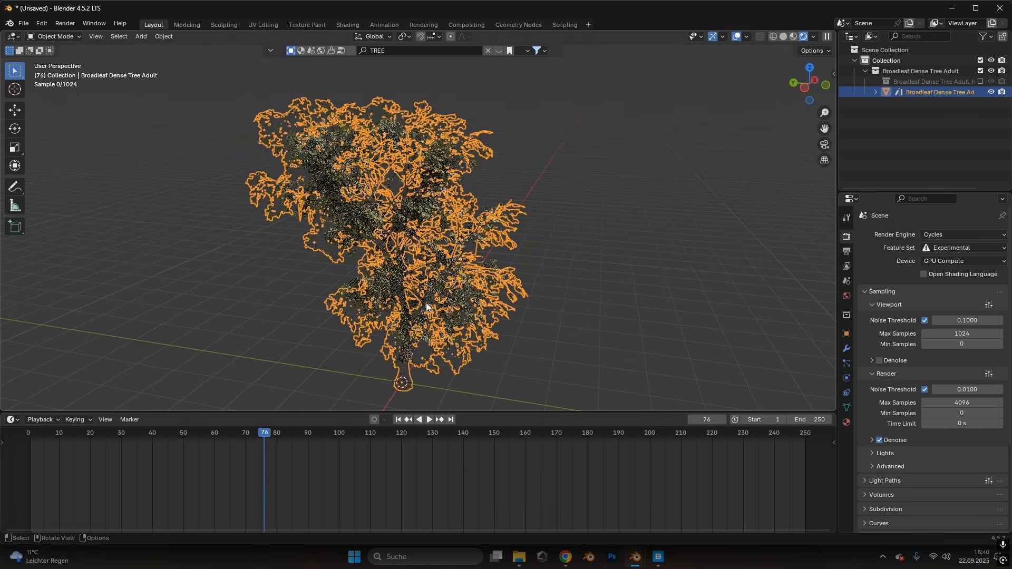
pyautogui.moveTo(484, 413); pyautogui.dragTo(488, 406)
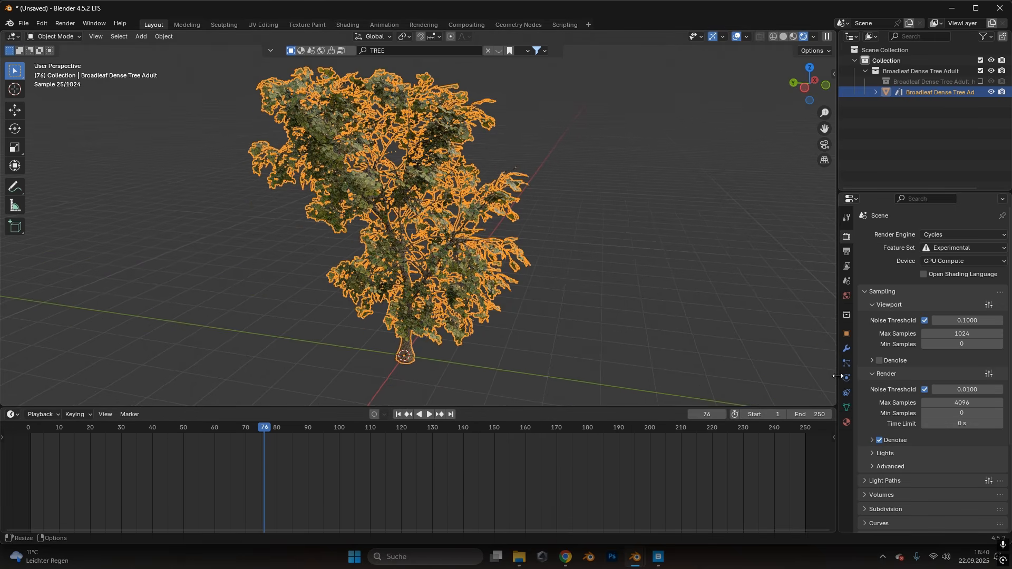
# Step: Add a Simple Deform modifier to the tree and set it to Bend with an angle of 11.2°
pyautogui.click(850, 349)
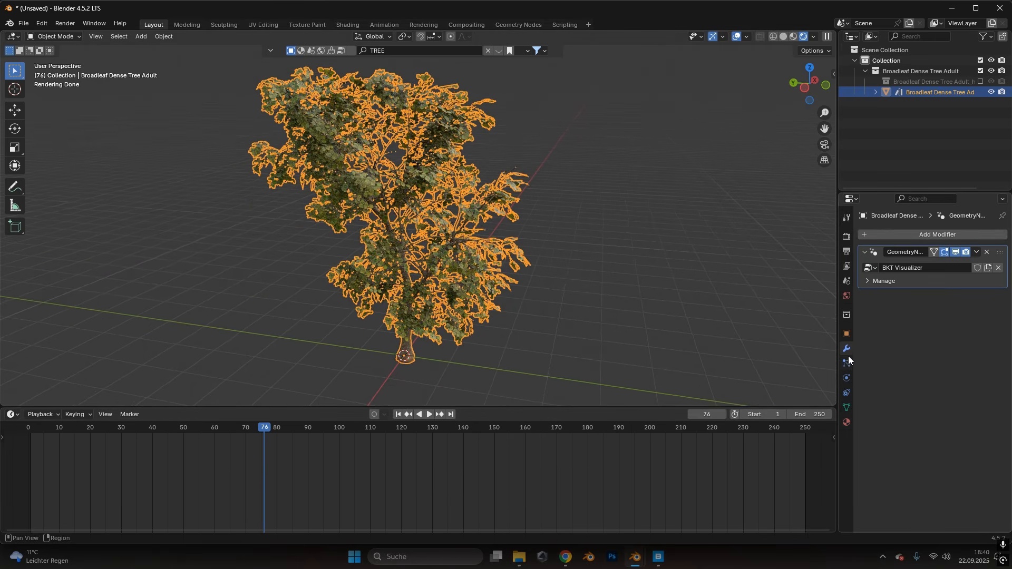
pyautogui.click(898, 236)
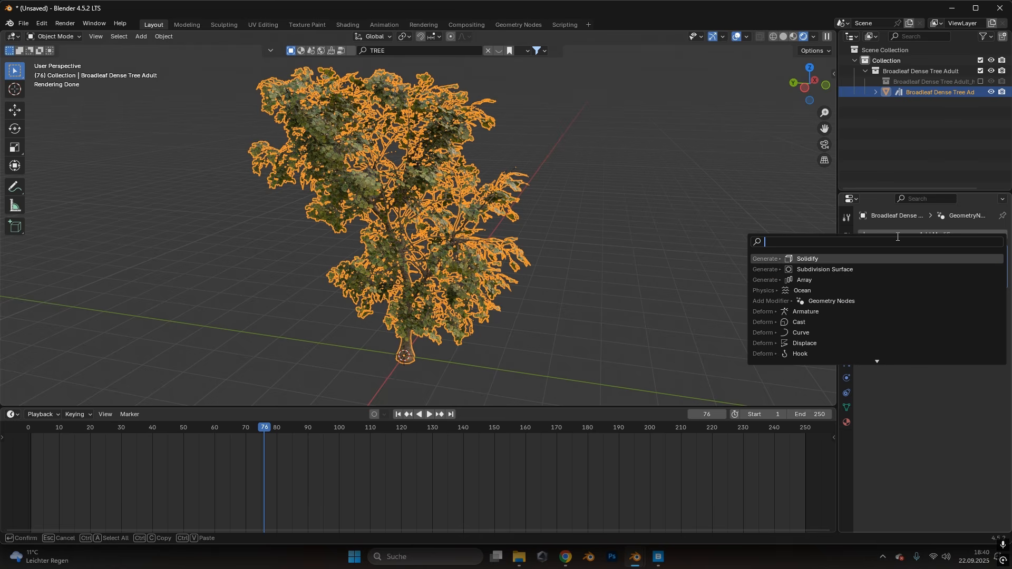
pyautogui.write('simp')
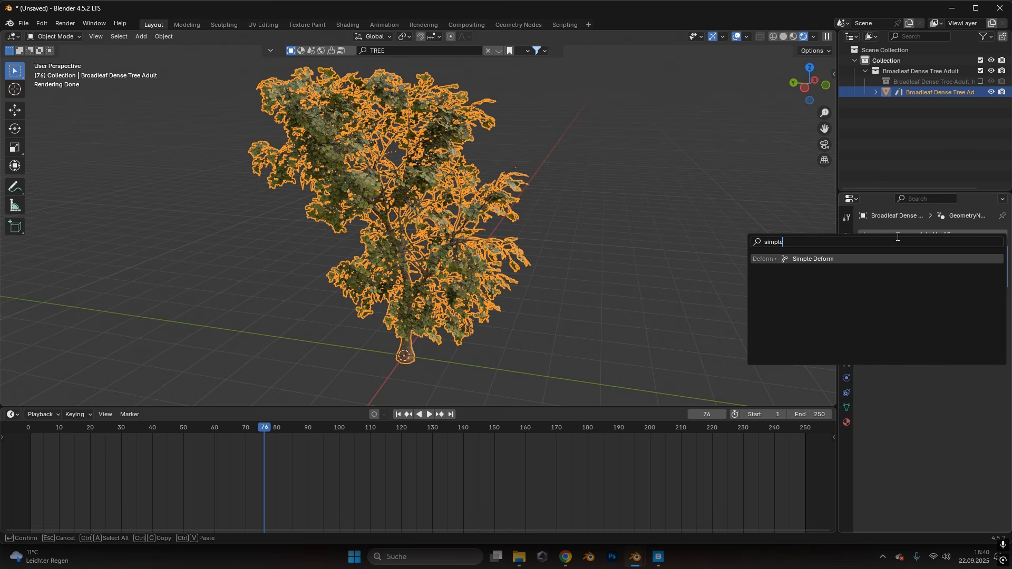
pyautogui.write('le')
pyautogui.press('Return')
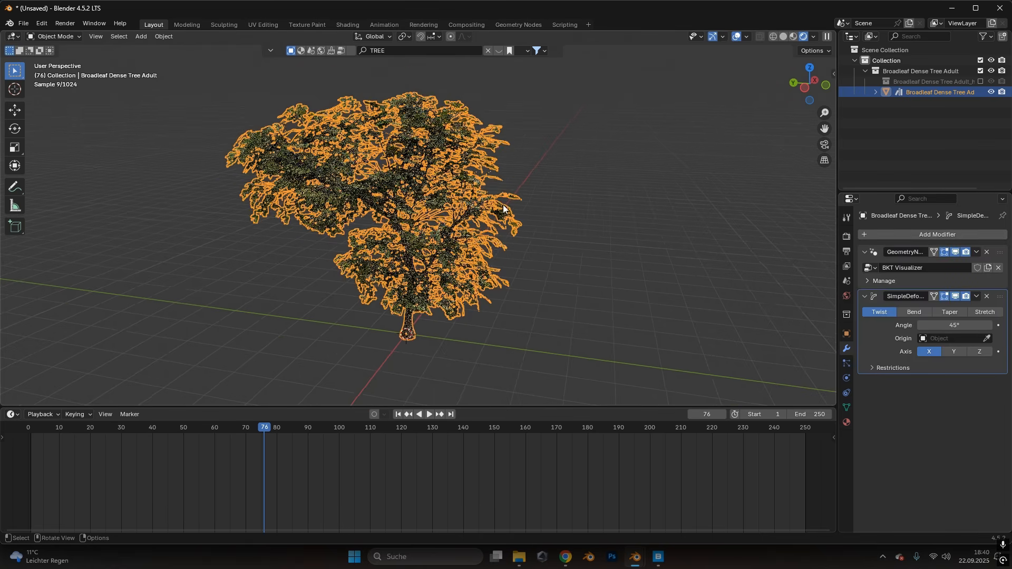
pyautogui.click(912, 312)
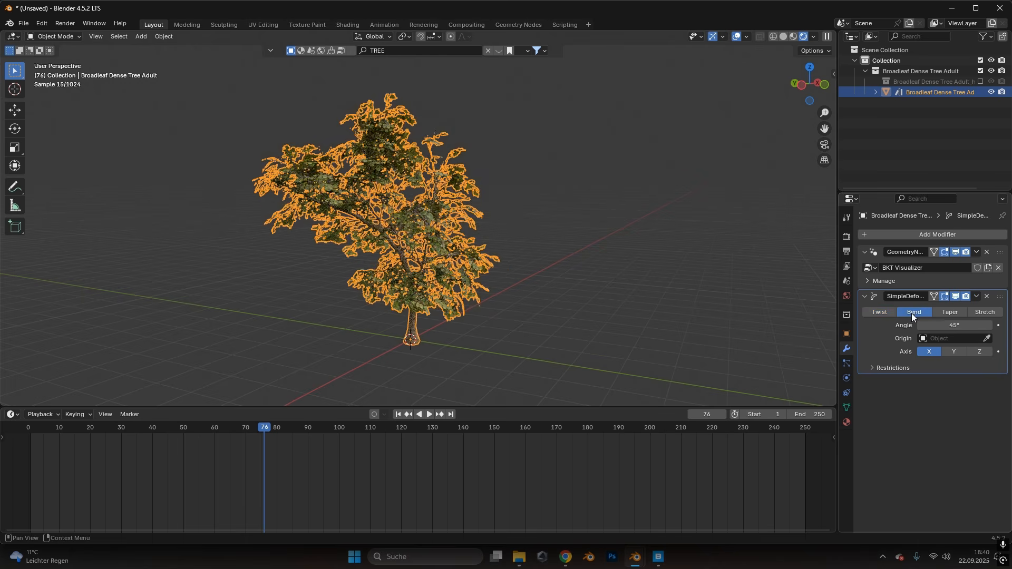
pyautogui.moveTo(982, 326); pyautogui.dragTo(928, 325)
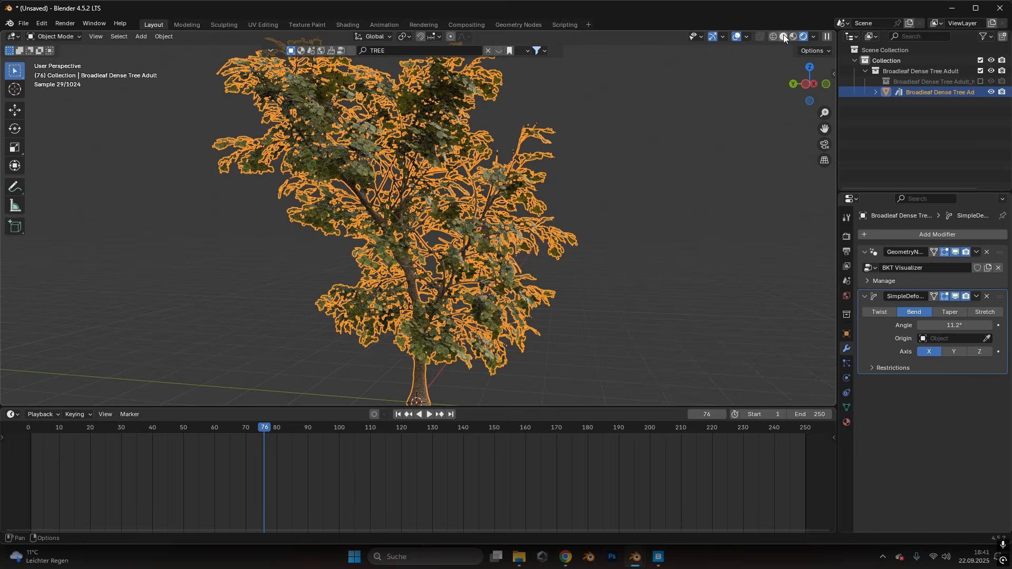
# Step: Switch the viewport to solid shading, then set the bend angle to -22.7° and keyframe it at frame 76
pyautogui.click(783, 36)
pyautogui.moveTo(561, 291)
pyautogui.mouseDown(button='middle')
pyautogui.moveTo(479, 240)
pyautogui.moveTo(618, 231)
pyautogui.mouseUp(button='middle')
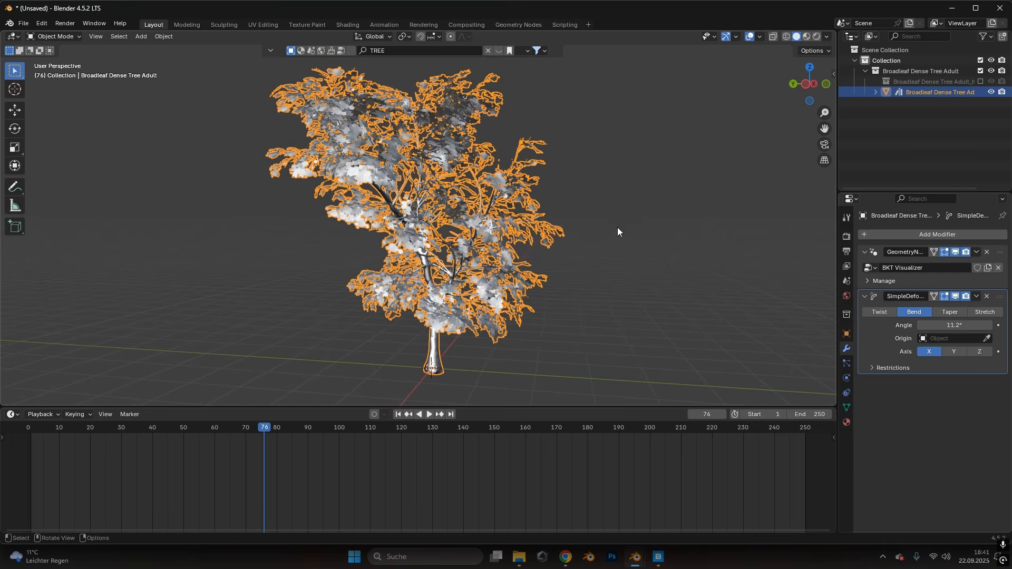
pyautogui.moveTo(955, 322); pyautogui.dragTo(928, 323)
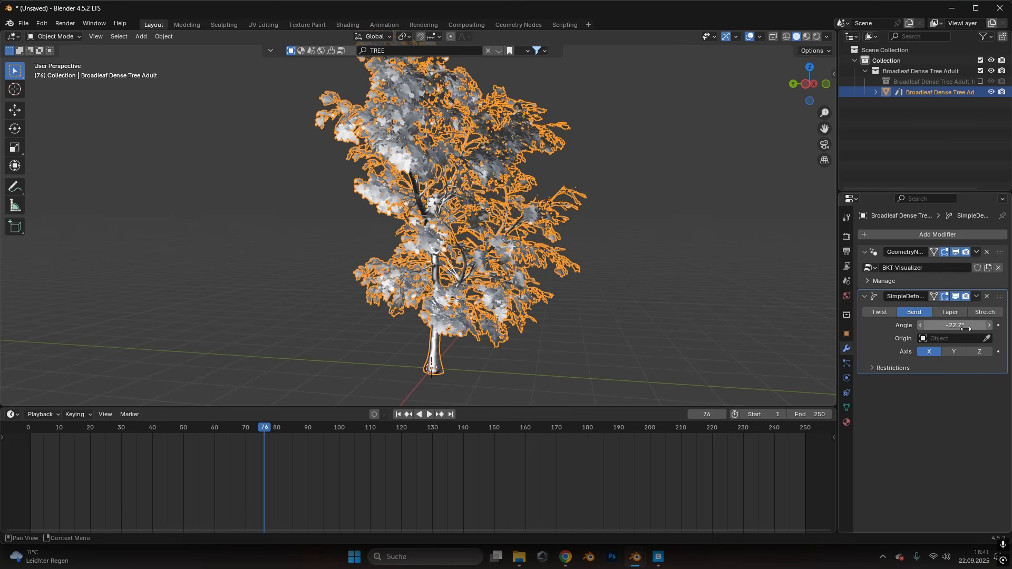
pyautogui.press('i')
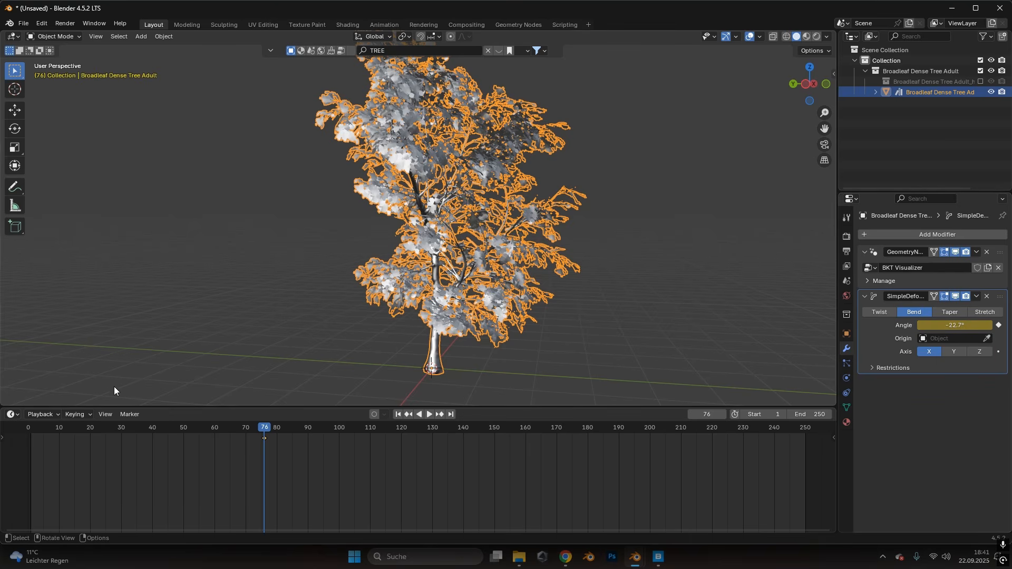
# Step: Replace the Timeline with the Graph Editor and enlarge it
pyautogui.click(11, 414)
pyautogui.click(163, 334)
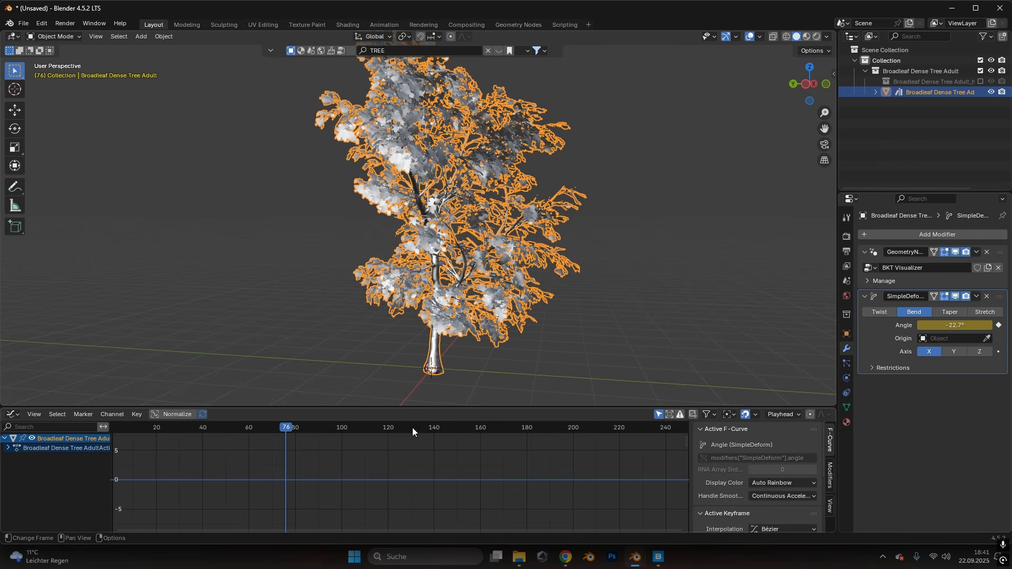
pyautogui.moveTo(414, 407); pyautogui.dragTo(406, 327)
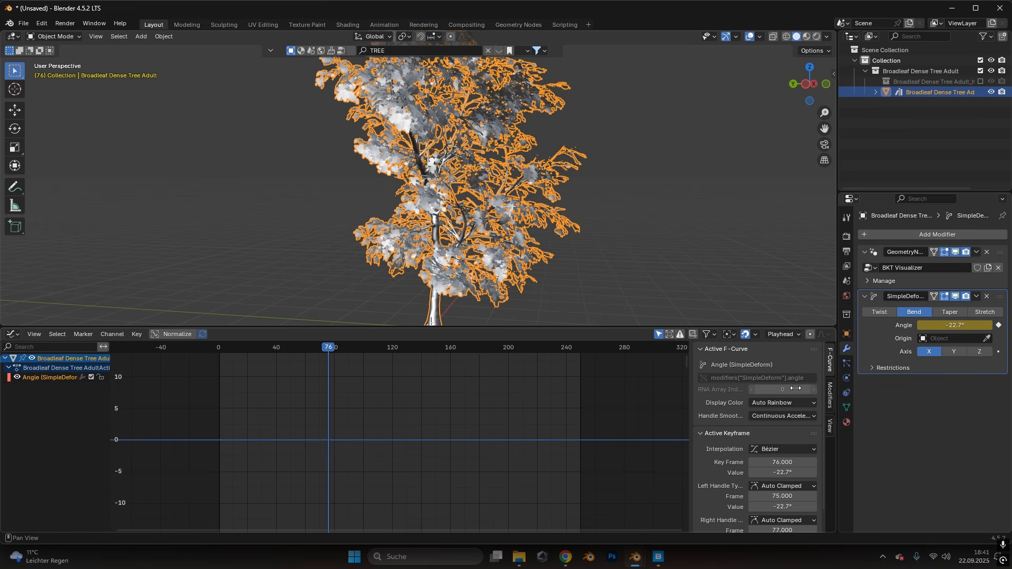
# Step: Add a Noise modifier to the bend angle's F-curve with a scale of 14.4
pyautogui.click(831, 393)
pyautogui.click(773, 348)
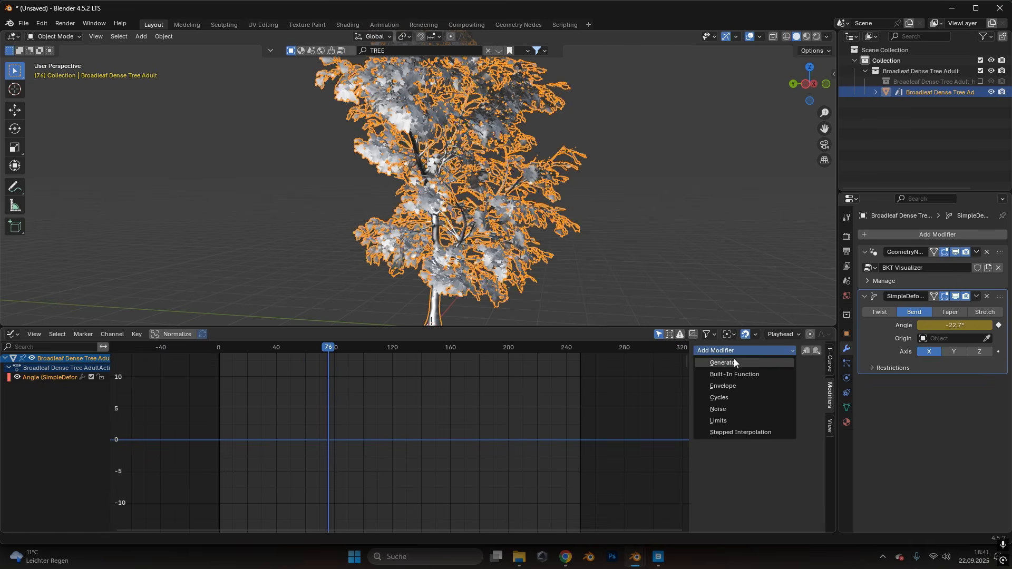
pyautogui.click(725, 406)
pyautogui.moveTo(391, 484); pyautogui.dragTo(469, 518, button='middle')
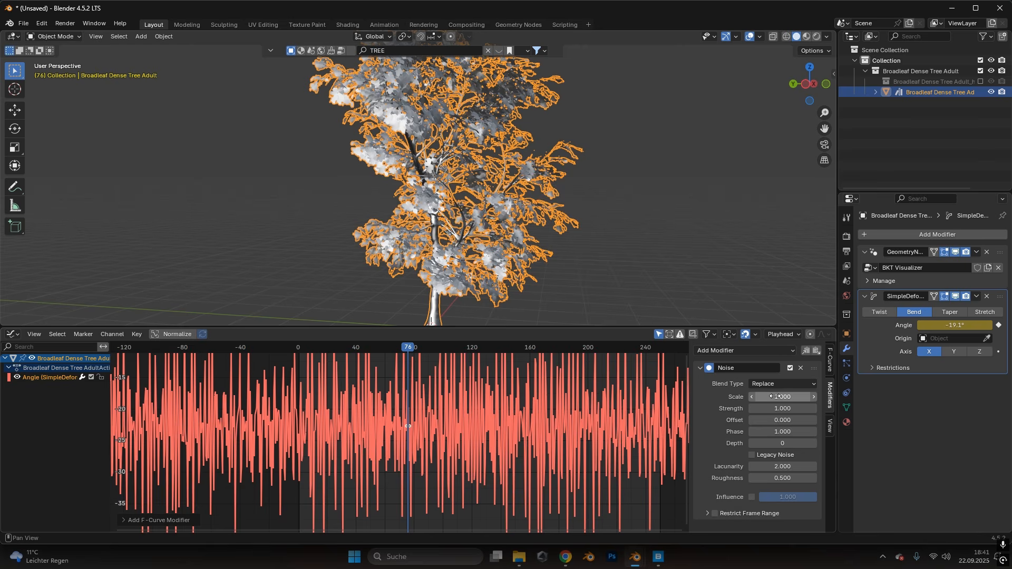
pyautogui.moveTo(774, 396); pyautogui.dragTo(780, 399)
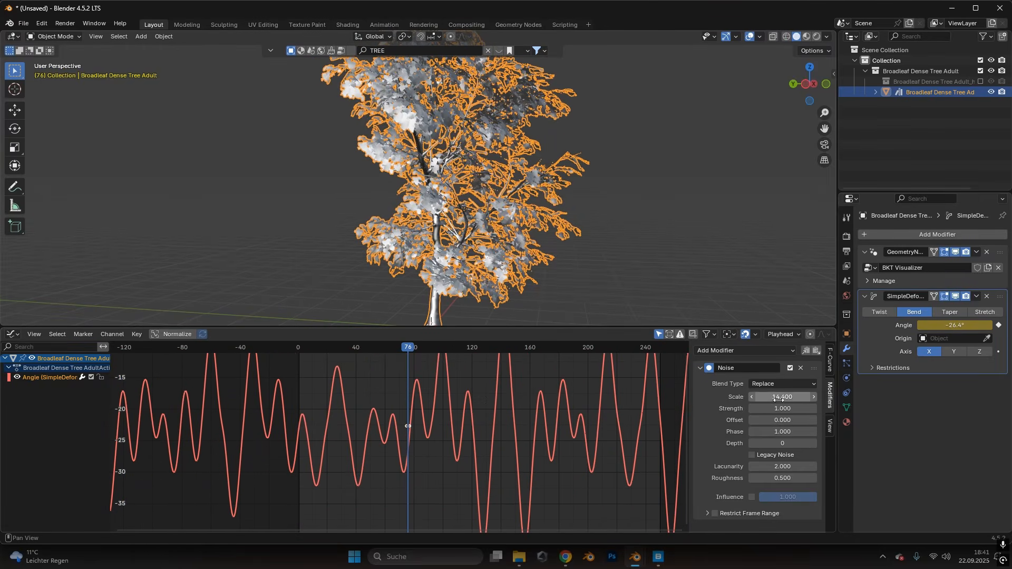
# Step: Play the tree's sway animation up to frame 144 and refine the noise to scale 14.9 and strength 0.2
pyautogui.moveTo(408, 426); pyautogui.dragTo(558, 421)
pyautogui.click(304, 348)
pyautogui.press('space')
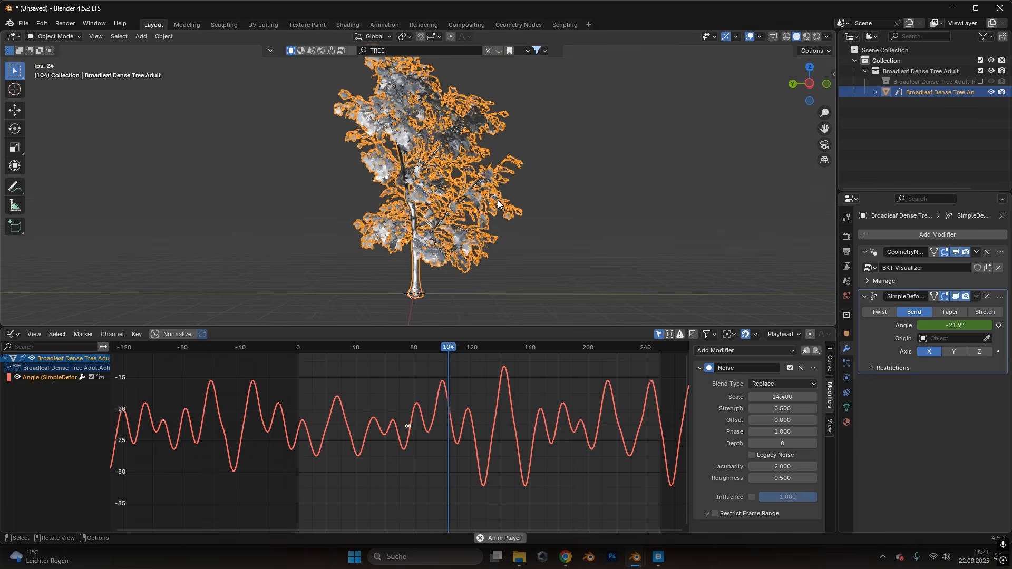
pyautogui.press('space')
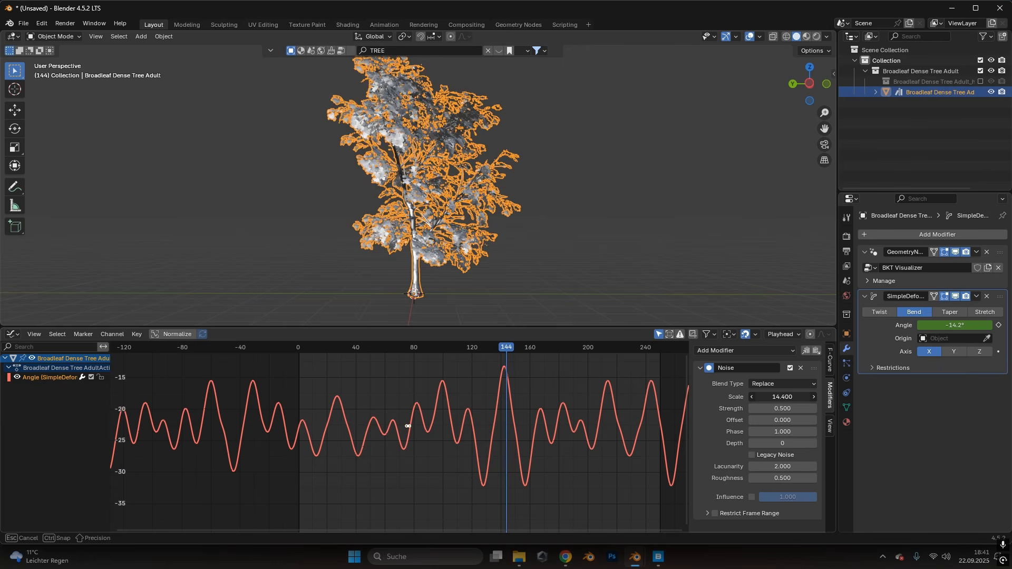
pyautogui.moveTo(782, 397); pyautogui.dragTo(761, 409)
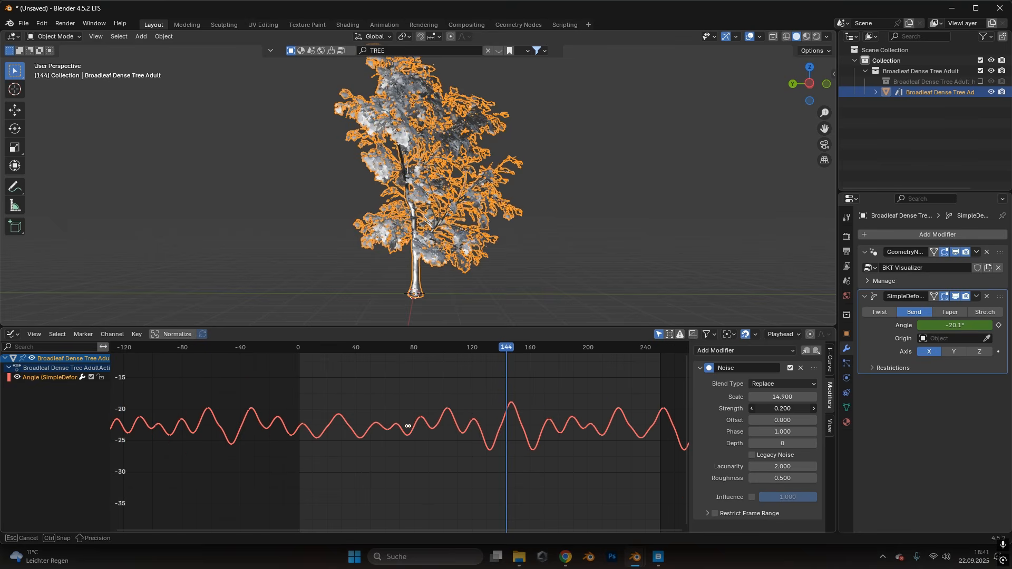
# Step: Add a second Simple Deform modifier set to Twist, keyframe its 45° angle at frame 144 and select its F-curve channel
pyautogui.click(944, 235)
pyautogui.moveTo(905, 264)
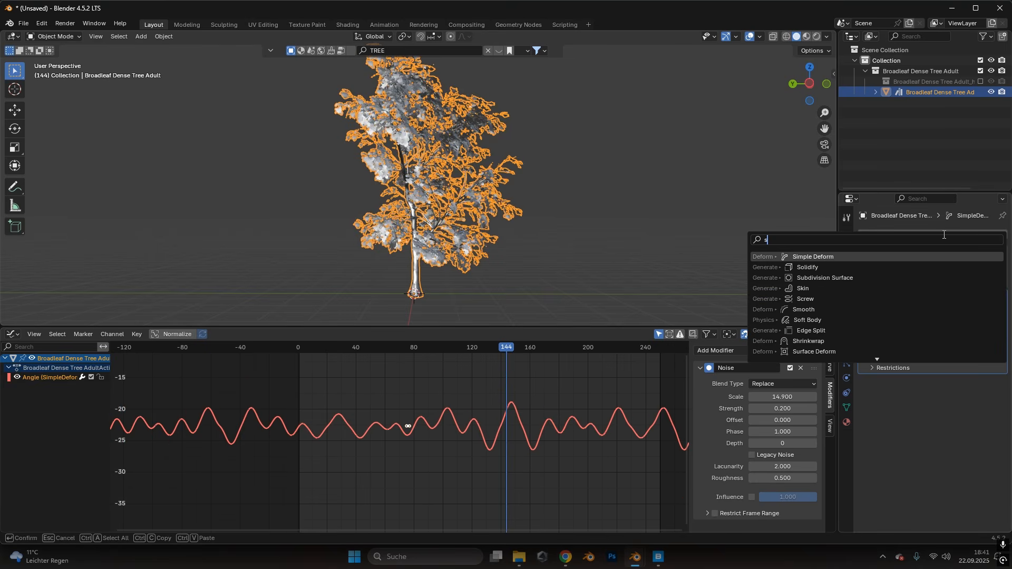
pyautogui.click(796, 258)
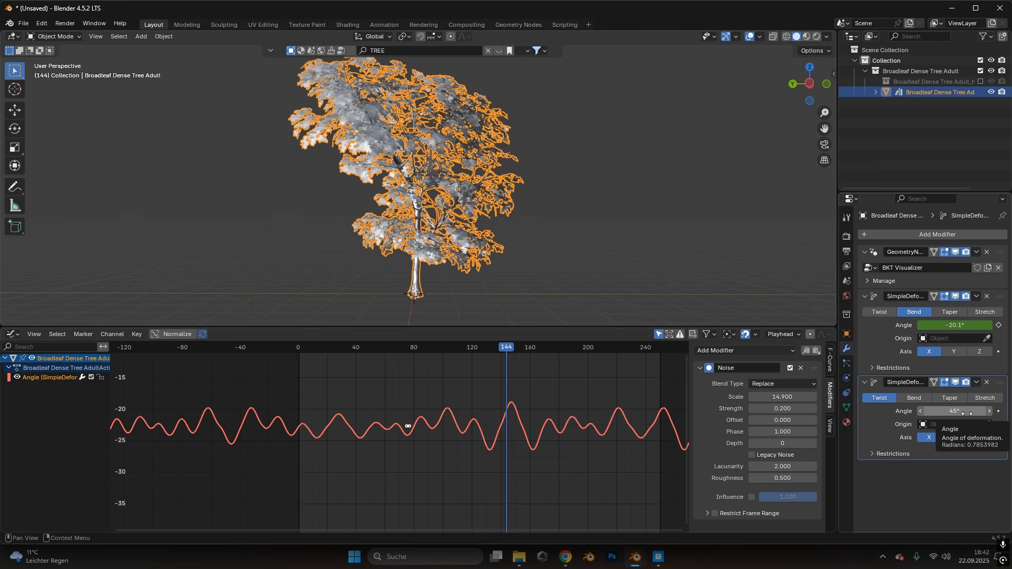
pyautogui.press('i')
pyautogui.click(51, 386)
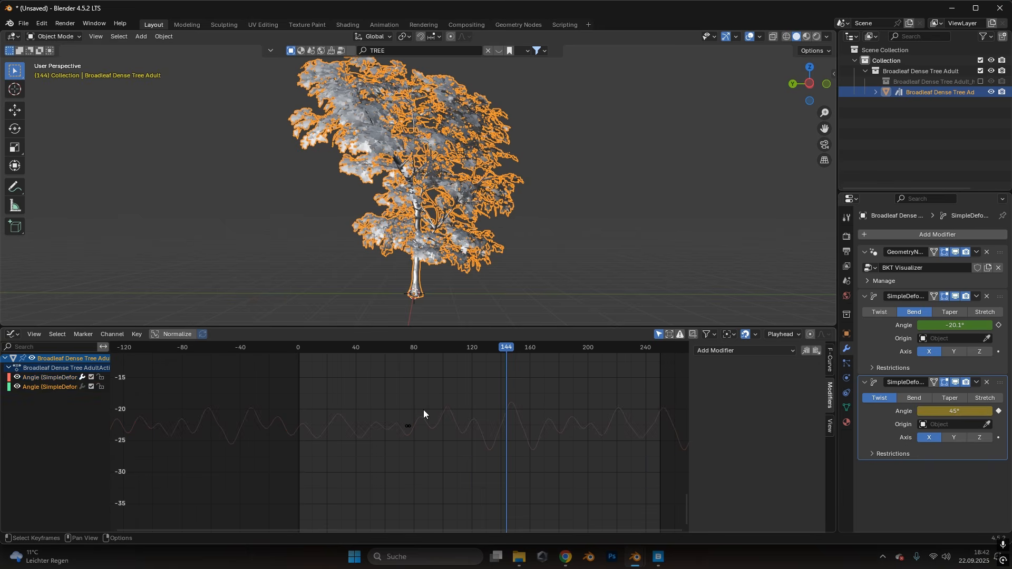
# Step: Add a Noise modifier to the twist angle's F-curve with a scale of 14.8 and a strength of 0.1
pyautogui.press('Home')
pyautogui.moveTo(464, 416); pyautogui.dragTo(465, 483, button='middle')
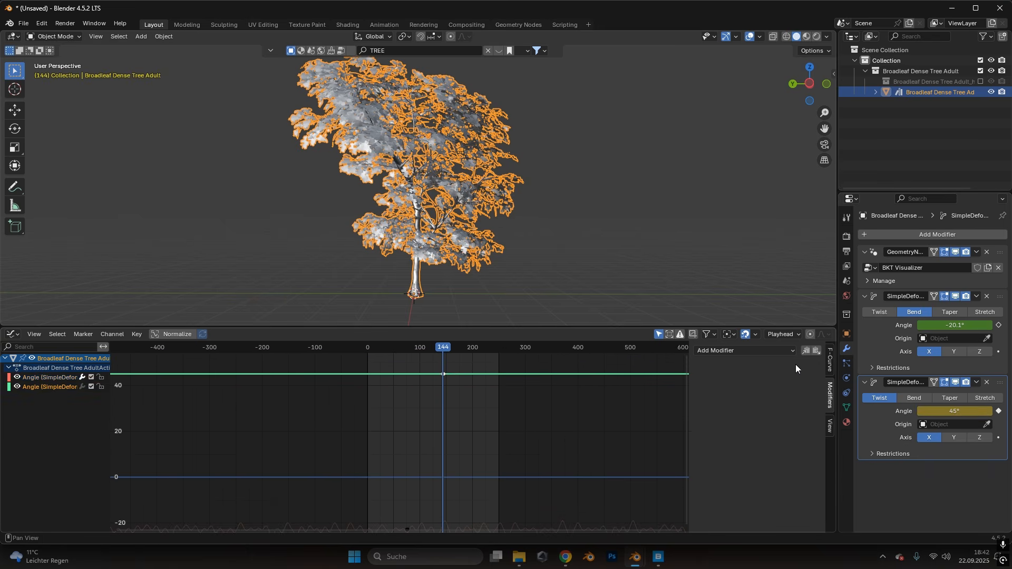
pyautogui.click(740, 351)
pyautogui.click(727, 410)
pyautogui.scroll(2, 501, 409)
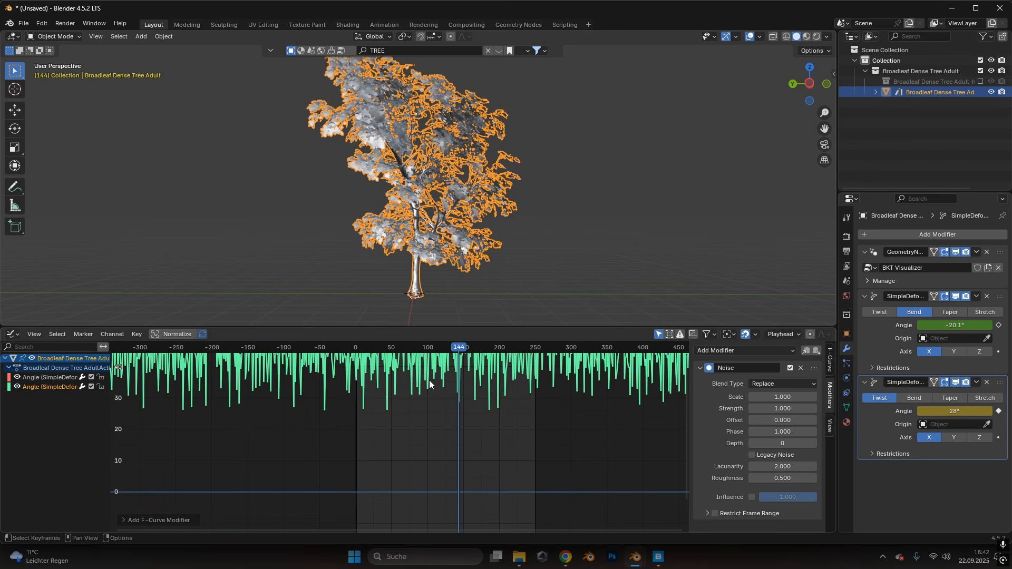
pyautogui.moveTo(486, 374); pyautogui.dragTo(503, 475, button='middle')
pyautogui.scroll(2, 499, 449)
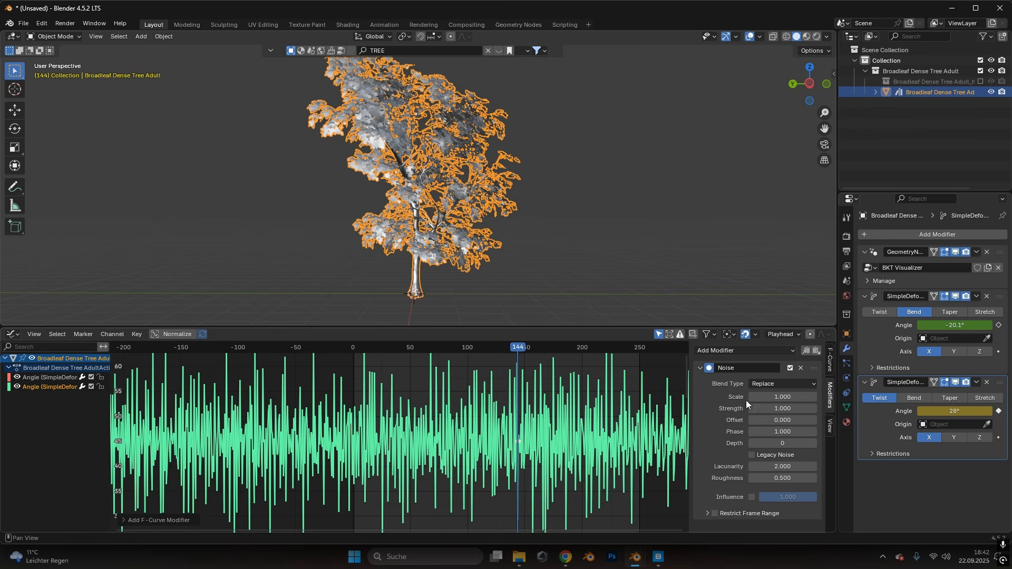
pyautogui.moveTo(755, 397); pyautogui.dragTo(771, 412)
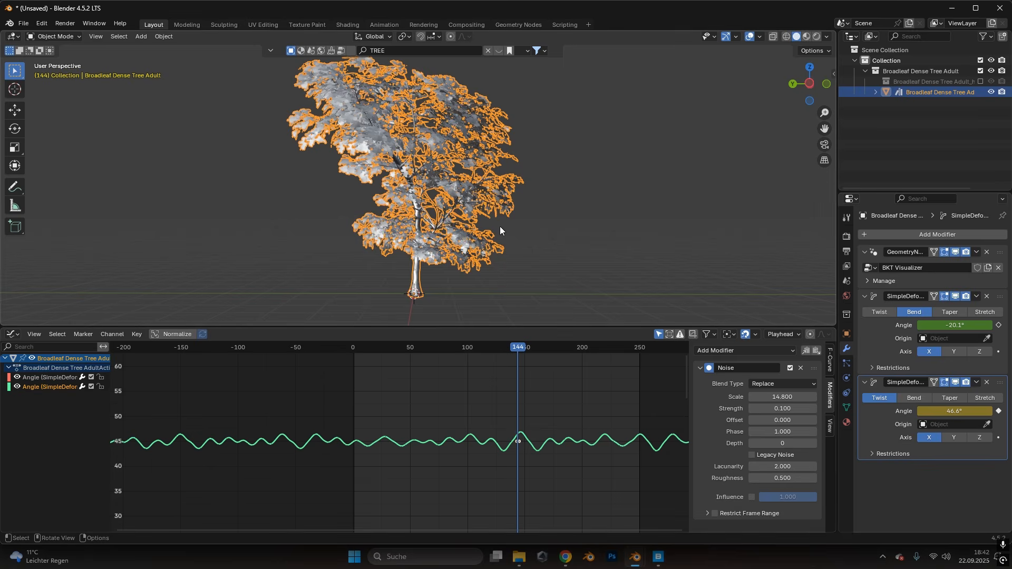
# Step: Refine the twist noise to scale 12.6, offset -15.5 and phase -1.6, and lower the curve to about 8°
pyautogui.moveTo(499, 226); pyautogui.dragTo(479, 221, button='middle')
pyautogui.scroll(1, 478, 221)
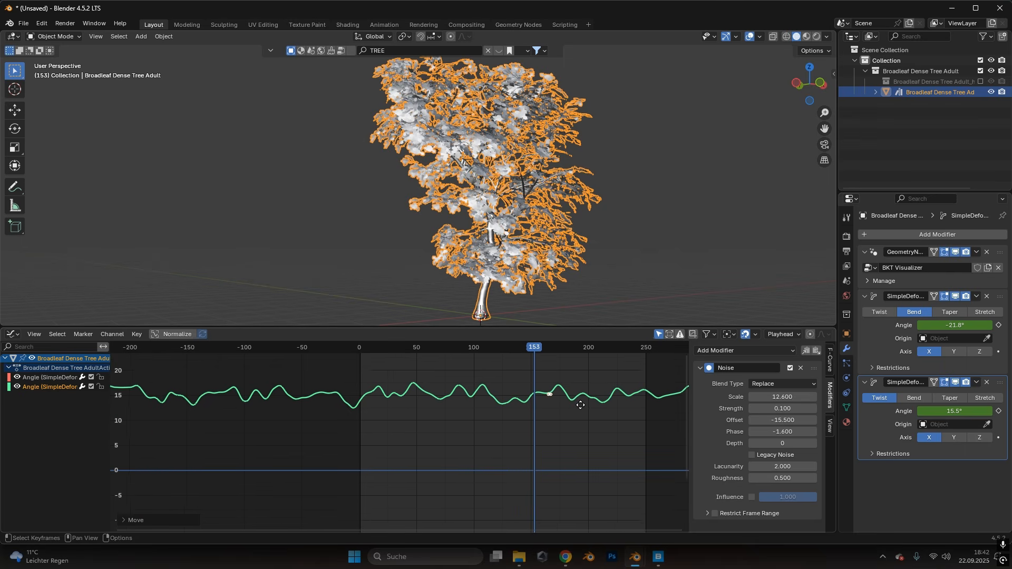
pyautogui.moveTo(582, 402); pyautogui.dragTo(578, 390, button='middle')
pyautogui.press('g')
pyautogui.click(583, 502)
pyautogui.moveTo(584, 490)
pyautogui.mouseDown(button='middle')
pyautogui.moveTo(587, 409)
pyautogui.moveTo(592, 476)
pyautogui.mouseUp(button='middle')
pyautogui.press('g')
pyautogui.click(585, 414)
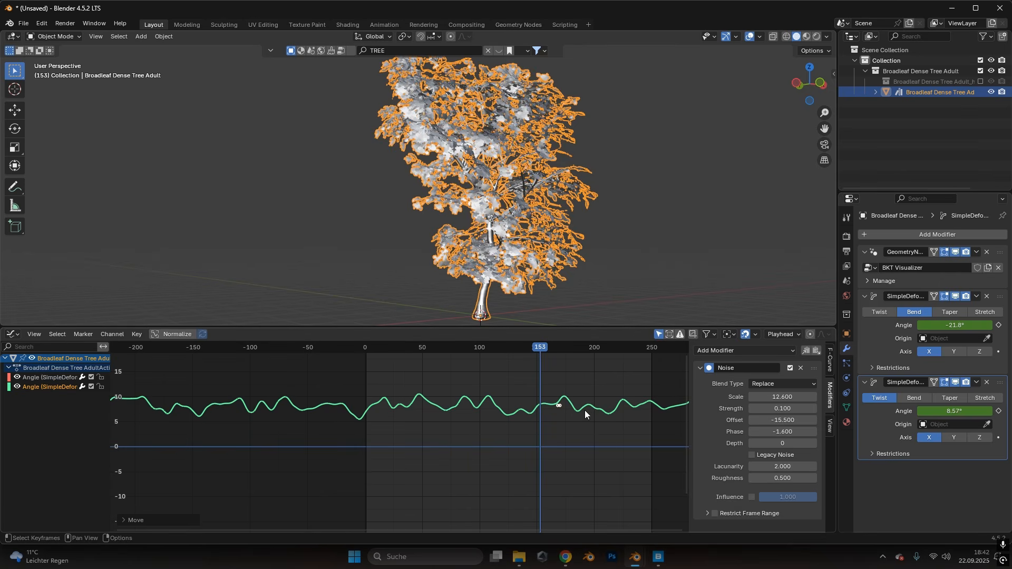
# Step: Scrub to frame 86, deselect the tree and play the combined bend and twist sway while viewing it from several sides
pyautogui.moveTo(397, 349); pyautogui.dragTo(463, 349)
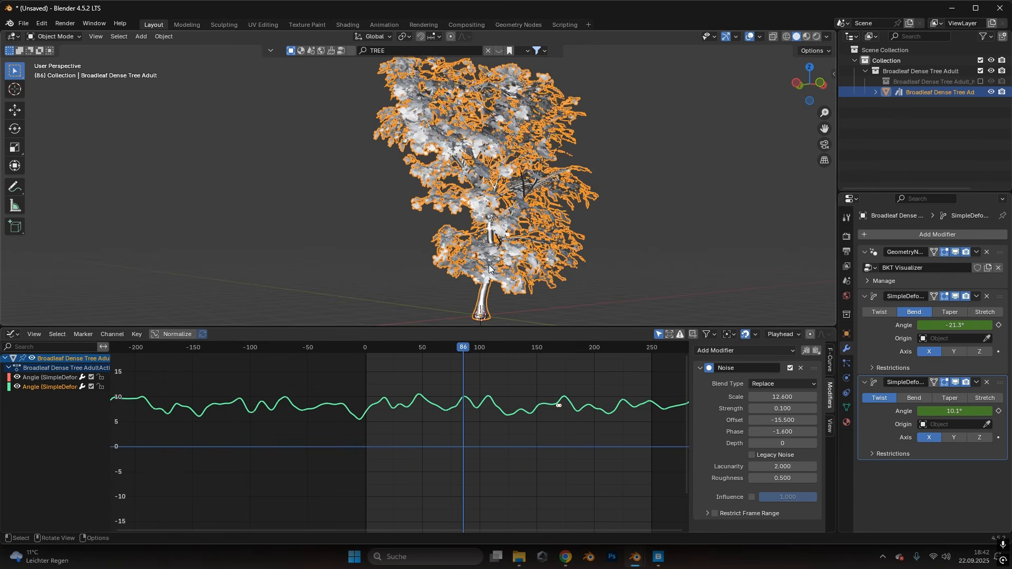
pyautogui.click(589, 213)
pyautogui.scroll(3, 526, 217)
pyautogui.press('space')
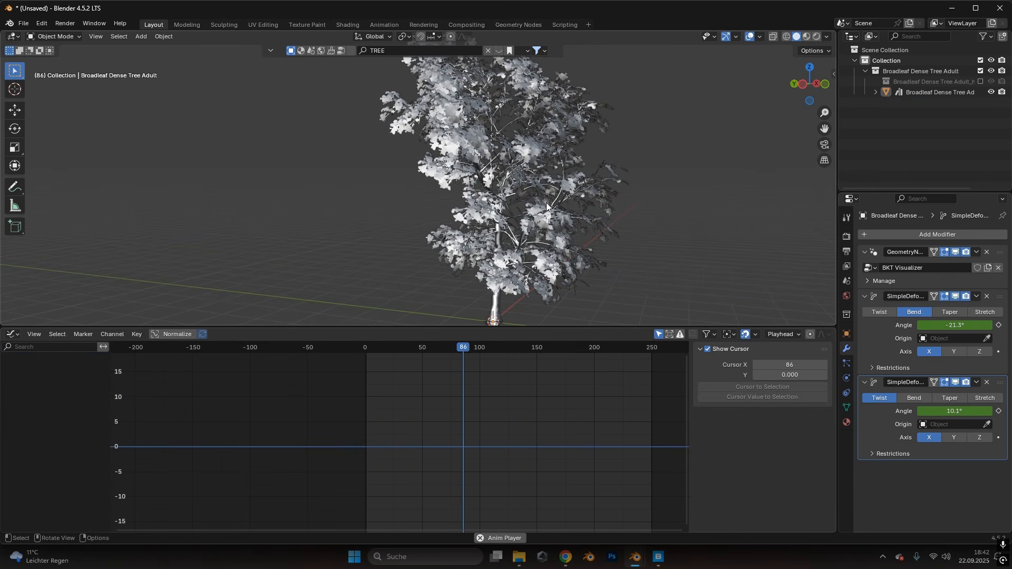
pyautogui.scroll(-1, 572, 198)
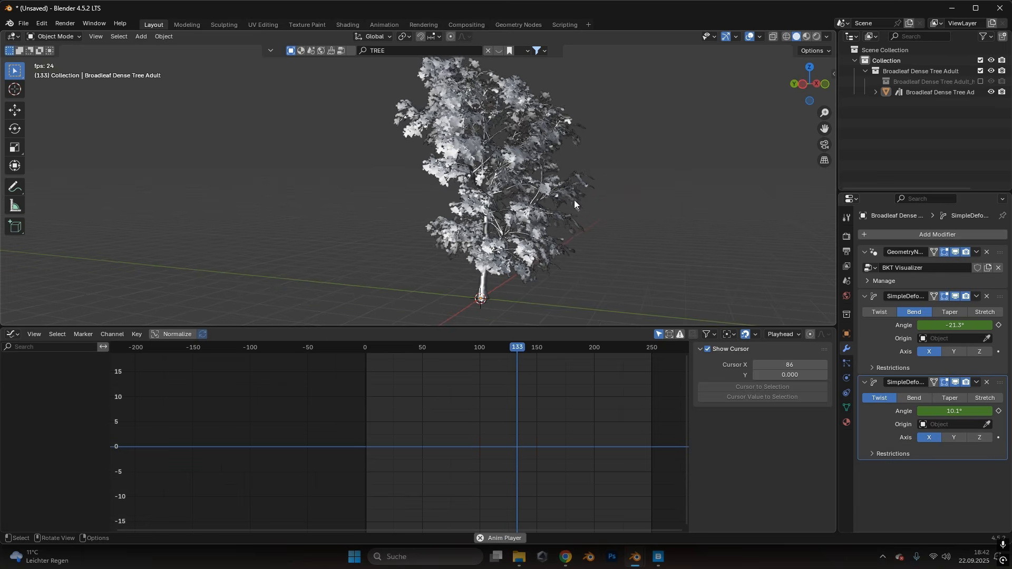
pyautogui.moveTo(574, 200); pyautogui.dragTo(510, 182, button='middle')
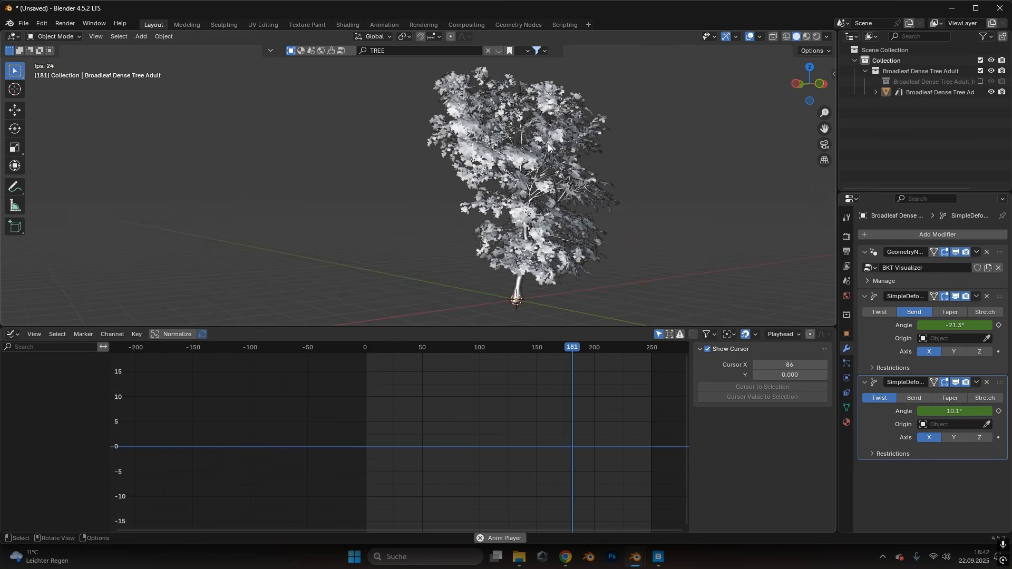
pyautogui.press('space')
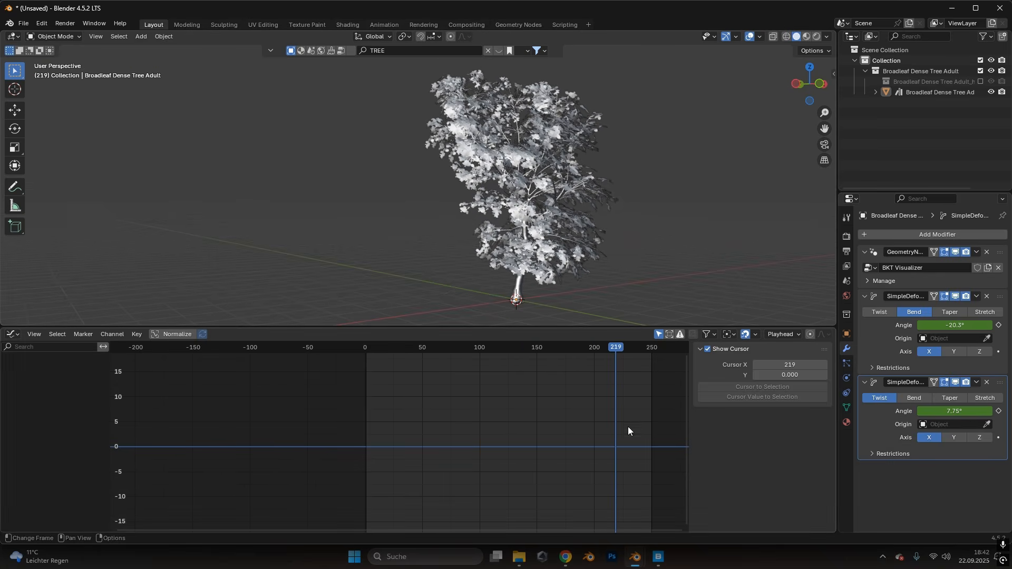
# Step: Switch to the CarsceneTruck project and play its animation to examine the trees around the truck
pyautogui.moveTo(636, 562)
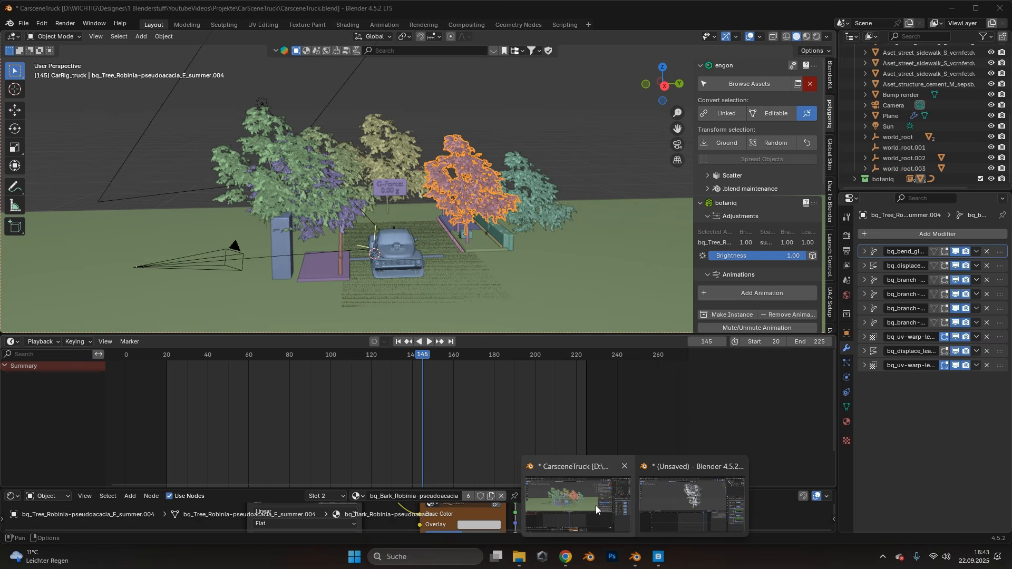
pyautogui.click(596, 505)
pyautogui.click(276, 355)
pyautogui.moveTo(398, 203); pyautogui.dragTo(359, 201, button='middle')
pyautogui.press('space')
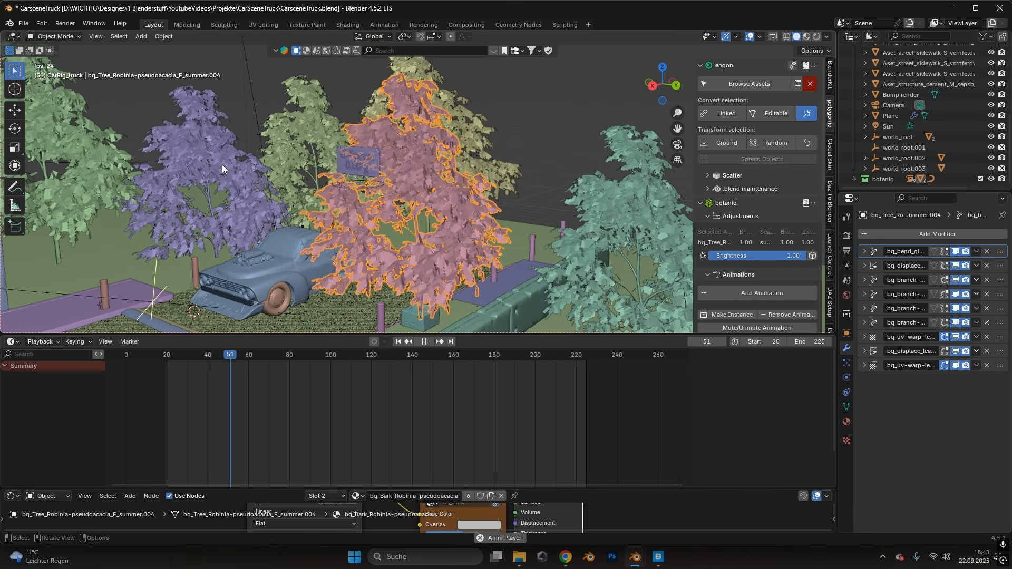
pyautogui.press('space')
# Step: Select the trees behind the truck one by one, ending with the green one nearest the camera, and play their wind animation
pyautogui.moveTo(409, 205); pyautogui.dragTo(393, 230, button='middle')
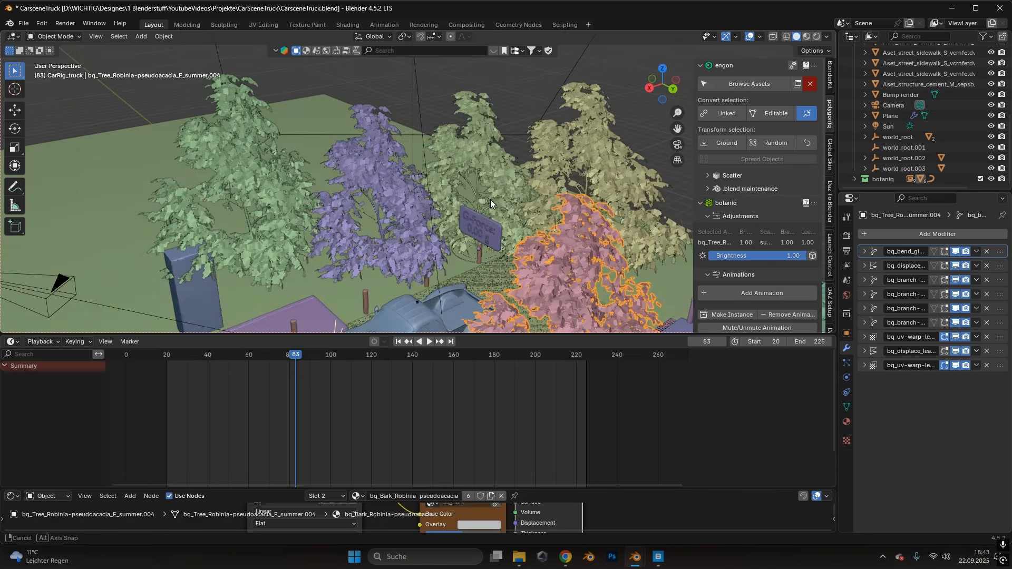
pyautogui.click(564, 160)
pyautogui.click(456, 159)
pyautogui.click(378, 162)
pyautogui.click(232, 200)
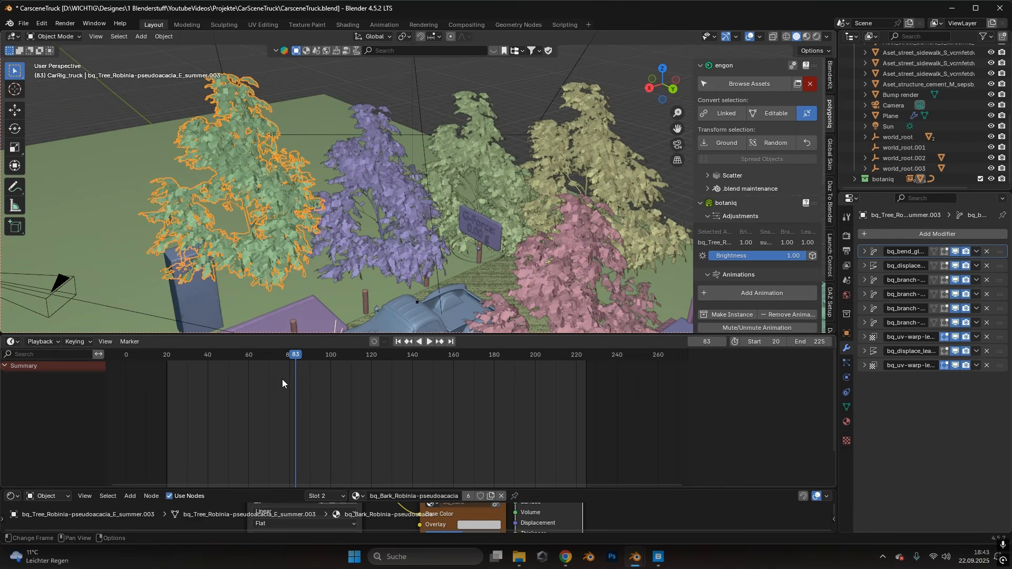
pyautogui.press('space')
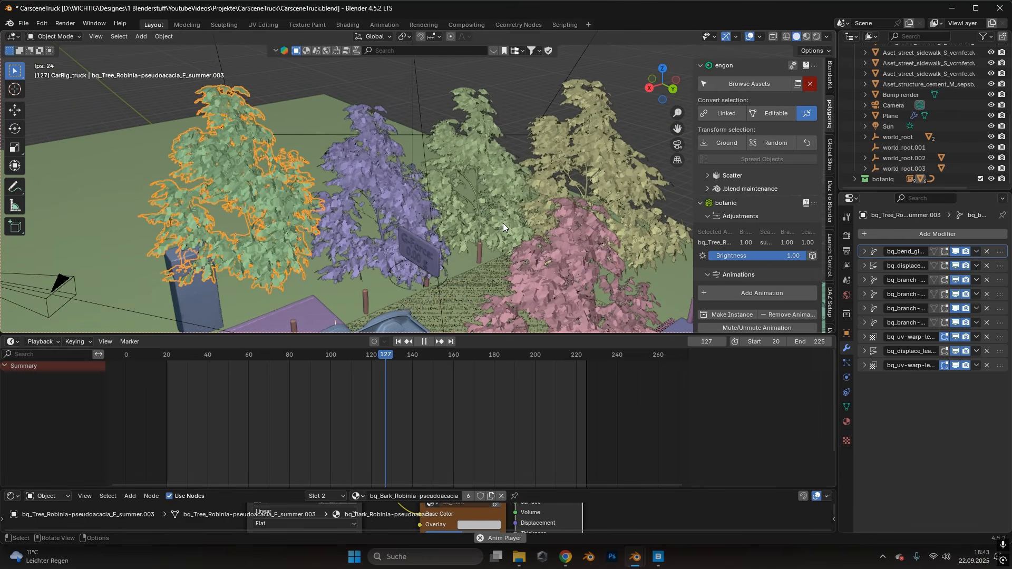
pyautogui.press('space')
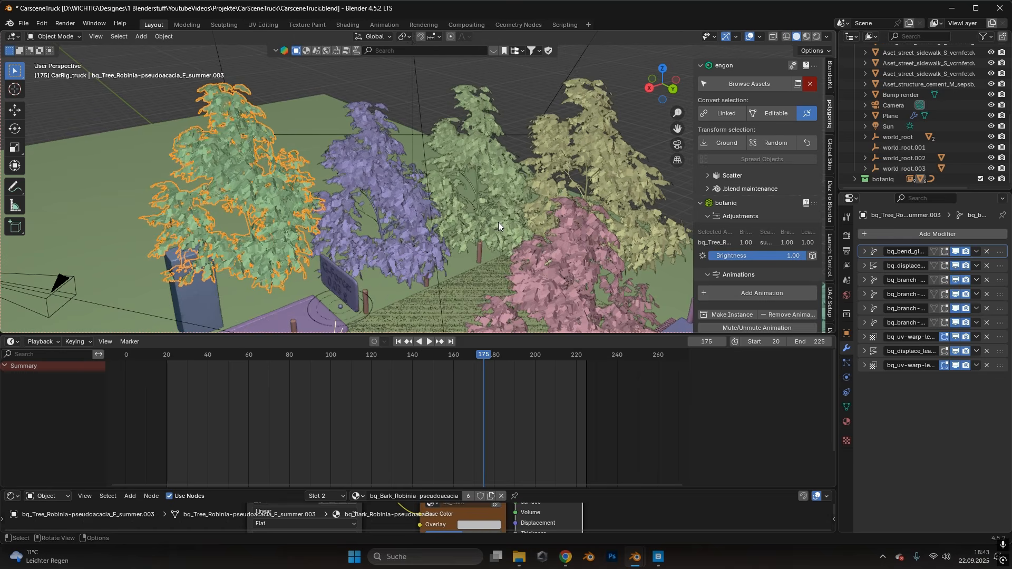
# Step: Examine the placement of the individual Robinia trees along the truck's road, ending with the purple one selected
pyautogui.scroll(-3, 499, 222)
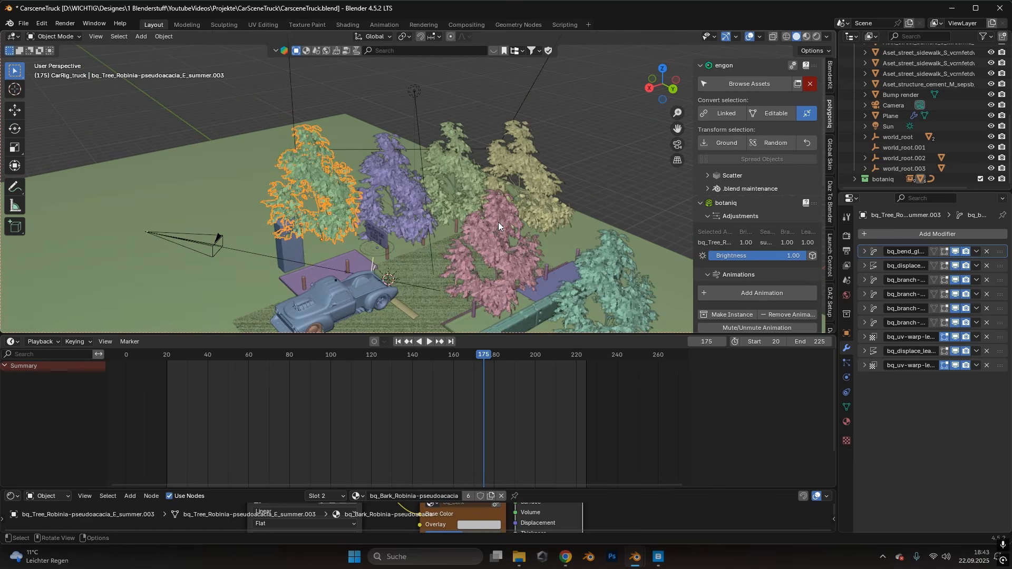
pyautogui.moveTo(498, 223); pyautogui.dragTo(468, 209, button='middle')
pyautogui.scroll(-1, 411, 204)
pyautogui.scroll(4, 411, 205)
pyautogui.click(409, 179)
pyautogui.click(514, 153)
pyautogui.click(599, 132)
pyautogui.click(496, 149)
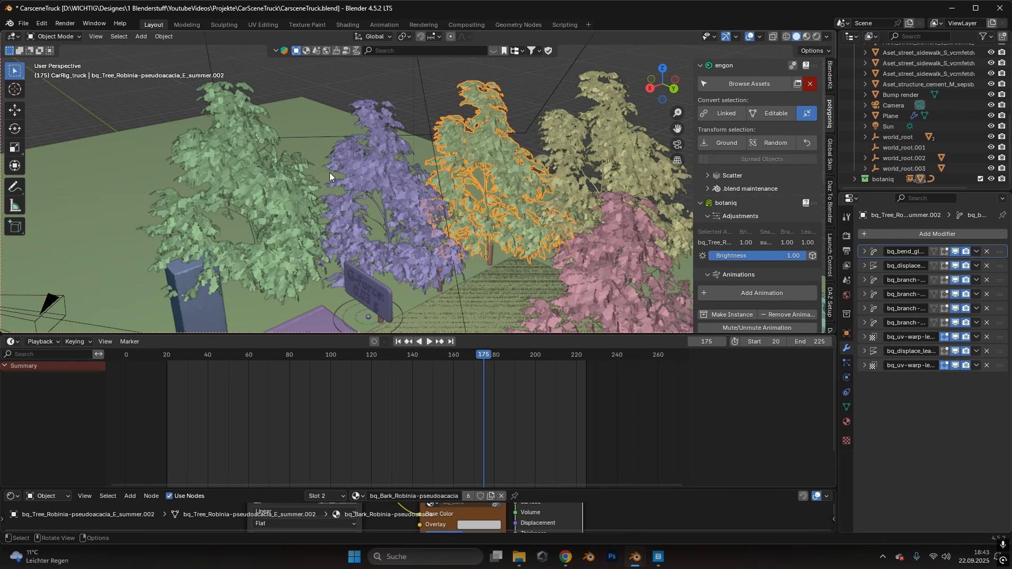
pyautogui.click(359, 188)
pyautogui.scroll(-3, 384, 194)
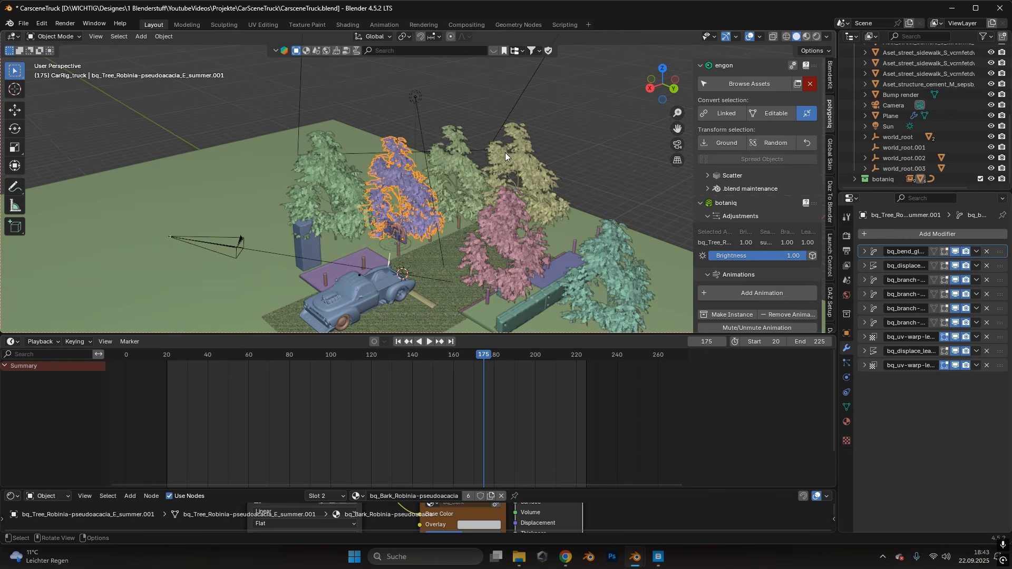
# Step: View the scene through the camera in Rendered shading
pyautogui.press('KP_0')
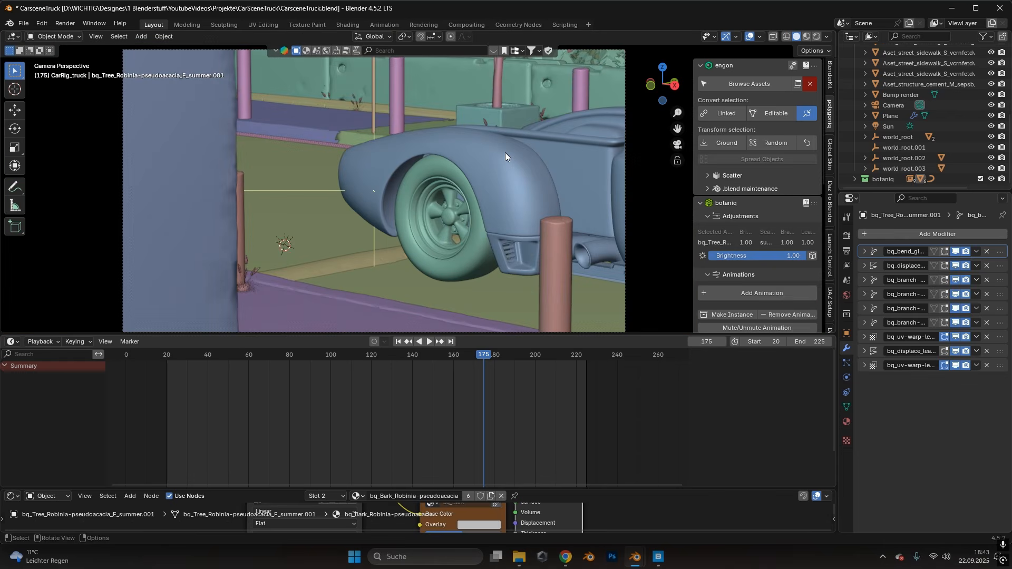
pyautogui.click(817, 36)
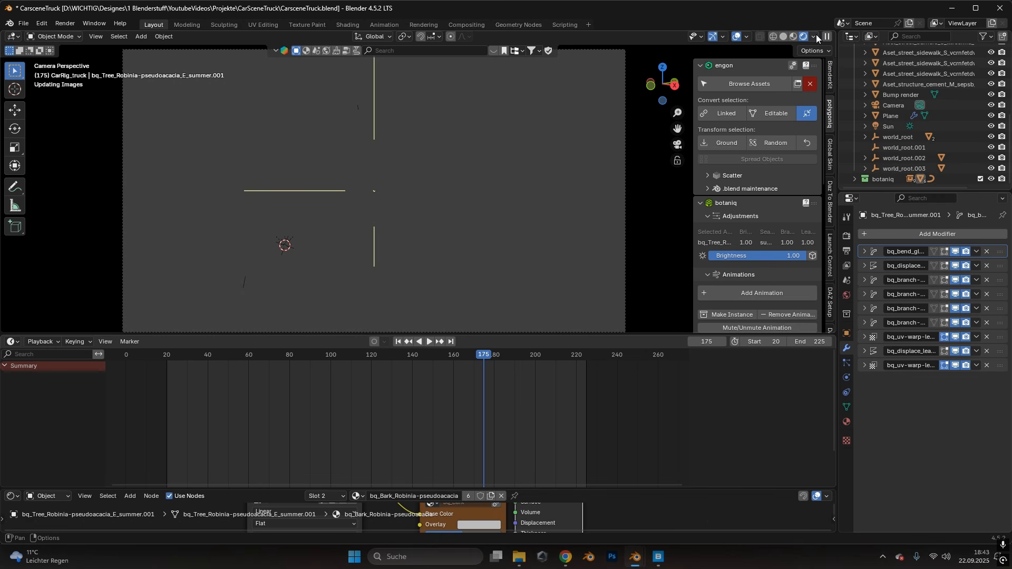
pyautogui.scroll(2, 916, 89)
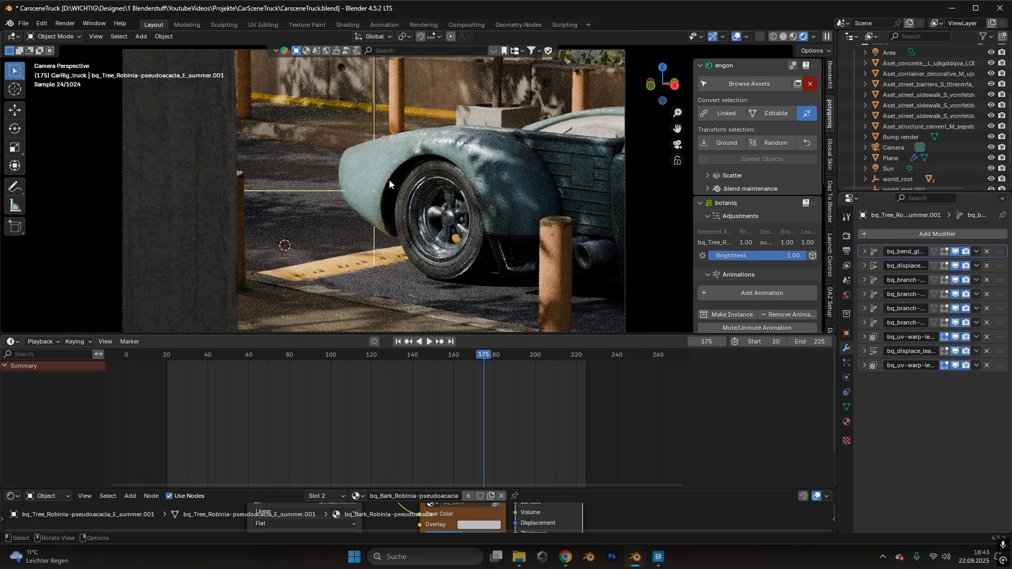
# Step: Hide the six trees to check the camera render at frame 110 without their shadows, and unhide them
pyautogui.moveTo(461, 171); pyautogui.dragTo(344, 185, button='middle')
pyautogui.keyDown('shift'); pyautogui.click(344, 186); pyautogui.keyUp('shift')
pyautogui.keyDown('shift'); pyautogui.click(412, 129); pyautogui.keyUp('shift')
pyautogui.keyDown('shift'); pyautogui.click(159, 170); pyautogui.keyUp('shift')
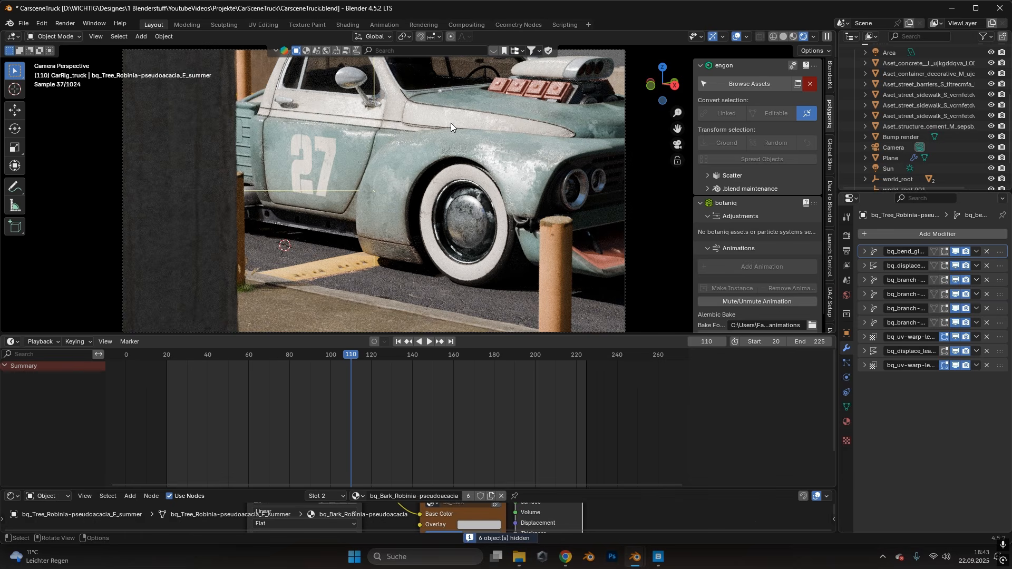
pyautogui.scroll(-2, 445, 151)
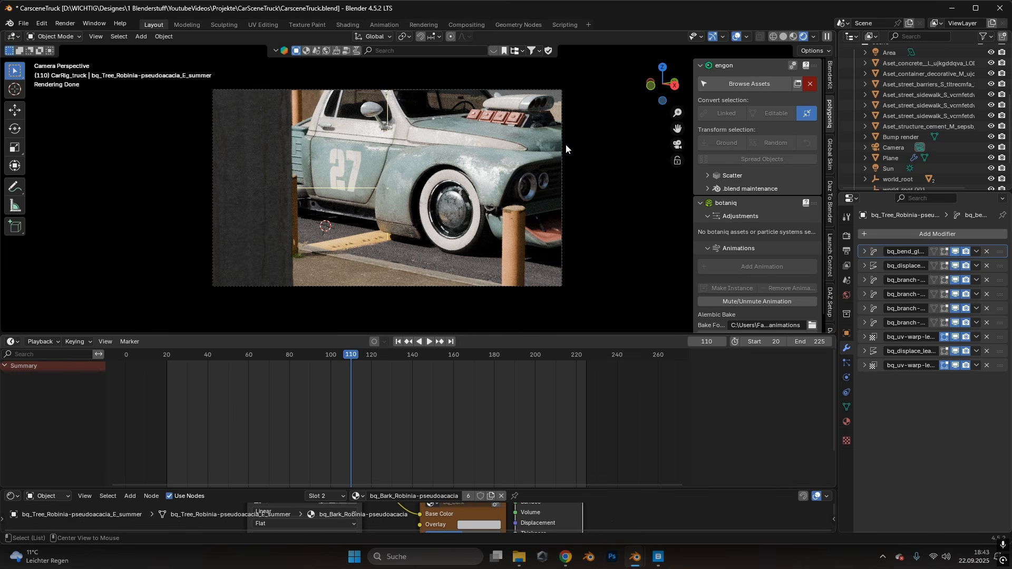
pyautogui.hotkey('alt', 'h')
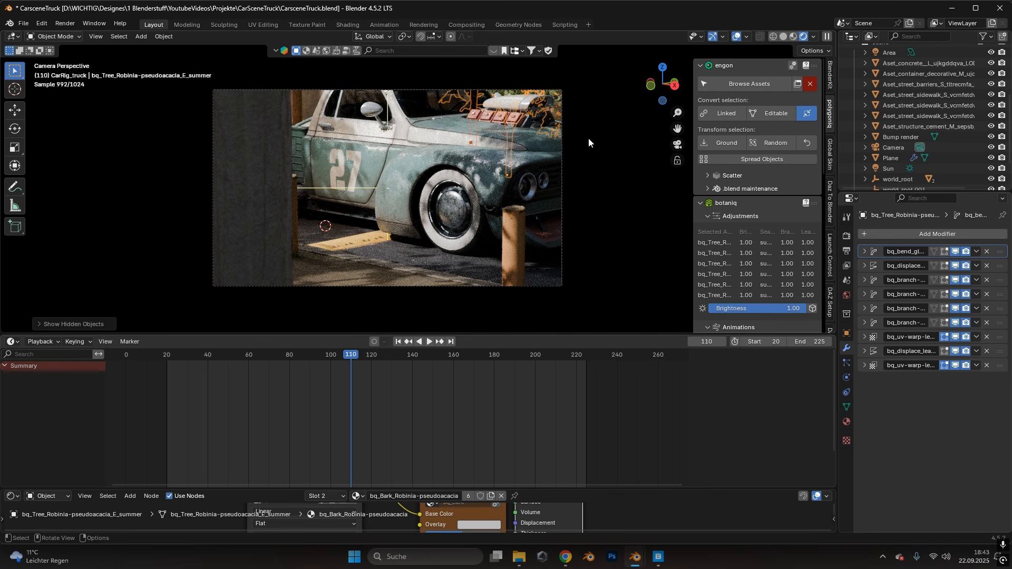
# Step: Turn off the viewport overlays and move to frame 133 to examine the tree shadows on the truck
pyautogui.click(738, 40)
pyautogui.scroll(2, 532, 168)
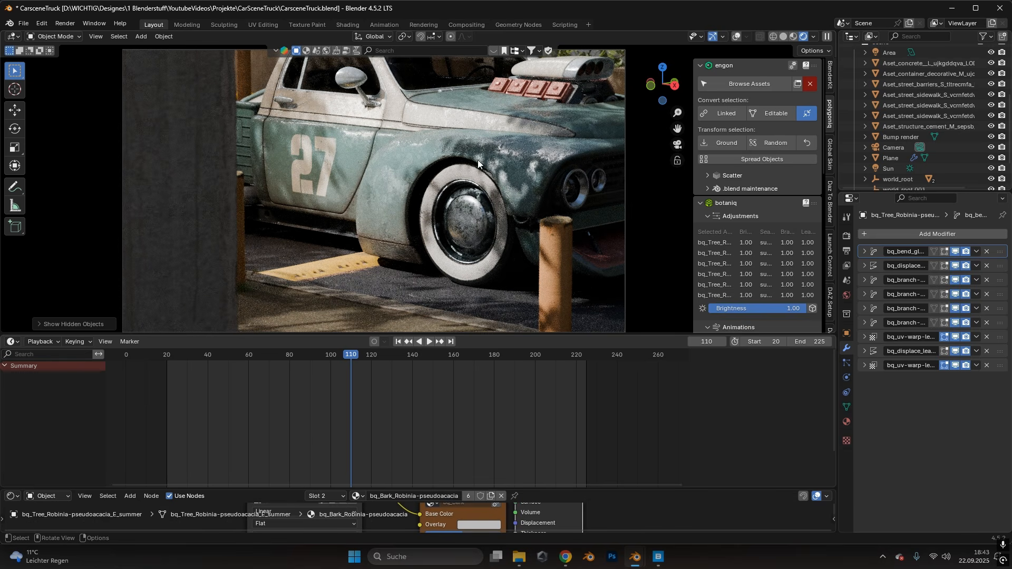
pyautogui.moveTo(348, 357); pyautogui.dragTo(398, 360)
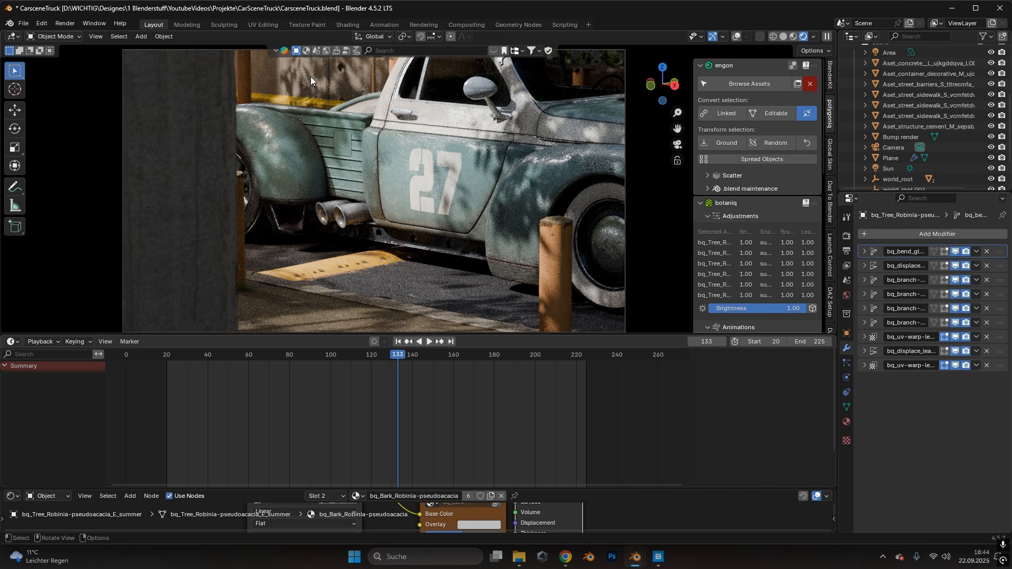
# Step: Leave the camera view for an overview of the whole scene and select the Sun light
pyautogui.scroll(-5, 447, 226)
pyautogui.moveTo(446, 242); pyautogui.dragTo(793, 194, button='middle')
pyautogui.click(897, 169)
pyautogui.scroll(-2, 357, 274)
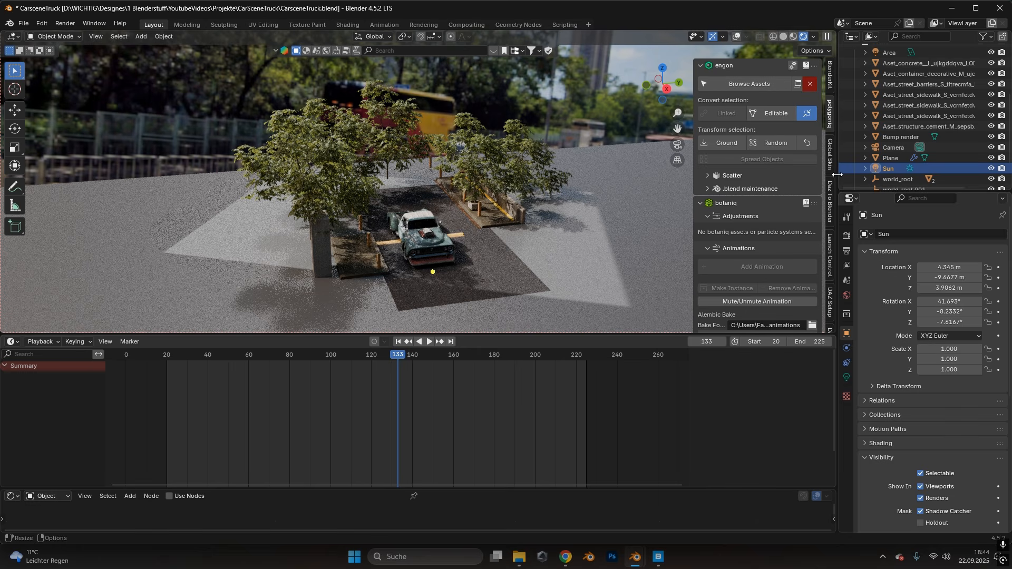
# Step: Open the world settings and the Easy HDRI add-on's settings, and examine how the street HDRI and Sun light the scene
pyautogui.click(847, 296)
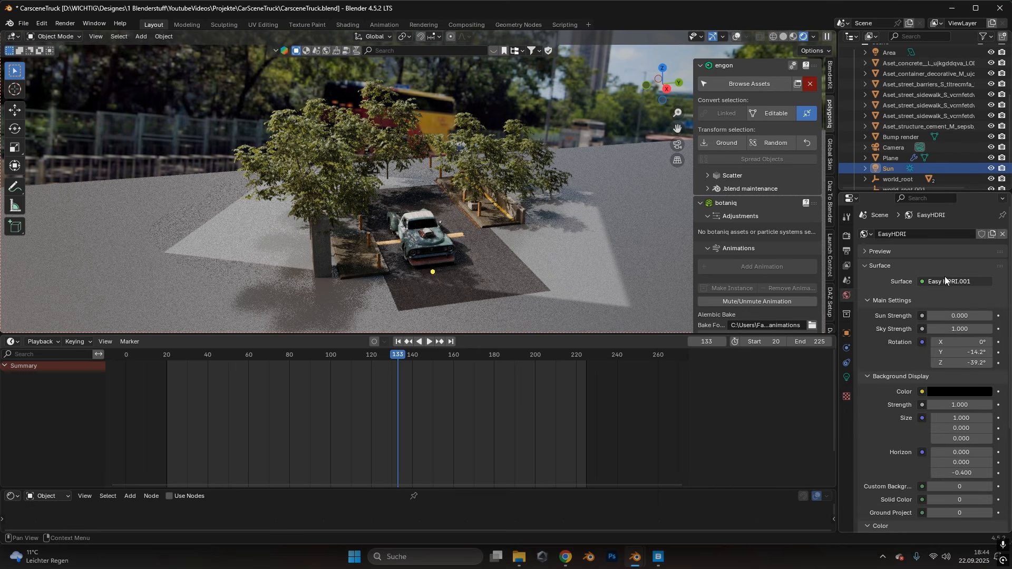
pyautogui.click(831, 74)
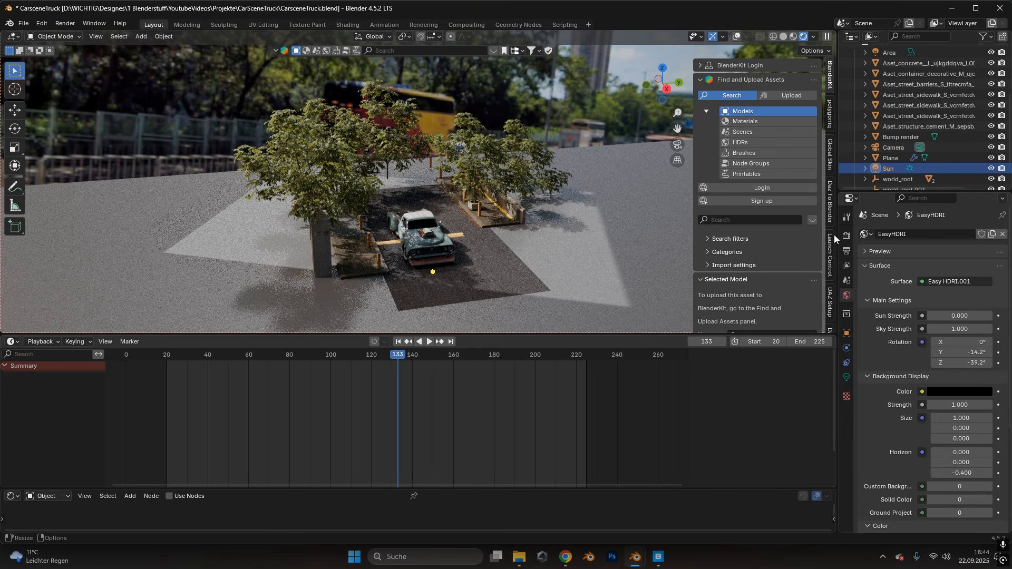
pyautogui.scroll(3, 833, 235)
pyautogui.click(831, 118)
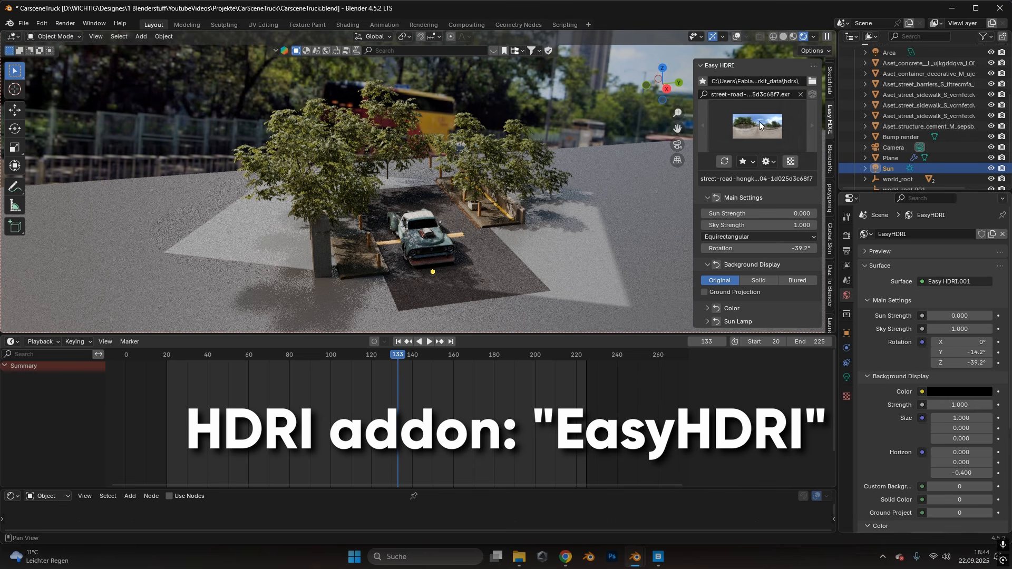
pyautogui.moveTo(470, 211); pyautogui.dragTo(437, 203, button='middle')
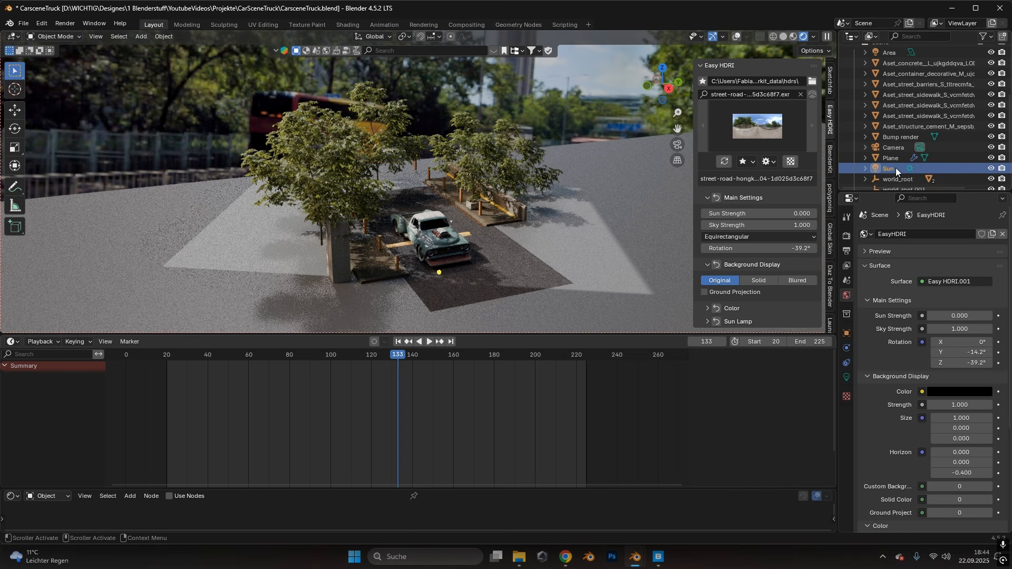
pyautogui.moveTo(248, 111); pyautogui.dragTo(300, 93, button='middle')
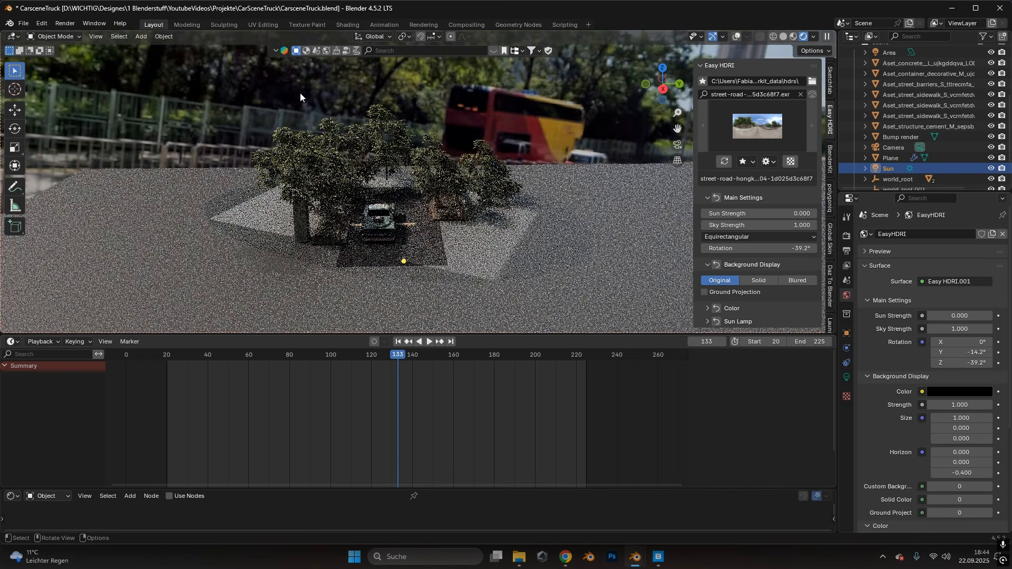
pyautogui.scroll(3, 373, 228)
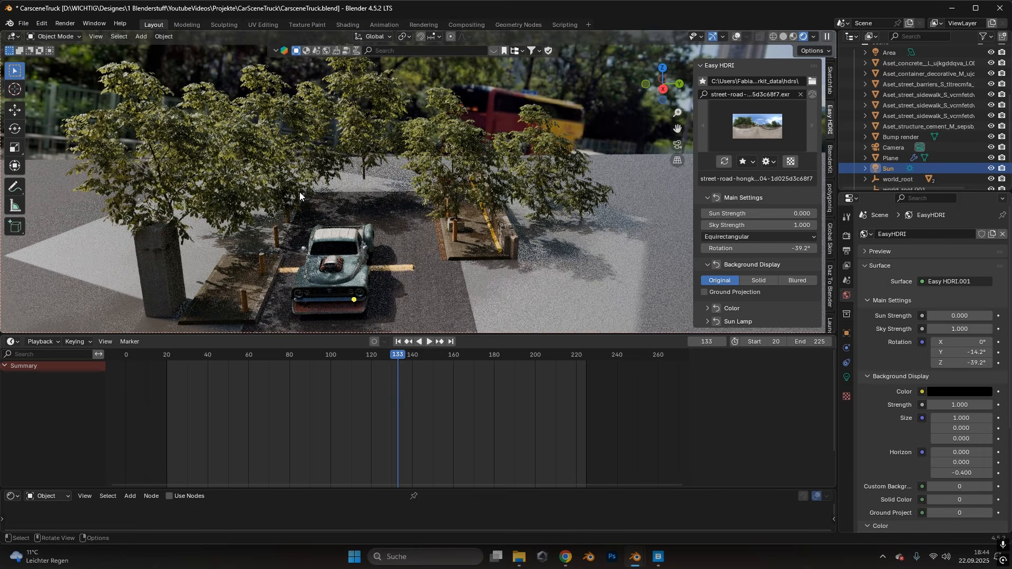
# Step: Examine the truck, trees and sidewalk props from above to review how the whole scene is laid out
pyautogui.moveTo(299, 192); pyautogui.dragTo(302, 161, button='middle')
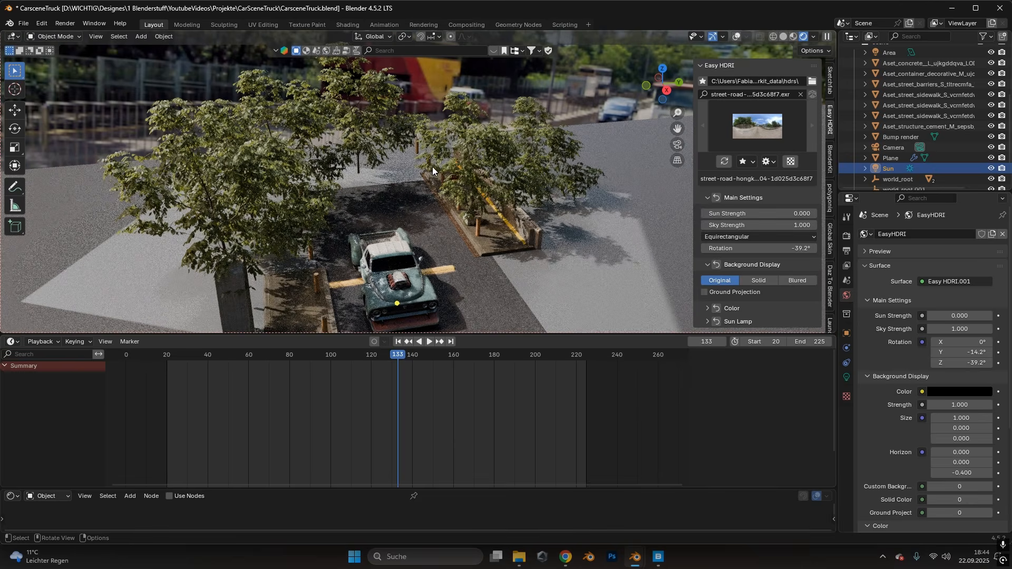
pyautogui.moveTo(412, 244); pyautogui.dragTo(458, 95, button='middle')
pyautogui.scroll(4, 418, 237)
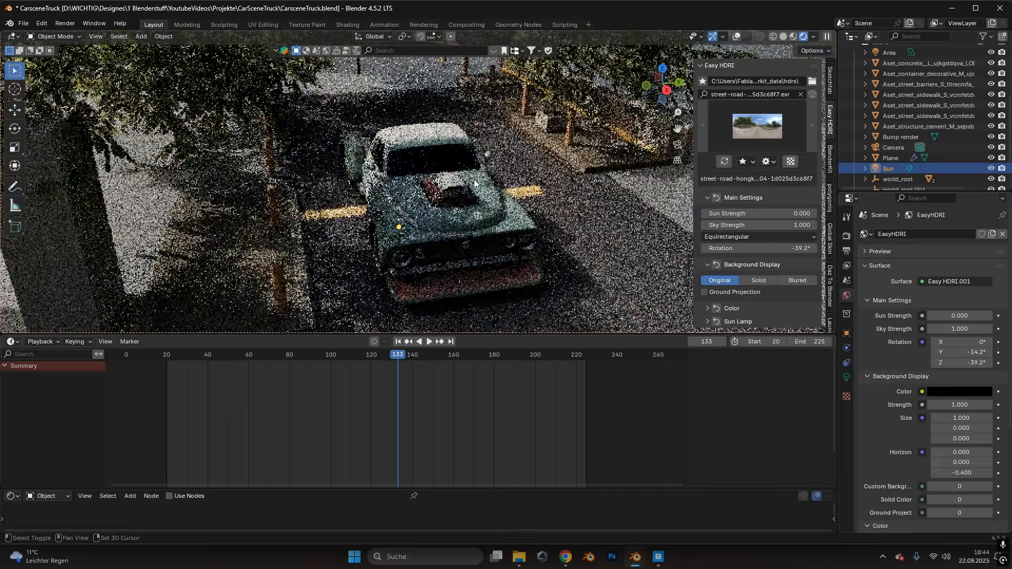
pyautogui.scroll(-1, 478, 213)
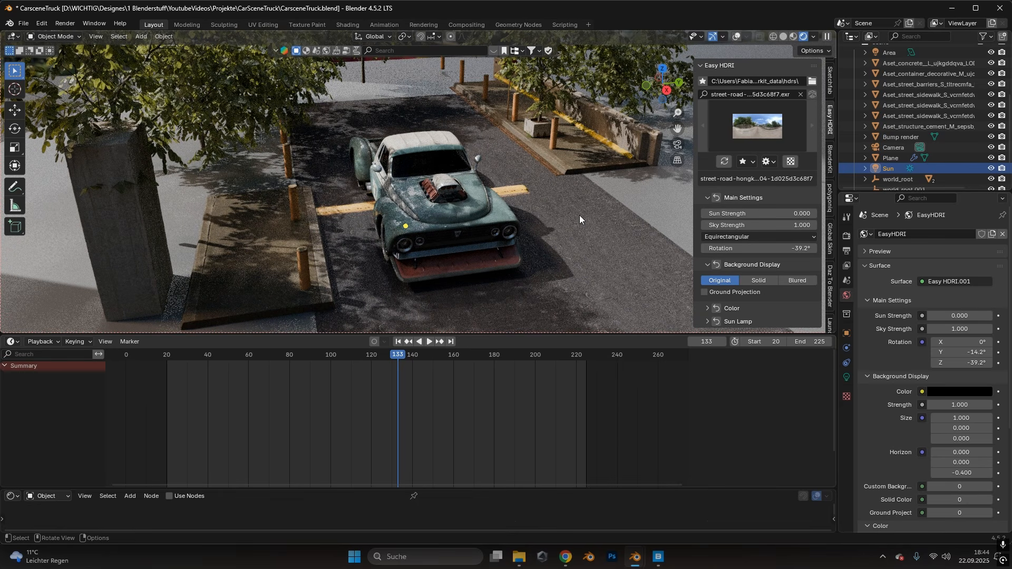
pyautogui.scroll(-3, 590, 222)
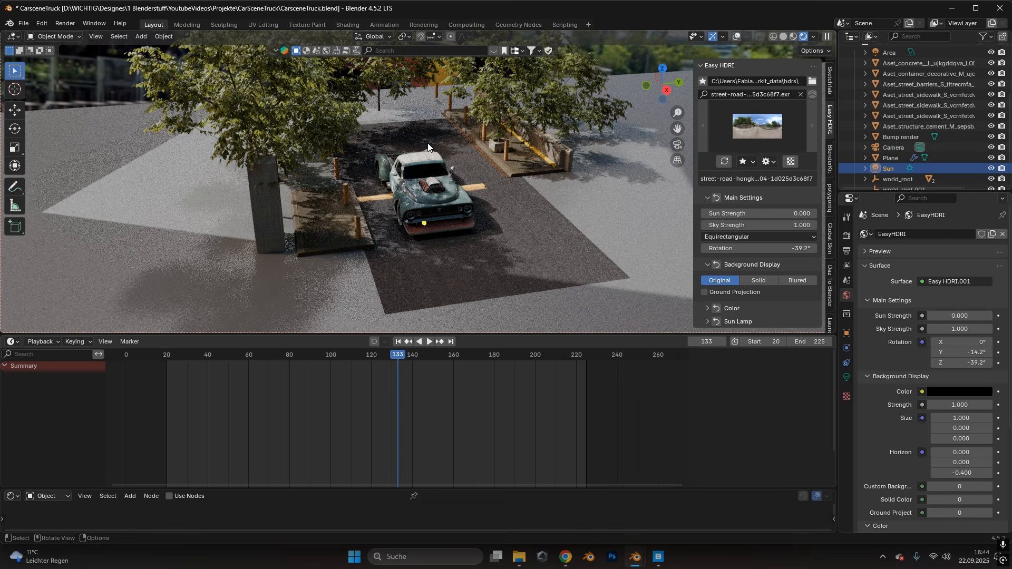
pyautogui.moveTo(428, 148)
pyautogui.mouseDown(button='middle')
pyautogui.moveTo(419, 135)
pyautogui.moveTo(428, 161)
pyautogui.mouseUp(button='middle')
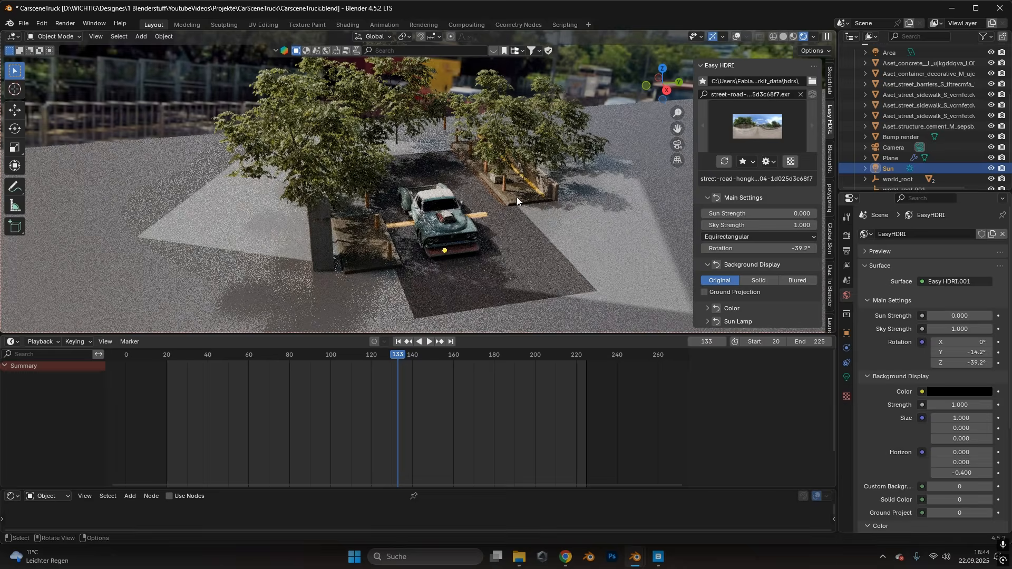
# Step: Examine the small grass tufts at the base of the bollard and beside the concrete tree planter up close
pyautogui.scroll(4, 498, 246)
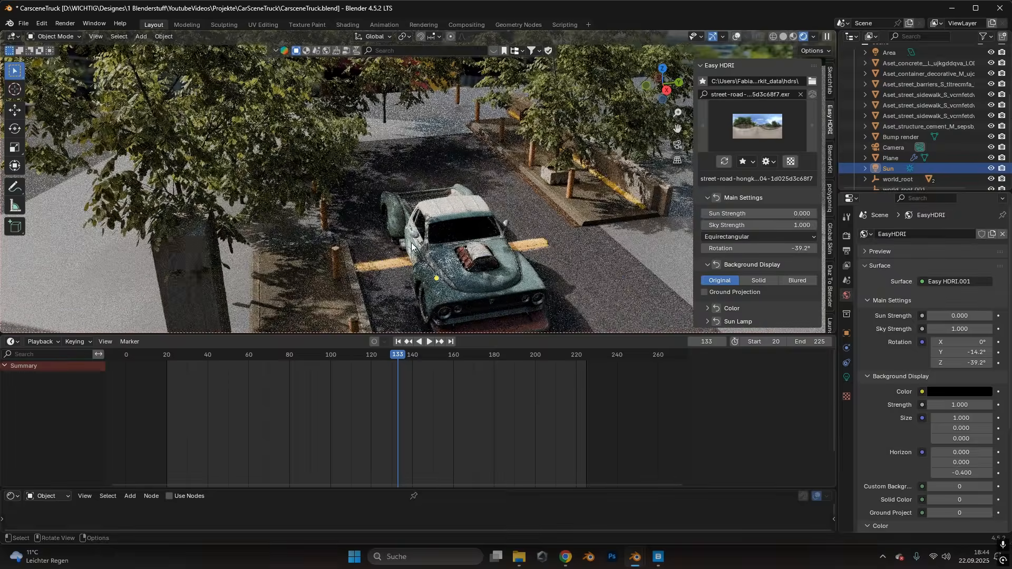
pyautogui.moveTo(411, 242); pyautogui.dragTo(379, 235, button='middle')
pyautogui.keyDown('shift'); pyautogui.moveTo(368, 273); pyautogui.dragTo(440, 196, button='middle'); pyautogui.keyUp('shift')
pyautogui.scroll(4, 450, 183)
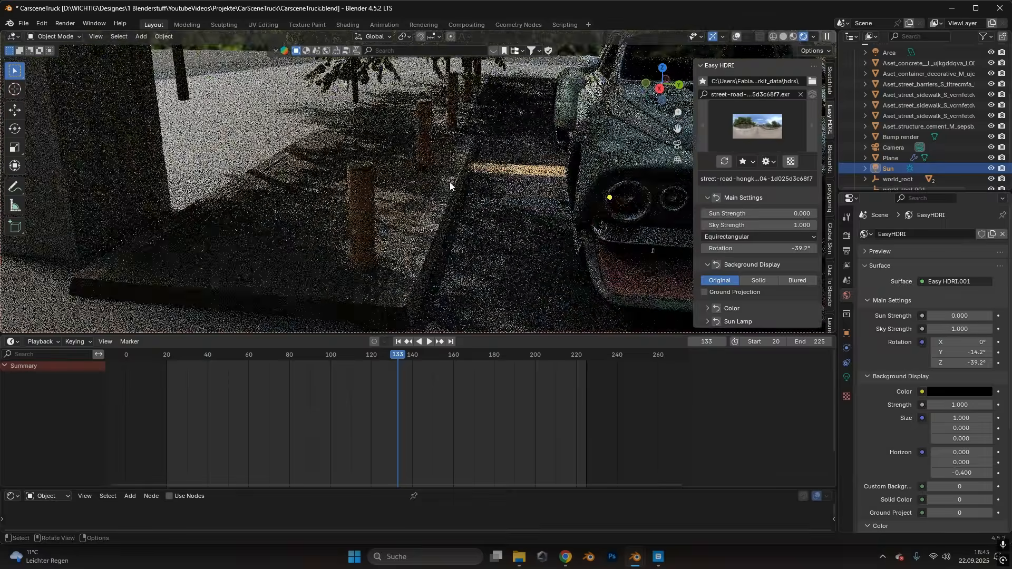
pyautogui.scroll(8, 451, 186)
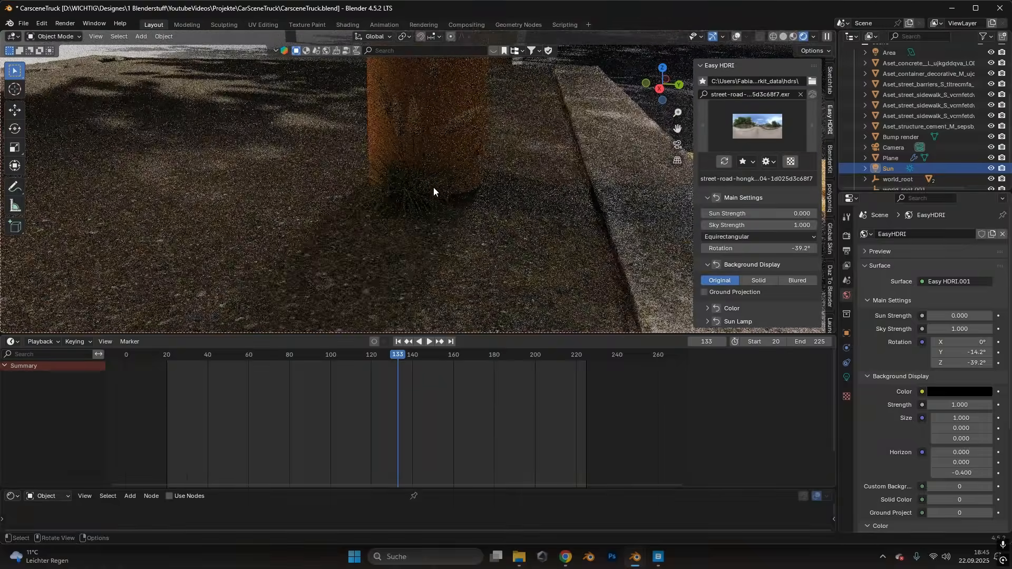
pyautogui.scroll(-1, 435, 204)
pyautogui.keyDown('shift'); pyautogui.moveTo(414, 178); pyautogui.dragTo(253, 216, button='middle'); pyautogui.keyUp('shift')
pyautogui.scroll(-2, 433, 222)
pyautogui.scroll(-8, 435, 211)
pyautogui.scroll(4, 522, 171)
pyautogui.moveTo(528, 170); pyautogui.dragTo(302, 222, button='middle')
pyautogui.scroll(5, 532, 224)
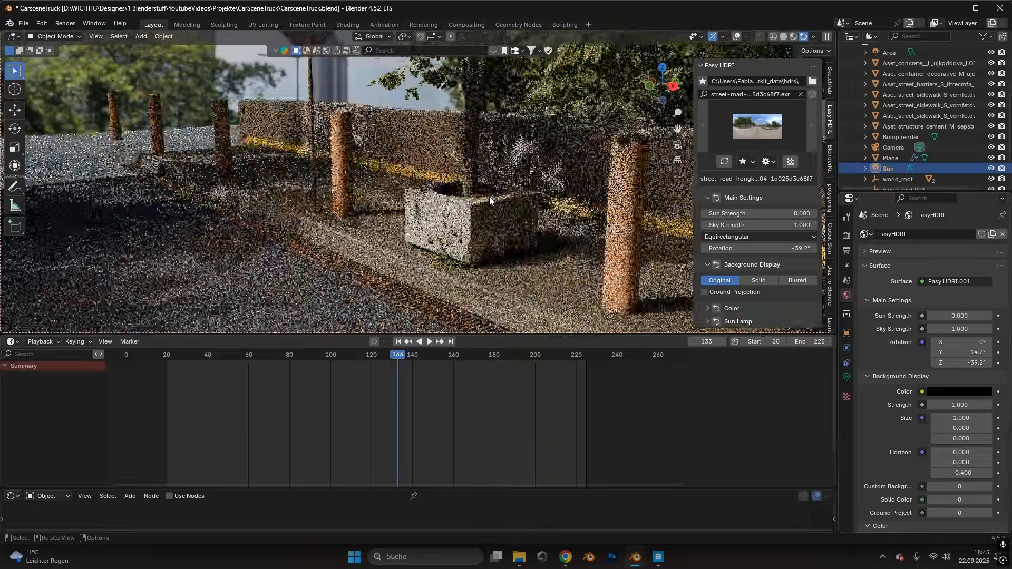
pyautogui.keyDown('shift'); pyautogui.moveTo(551, 235); pyautogui.dragTo(412, 142, button='middle'); pyautogui.keyUp('shift')
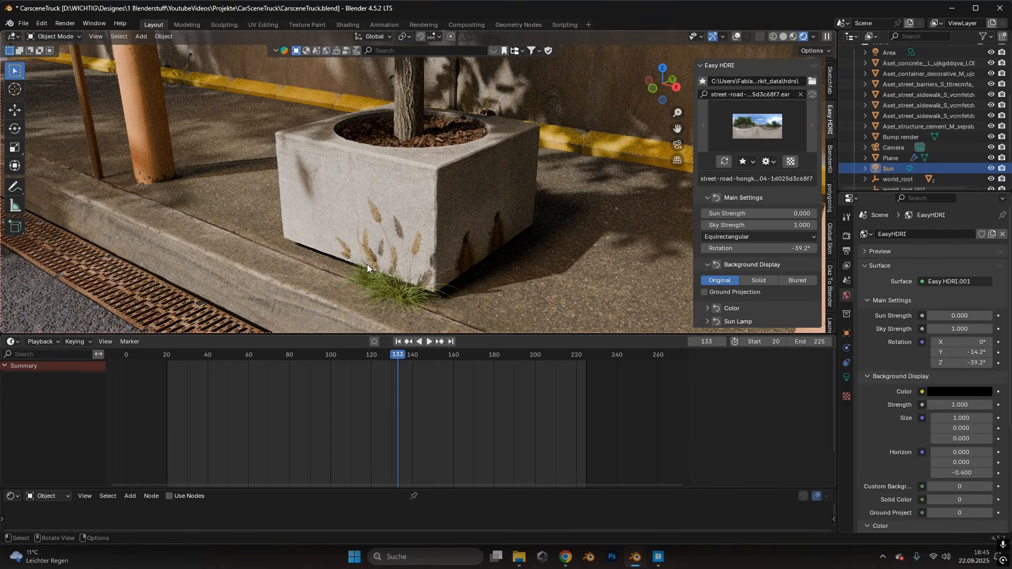
pyautogui.scroll(-7, 367, 264)
pyautogui.keyDown('shift'); pyautogui.moveTo(407, 241); pyautogui.dragTo(312, 138, button='middle'); pyautogui.keyUp('shift')
# Step: Return to the camera view, select the truck body and examine its body_one_mat roughness Mix and Normal Map nodes in an enlarged shader editor
pyautogui.press('KP_0')
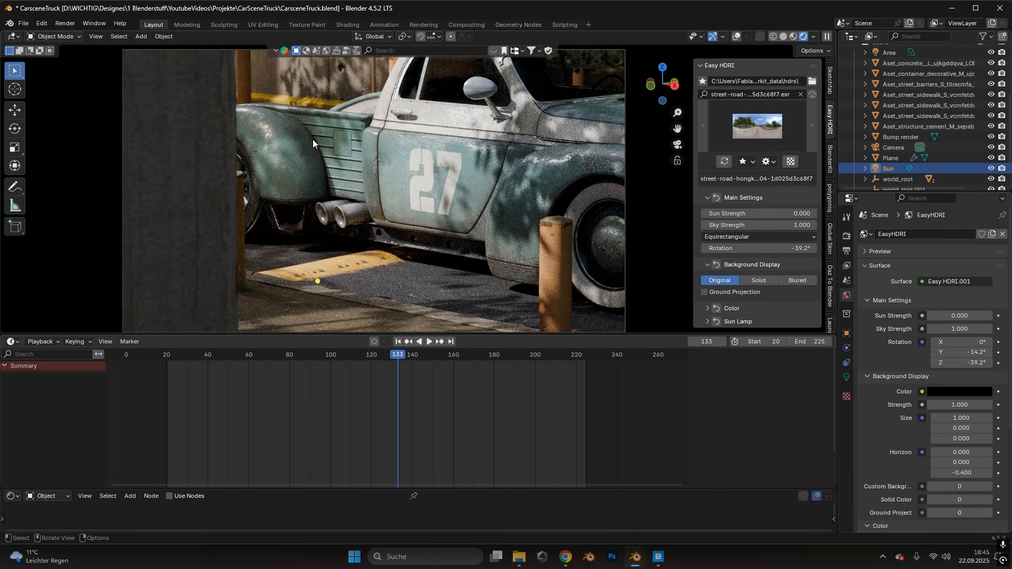
pyautogui.click(458, 148)
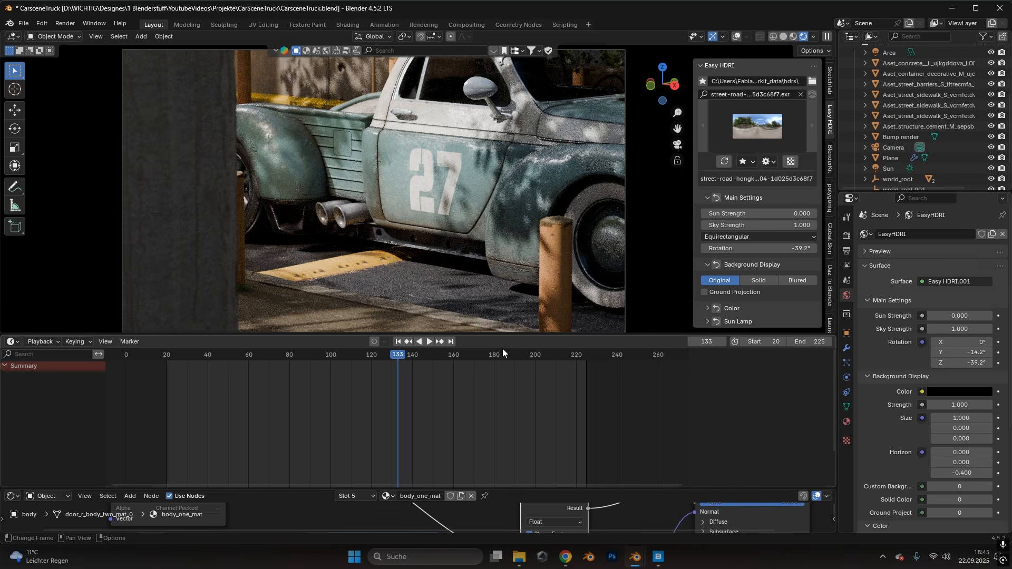
pyautogui.moveTo(495, 489); pyautogui.dragTo(501, 378)
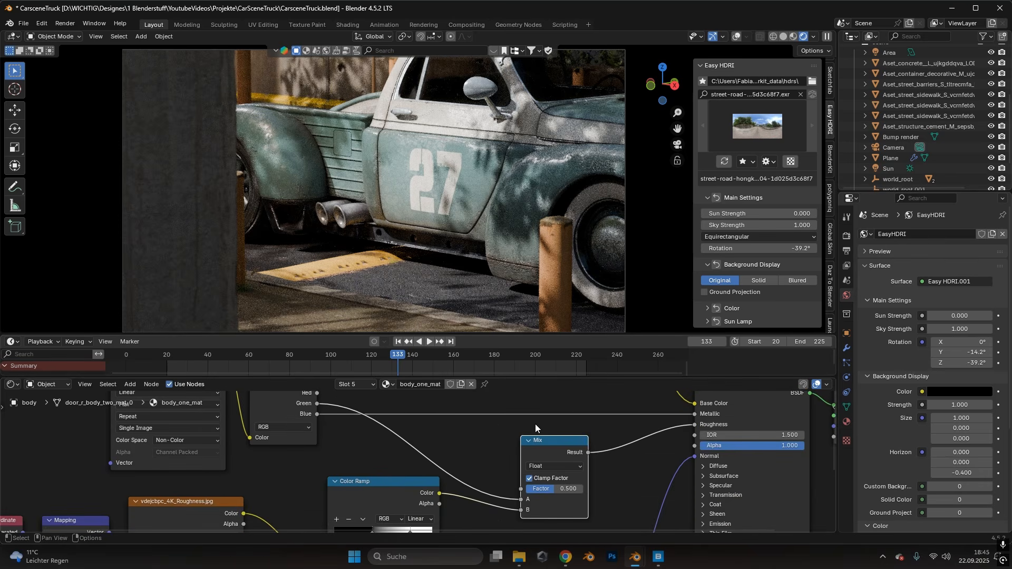
pyautogui.moveTo(580, 485); pyautogui.dragTo(519, 424, button='middle')
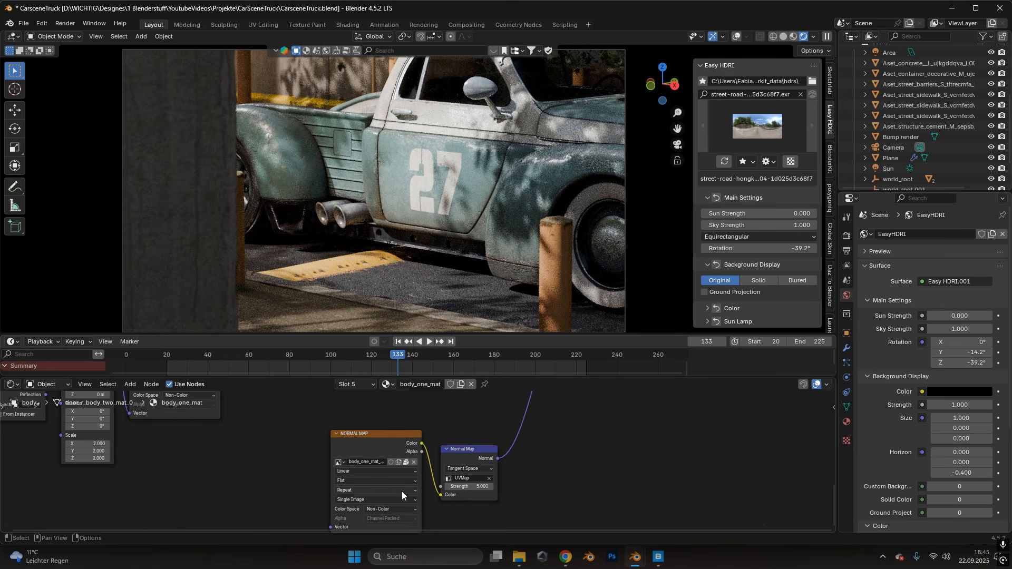
pyautogui.scroll(2, 418, 459)
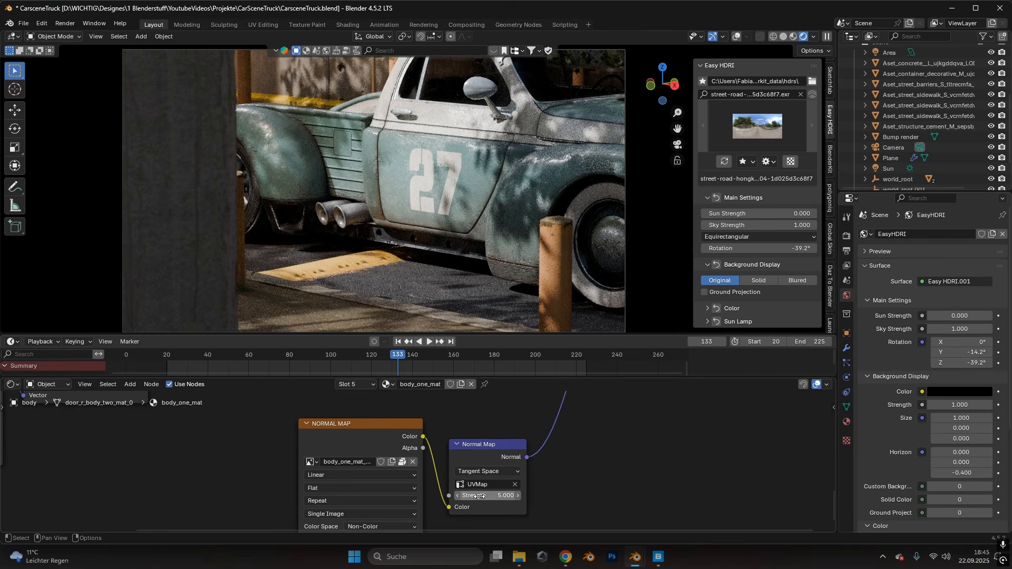
pyautogui.scroll(-9, 454, 491)
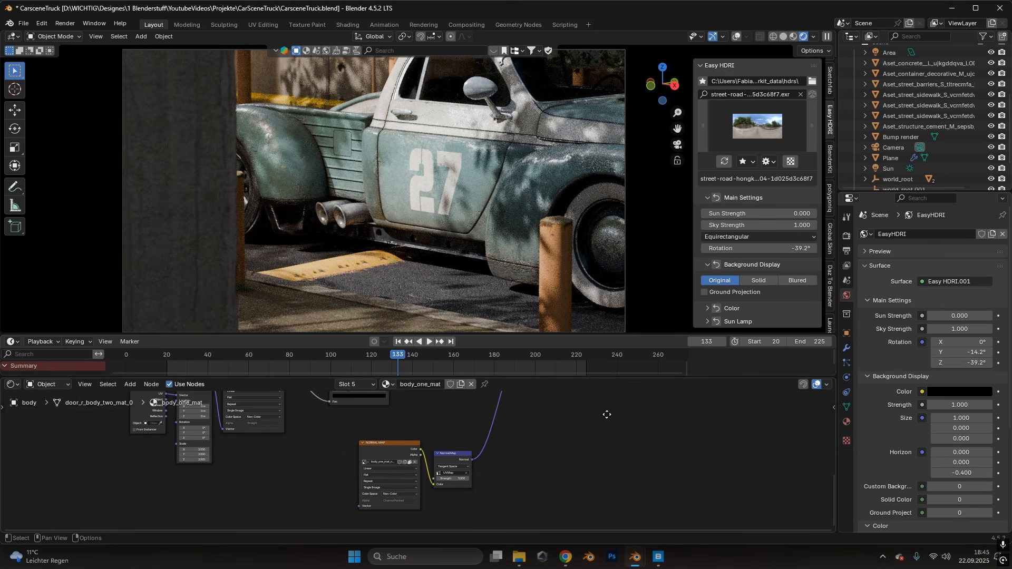
pyautogui.moveTo(608, 414); pyautogui.dragTo(531, 397, button='middle')
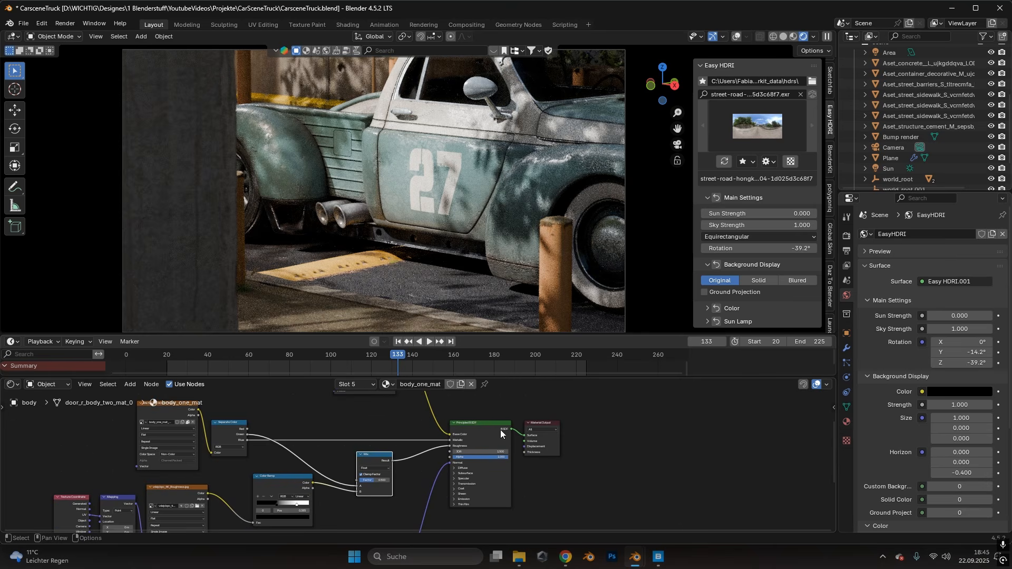
pyautogui.scroll(8, 451, 440)
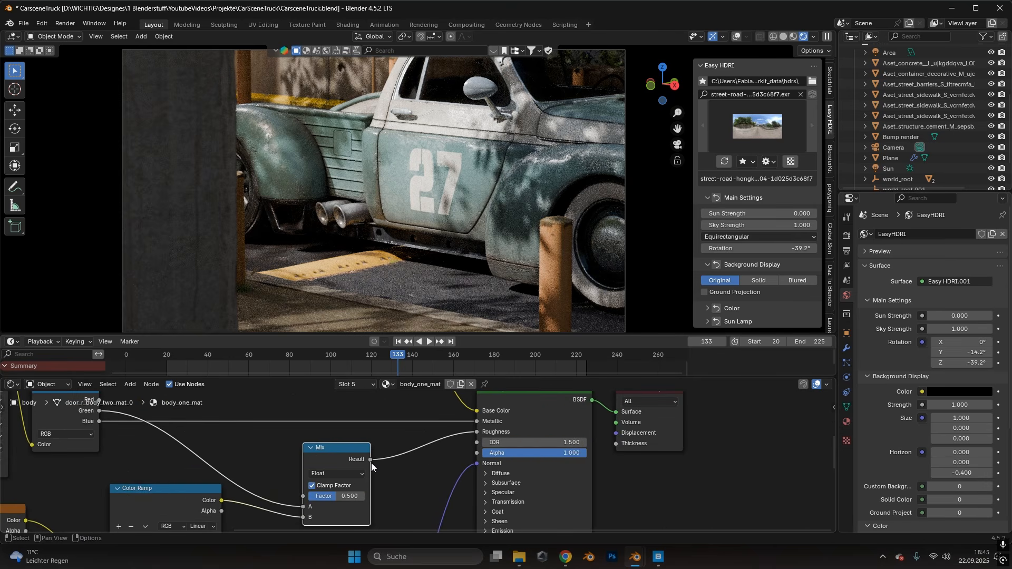
pyautogui.scroll(-3, 461, 459)
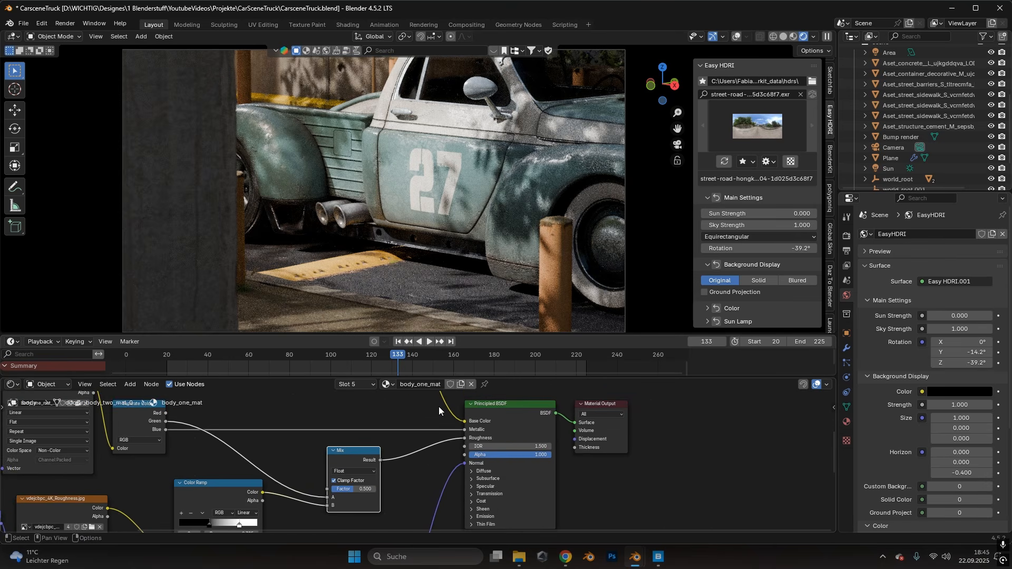
pyautogui.moveTo(439, 406); pyautogui.dragTo(435, 500, button='middle')
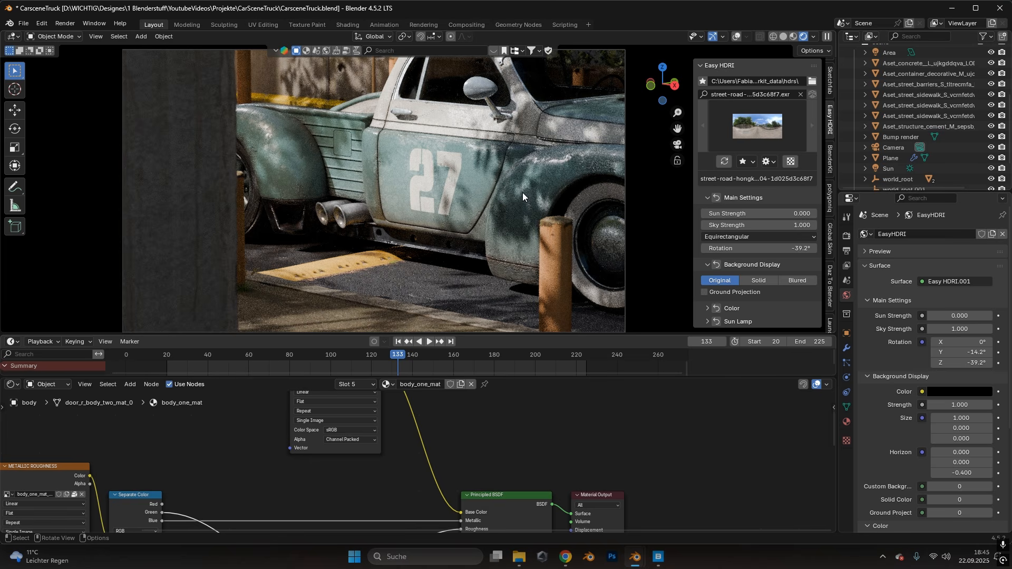
# Step: Shrink the shader editor, move to frame 154 and examine the truck and its surroundings from several sides outside the camera view
pyautogui.moveTo(418, 359); pyautogui.dragTo(496, 455)
pyautogui.moveTo(589, 154); pyautogui.dragTo(489, 191, button='middle')
pyautogui.scroll(5, 489, 191)
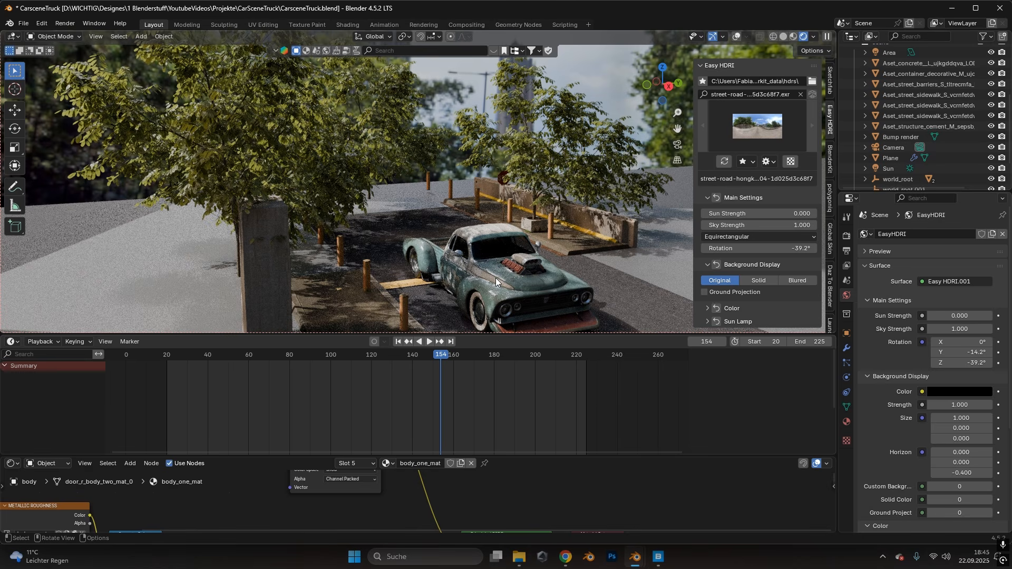
pyautogui.keyDown('shift'); pyautogui.moveTo(532, 260); pyautogui.dragTo(496, 182, button='middle'); pyautogui.keyUp('shift')
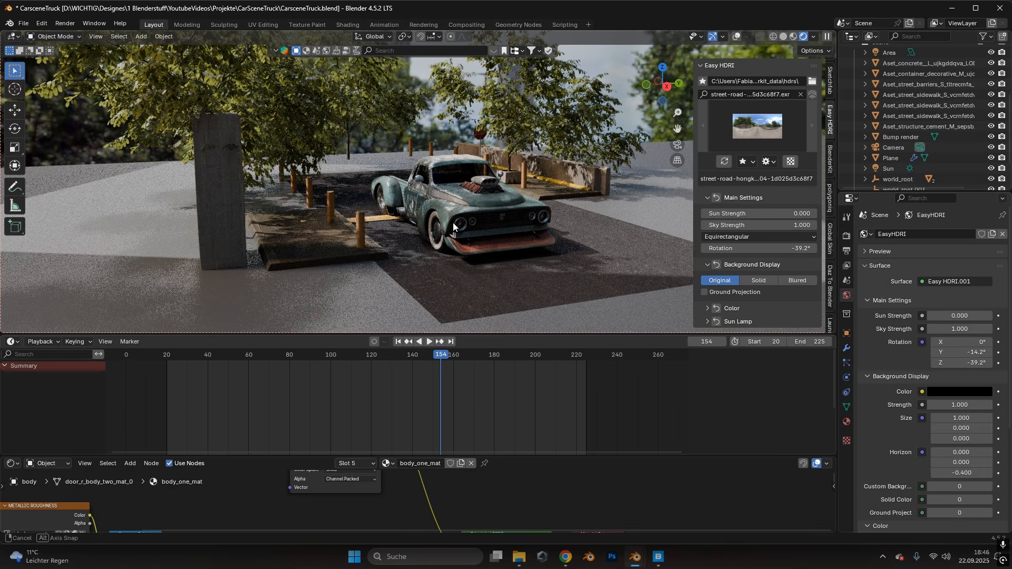
pyautogui.moveTo(454, 222); pyautogui.dragTo(512, 226, button='middle')
pyautogui.moveTo(589, 201); pyautogui.dragTo(508, 154, button='middle')
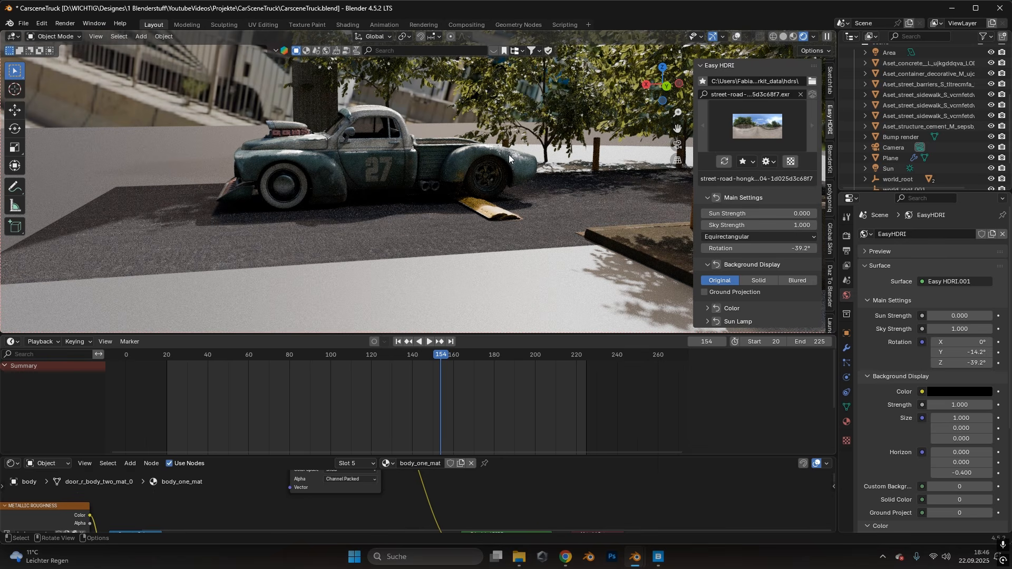
pyautogui.moveTo(507, 152); pyautogui.dragTo(530, 204, button='middle')
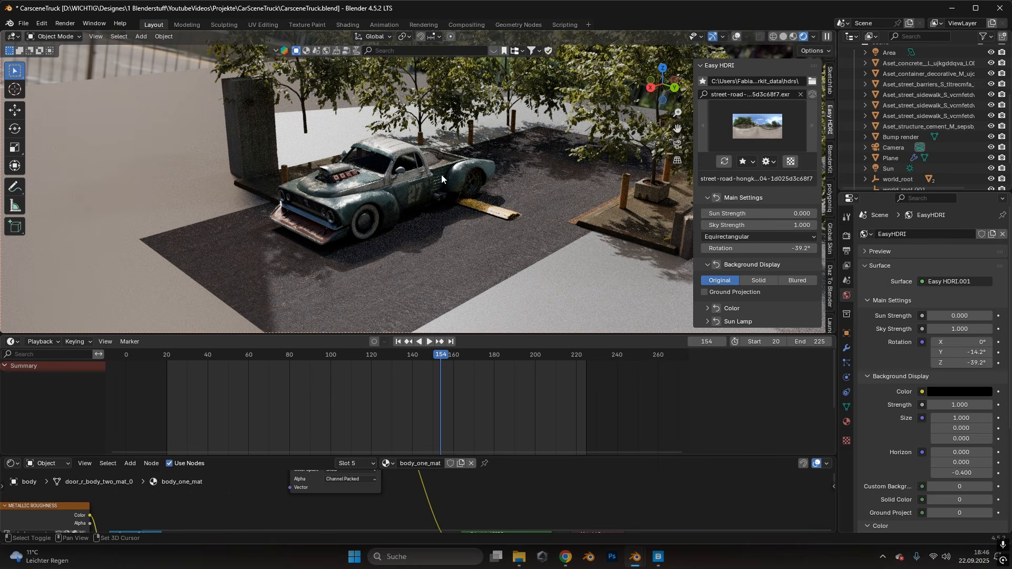
pyautogui.keyDown('shift'); pyautogui.moveTo(442, 175); pyautogui.dragTo(449, 205, button='middle'); pyautogui.keyUp('shift')
pyautogui.scroll(-1, 448, 206)
pyautogui.scroll(-1, 370, 197)
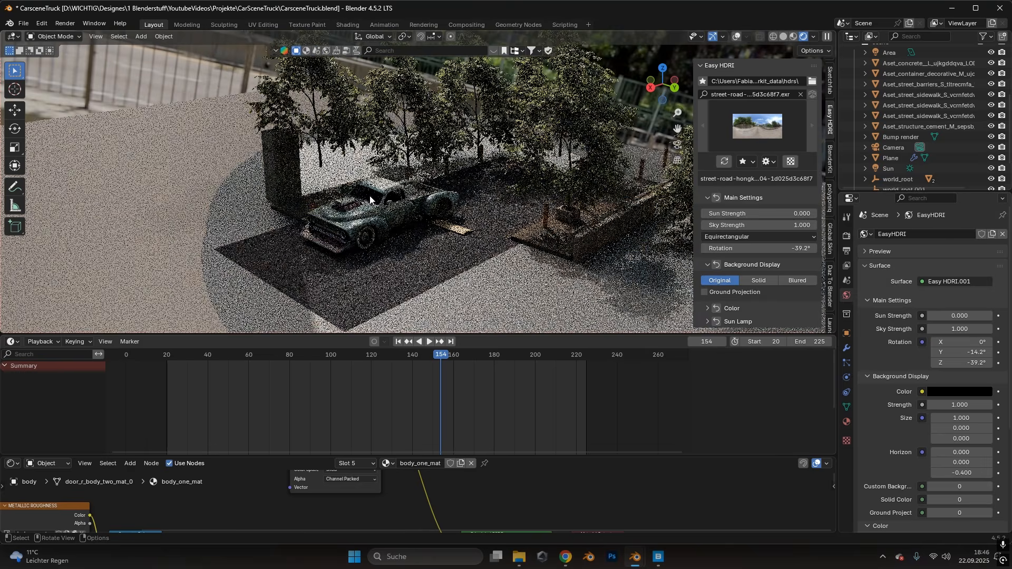
pyautogui.moveTo(370, 199); pyautogui.dragTo(444, 244, button='middle')
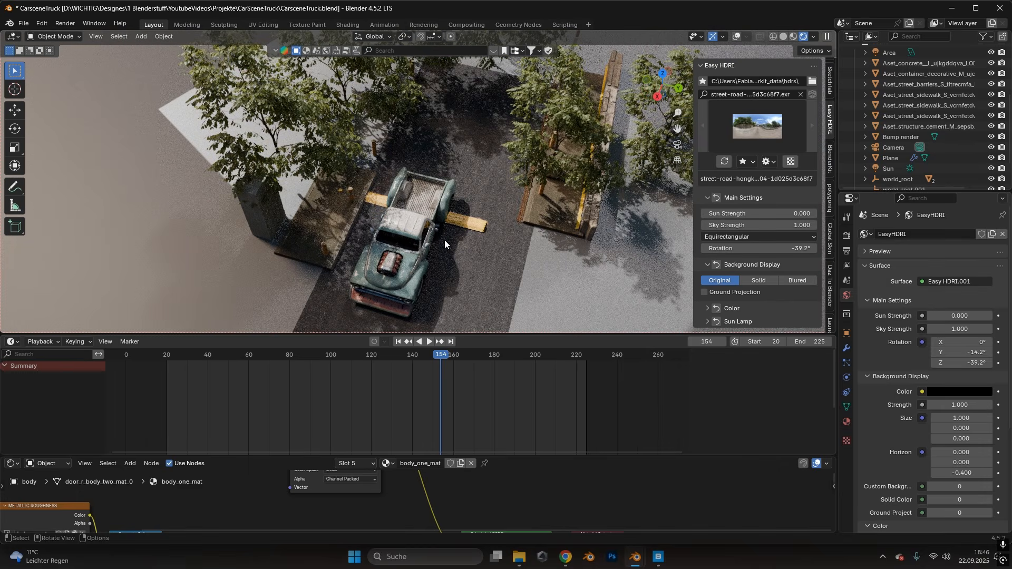
pyautogui.moveTo(473, 192); pyautogui.dragTo(531, 182, button='middle')
pyautogui.scroll(4, 451, 202)
# Step: Return to the camera view and check the truck's shading at frames 172 and 110
pyautogui.press('KP_0')
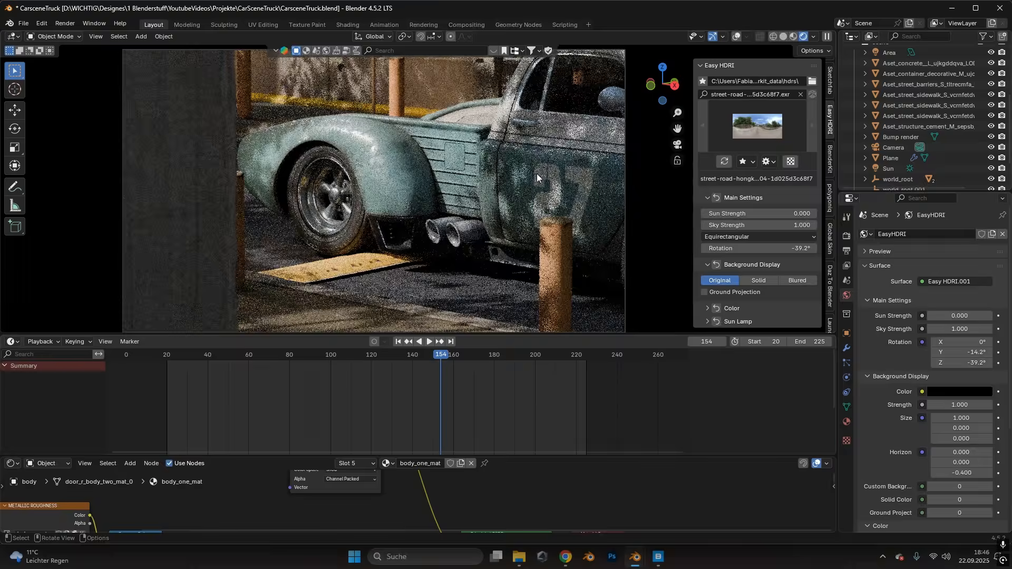
pyautogui.moveTo(402, 359); pyautogui.dragTo(478, 368)
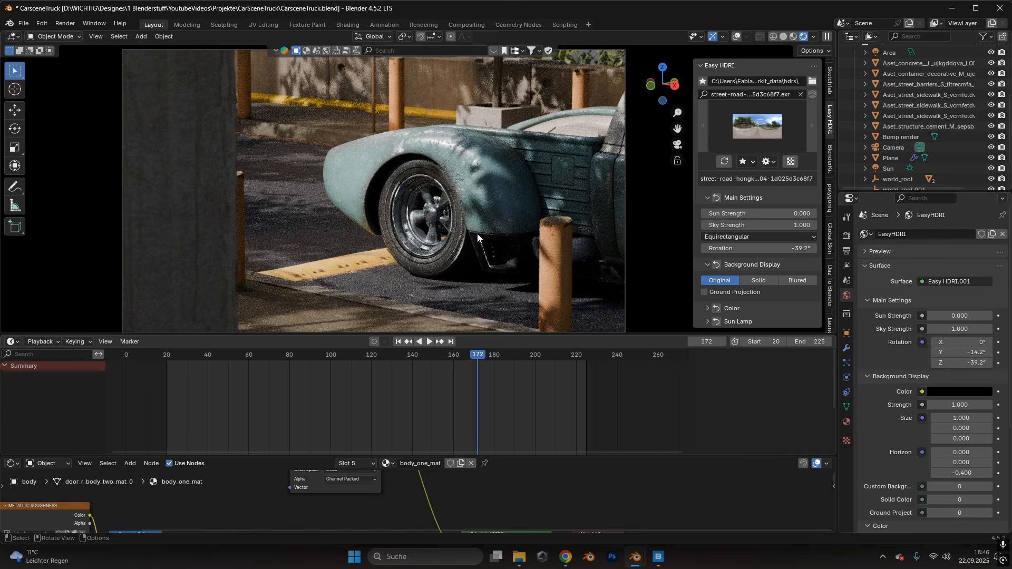
pyautogui.click(352, 356)
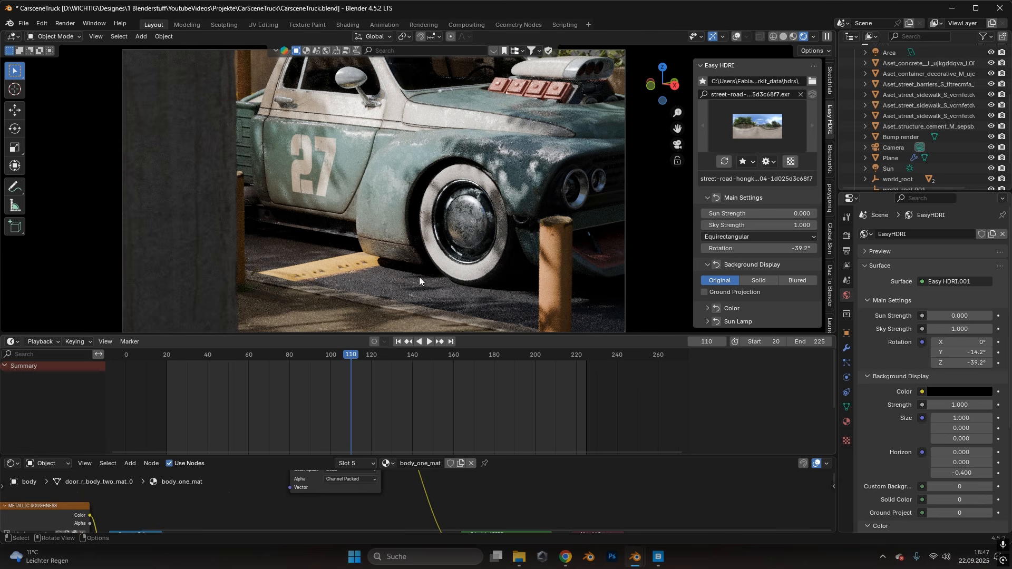
# Step: Compare the overview of the full scene with the camera framing at frame 110, finishing in the camera view
pyautogui.press('KP_0')
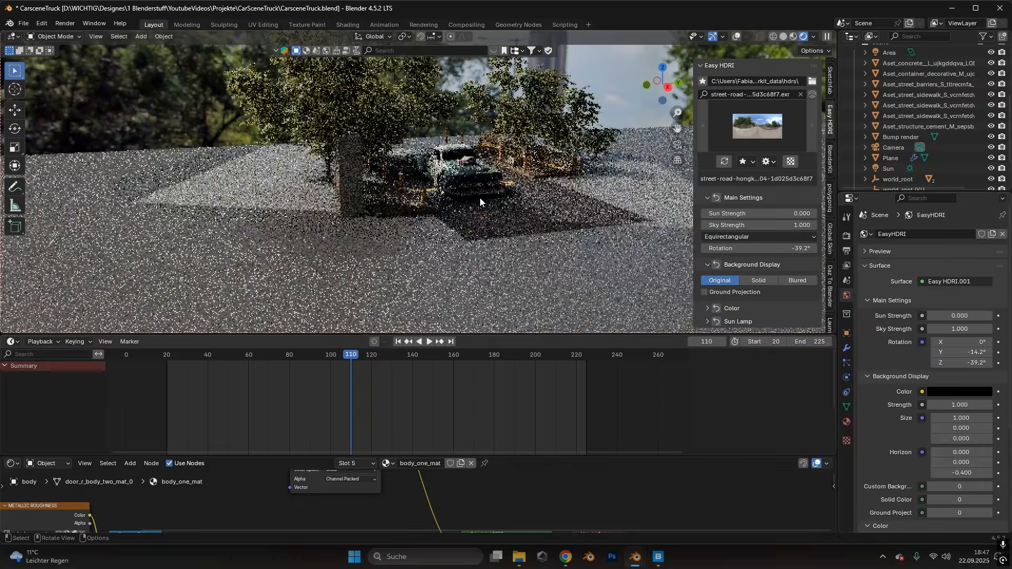
pyautogui.scroll(10, 465, 162)
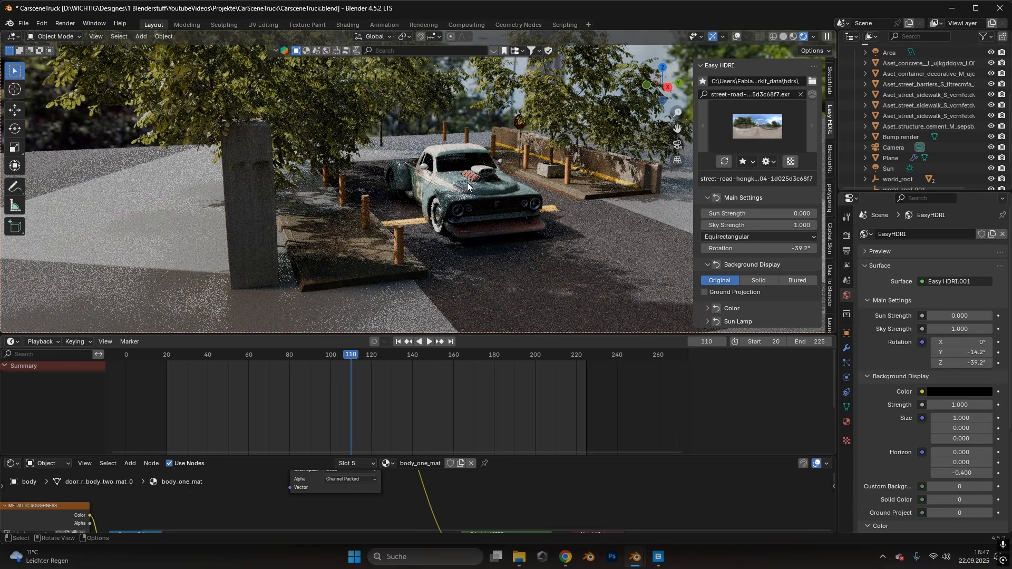
pyautogui.scroll(-2, 469, 183)
pyautogui.press('KP_0')
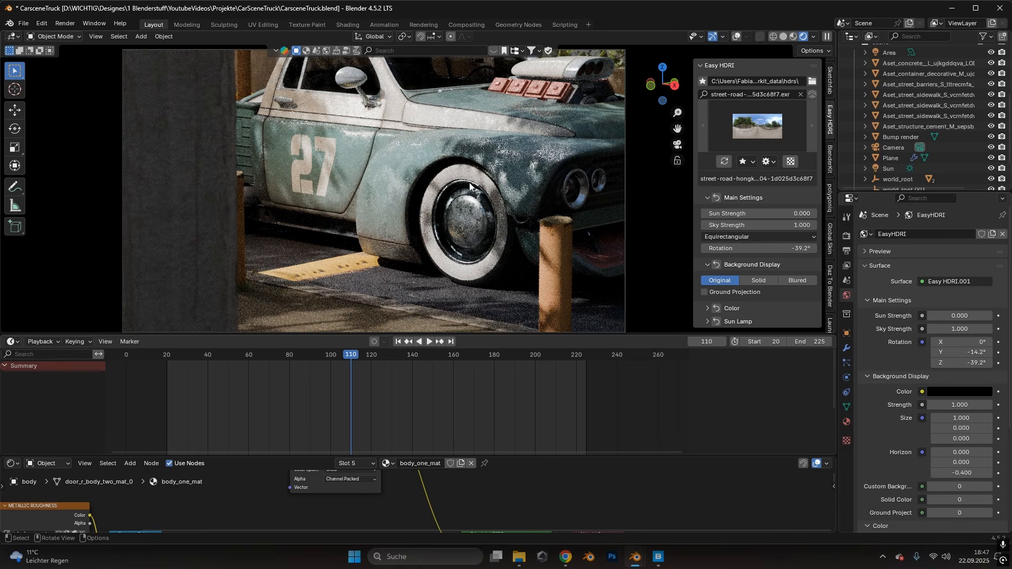
pyautogui.press('KP_0')
pyautogui.scroll(2, 438, 186)
pyautogui.moveTo(439, 186); pyautogui.dragTo(435, 195, button='middle')
pyautogui.scroll(-5, 436, 199)
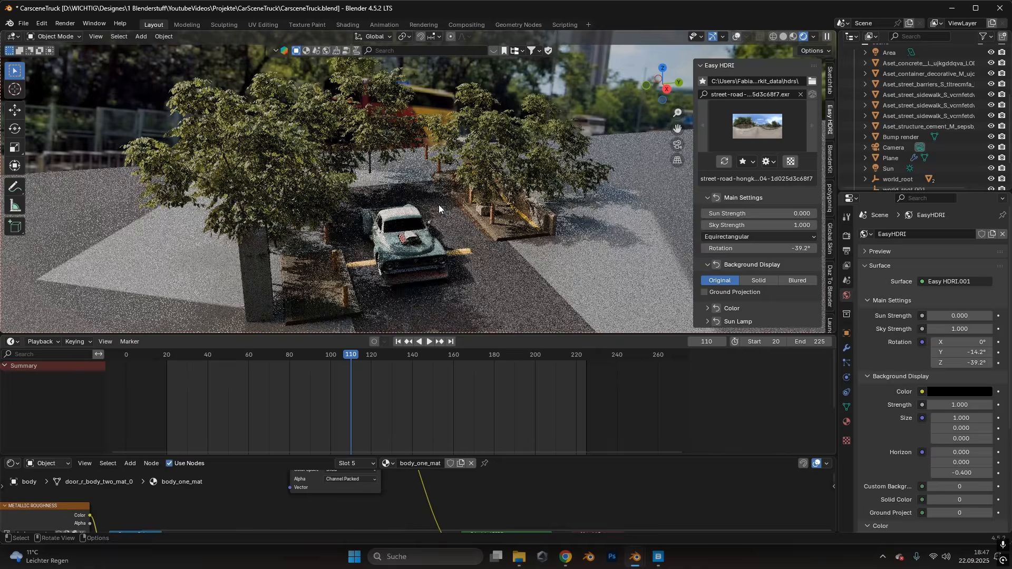
pyautogui.scroll(-2, 439, 205)
pyautogui.moveTo(448, 197); pyautogui.dragTo(444, 257, button='middle')
pyautogui.scroll(4, 421, 240)
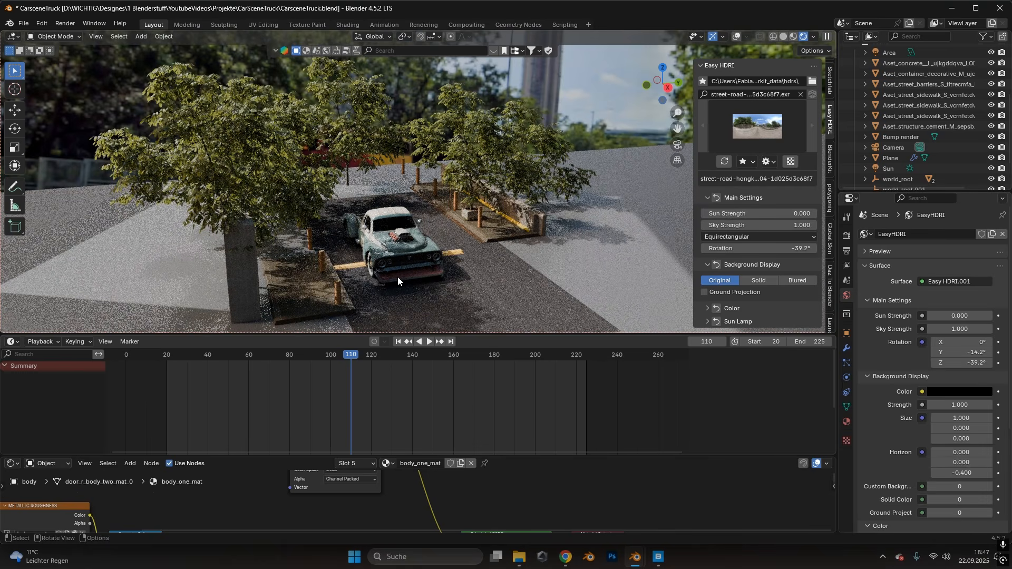
pyautogui.scroll(3, 393, 267)
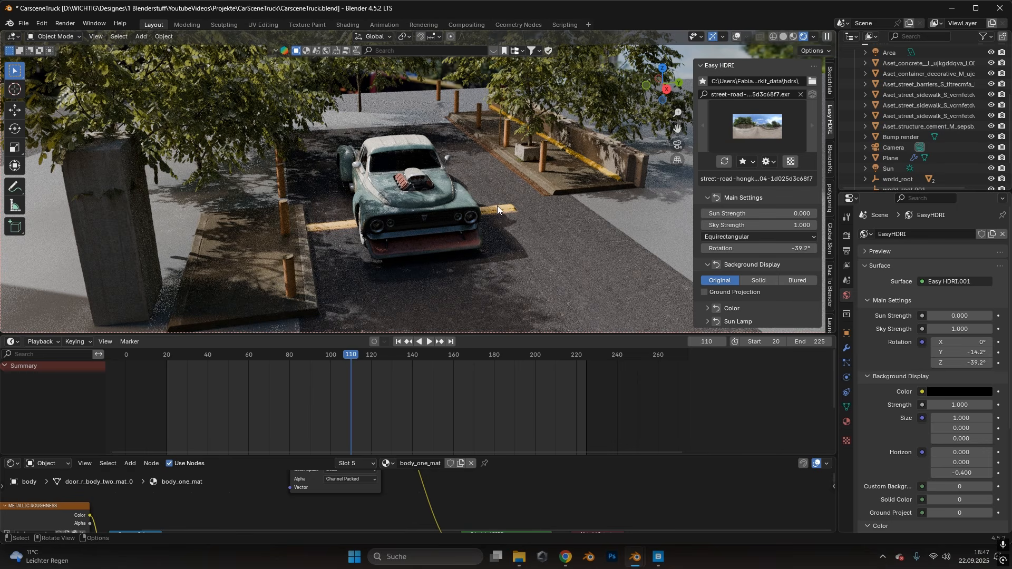
pyautogui.scroll(-3, 508, 223)
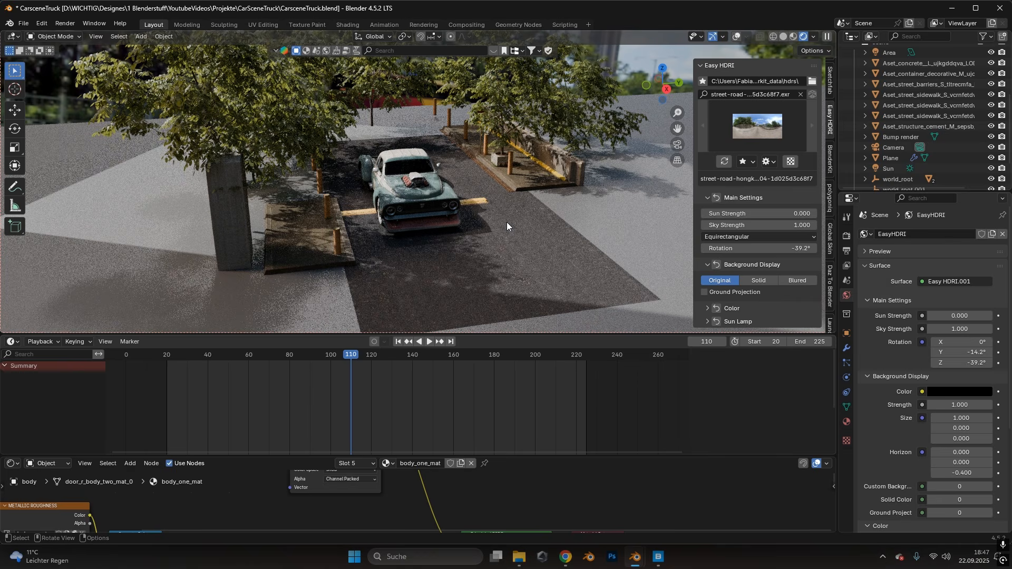
pyautogui.press('KP_0')
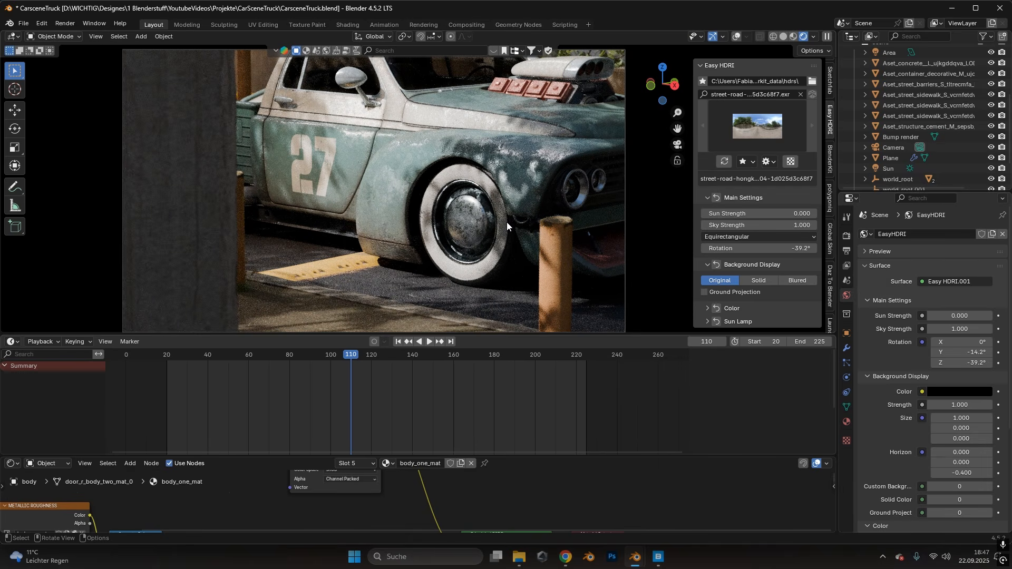